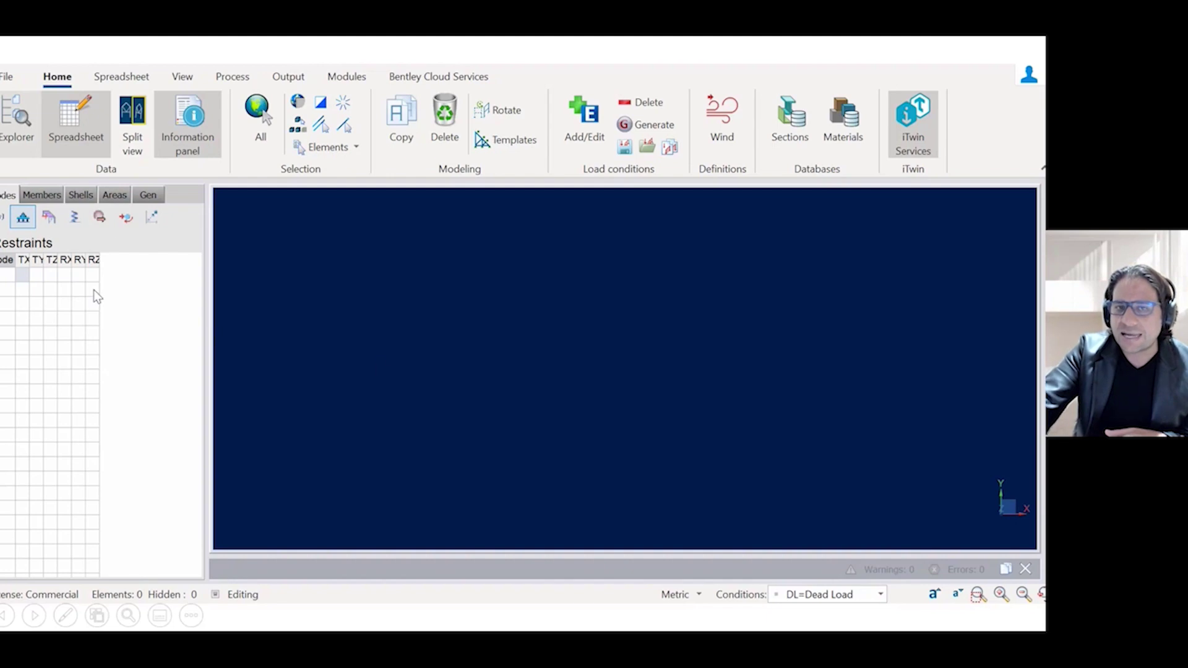
pyautogui.click(604, 363)
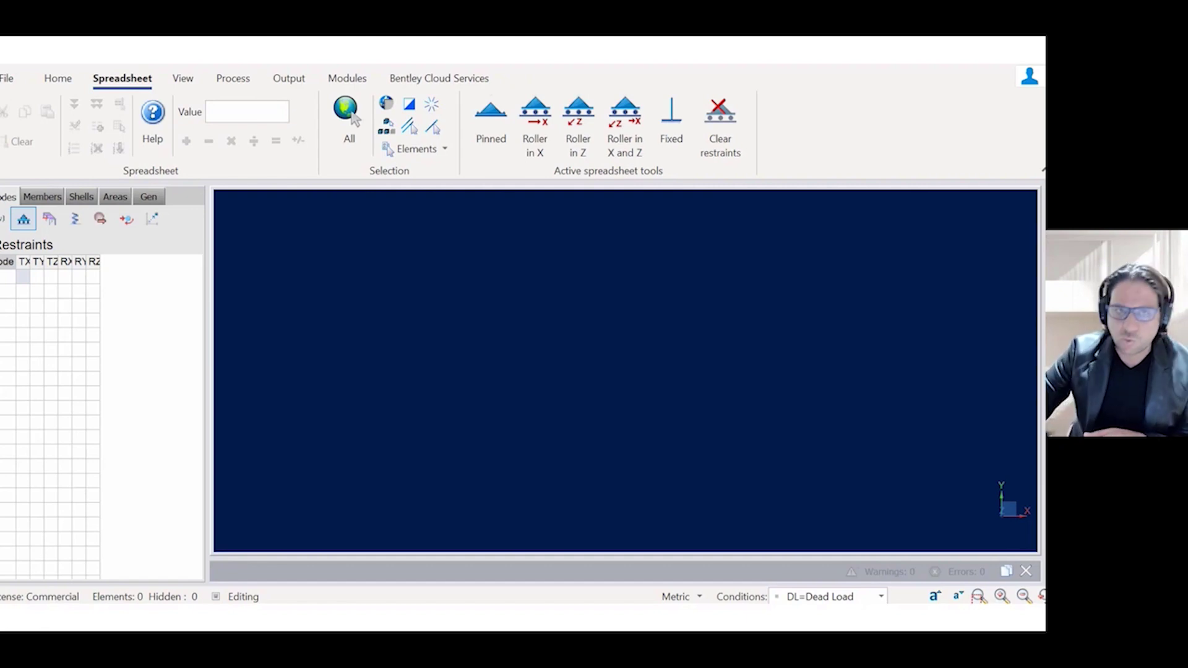
pyautogui.press('Right')
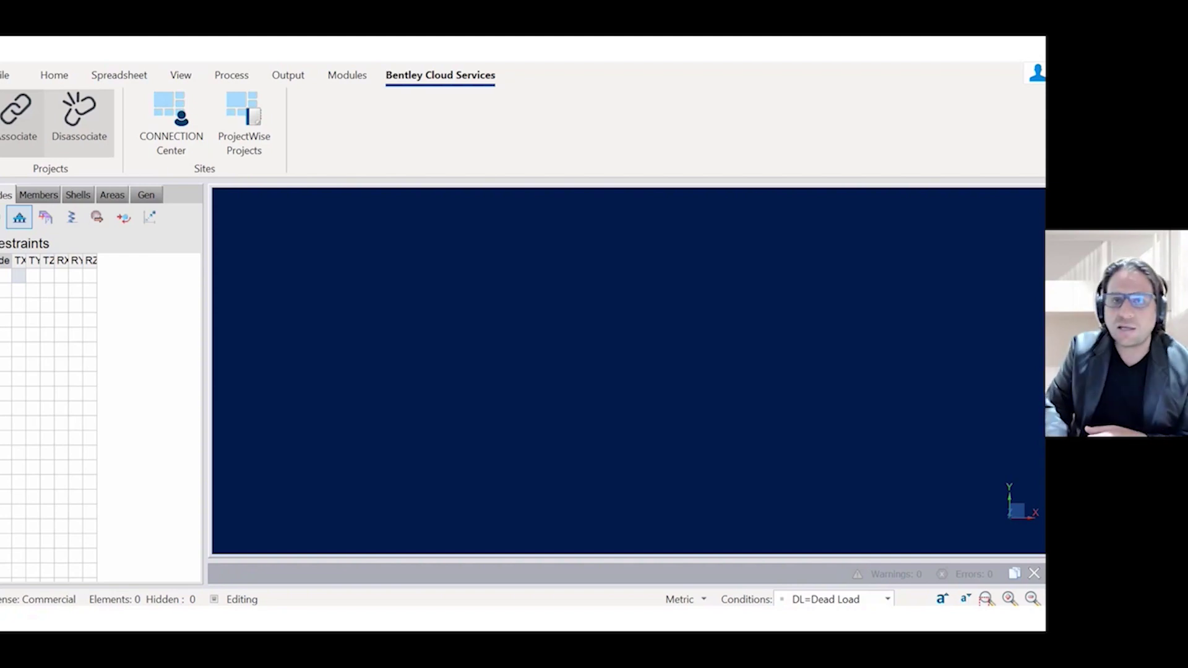
pyautogui.hotkey('alt', 'Tab')
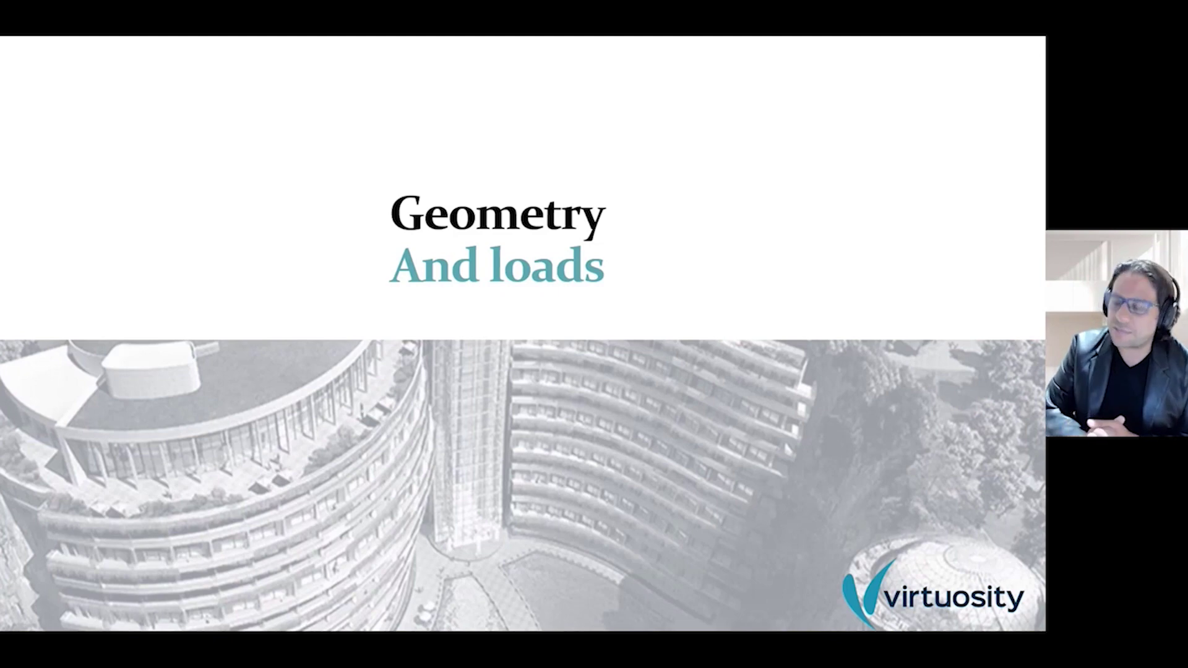
pyautogui.press('Right')
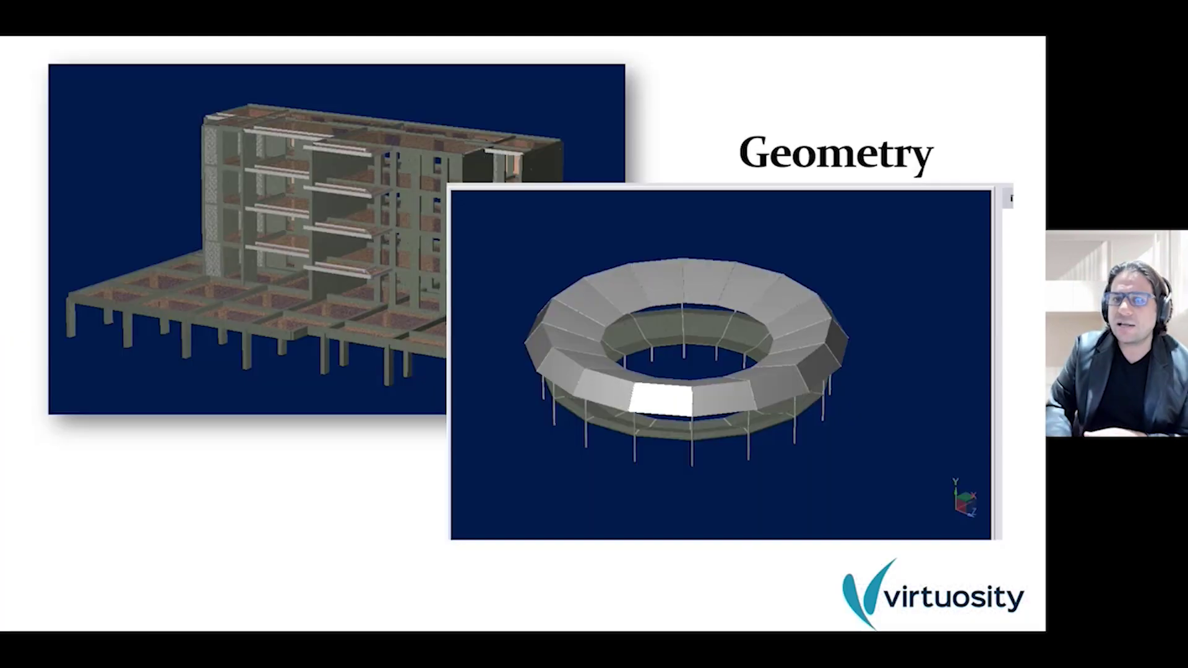
pyautogui.press('Left')
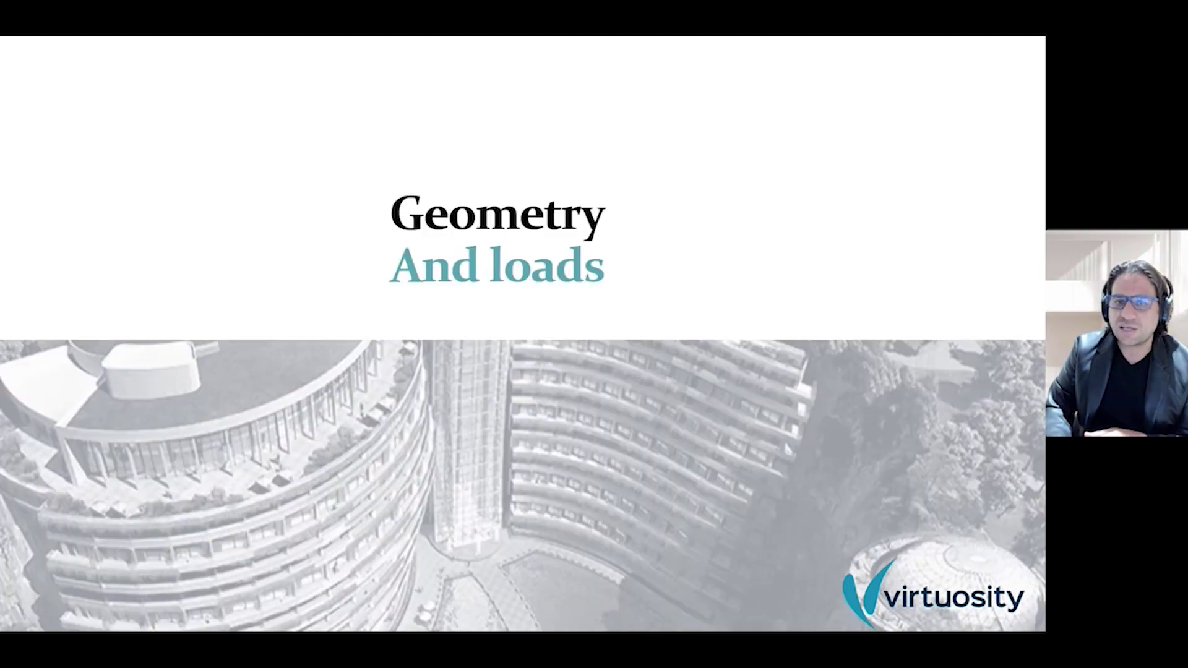
pyautogui.press('Right')
pyautogui.press('Right')
pyautogui.press('Left')
pyautogui.press('Left')
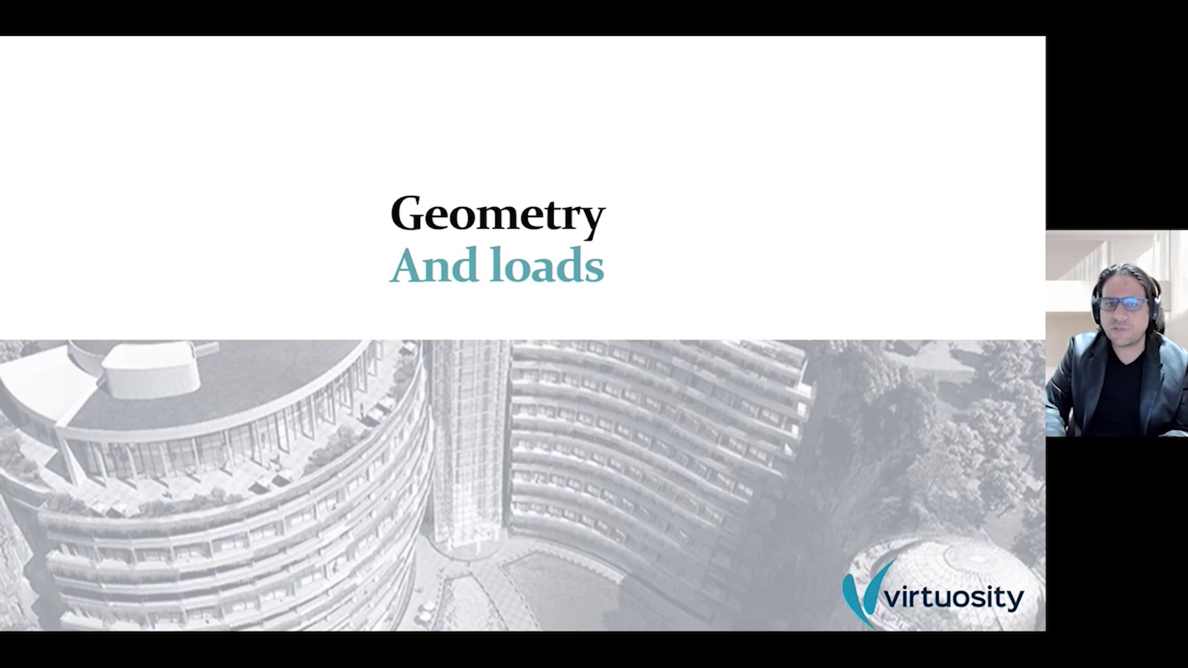
pyautogui.press('Right')
pyautogui.press('Right')
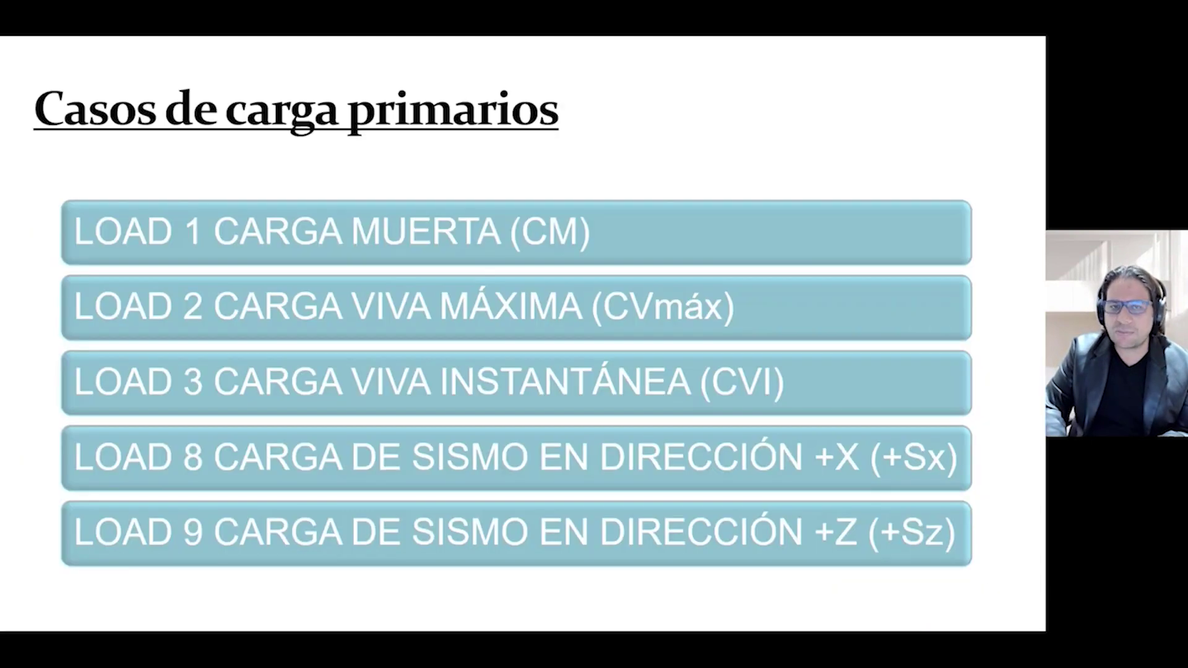
pyautogui.press('Left')
pyautogui.press('Left')
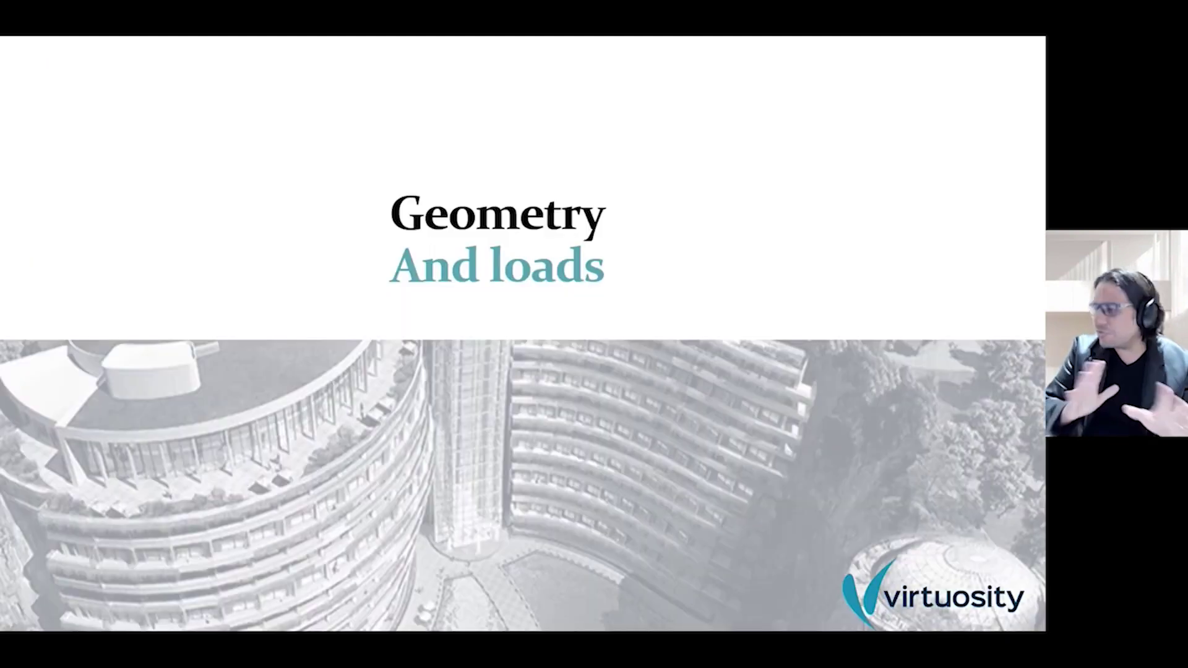
# End the slide show and switch to RAM Elements.
pyautogui.rightClick(506, 405)
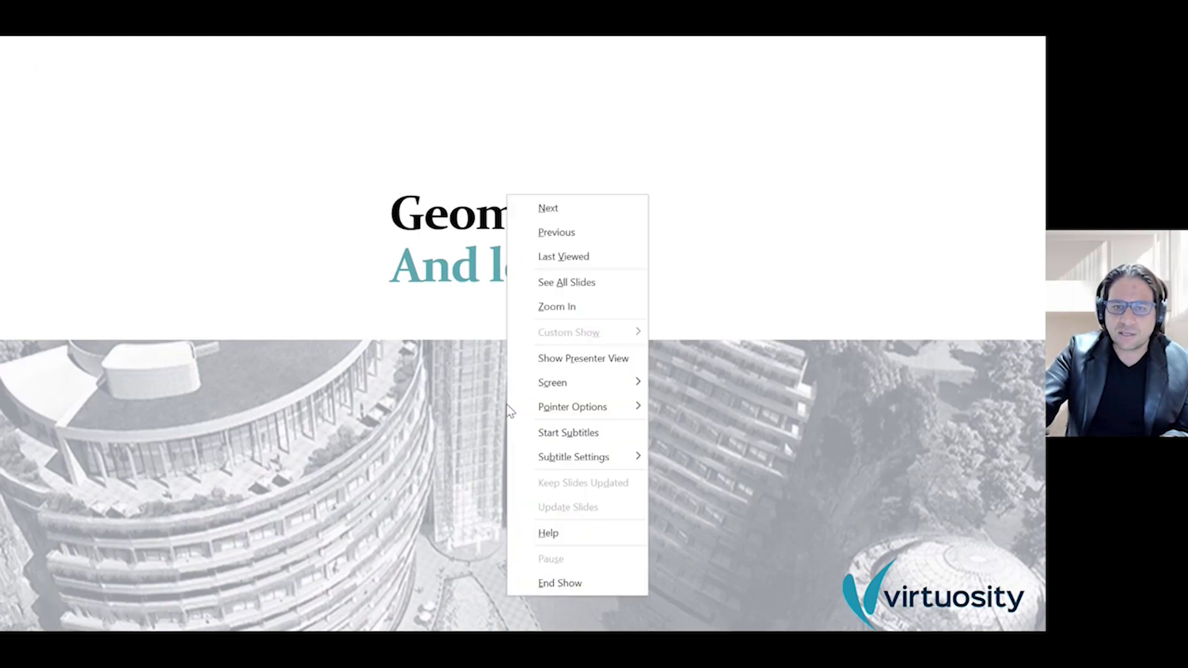
pyautogui.click(581, 585)
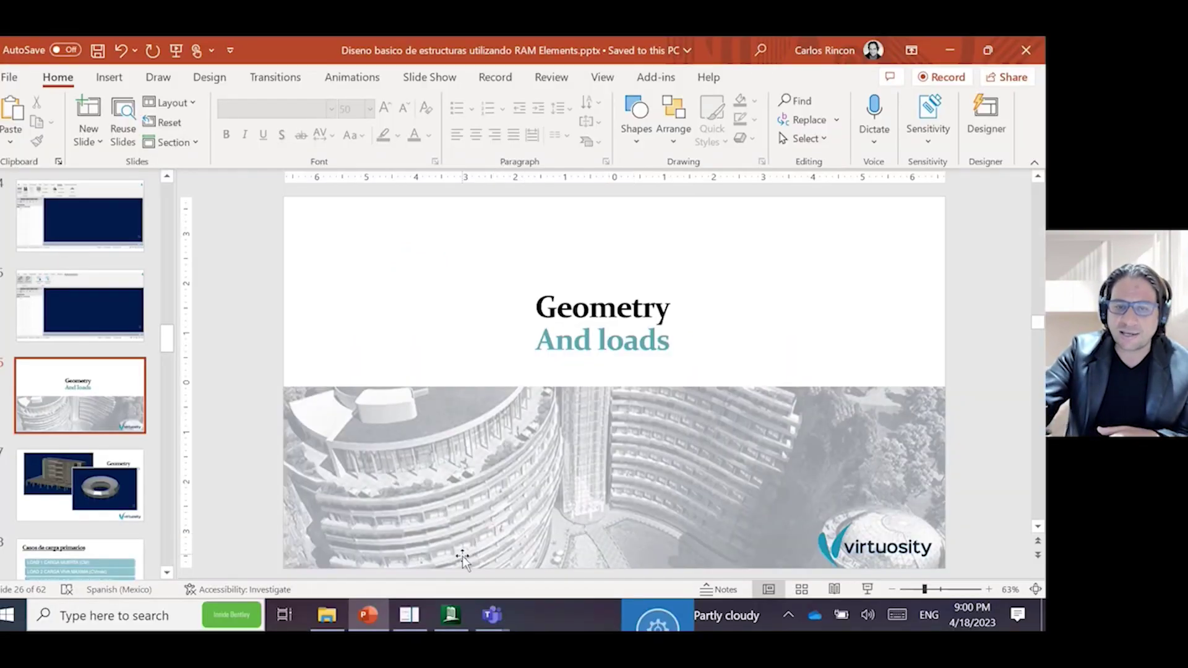
pyautogui.click(451, 615)
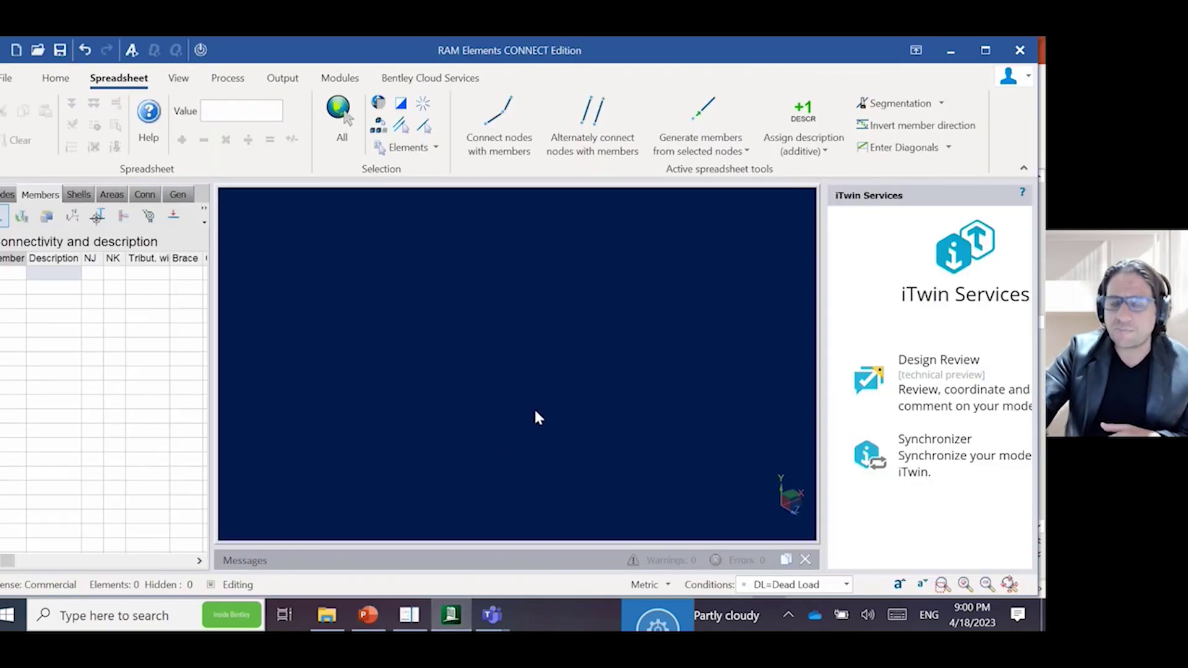
pyautogui.click(17, 84)
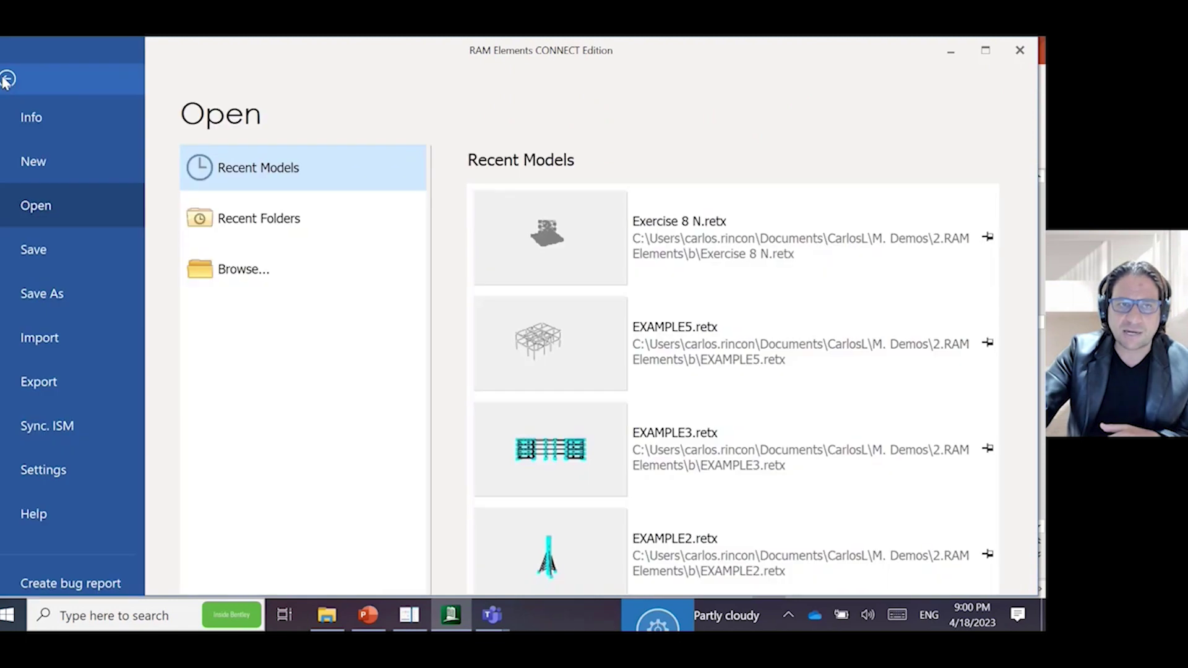
pyautogui.click(5, 81)
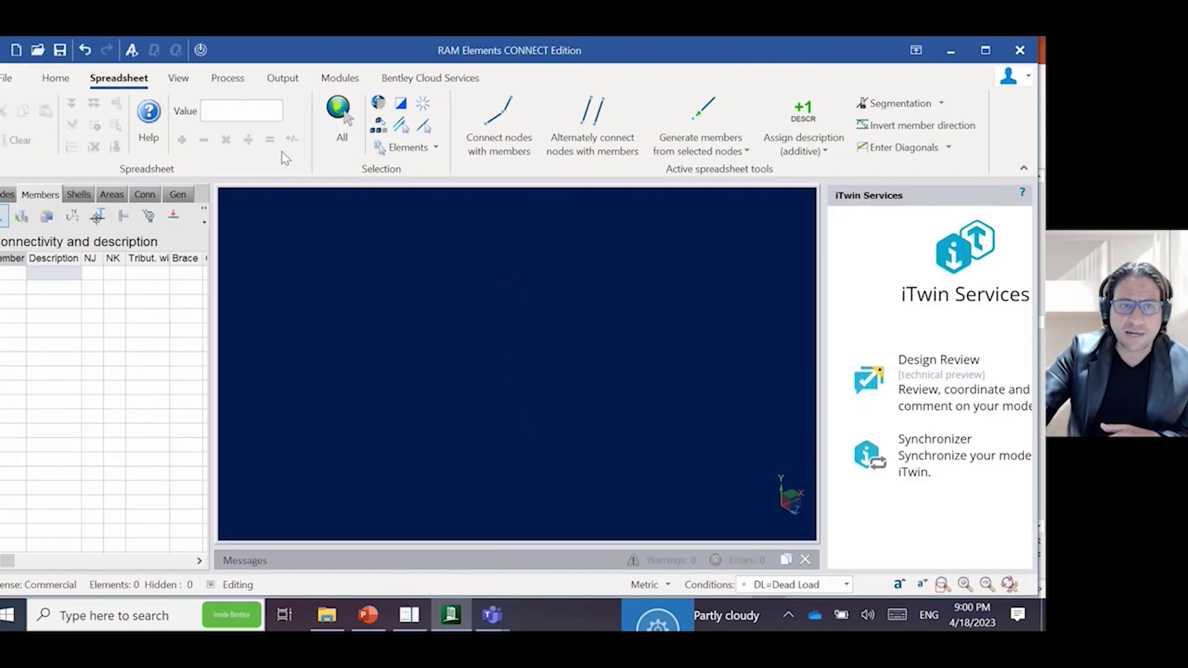
pyautogui.click(54, 79)
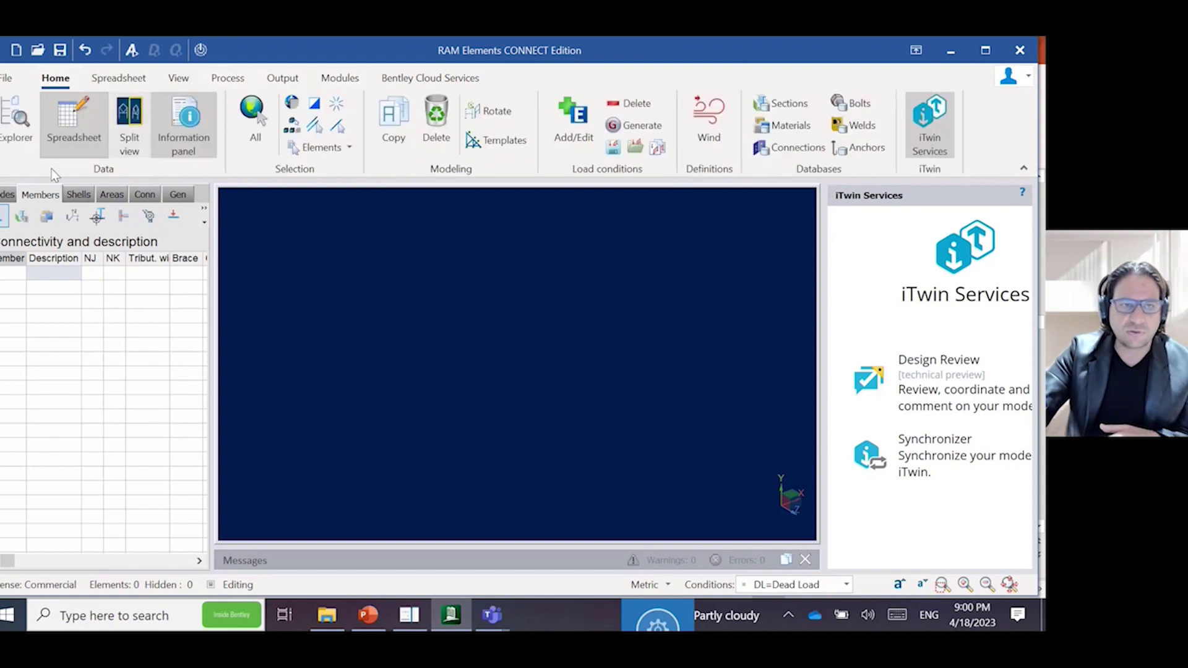
# Add the model's first node at the origin by entering 0 as its X coordinate in the node coordinates spreadsheet.
pyautogui.click(11, 195)
pyautogui.click(21, 273)
pyautogui.write('0')
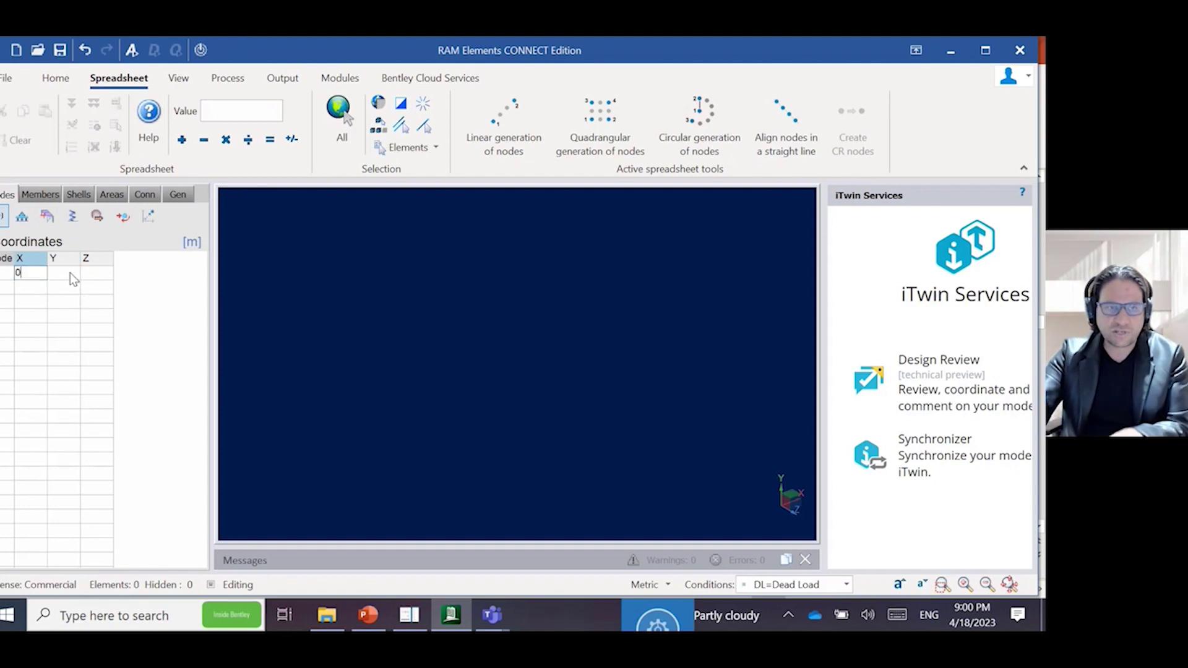
pyautogui.click(69, 272)
pyautogui.moveTo(470, 391); pyautogui.dragTo(470, 391, button='middle')
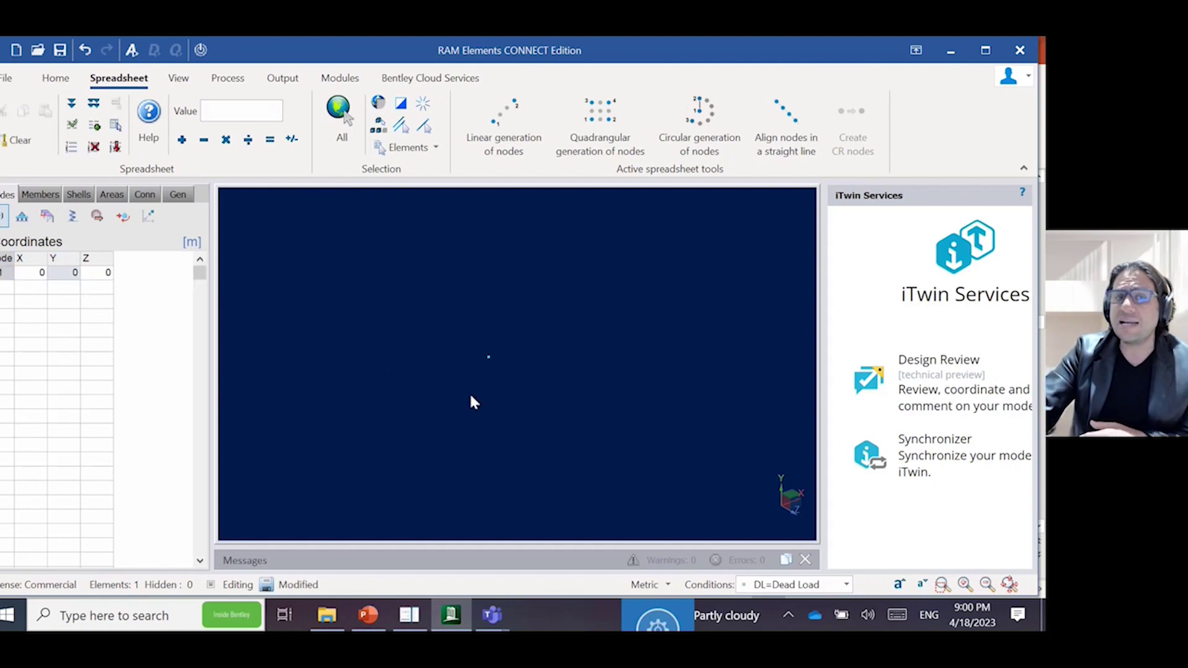
# Open the modeling templates and look through the full list of available truss, grid and tower shapes.
pyautogui.click(56, 78)
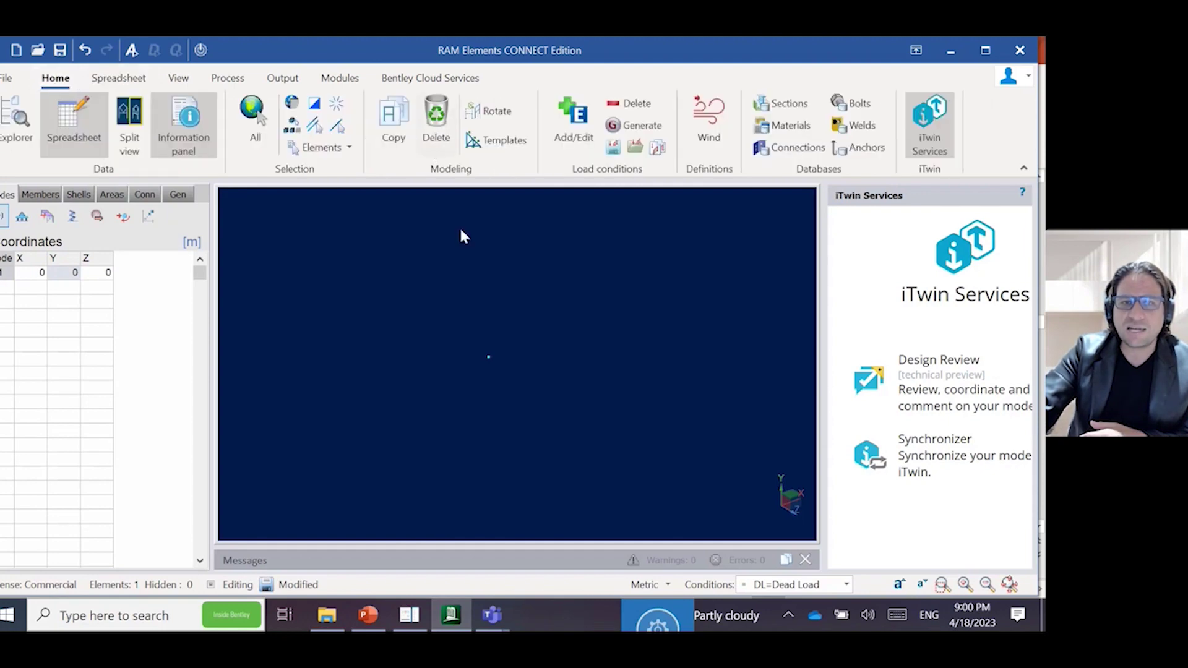
pyautogui.click(495, 144)
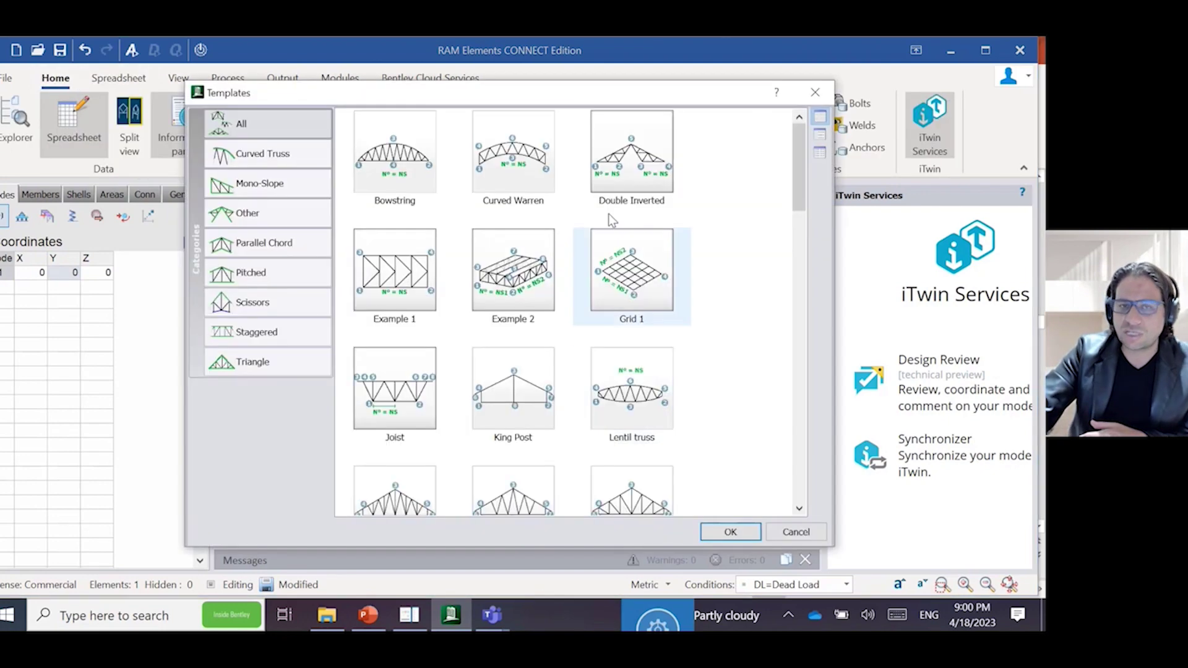
pyautogui.scroll(-10, 595, 431)
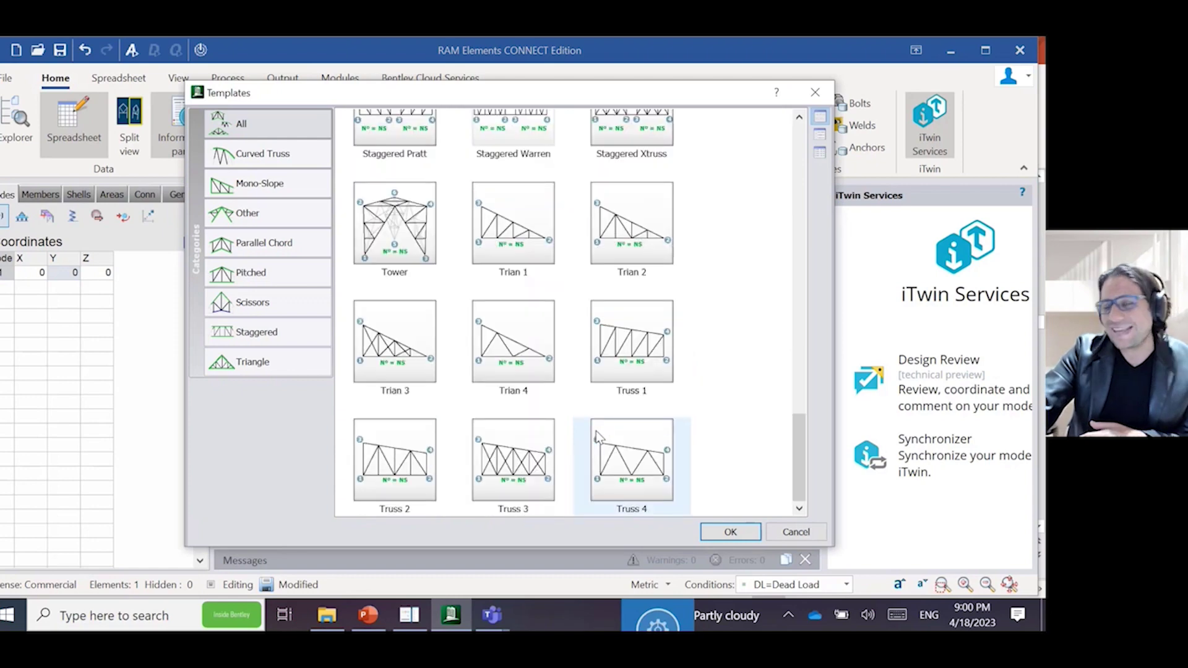
pyautogui.scroll(10, 557, 421)
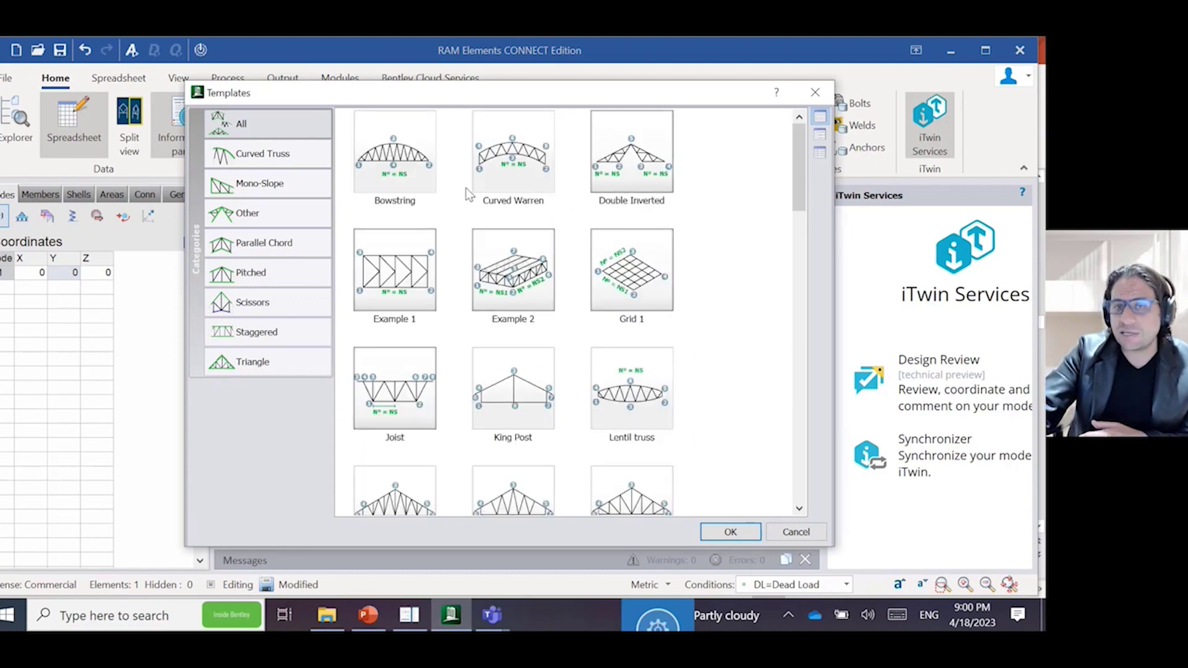
pyautogui.scroll(-5, 703, 419)
pyautogui.scroll(5, 703, 418)
pyautogui.scroll(-8, 476, 421)
pyautogui.scroll(8, 475, 421)
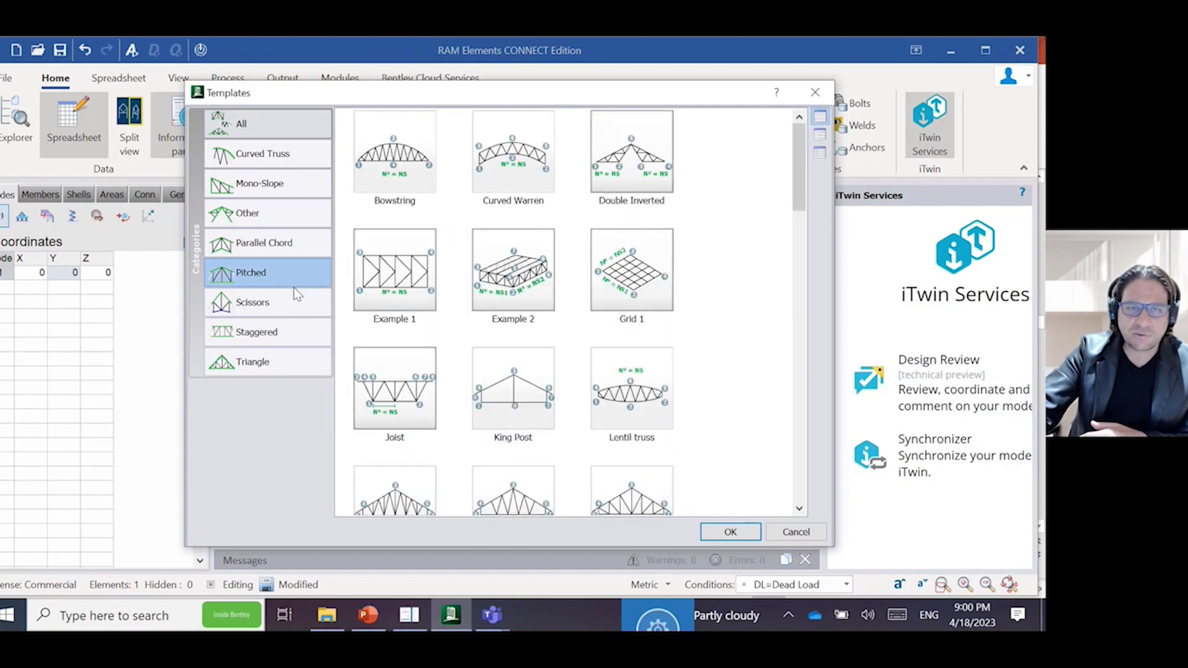
pyautogui.scroll(-5, 474, 371)
pyautogui.scroll(-4, 474, 371)
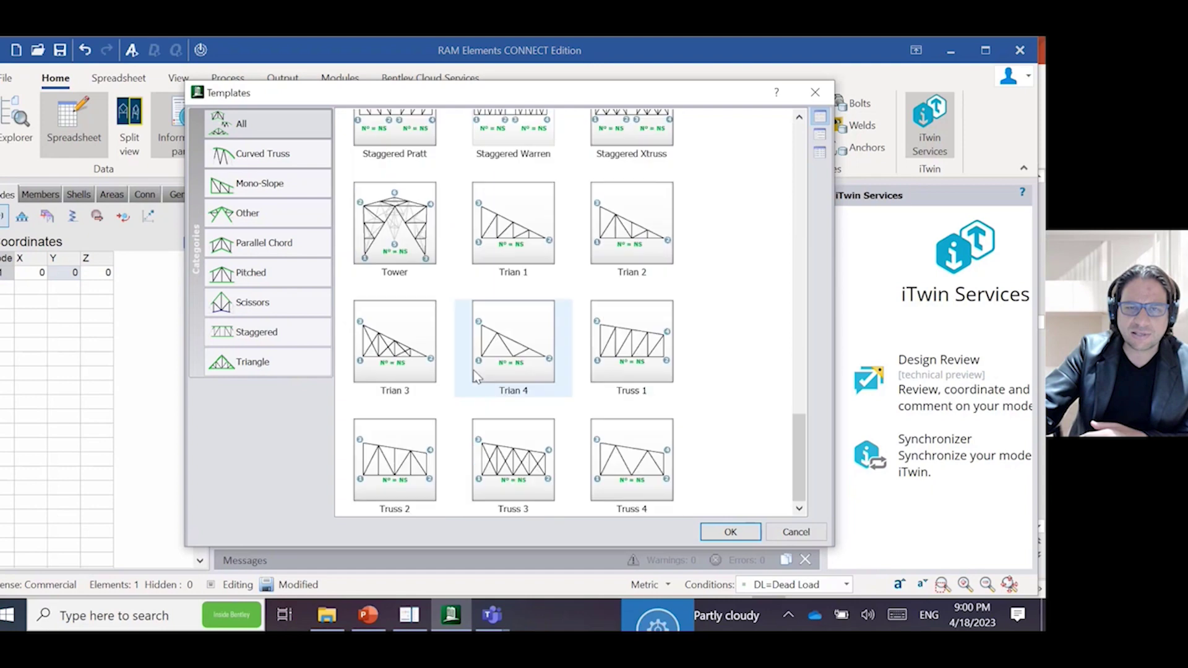
pyautogui.scroll(6, 475, 374)
pyautogui.scroll(2, 474, 372)
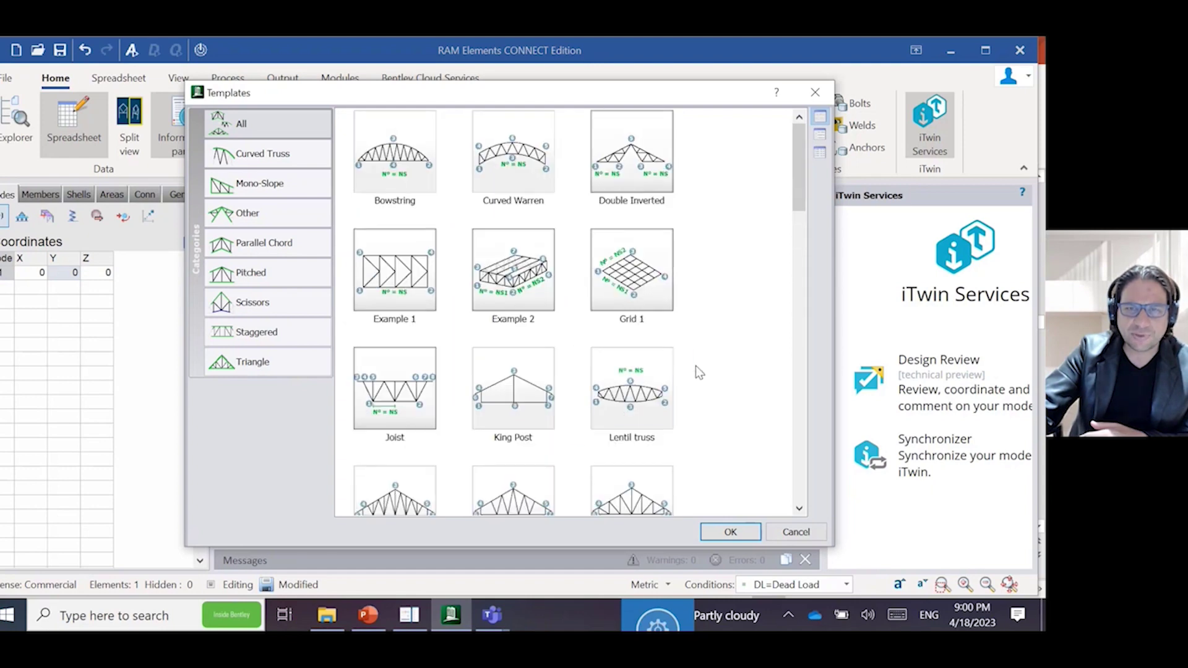
pyautogui.scroll(-10, 697, 396)
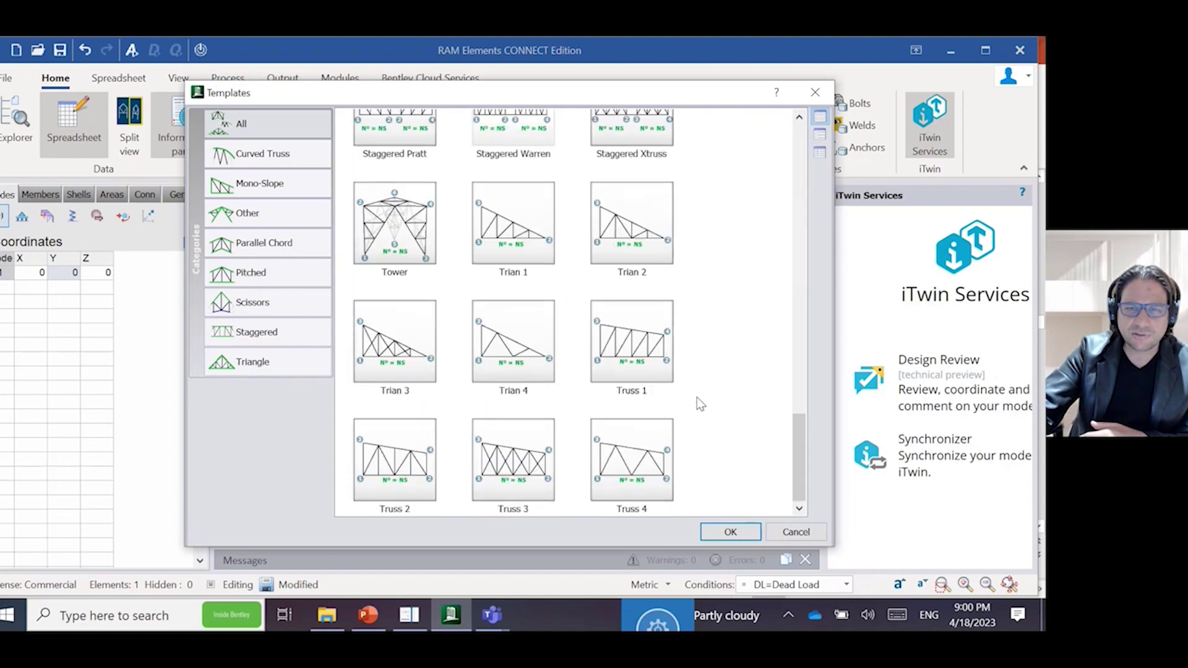
pyautogui.scroll(10, 697, 398)
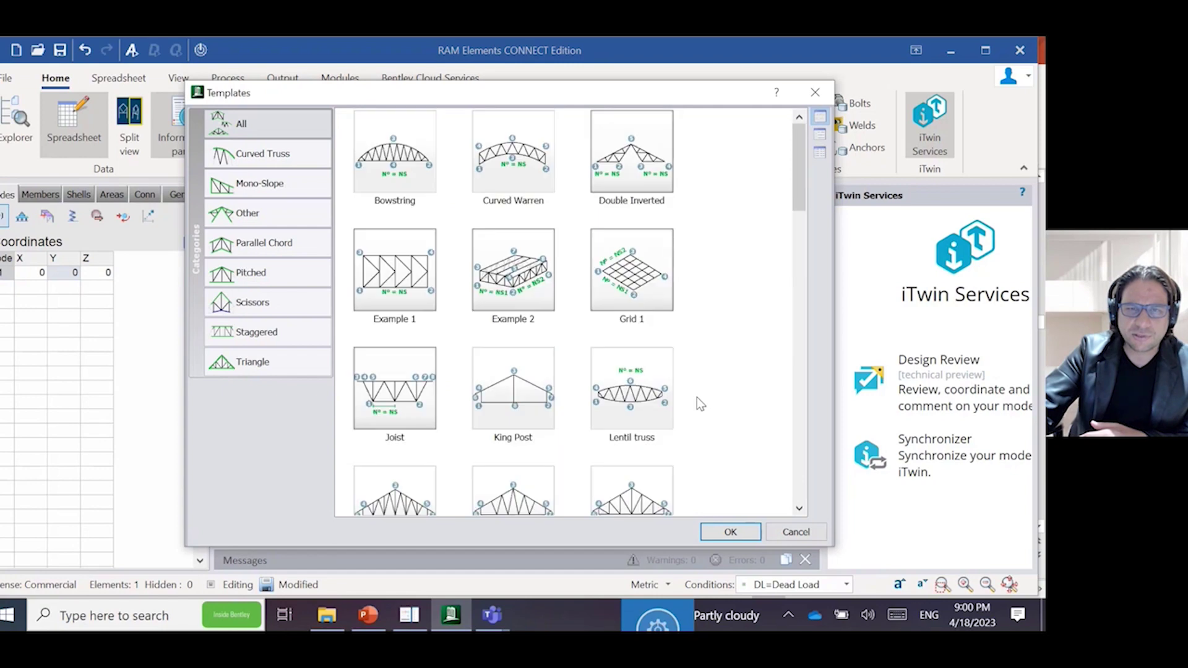
# Examine several template categories and the complete template list, and close the templates without inserting any.
pyautogui.click(292, 257)
pyautogui.click(288, 261)
pyautogui.click(290, 306)
pyautogui.click(288, 351)
pyautogui.click(284, 128)
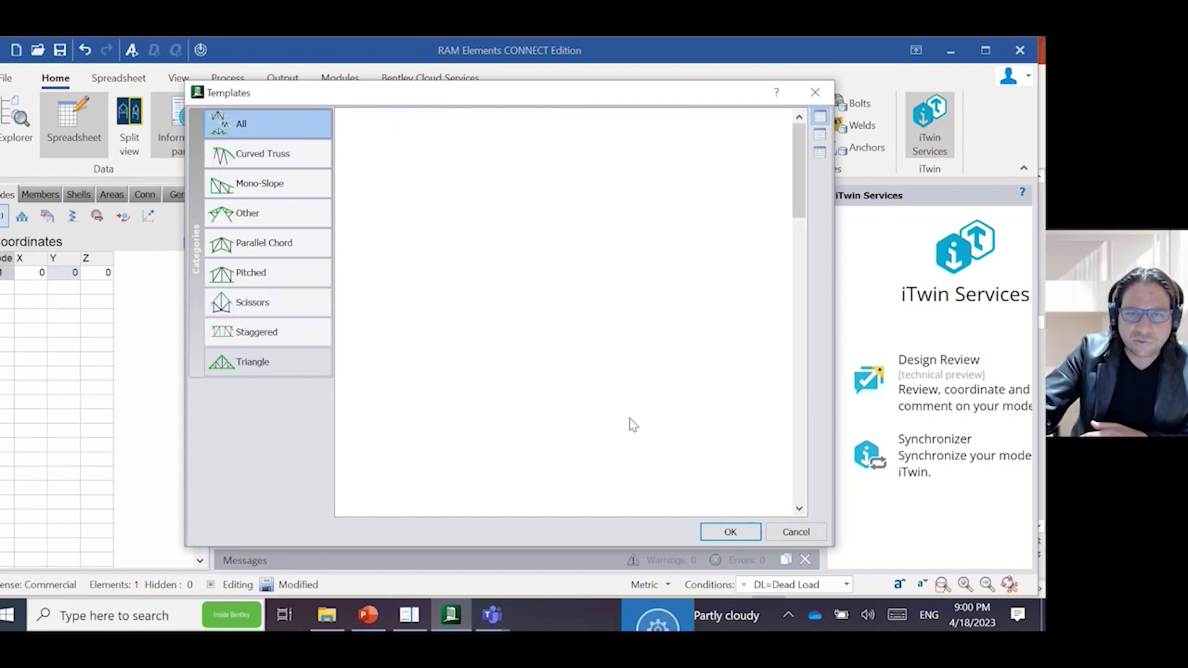
pyautogui.scroll(-10, 652, 405)
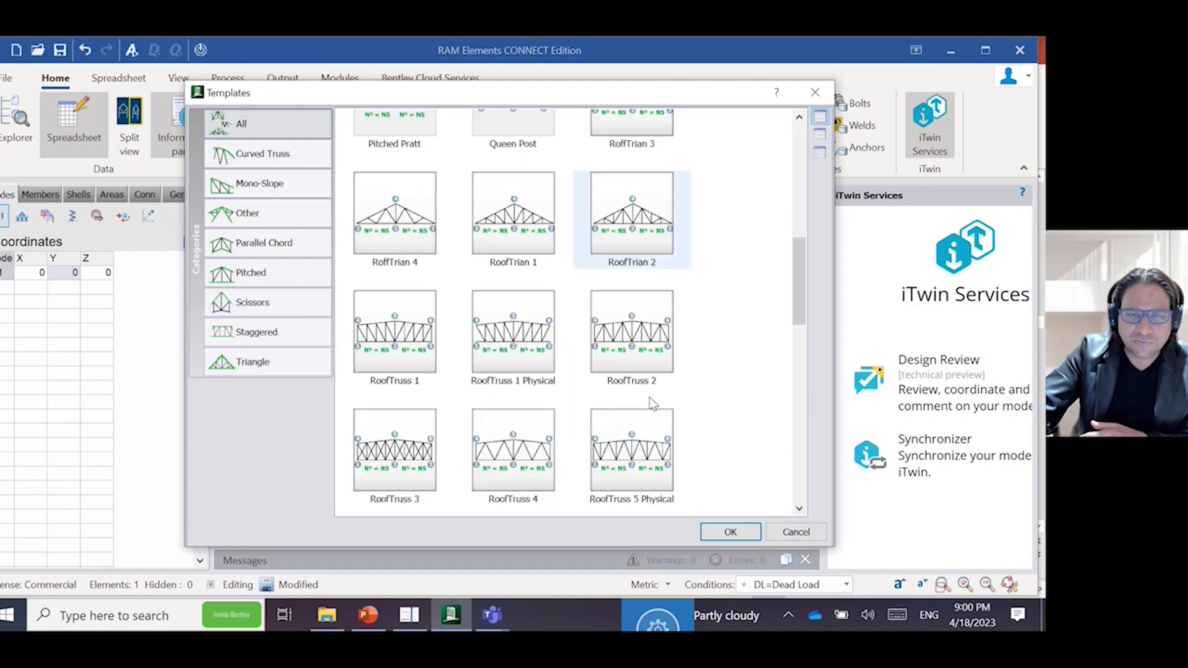
pyautogui.scroll(-10, 649, 399)
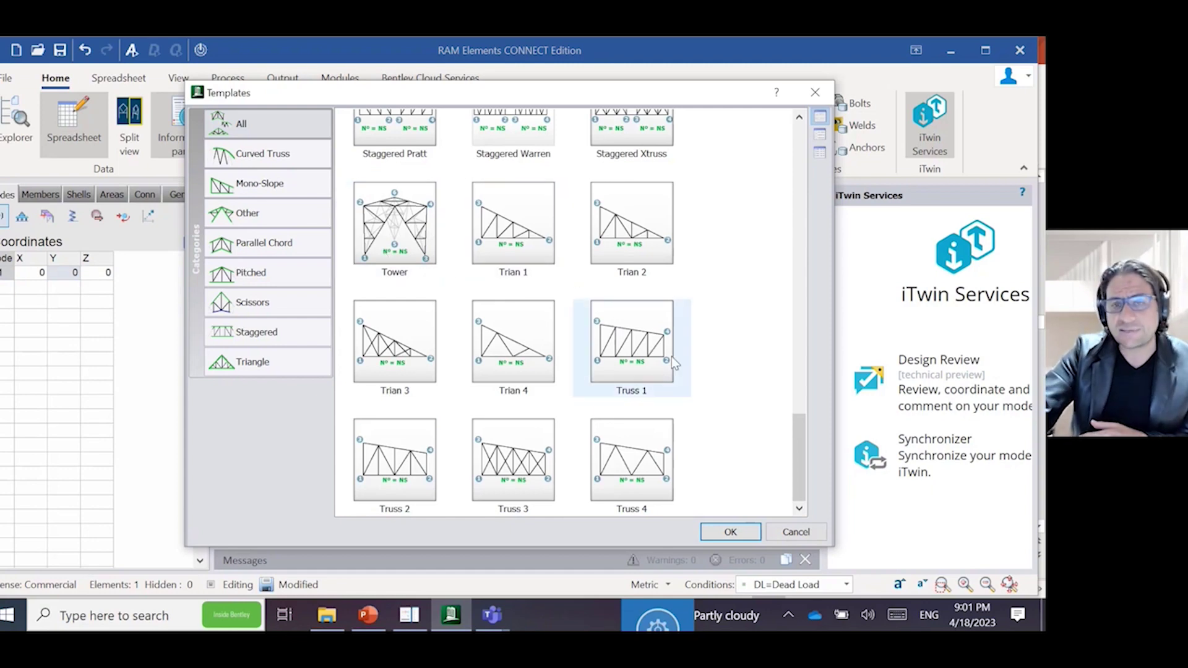
pyautogui.scroll(20, 671, 356)
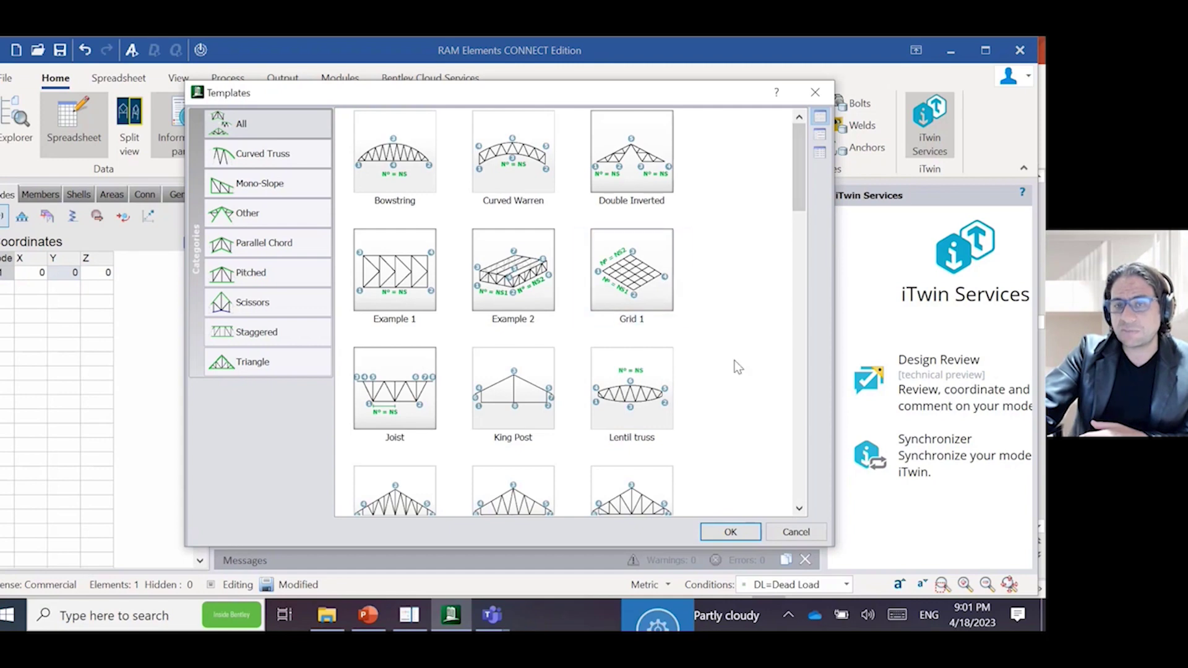
pyautogui.click(814, 92)
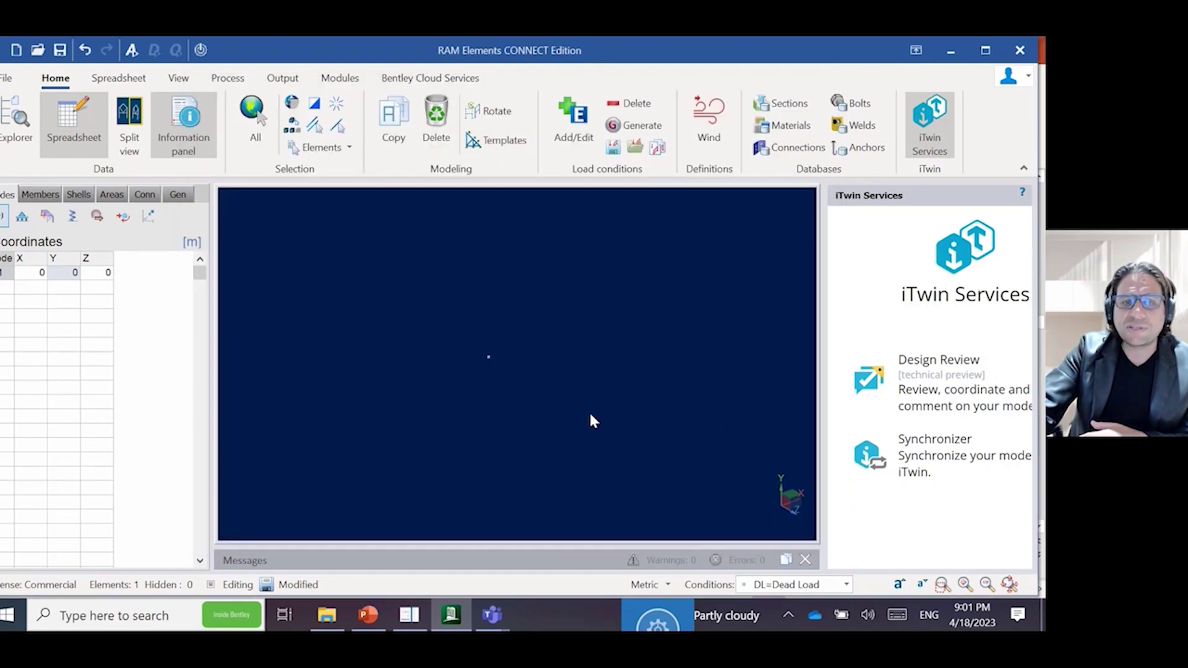
# Copy the origin node once with a DeltaX of 3 m.
pyautogui.rightClick(516, 359)
pyautogui.click(552, 377)
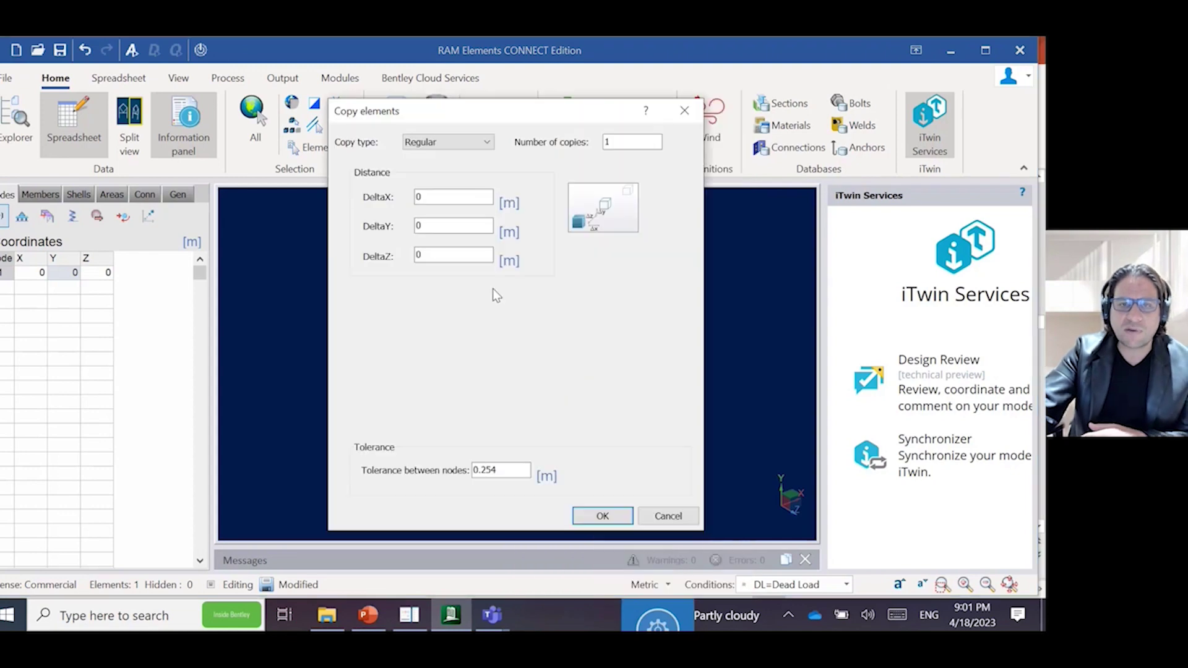
pyautogui.doubleClick(453, 197)
pyautogui.write('3')
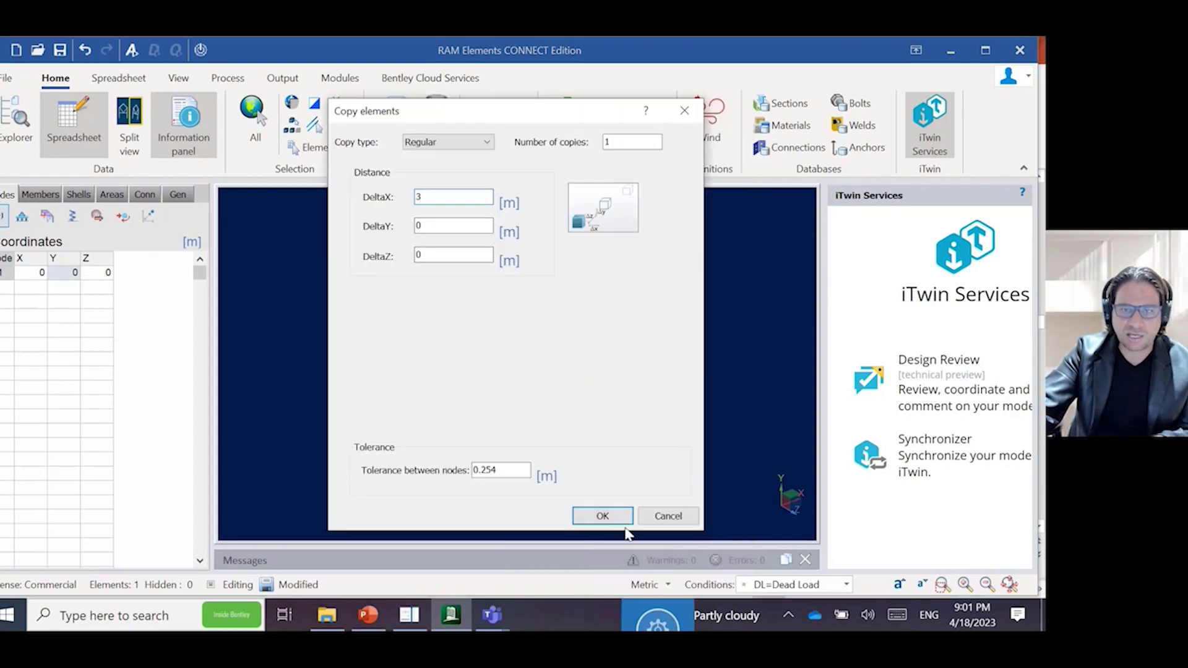
pyautogui.click(622, 523)
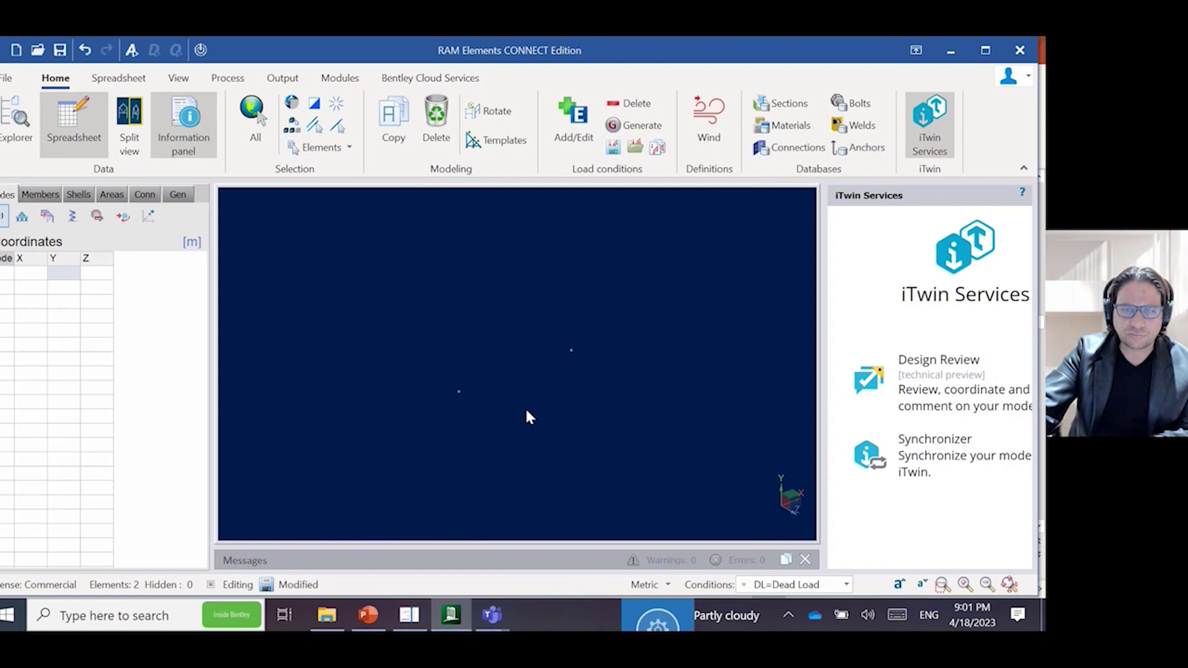
# Copy both existing nodes once with a DeltaZ of 3 m.
pyautogui.moveTo(358, 277); pyautogui.dragTo(602, 430)
pyautogui.rightClick(603, 429)
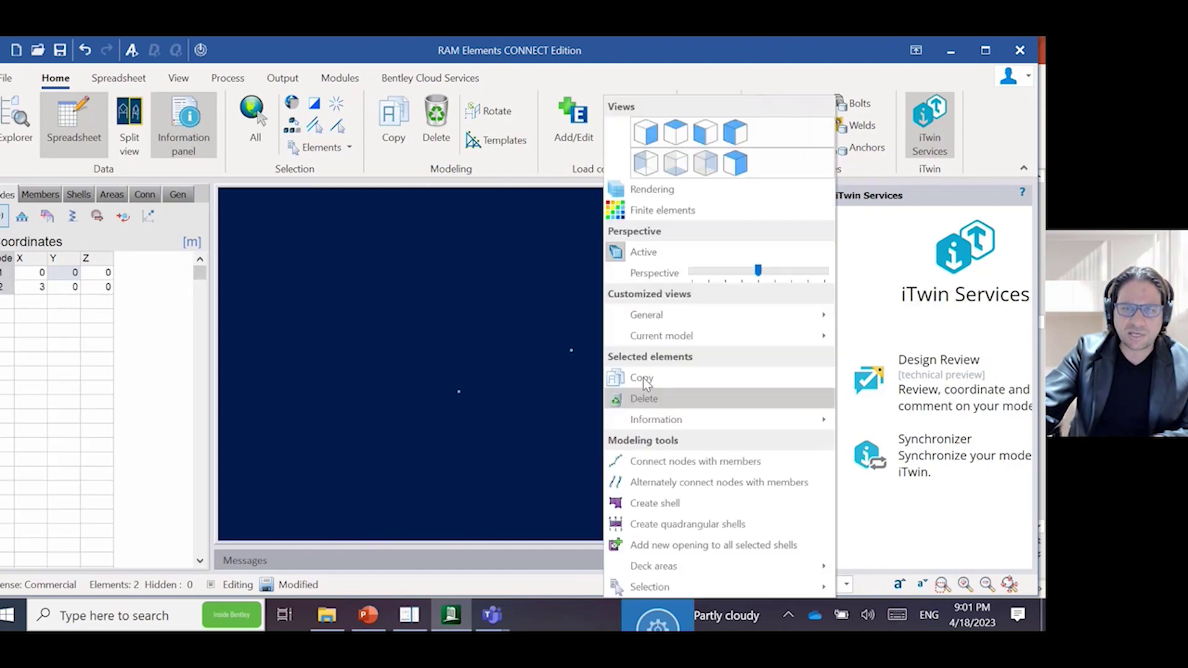
pyautogui.click(643, 379)
pyautogui.click(445, 254)
pyautogui.press('BackSpace')
pyautogui.write('3')
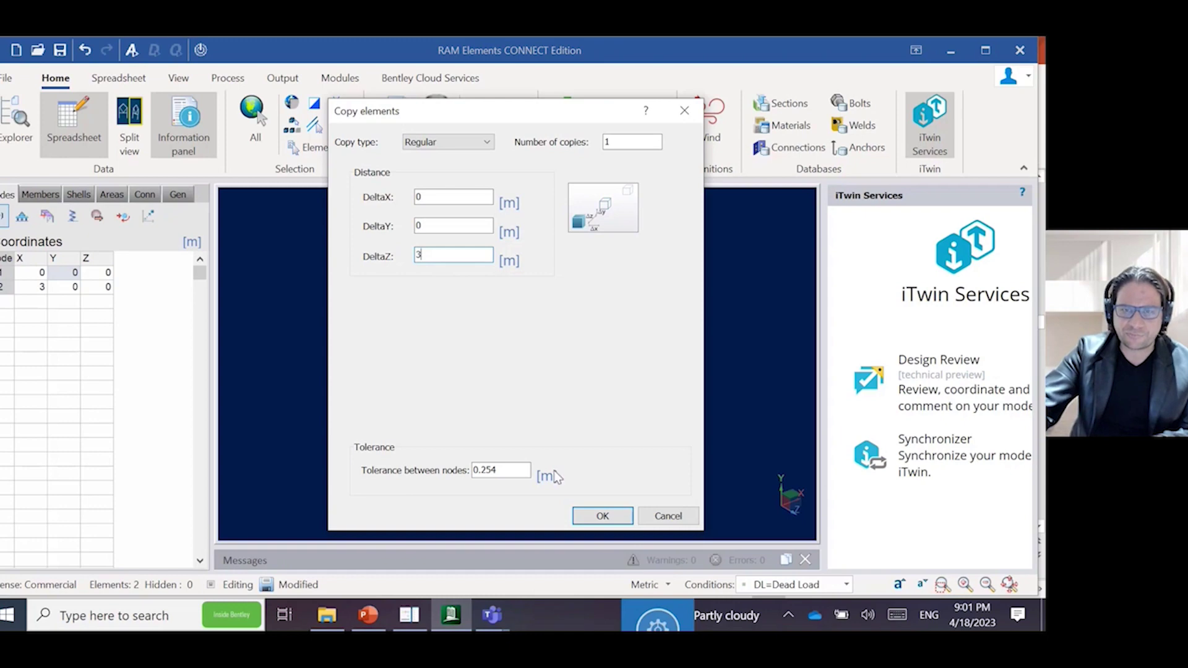
pyautogui.click(602, 514)
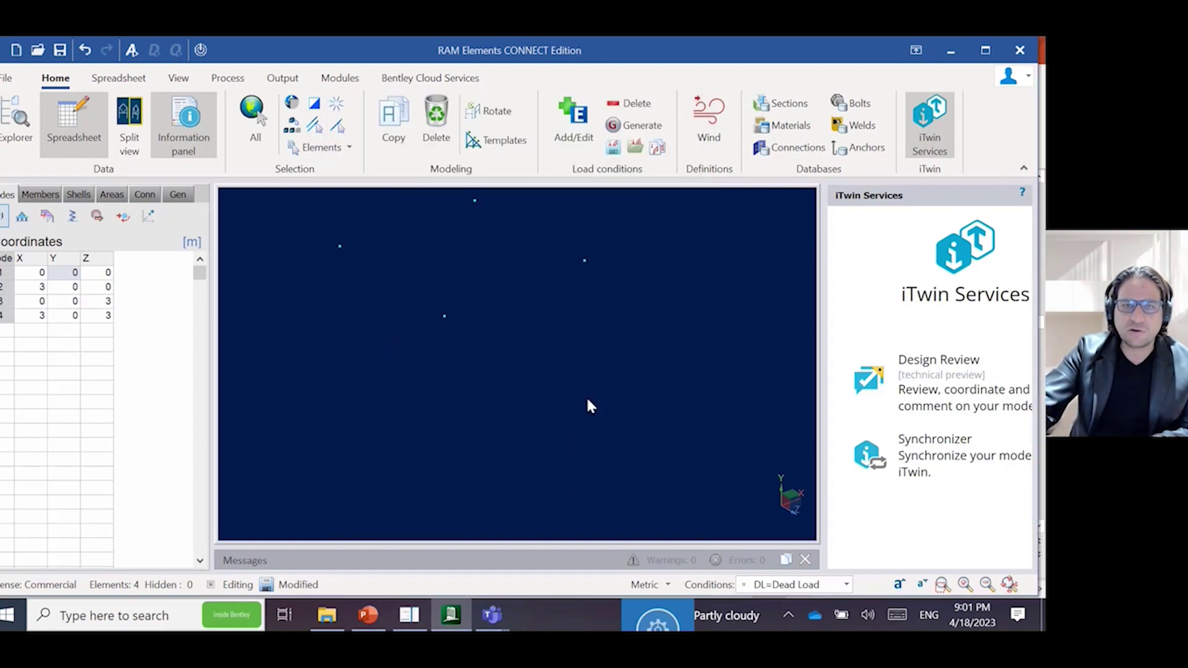
# Select all four base nodes and copy them once with a DeltaY of 3 m.
pyautogui.click(594, 355)
pyautogui.moveTo(594, 354); pyautogui.dragTo(632, 428, button='middle')
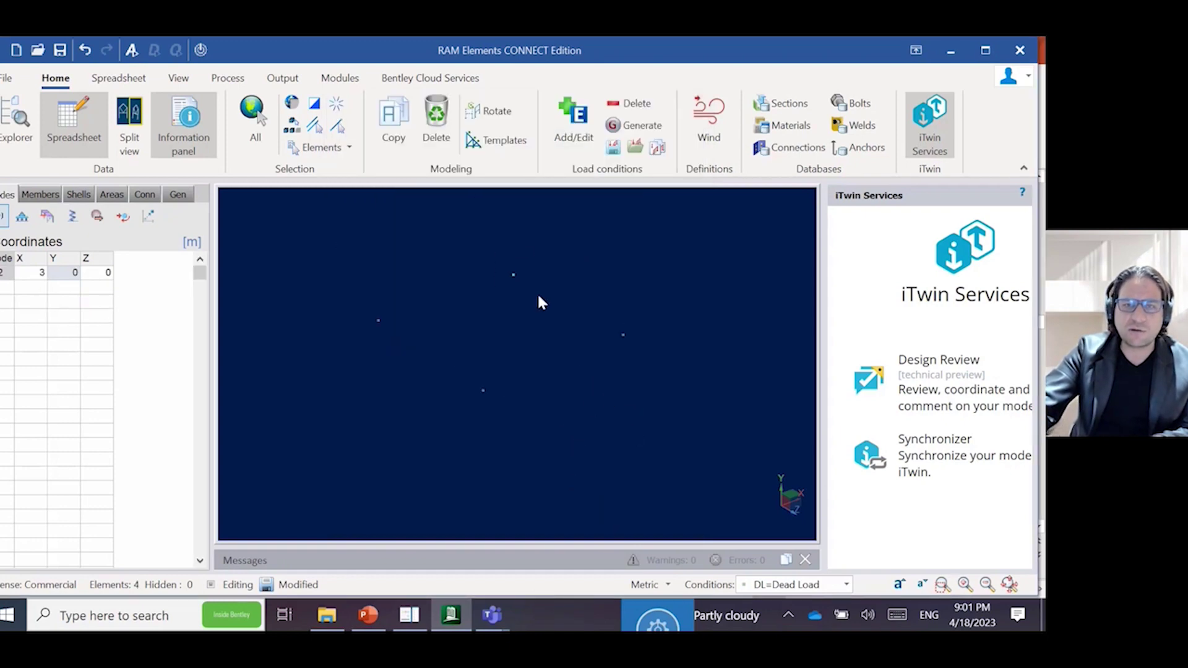
pyautogui.rightClick(558, 327)
pyautogui.click(524, 310)
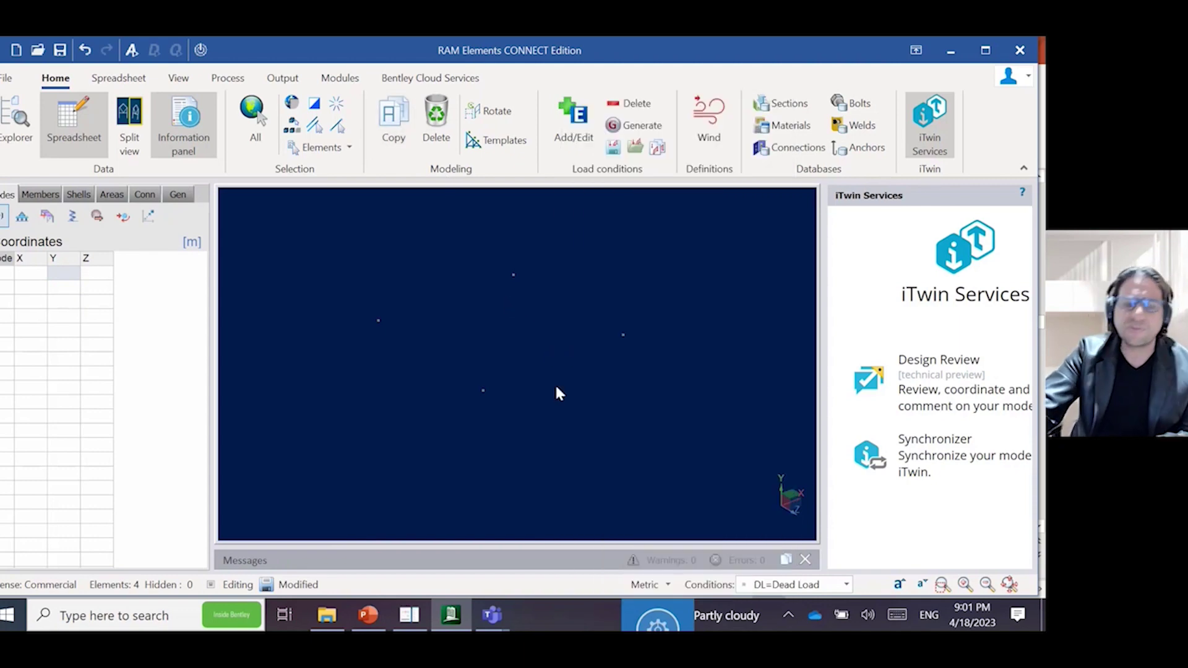
pyautogui.moveTo(319, 217); pyautogui.dragTo(631, 453)
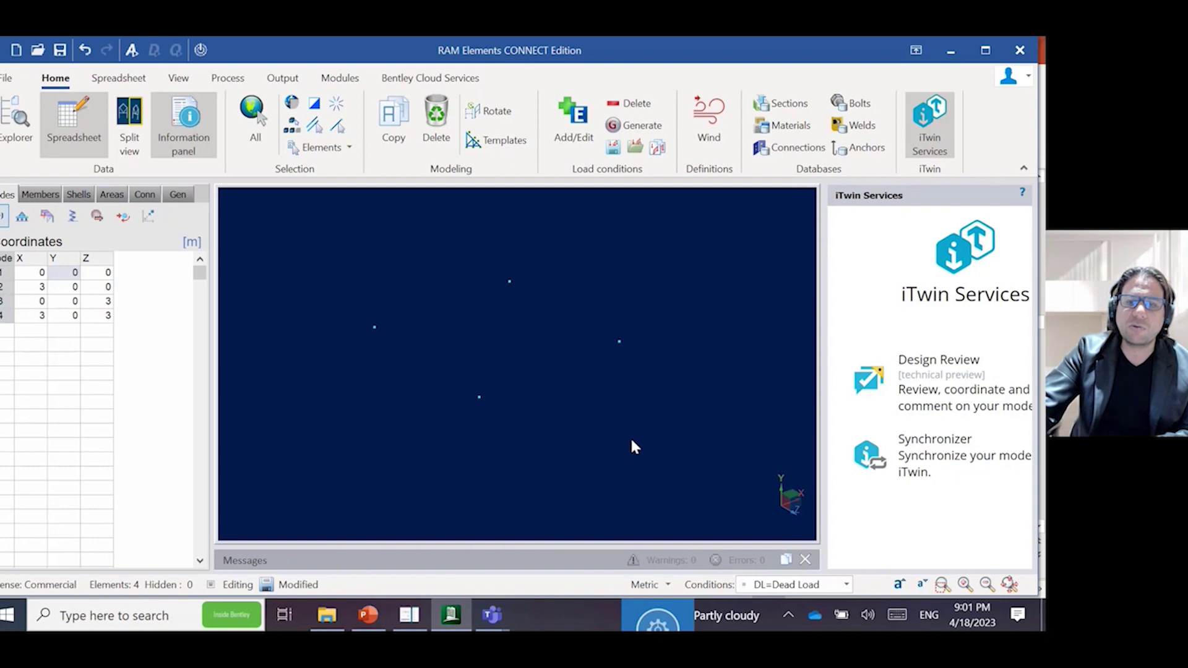
pyautogui.rightClick(630, 436)
pyautogui.click(689, 374)
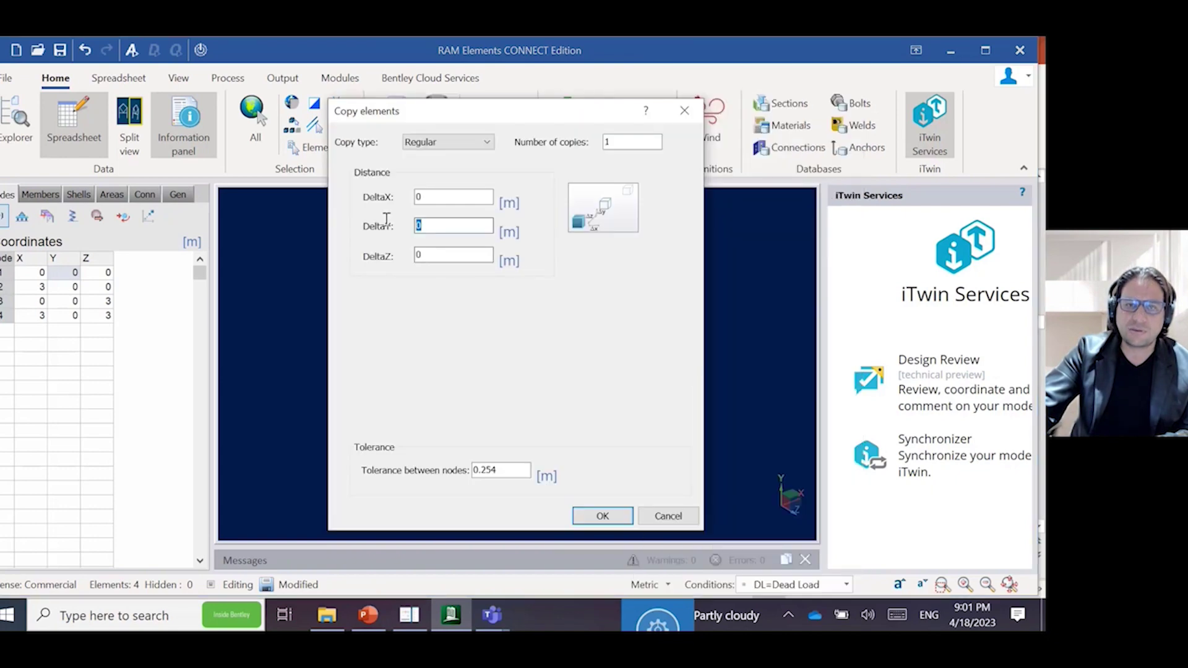
pyautogui.moveTo(459, 229); pyautogui.dragTo(388, 228)
pyautogui.write('3')
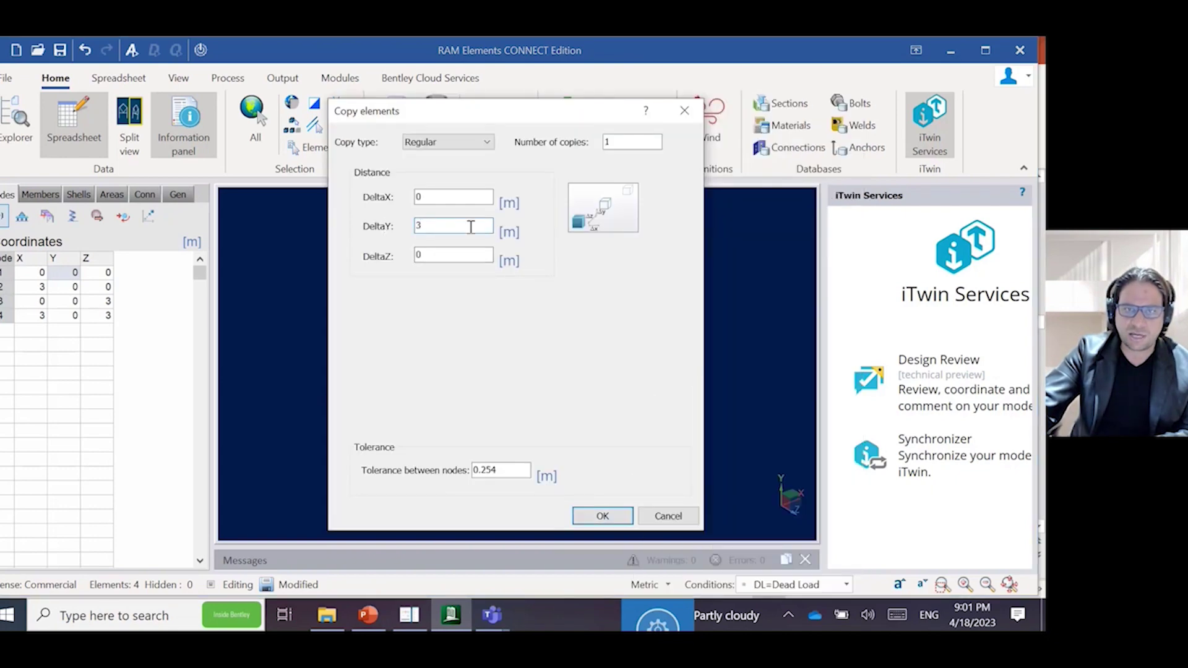
pyautogui.click(611, 517)
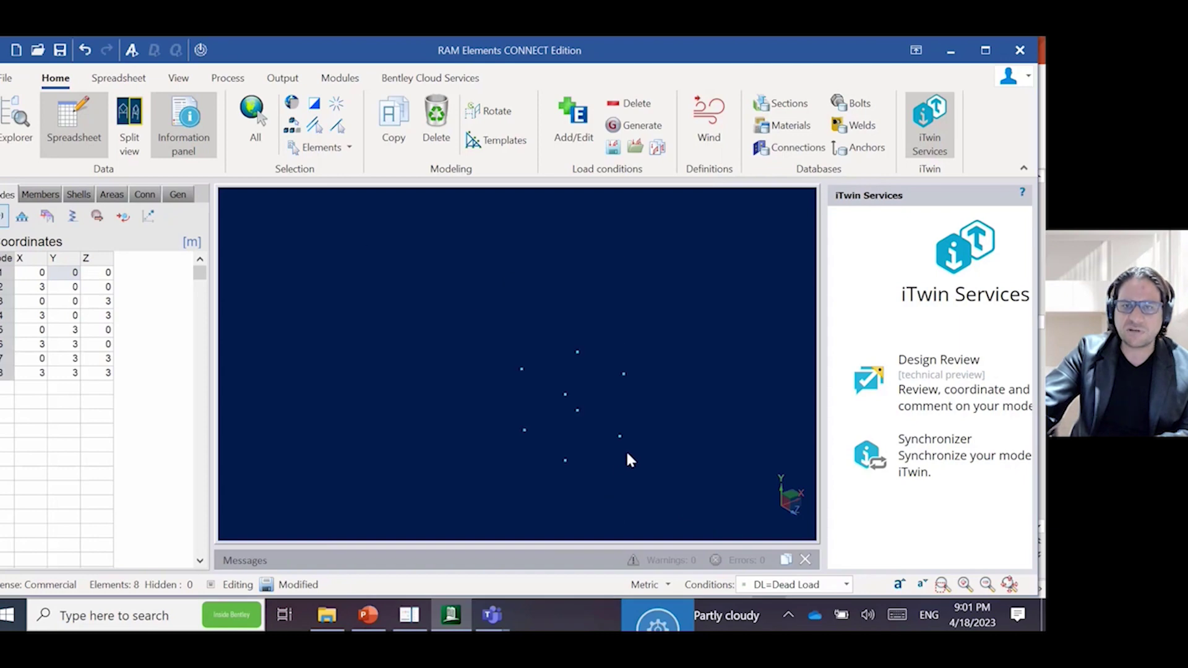
# Connect the two upper nodes at X = 0 with a member, and likewise the two upper nodes at X = 3.
pyautogui.click(676, 449)
pyautogui.moveTo(682, 448); pyautogui.dragTo(675, 443, button='middle')
pyautogui.moveTo(538, 430); pyautogui.dragTo(605, 422, button='middle')
pyautogui.moveTo(416, 266); pyautogui.dragTo(506, 349)
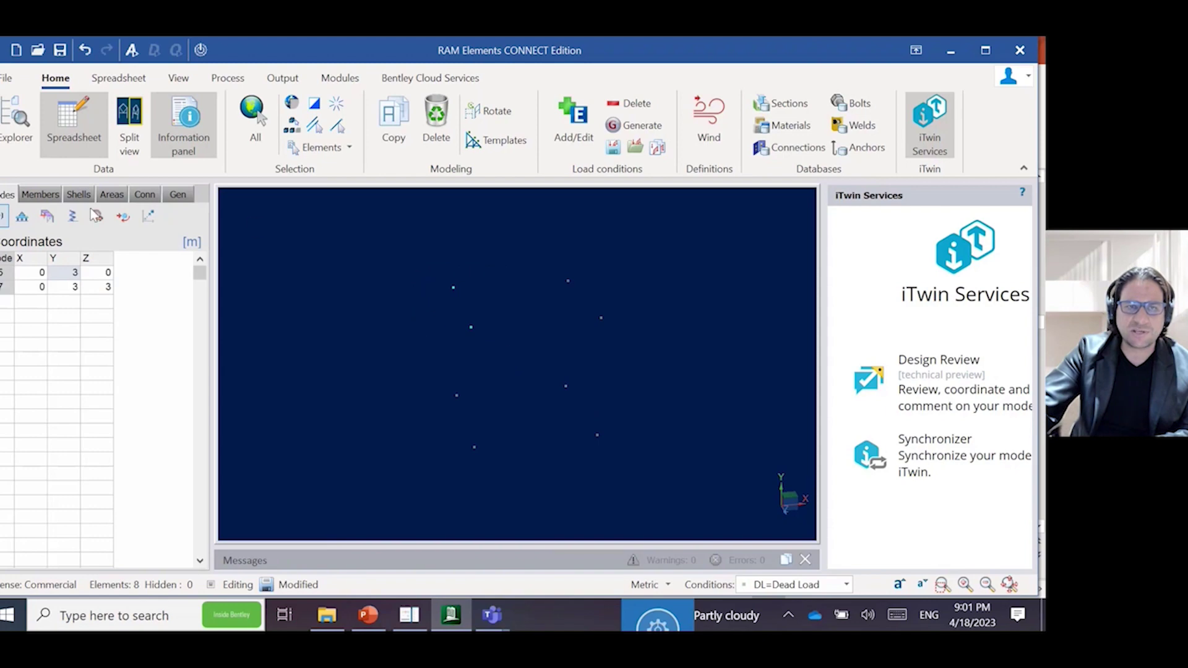
pyautogui.click(40, 194)
pyautogui.click(481, 136)
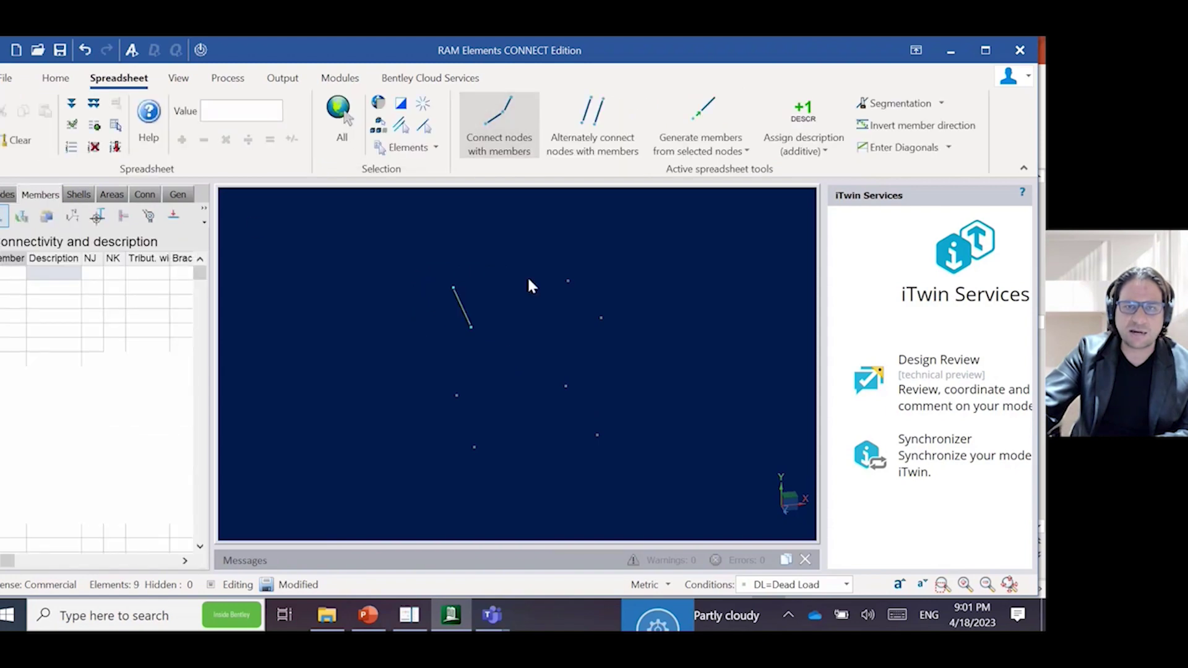
pyautogui.rightClick(627, 329)
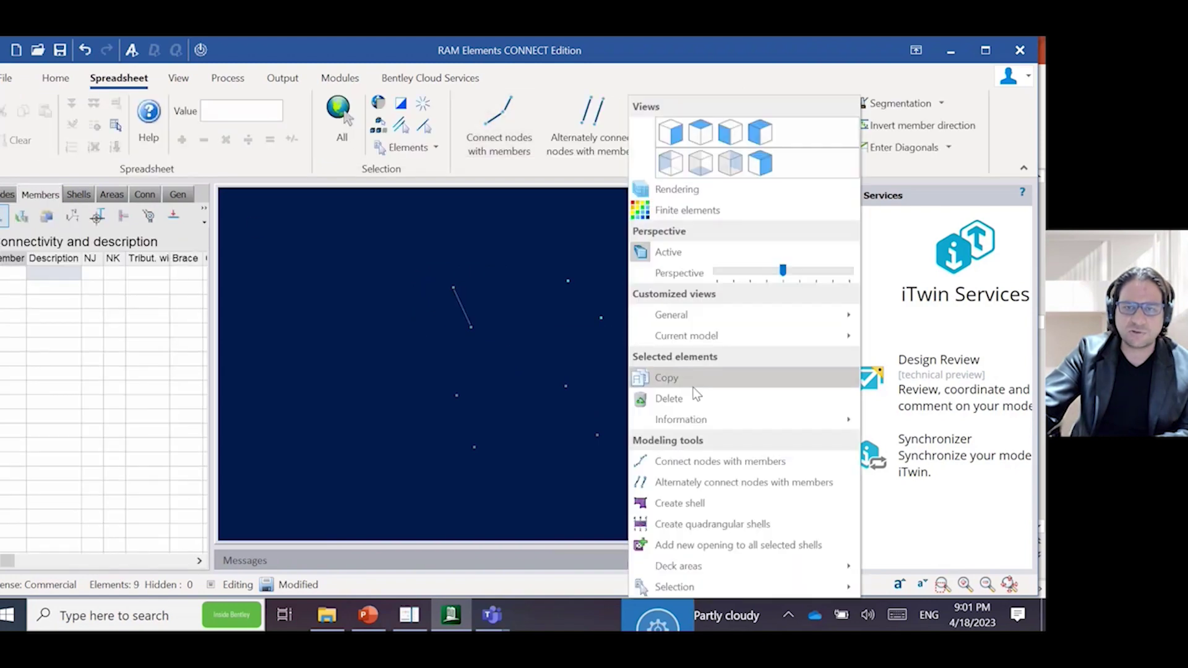
pyautogui.click(706, 461)
# Close the upper square by connecting its nodes with two members parallel to the X axis.
pyautogui.moveTo(398, 251); pyautogui.dragTo(627, 293)
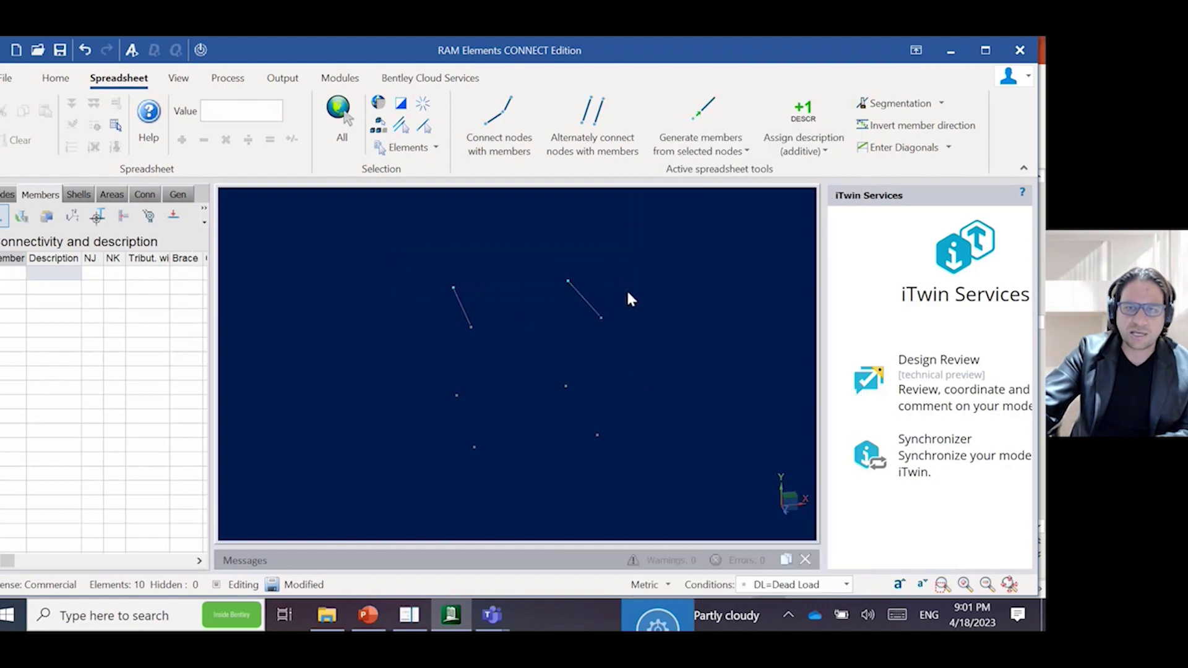
pyautogui.click(517, 155)
pyautogui.moveTo(433, 308); pyautogui.dragTo(643, 336)
pyautogui.click(499, 127)
# Connect each upper node to the base node directly below it, creating four vertical members.
pyautogui.moveTo(420, 240); pyautogui.dragTo(467, 415)
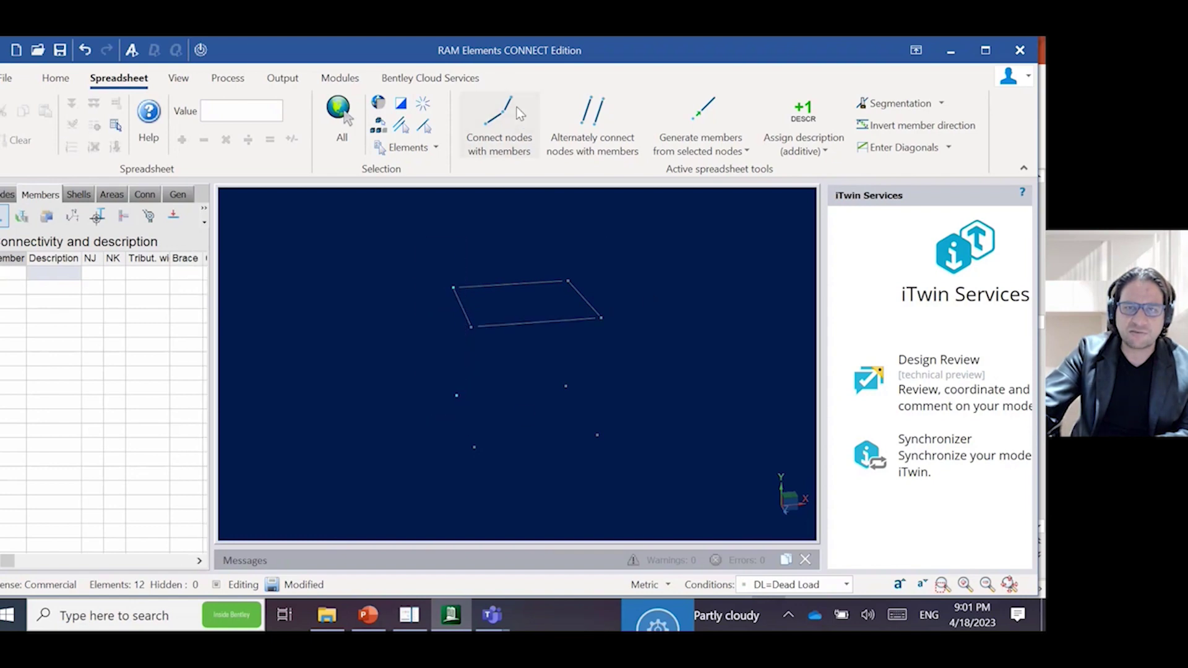
pyautogui.click(498, 126)
pyautogui.click(496, 326)
pyautogui.press('Right')
pyautogui.moveTo(480, 314); pyautogui.dragTo(516, 454)
pyautogui.click(498, 127)
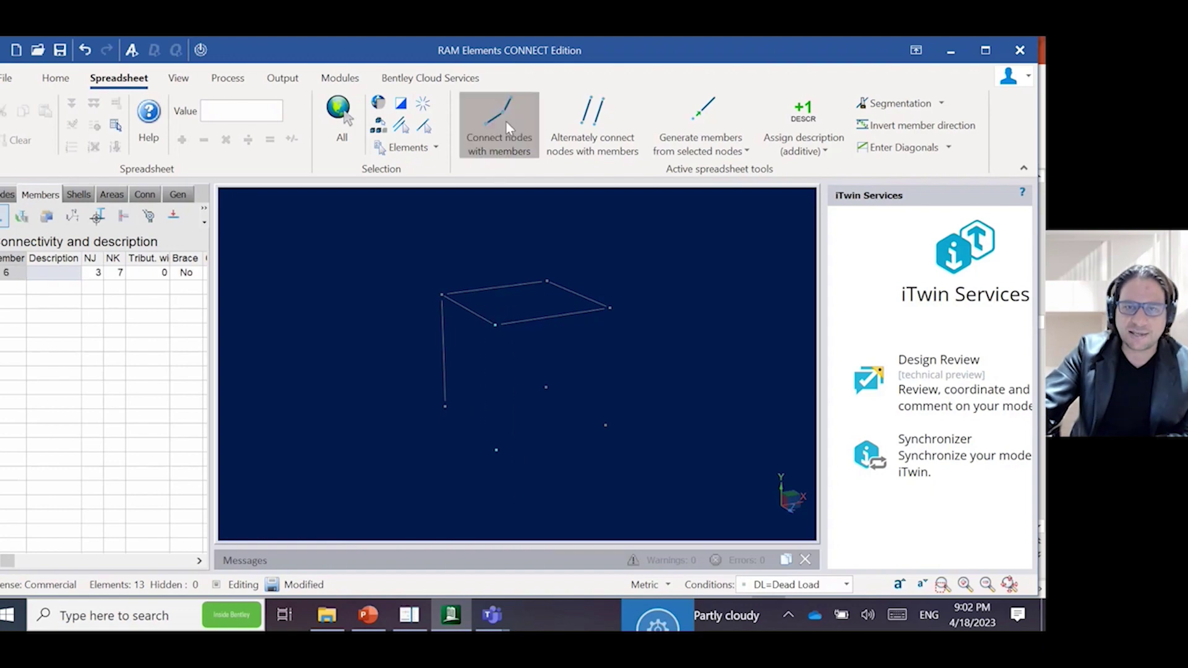
pyautogui.moveTo(536, 246); pyautogui.dragTo(562, 419)
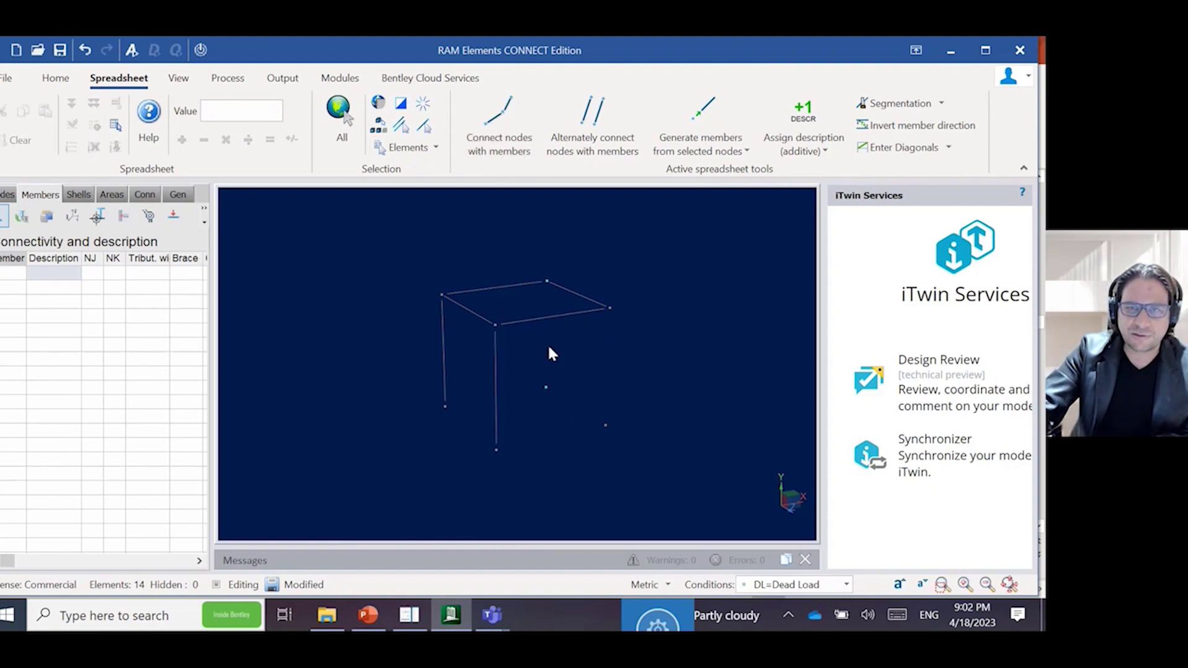
pyautogui.click(508, 129)
pyautogui.moveTo(661, 494); pyautogui.dragTo(661, 494)
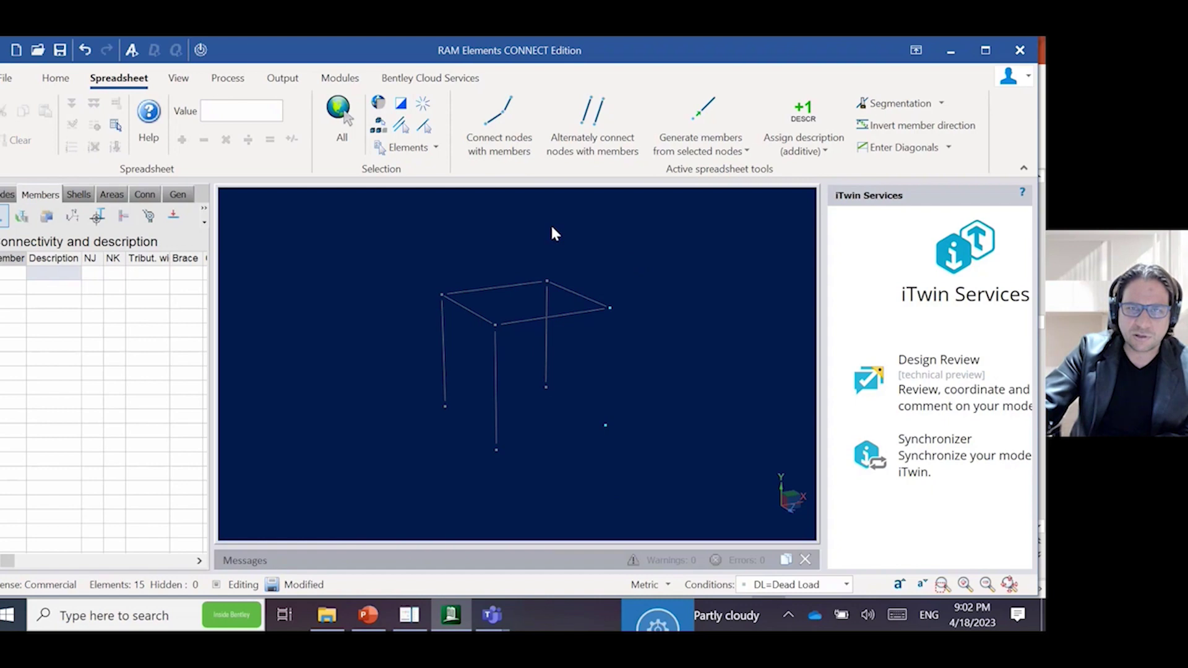
pyautogui.click(519, 155)
pyautogui.moveTo(669, 346); pyautogui.dragTo(675, 413, button='middle')
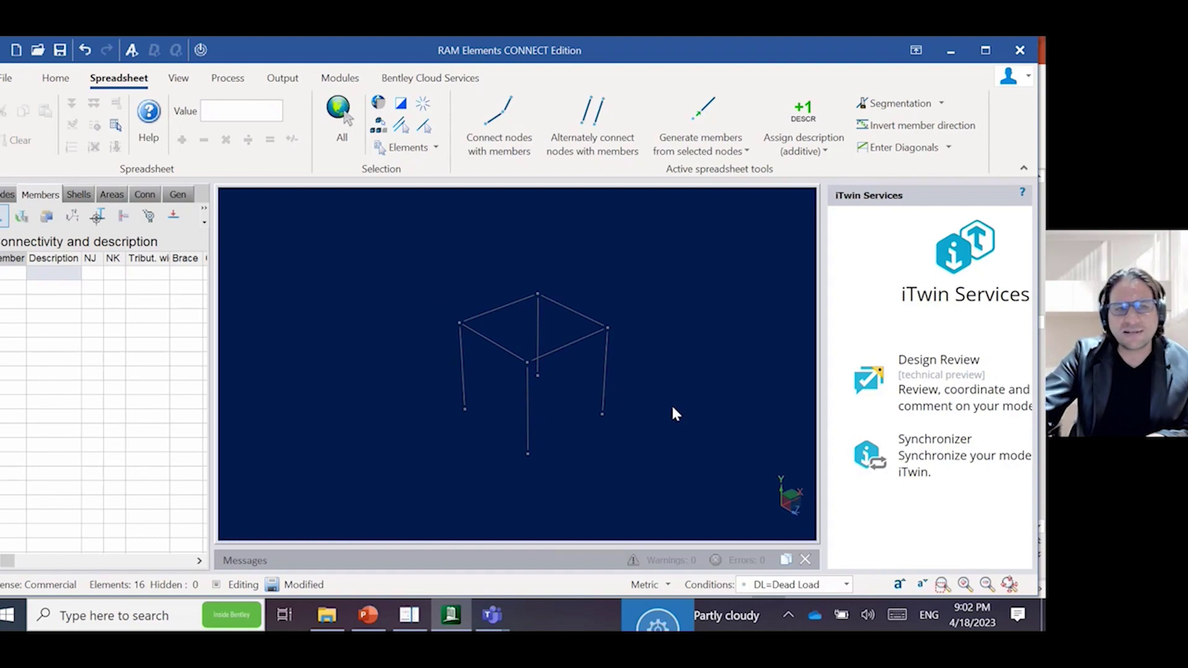
# Assign the description VP to the two upper members parallel to the X axis.
pyautogui.click(502, 350)
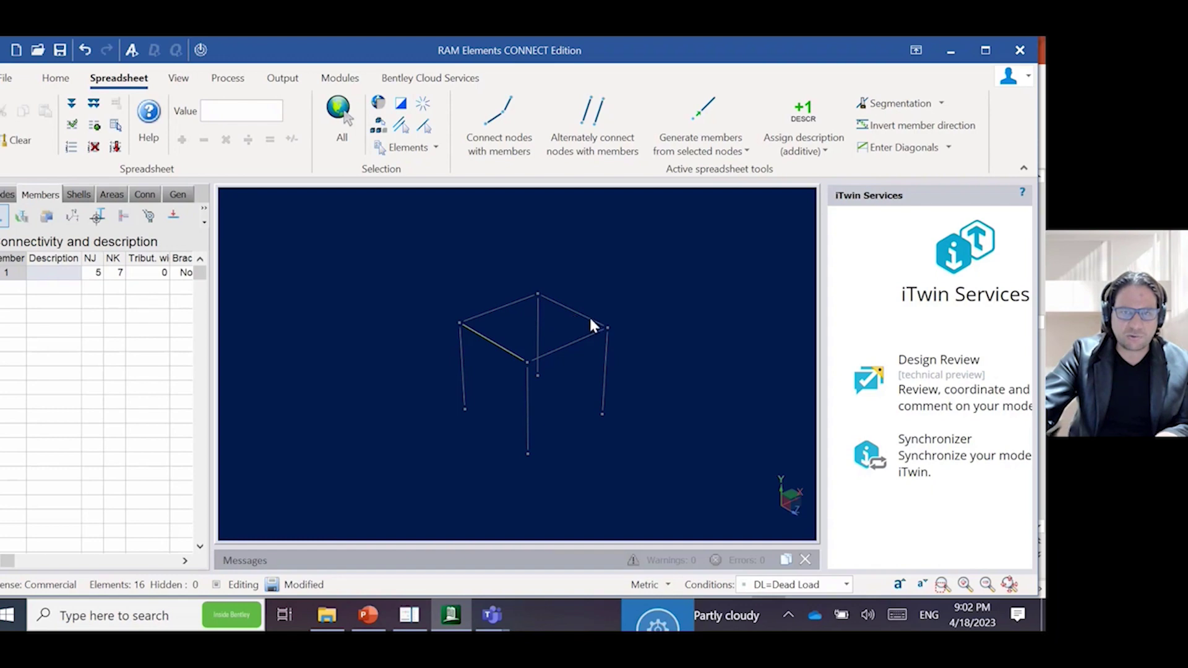
pyautogui.click(552, 342)
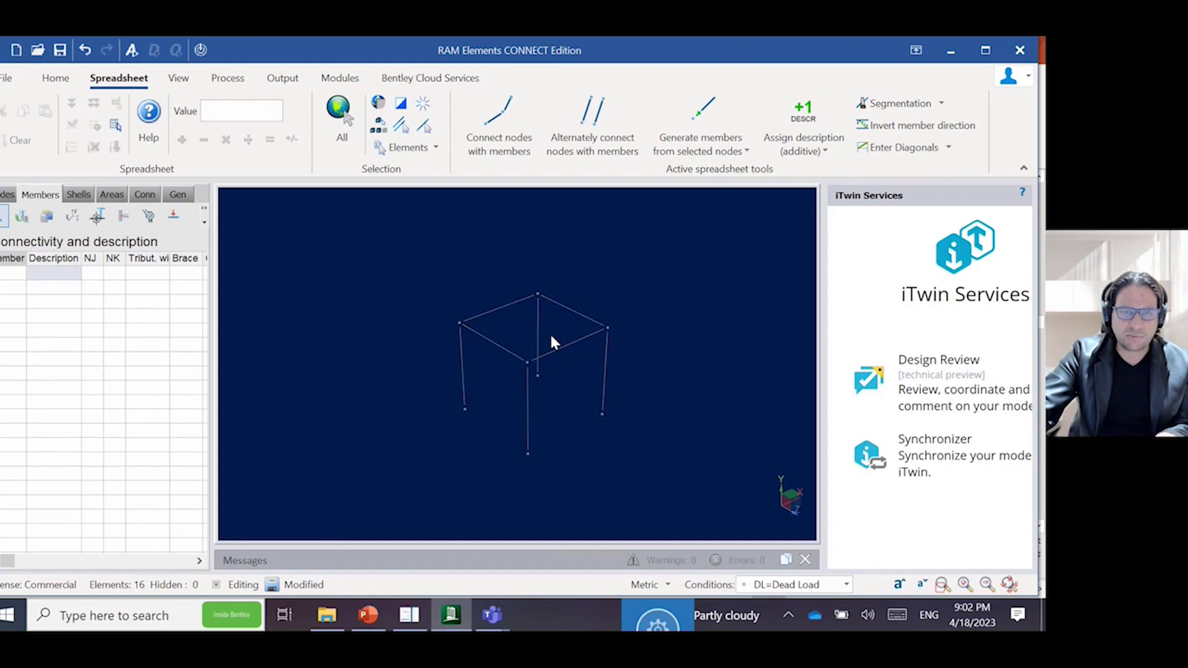
pyautogui.click(518, 300)
pyautogui.click(573, 344)
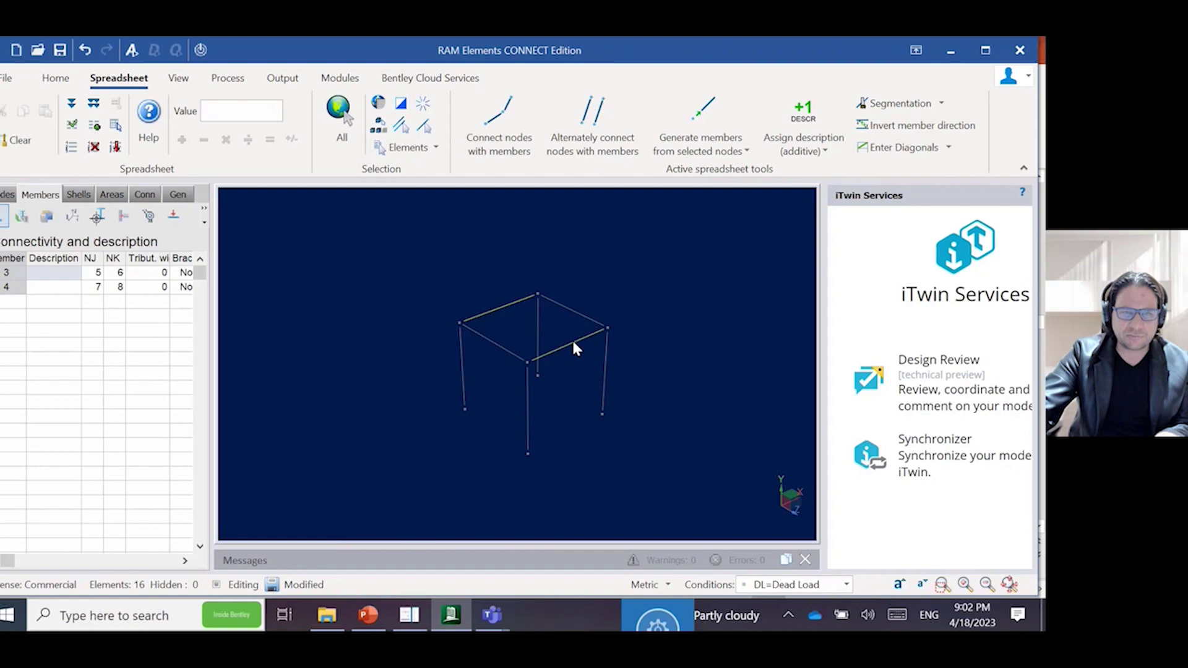
pyautogui.write('VP')
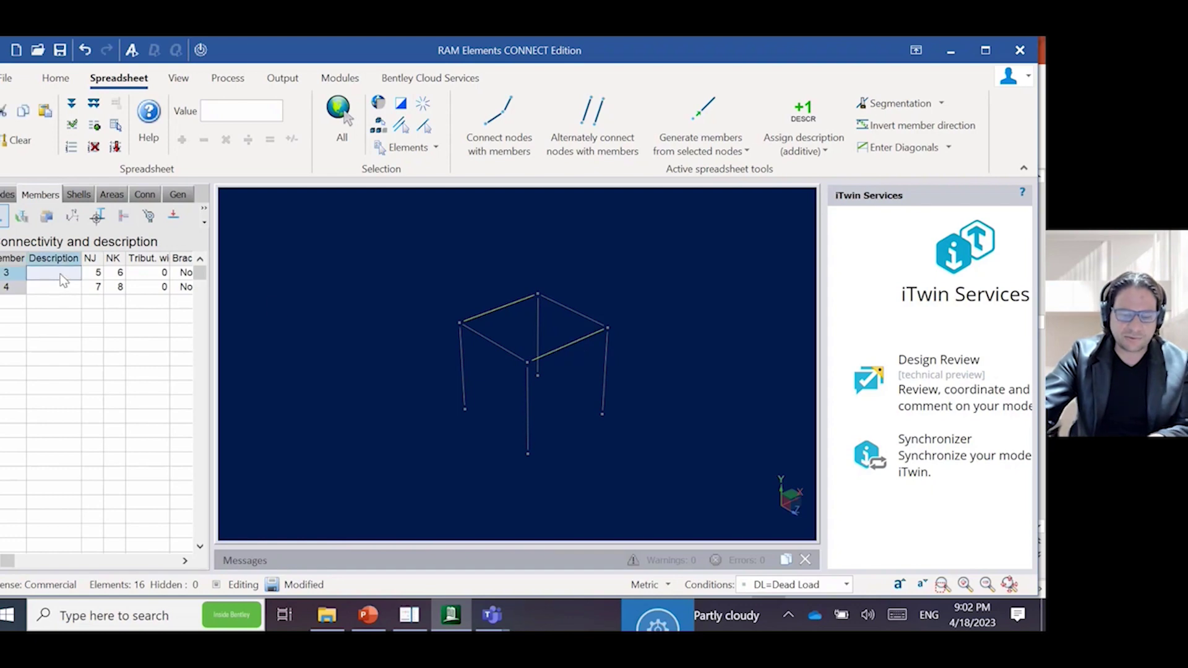
pyautogui.click(61, 286)
pyautogui.write('VP')
pyautogui.click(601, 432)
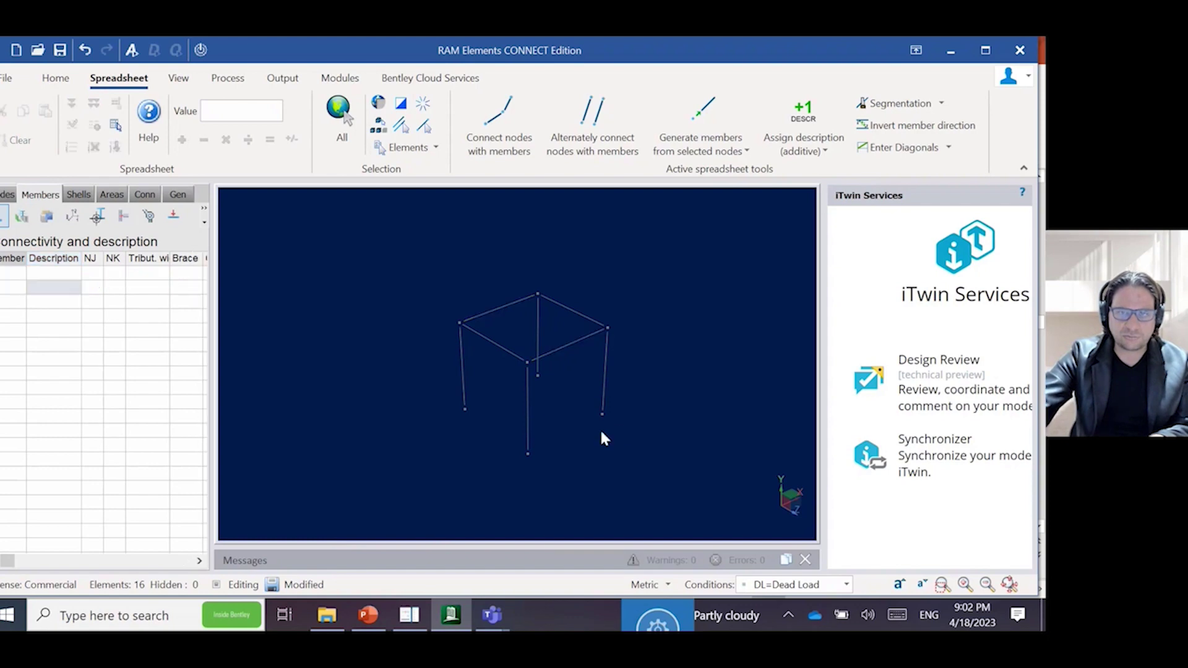
# Assign the description VS to the two upper members parallel to the Z axis.
pyautogui.click(503, 356)
pyautogui.click(590, 322)
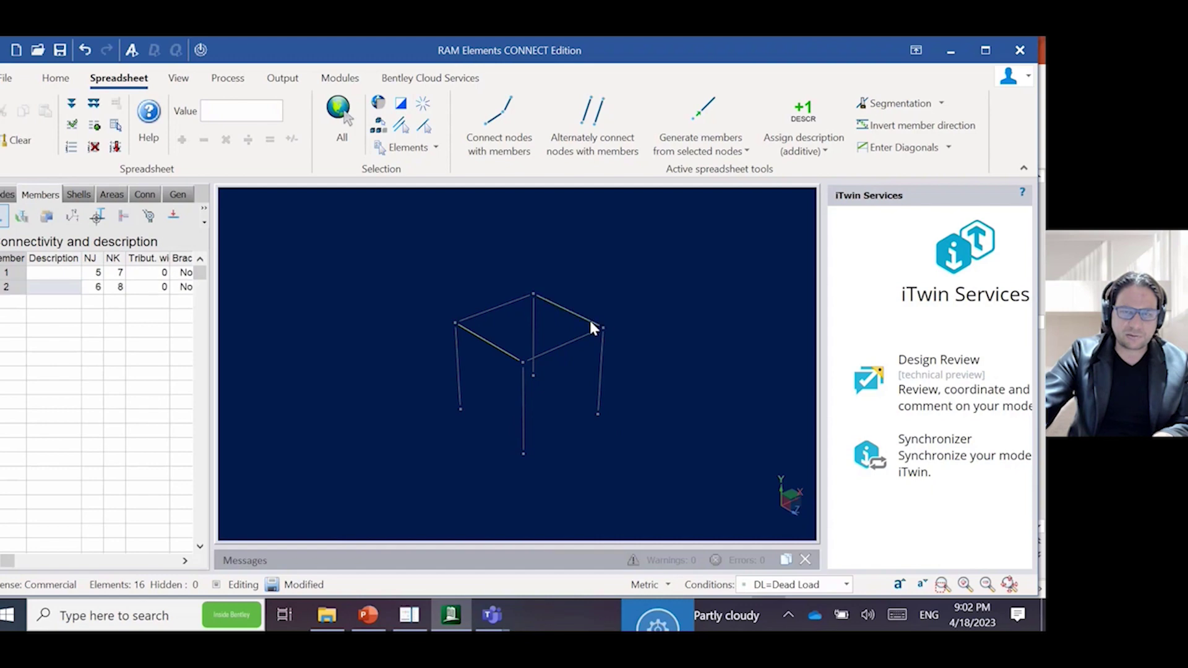
pyautogui.write('VS')
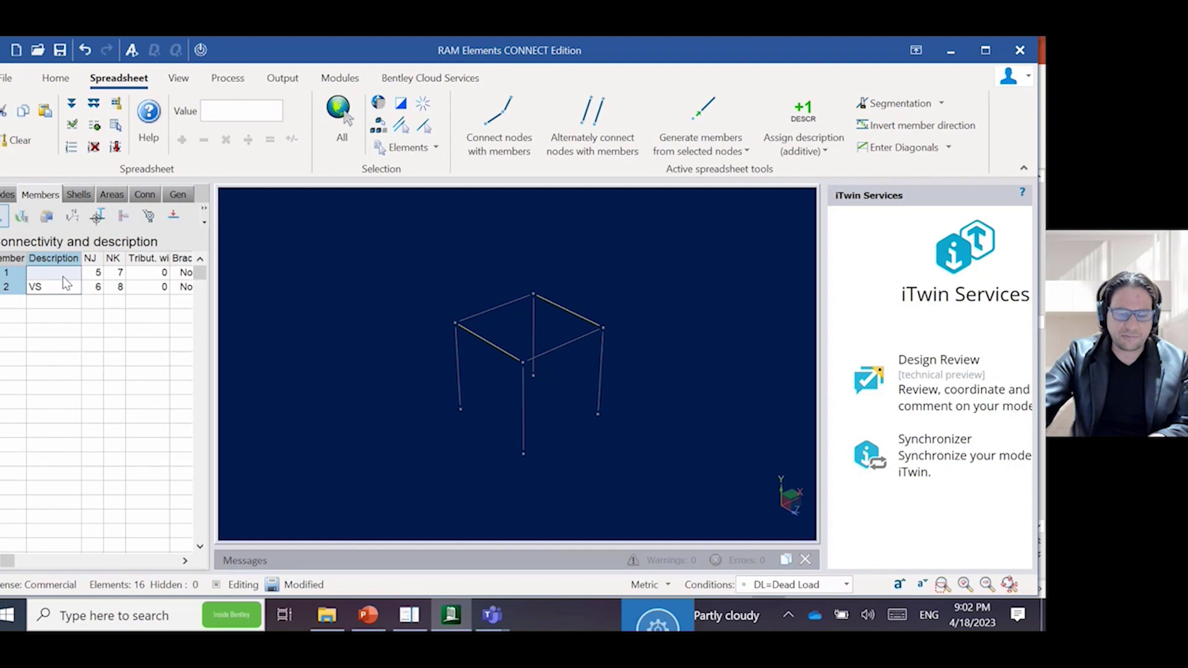
pyautogui.click(50, 271)
pyautogui.write('VS')
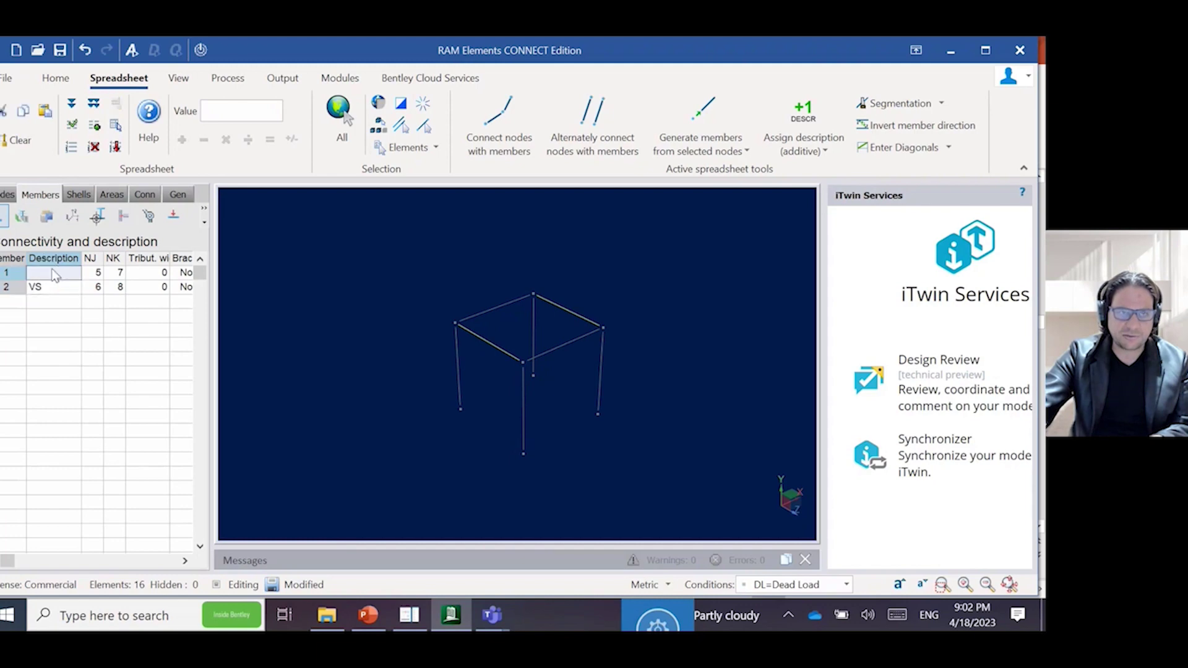
pyautogui.click(466, 450)
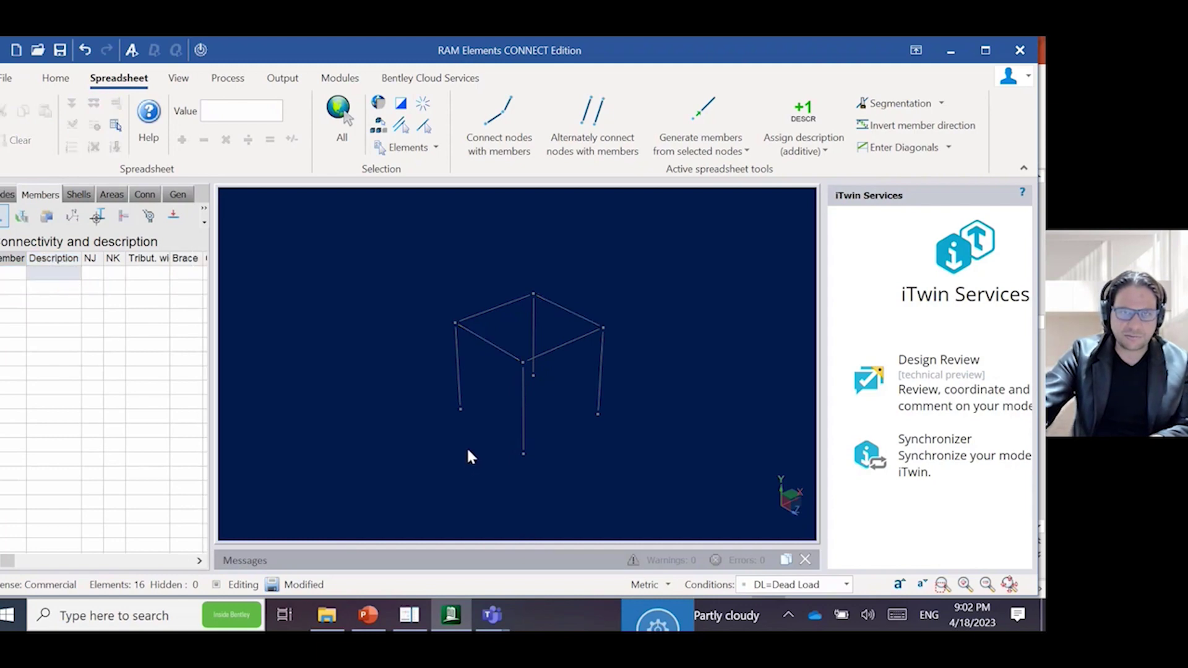
# Select the four vertical members and fill in COL as the description for all of them.
pyautogui.moveTo(426, 259); pyautogui.dragTo(676, 404)
pyautogui.click(674, 399)
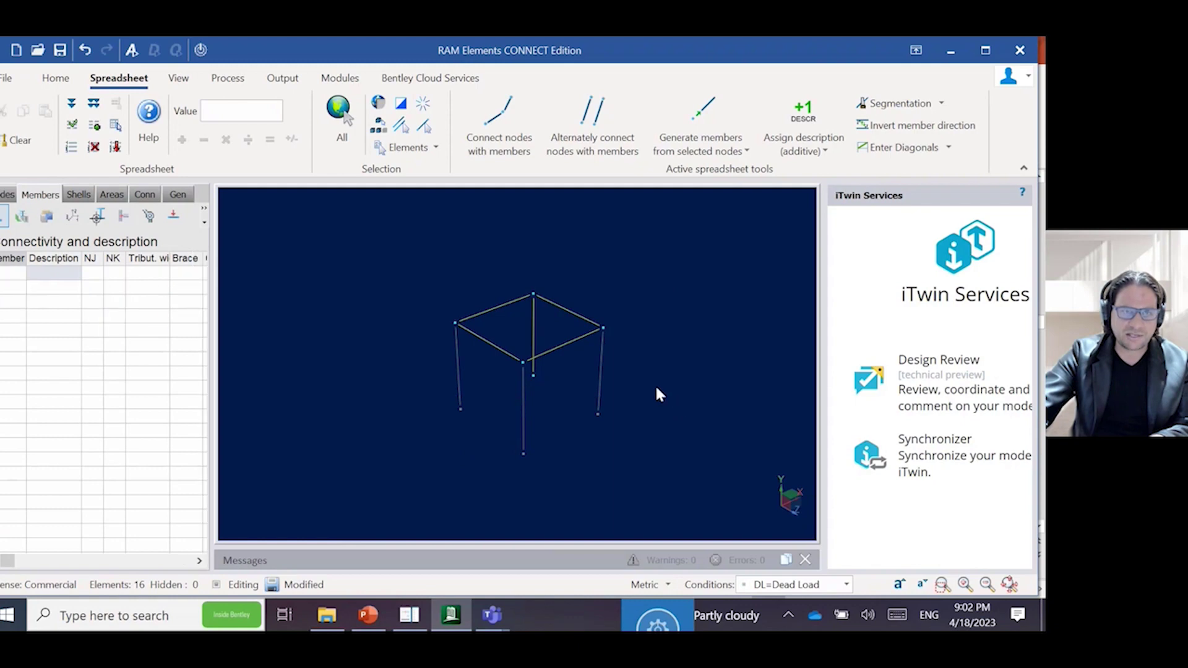
pyautogui.moveTo(443, 297); pyautogui.dragTo(477, 426)
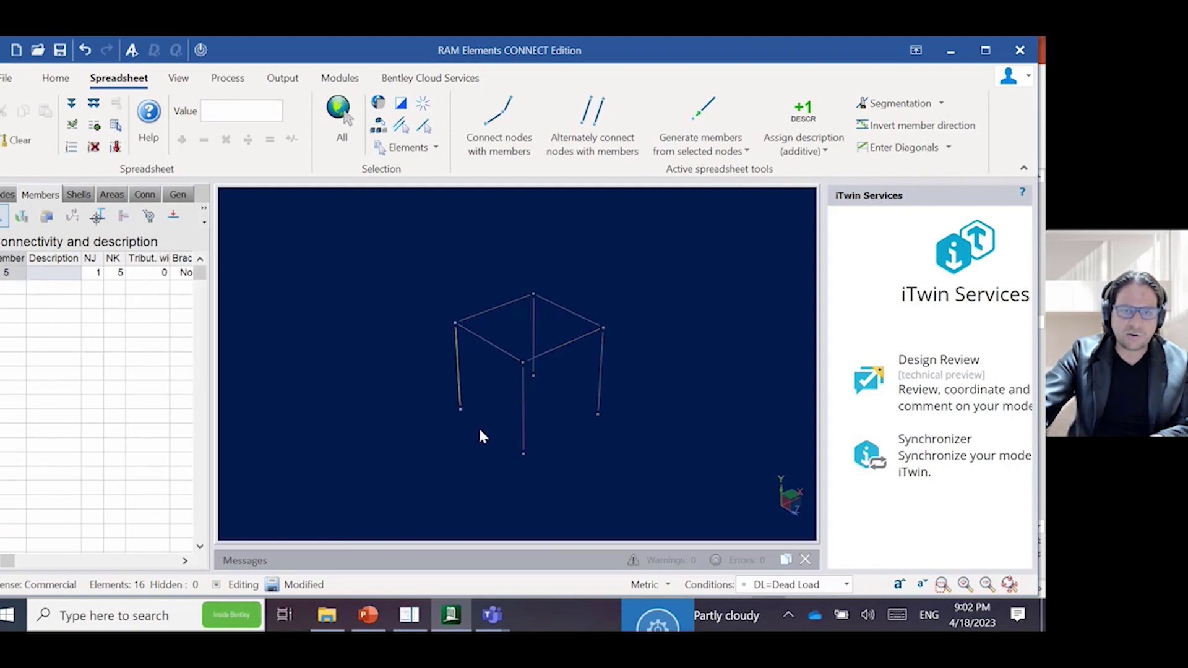
pyautogui.moveTo(527, 272); pyautogui.dragTo(556, 395)
pyautogui.moveTo(595, 284); pyautogui.dragTo(656, 464)
pyautogui.moveTo(513, 339); pyautogui.dragTo(528, 495)
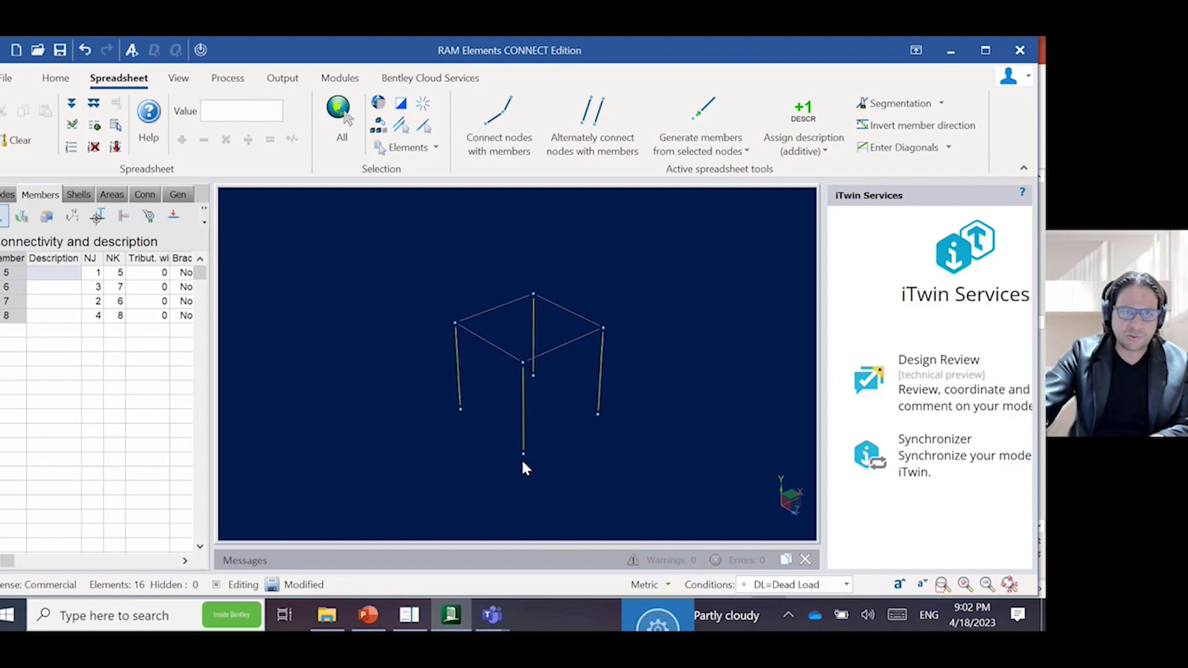
pyautogui.click(68, 273)
pyautogui.write('COL')
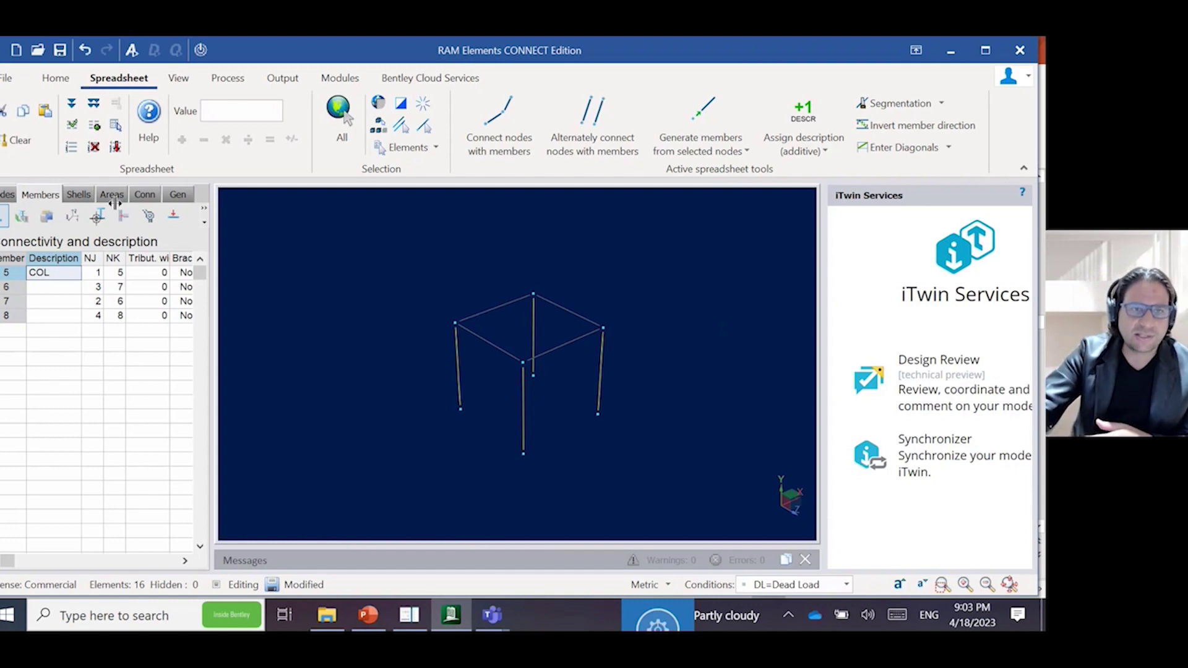
pyautogui.click(72, 105)
pyautogui.click(584, 435)
# Select the whole frame to review the descriptions of all its members, and clear the selection.
pyautogui.moveTo(385, 228); pyautogui.dragTo(719, 509)
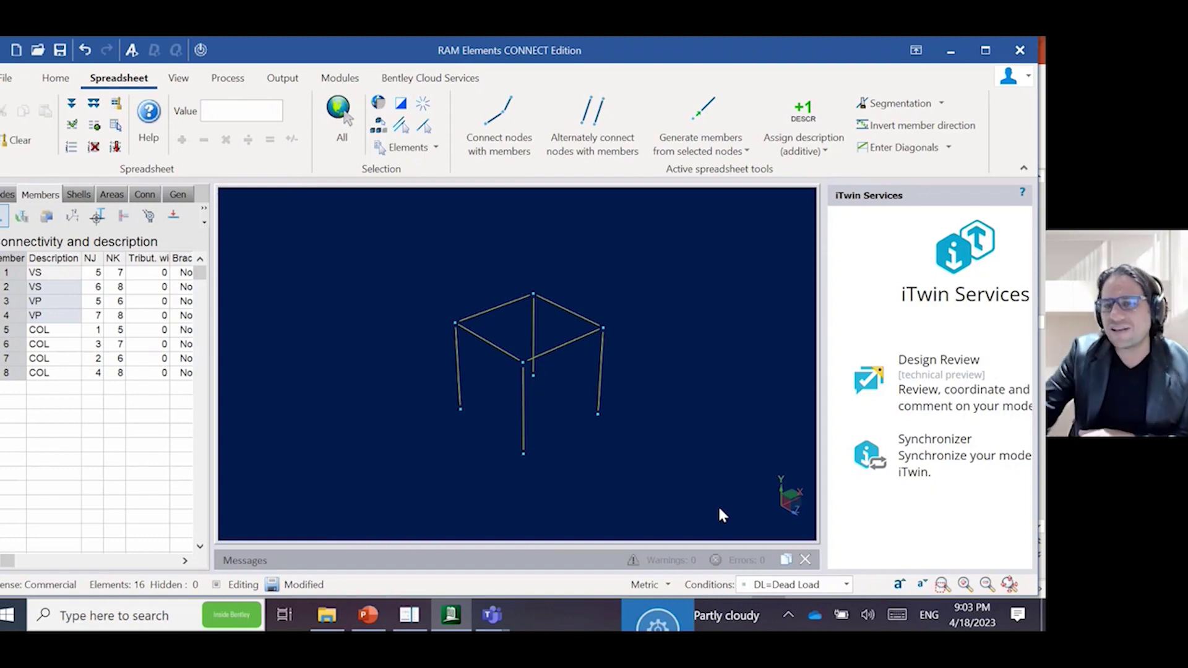
pyautogui.moveTo(693, 402); pyautogui.dragTo(679, 401, button='middle')
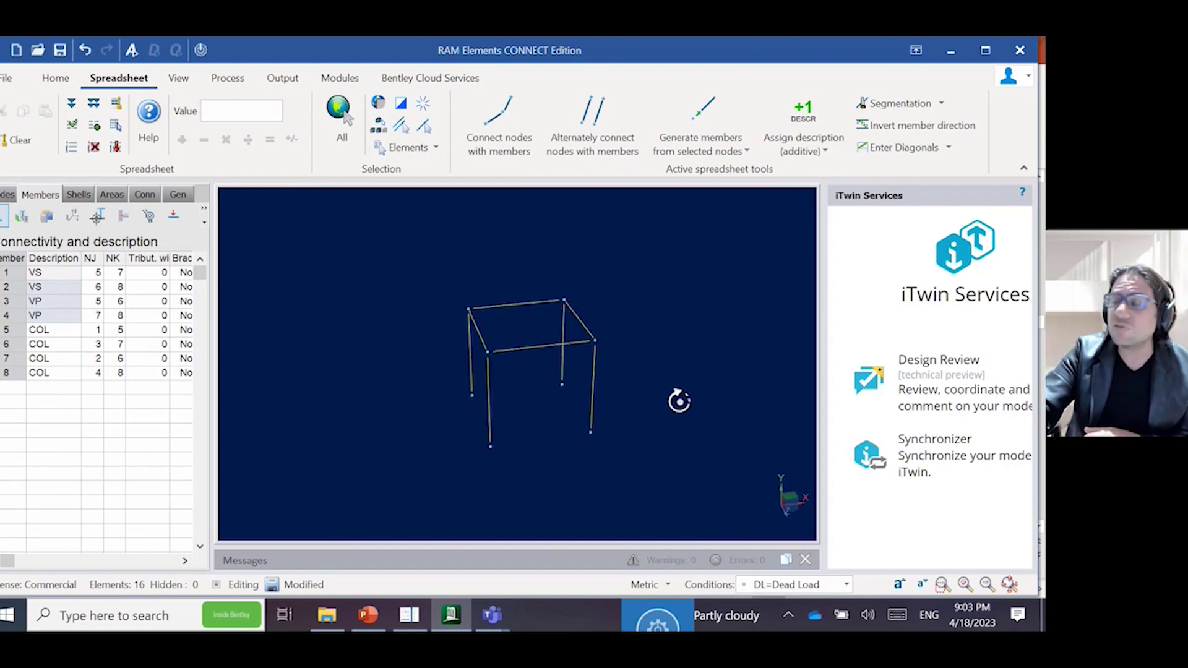
pyautogui.scroll(-3, 655, 425)
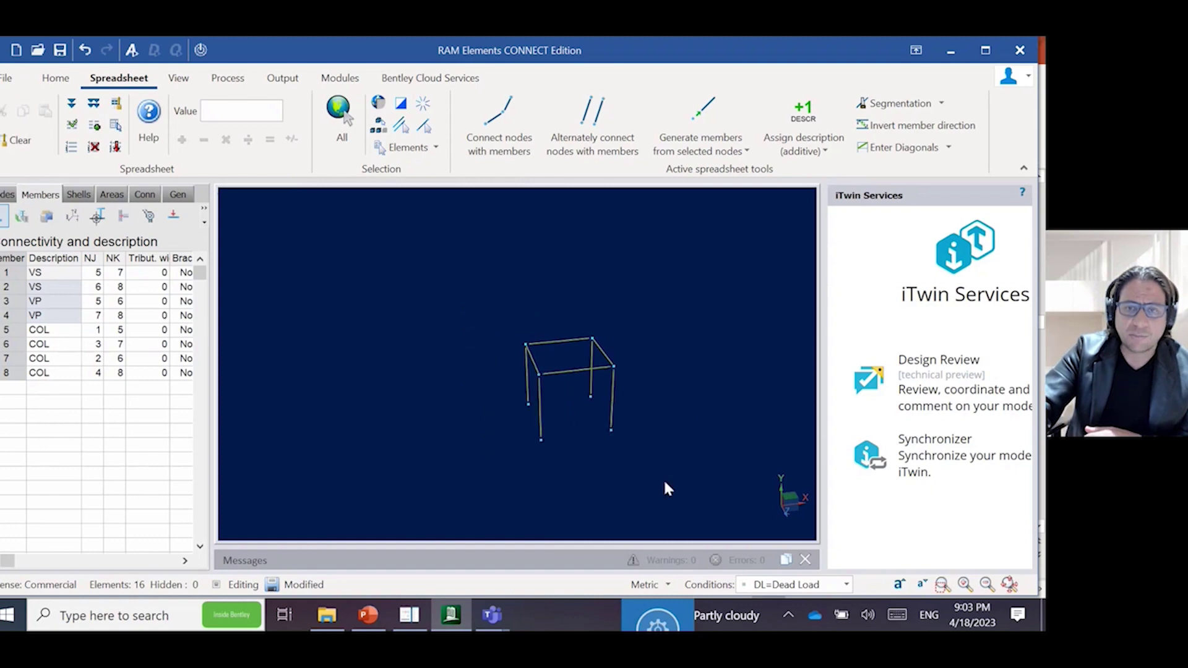
pyautogui.click(664, 479)
pyautogui.moveTo(703, 455); pyautogui.dragTo(659, 440, button='middle')
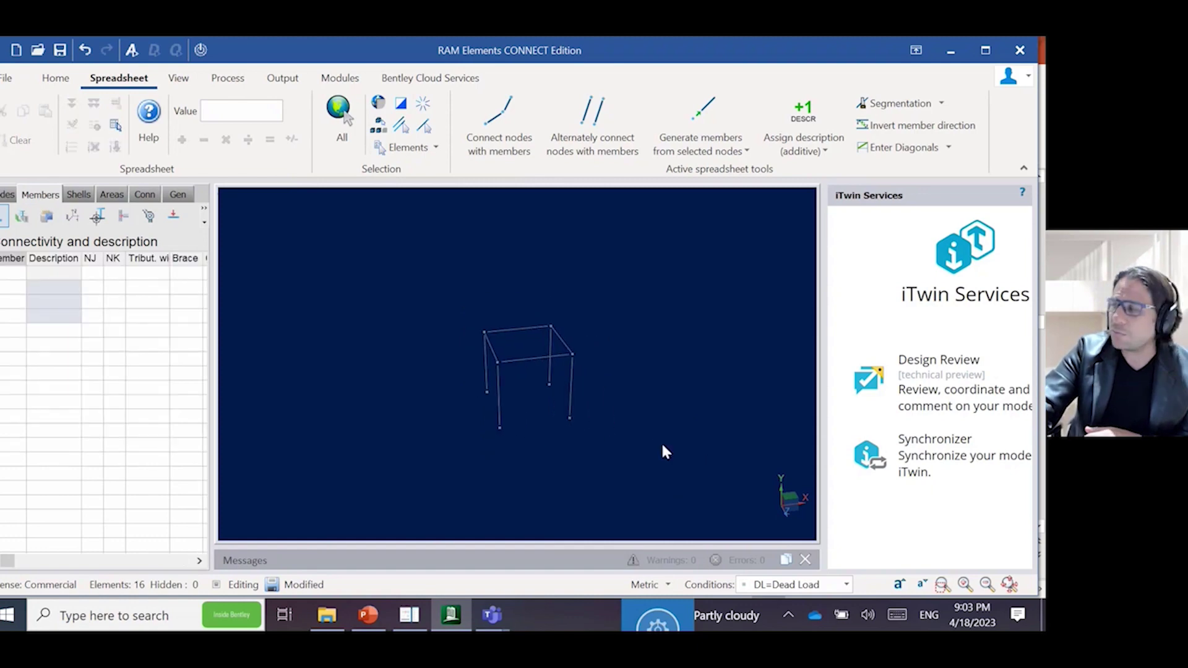
# Copy one end frame (VS beam and two columns) together with both VP beams three times, 3 m apart along X.
pyautogui.moveTo(657, 473); pyautogui.dragTo(522, 272)
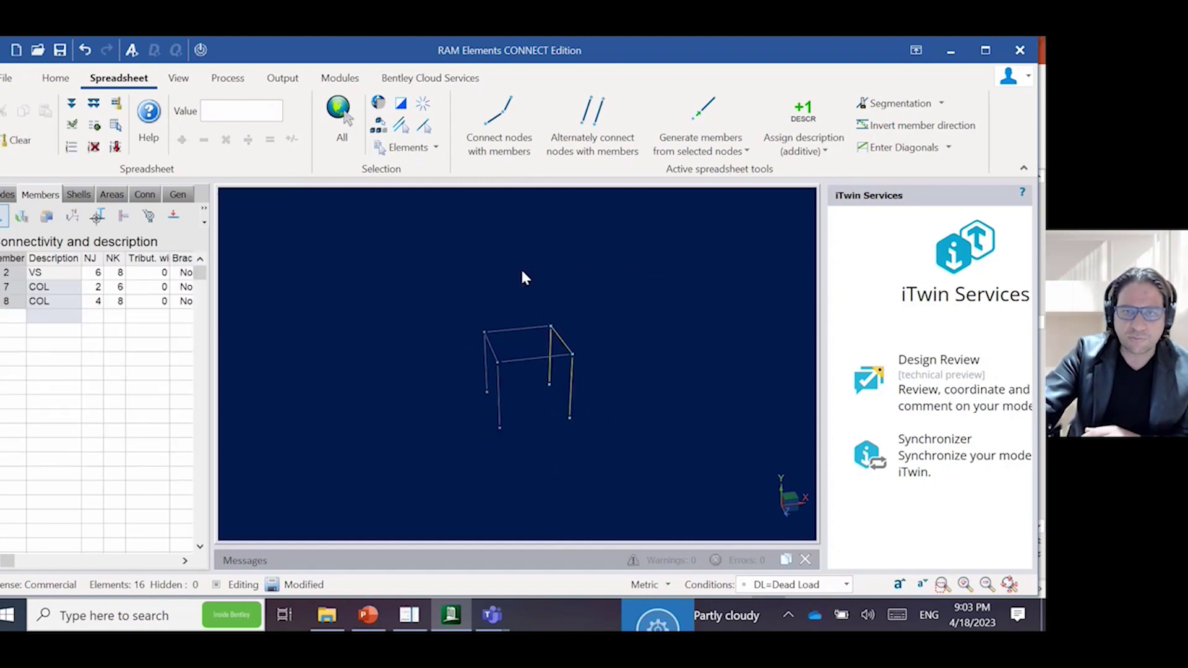
pyautogui.click(529, 364)
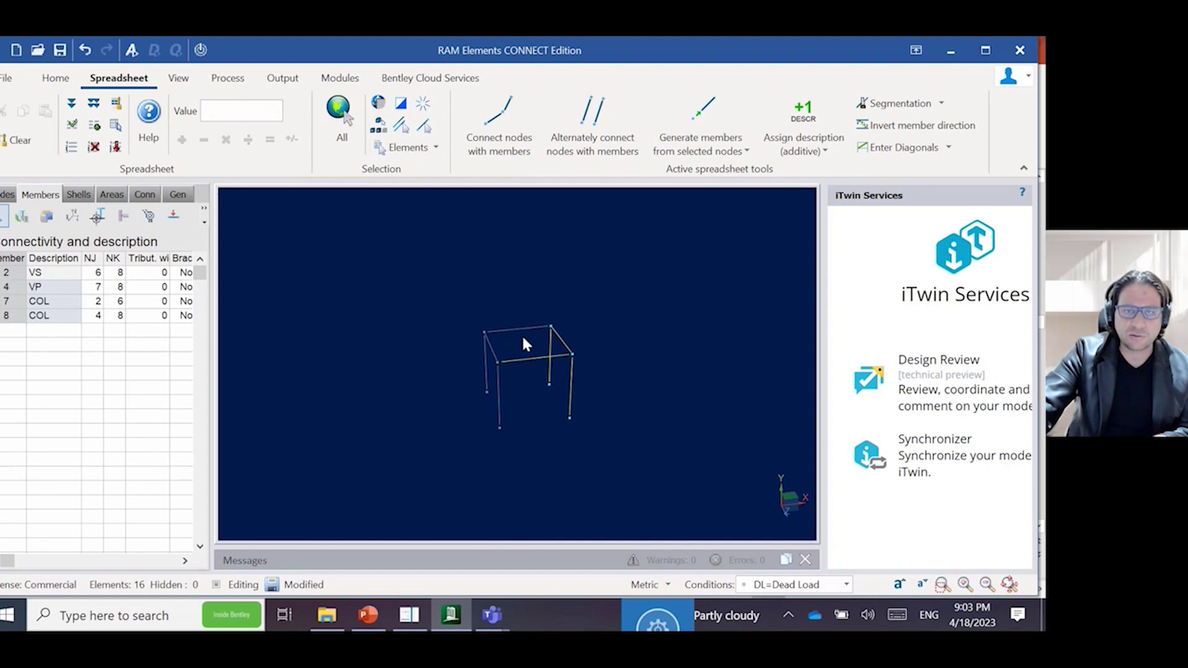
pyautogui.click(519, 331)
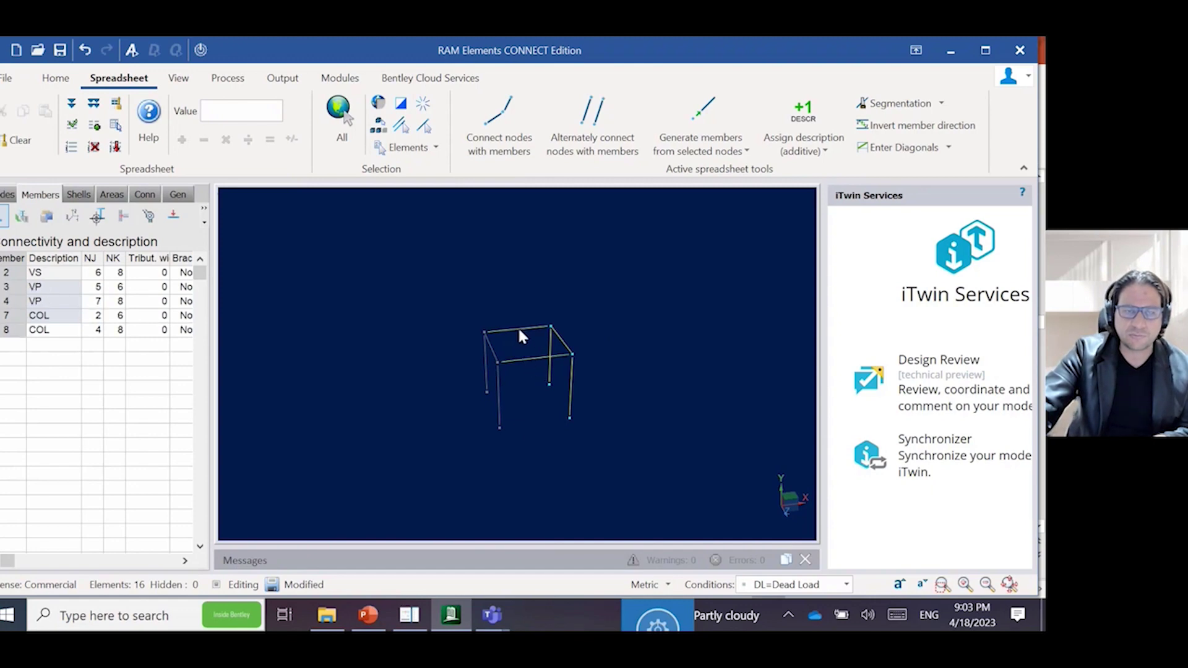
pyautogui.rightClick(511, 296)
pyautogui.click(575, 381)
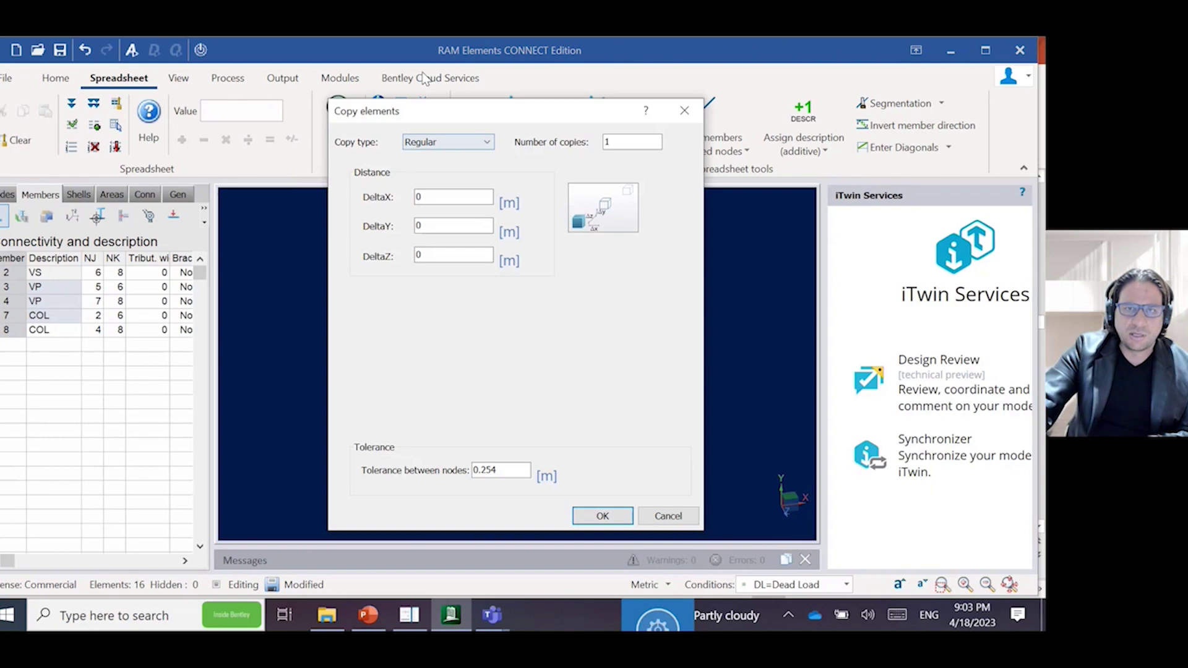
pyautogui.moveTo(446, 110); pyautogui.dragTo(714, 65)
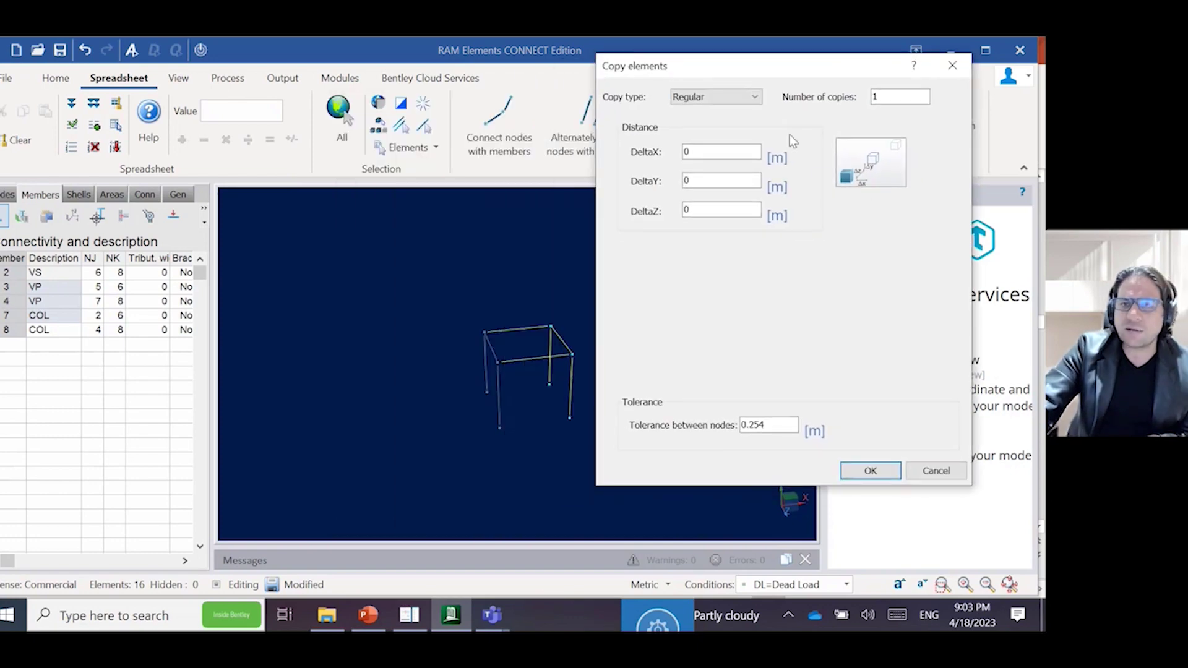
pyautogui.doubleClick(711, 152)
pyautogui.write('3')
pyautogui.doubleClick(903, 100)
pyautogui.write('3')
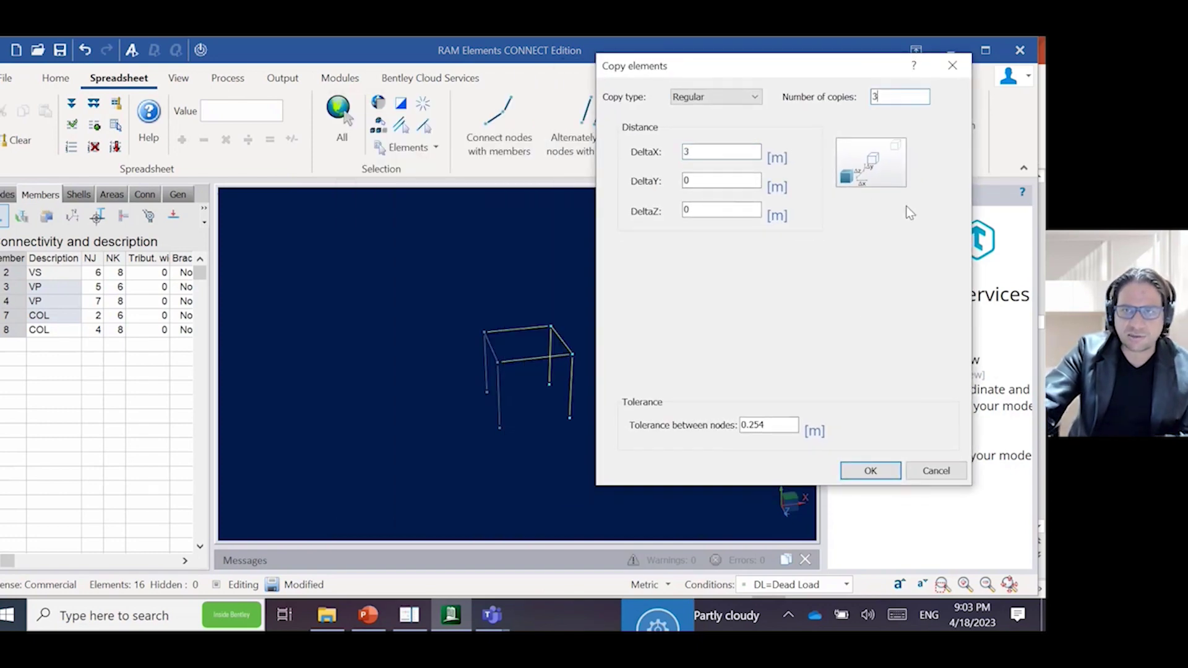
pyautogui.click(870, 471)
# Undo the last copy of the frame along X.
pyautogui.click(570, 450)
pyautogui.moveTo(568, 449); pyautogui.dragTo(572, 435, button='middle')
pyautogui.scroll(2, 571, 433)
pyautogui.hotkey('ctrl', 'z')
# Copy the end frame's VS beam and columns plus both VP beams 2 times with a DeltaX of 3 m.
pyautogui.moveTo(615, 372); pyautogui.dragTo(582, 438, button='middle')
pyautogui.moveTo(622, 462); pyautogui.dragTo(482, 256)
pyautogui.click(476, 295)
pyautogui.click(498, 338)
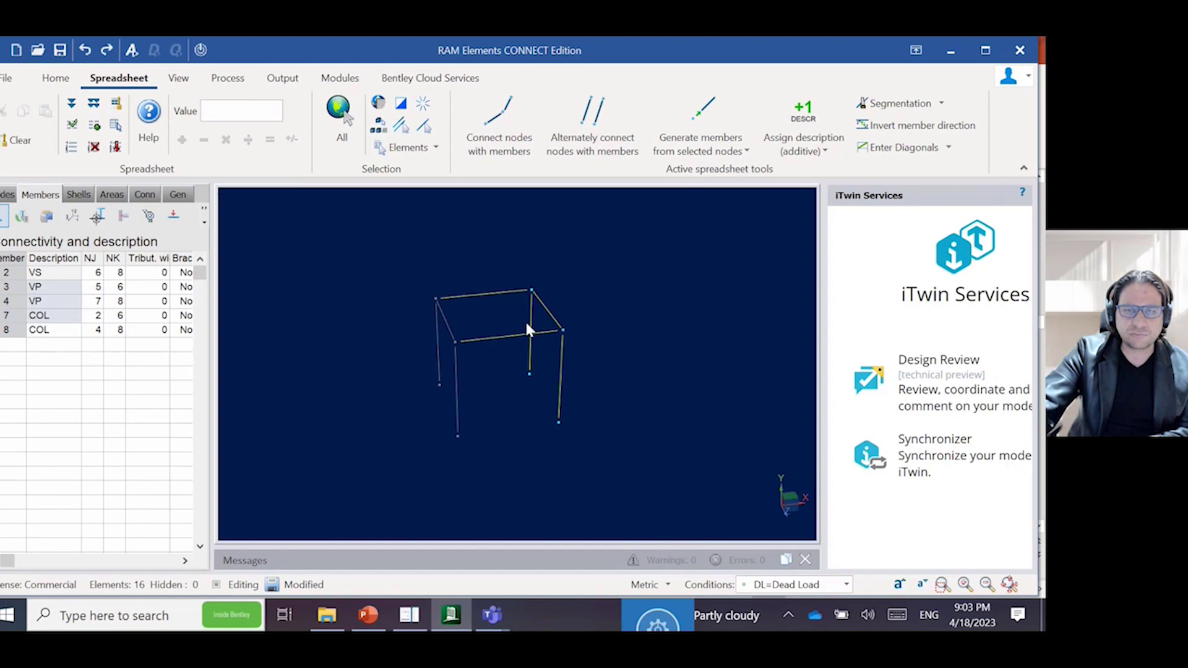
pyautogui.rightClick(562, 306)
pyautogui.click(615, 377)
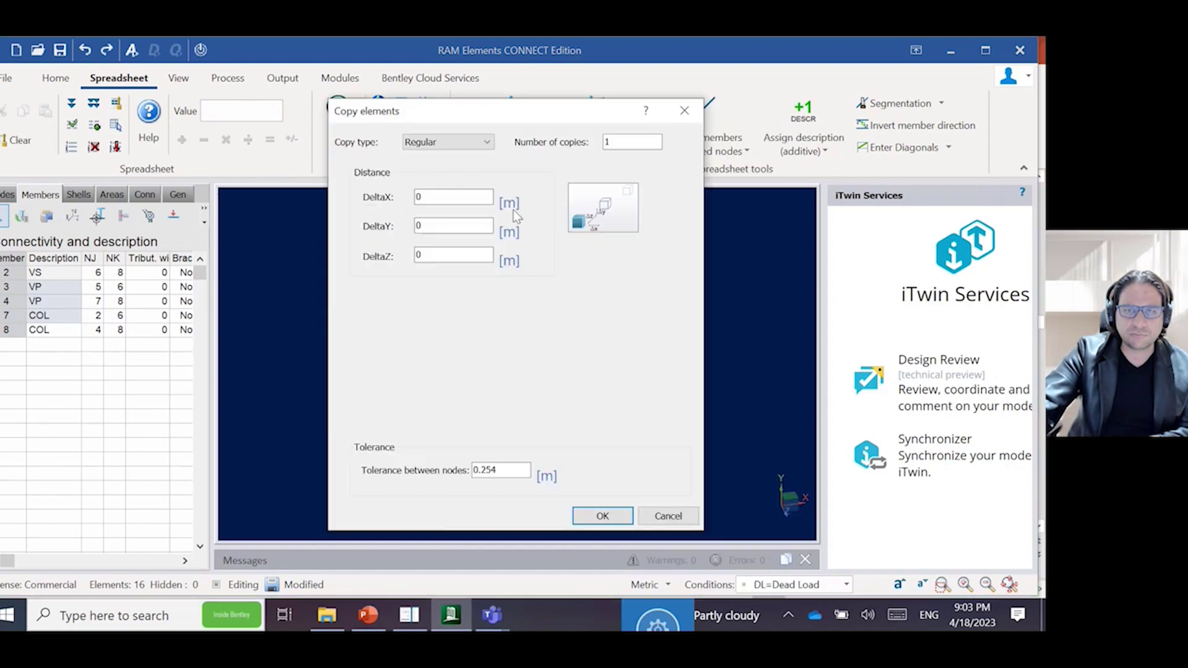
pyautogui.doubleClick(433, 196)
pyautogui.write('3')
pyautogui.doubleClick(605, 141)
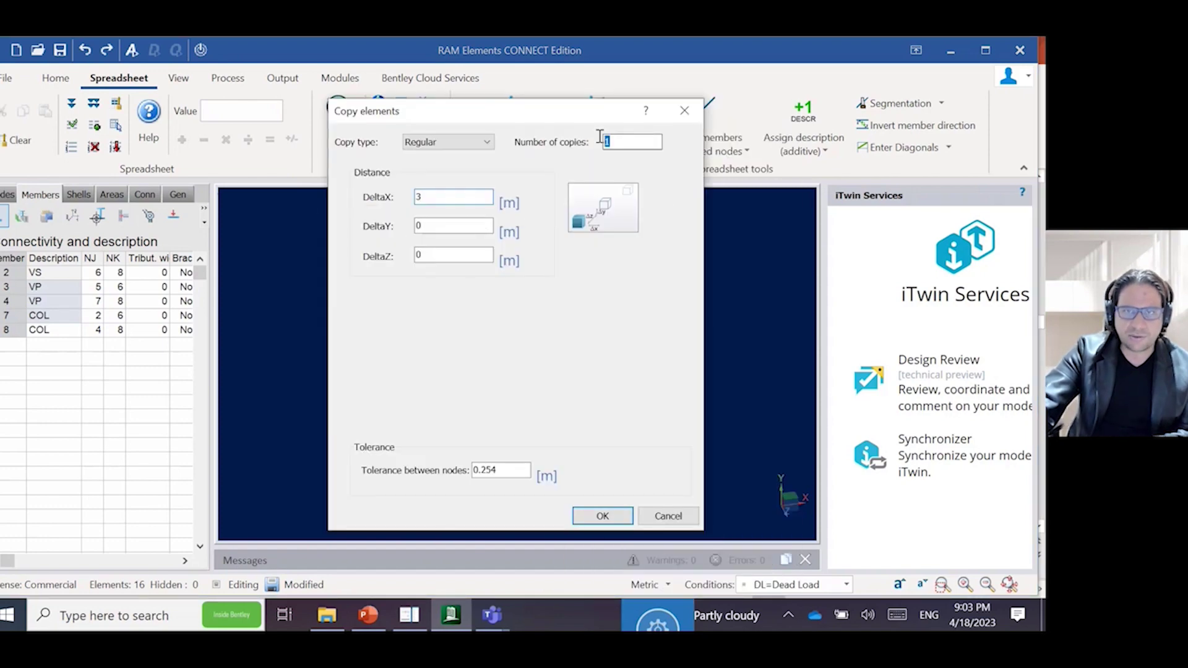
pyautogui.write('2')
pyautogui.click(603, 516)
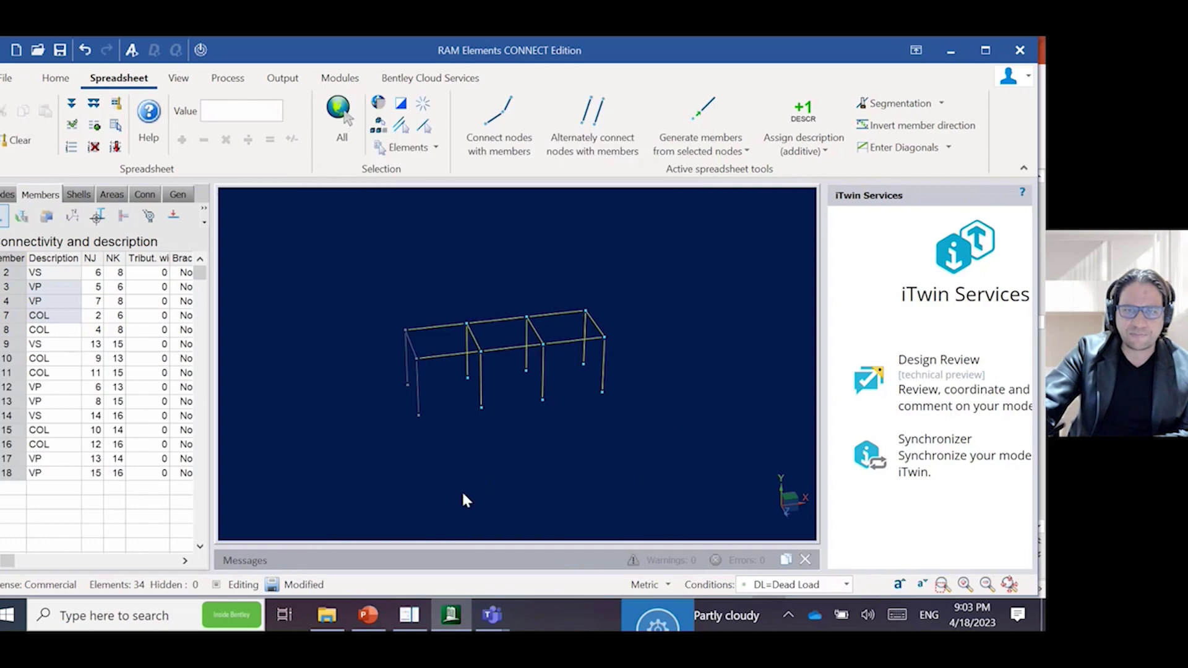
# Select one long side's VP beams and columns plus all VS beams, and copy them 3 times with a DeltaZ of 3 m.
pyautogui.moveTo(525, 472); pyautogui.dragTo(553, 468, button='middle')
pyautogui.moveTo(622, 457); pyautogui.dragTo(482, 232)
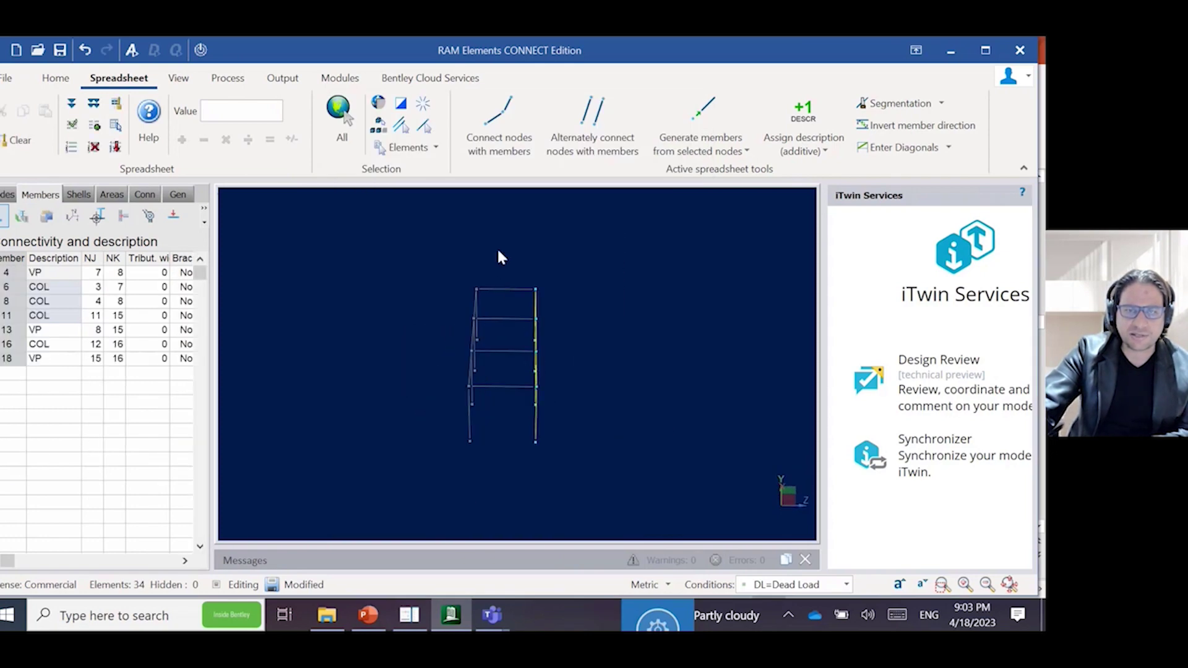
pyautogui.click(519, 388)
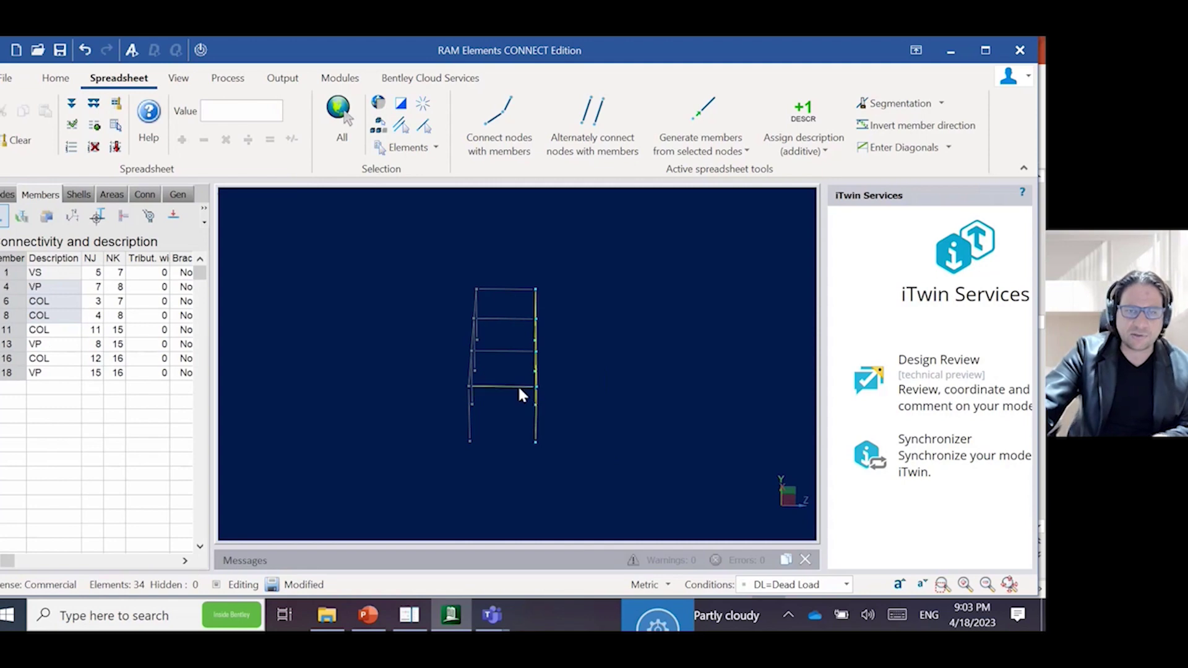
pyautogui.click(513, 351)
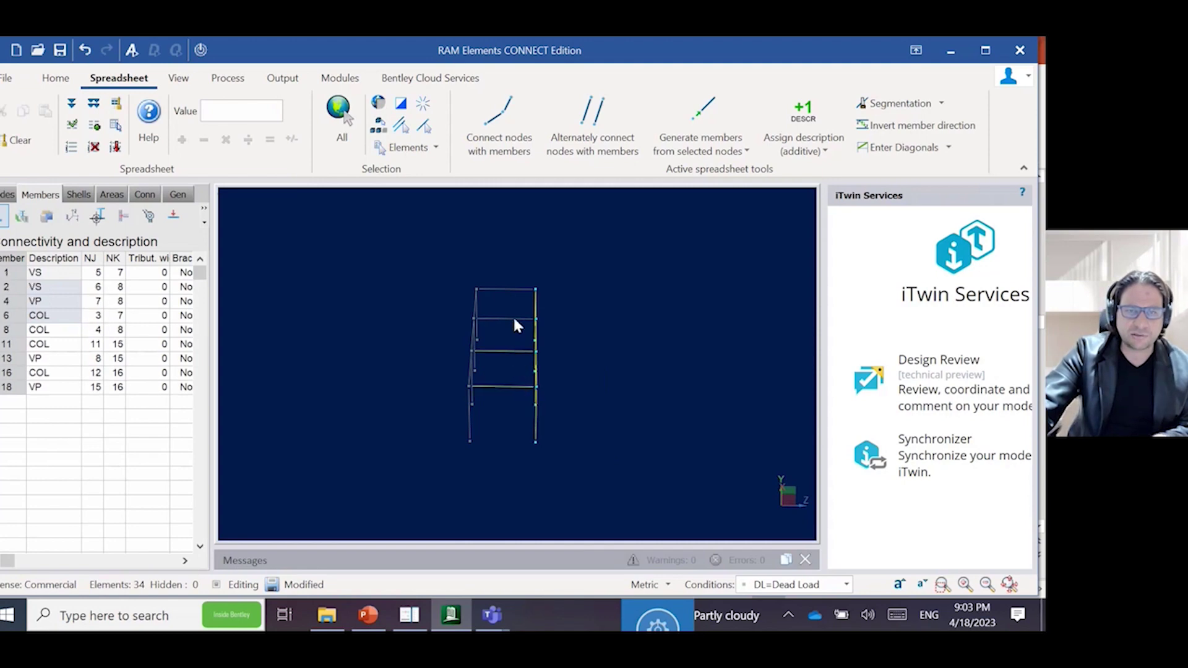
pyautogui.click(514, 319)
pyautogui.click(517, 288)
pyautogui.moveTo(517, 288); pyautogui.dragTo(616, 354, button='middle')
pyautogui.rightClick(659, 365)
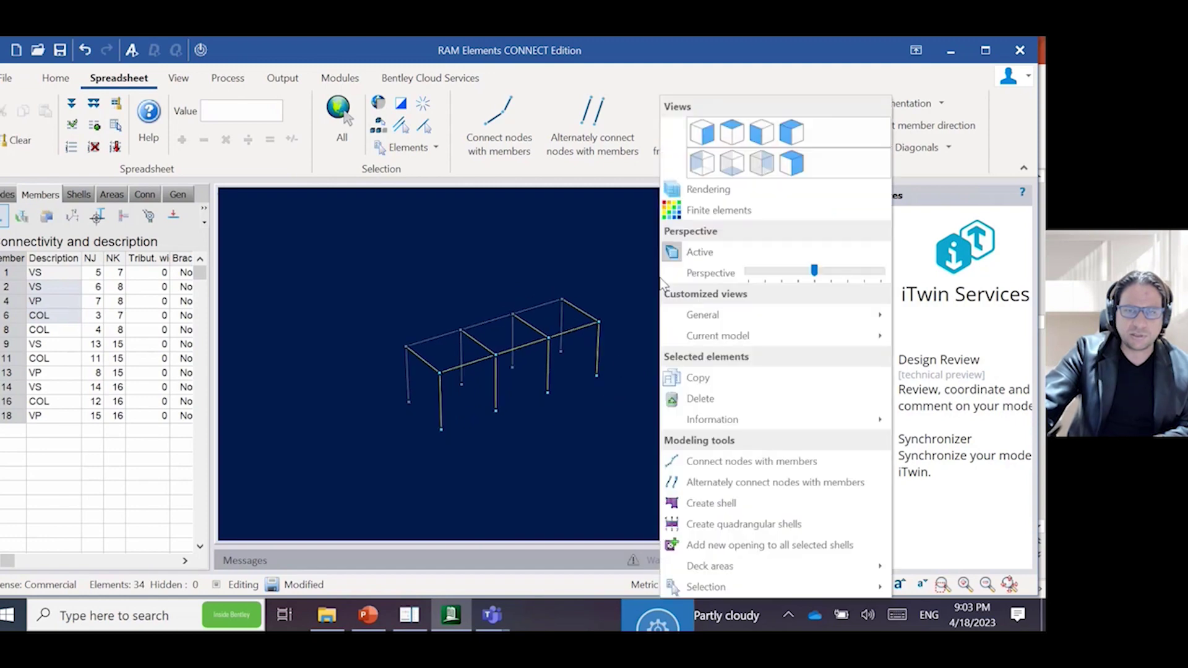
pyautogui.click(699, 378)
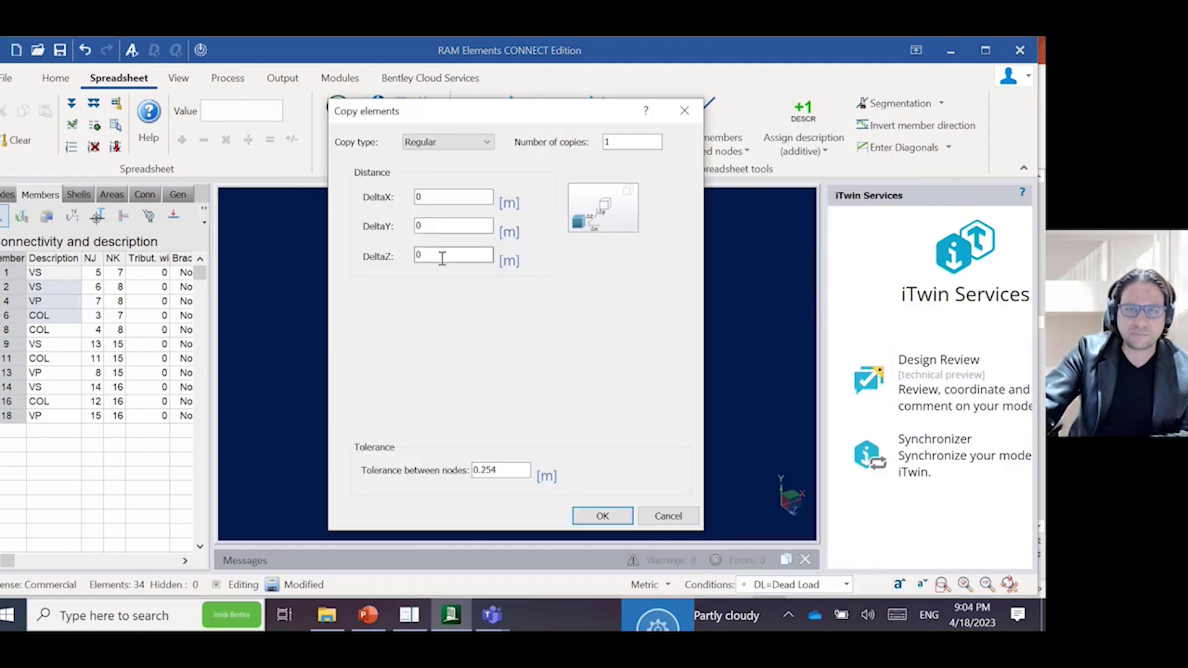
pyautogui.moveTo(442, 258); pyautogui.dragTo(395, 255)
pyautogui.write('3')
pyautogui.moveTo(637, 139); pyautogui.dragTo(600, 146)
pyautogui.write('3')
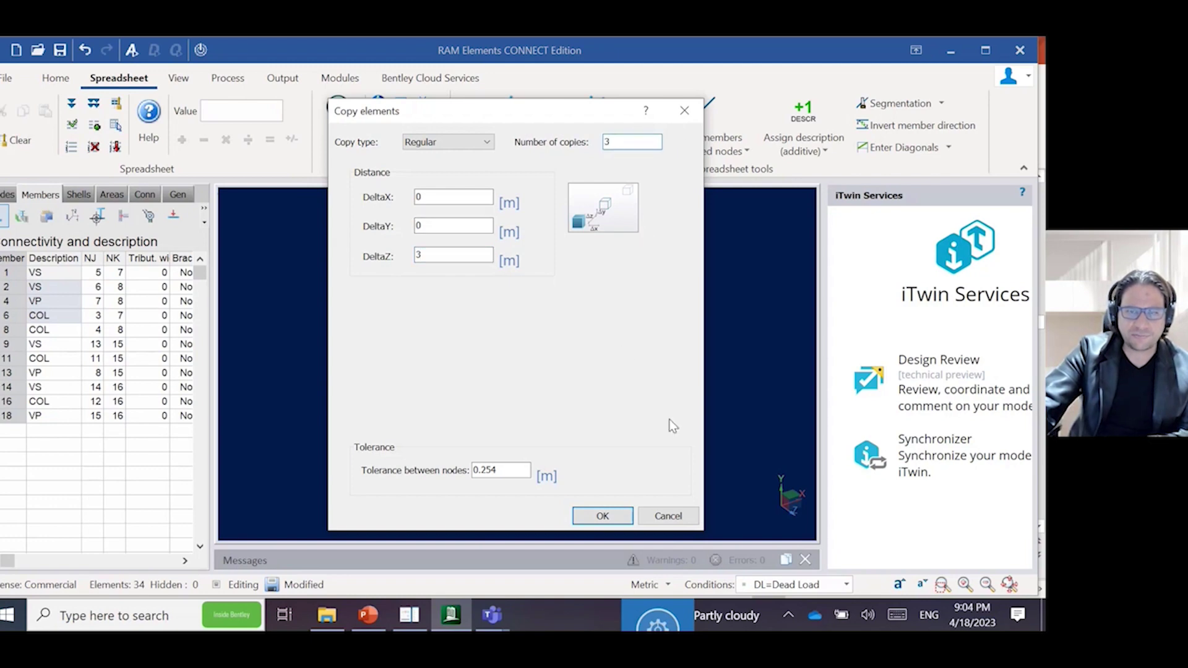
pyautogui.click(599, 517)
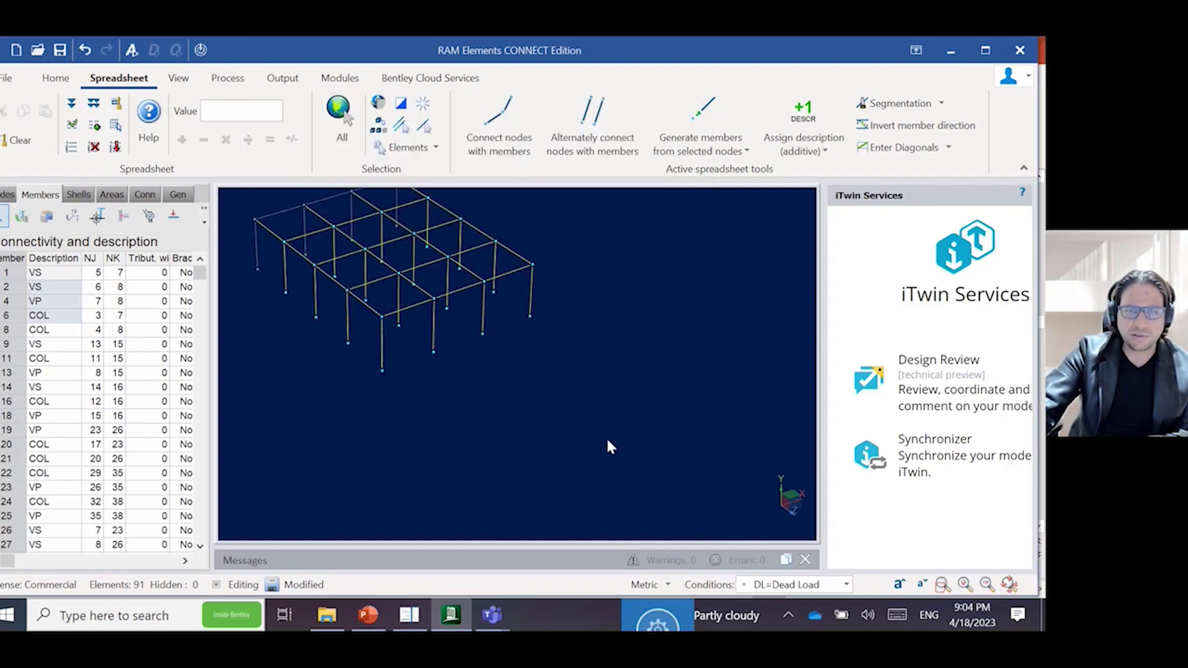
# Select the whole single-storey frame to review its member descriptions, and clear the selection.
pyautogui.moveTo(576, 403); pyautogui.dragTo(631, 461, button='middle')
pyautogui.click(616, 455)
pyautogui.moveTo(293, 212); pyautogui.dragTo(761, 469)
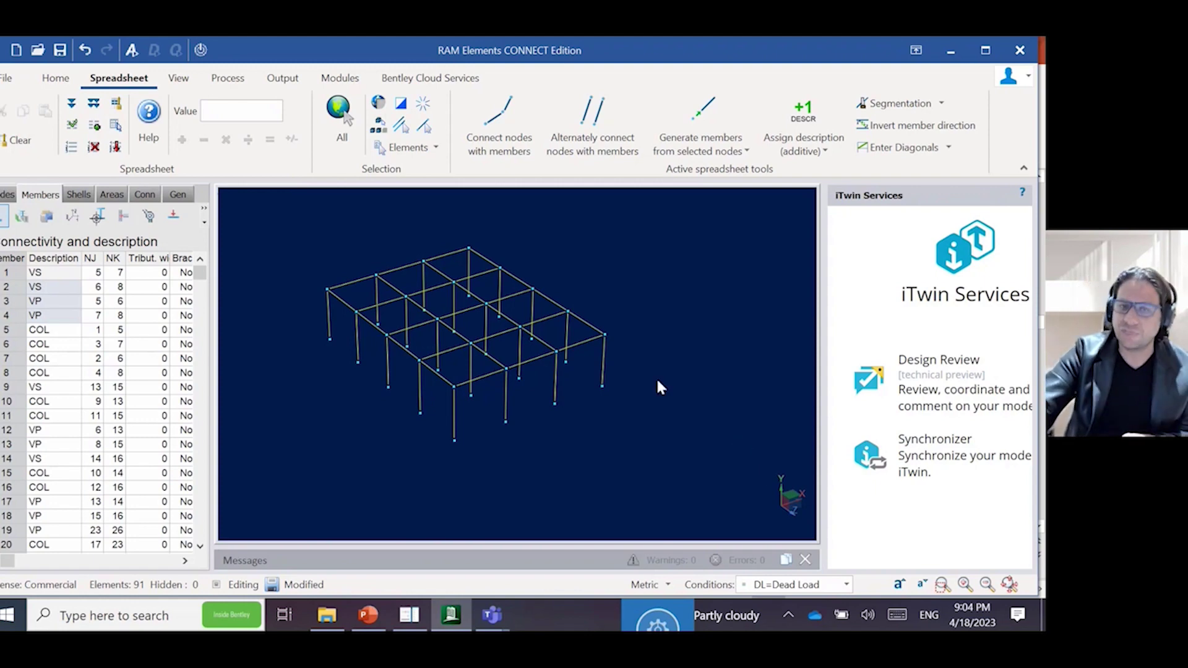
pyautogui.click(701, 374)
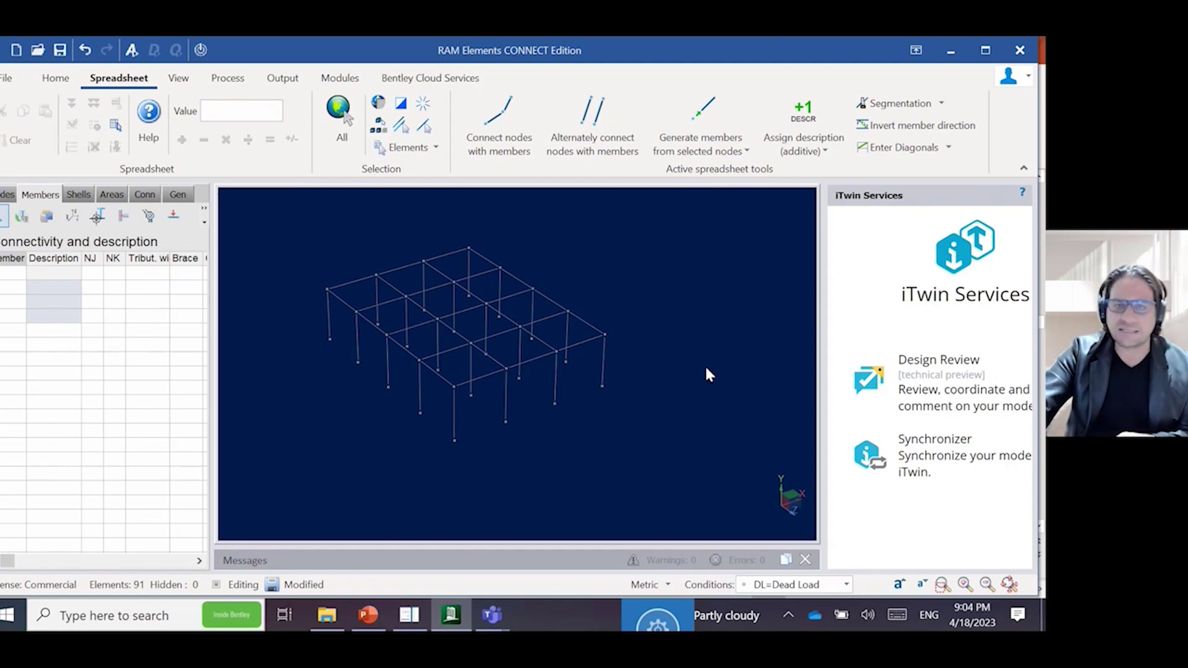
# Copy the entire single-storey frame upward 3 times with a DeltaY of 3 m.
pyautogui.scroll(-3, 640, 463)
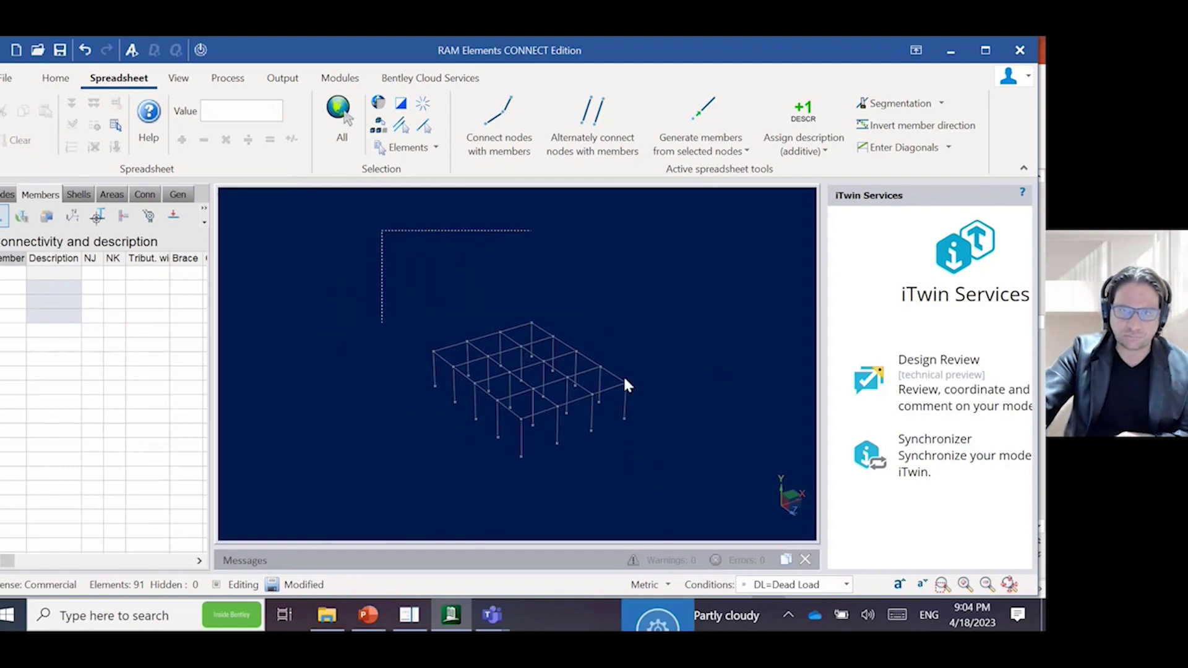
pyautogui.moveTo(383, 231); pyautogui.dragTo(874, 588)
pyautogui.moveTo(703, 460); pyautogui.dragTo(690, 455, button='middle')
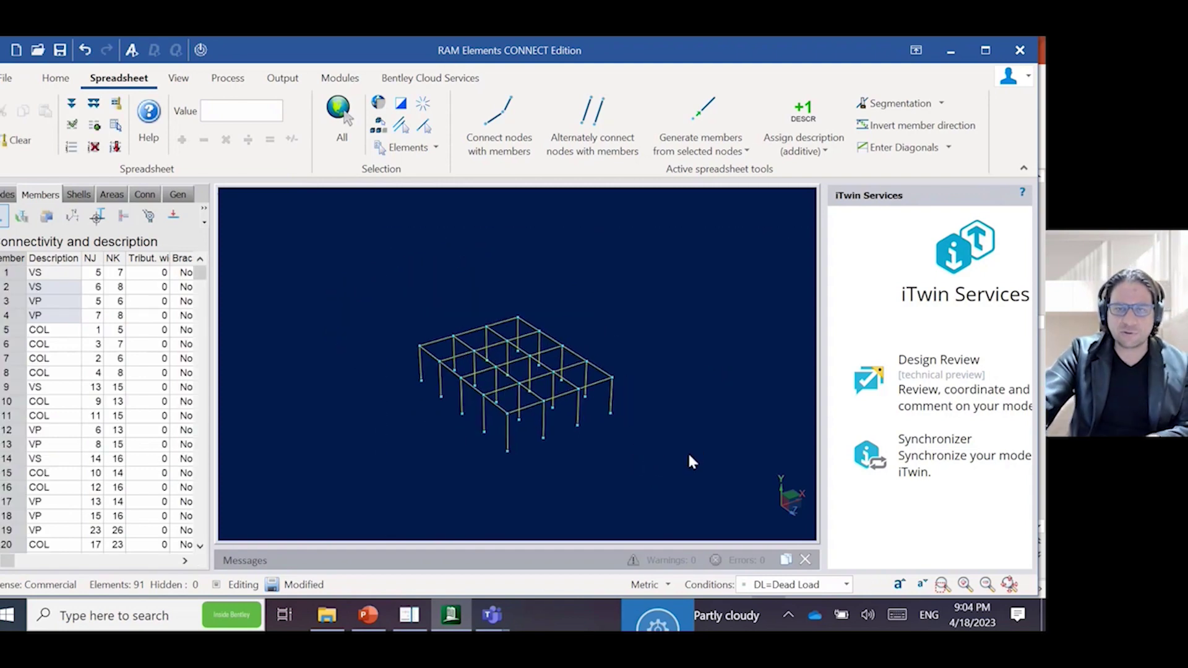
pyautogui.rightClick(648, 316)
pyautogui.click(692, 383)
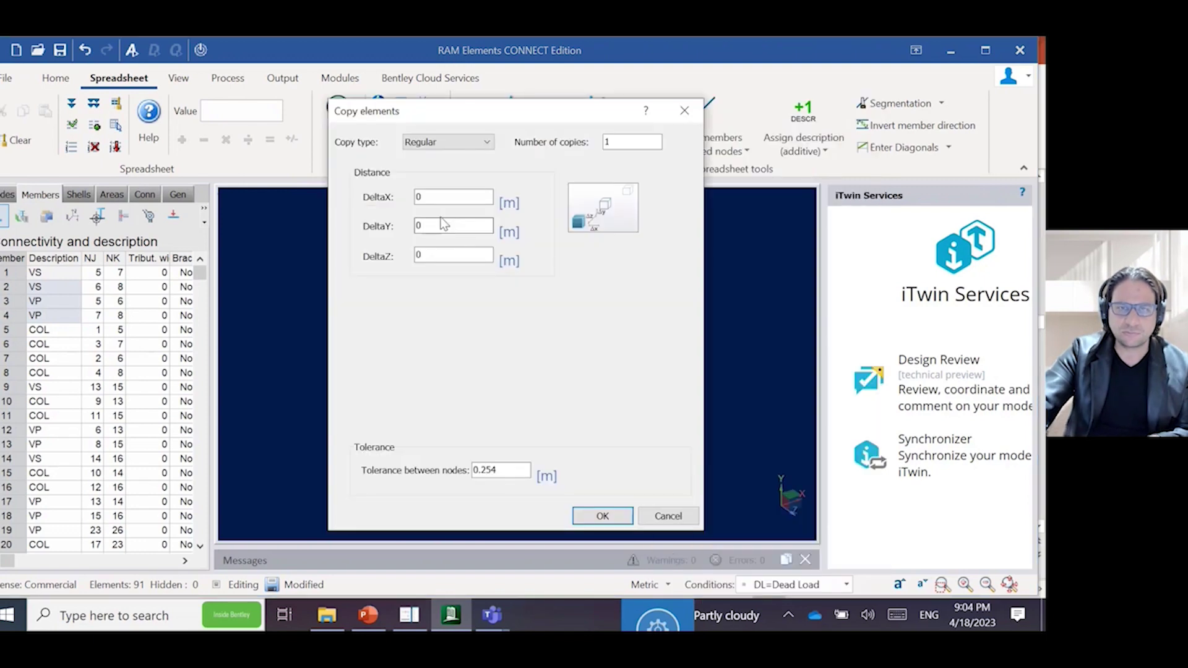
pyautogui.doubleClick(420, 225)
pyautogui.write('3')
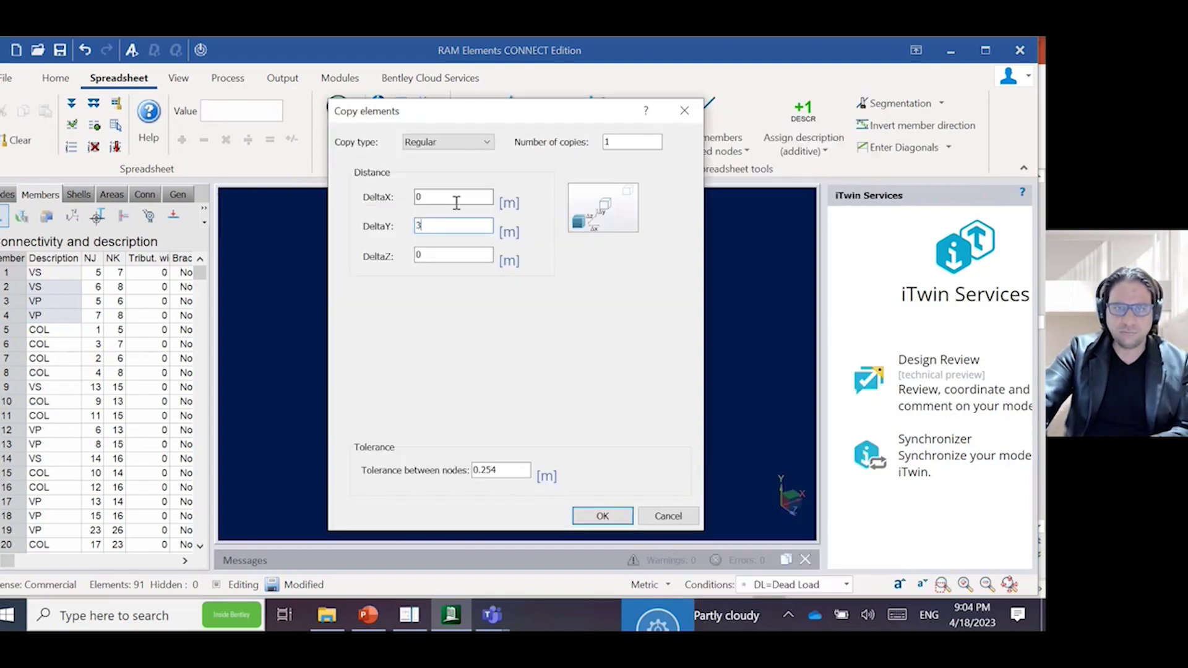
pyautogui.doubleClick(628, 141)
pyautogui.write('3')
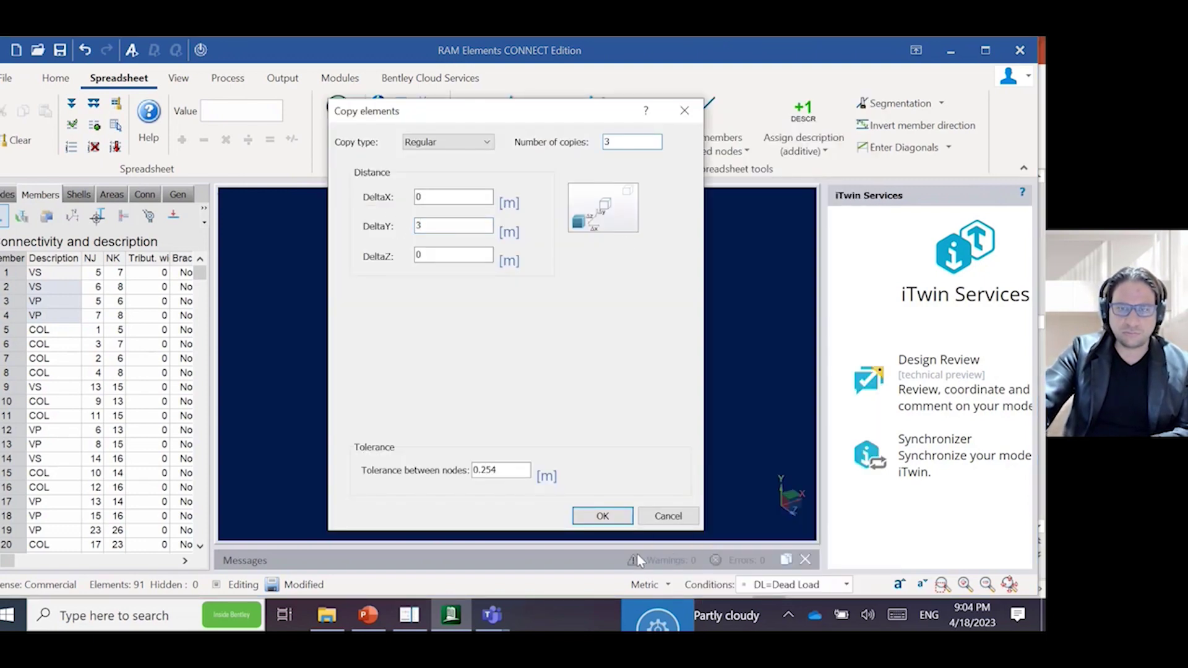
pyautogui.click(602, 516)
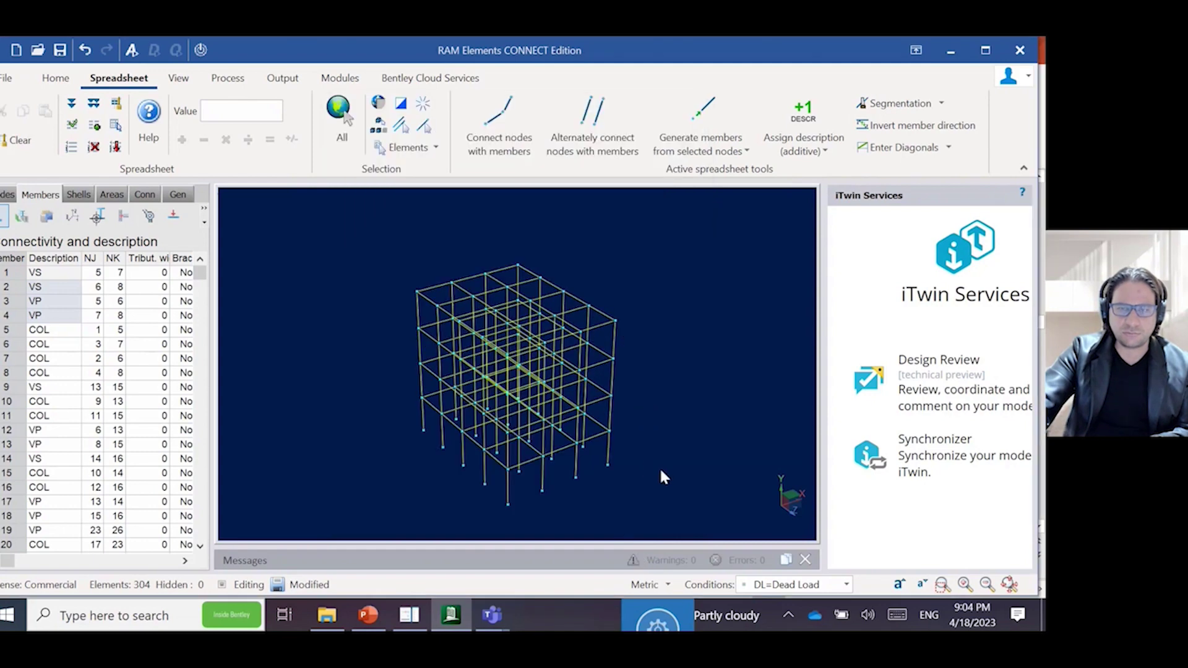
# Inspect the stacked storeys from the front and undo the last copy along Y.
pyautogui.moveTo(660, 454); pyautogui.dragTo(641, 439, button='middle')
pyautogui.moveTo(354, 229); pyautogui.dragTo(631, 335)
pyautogui.click(639, 402)
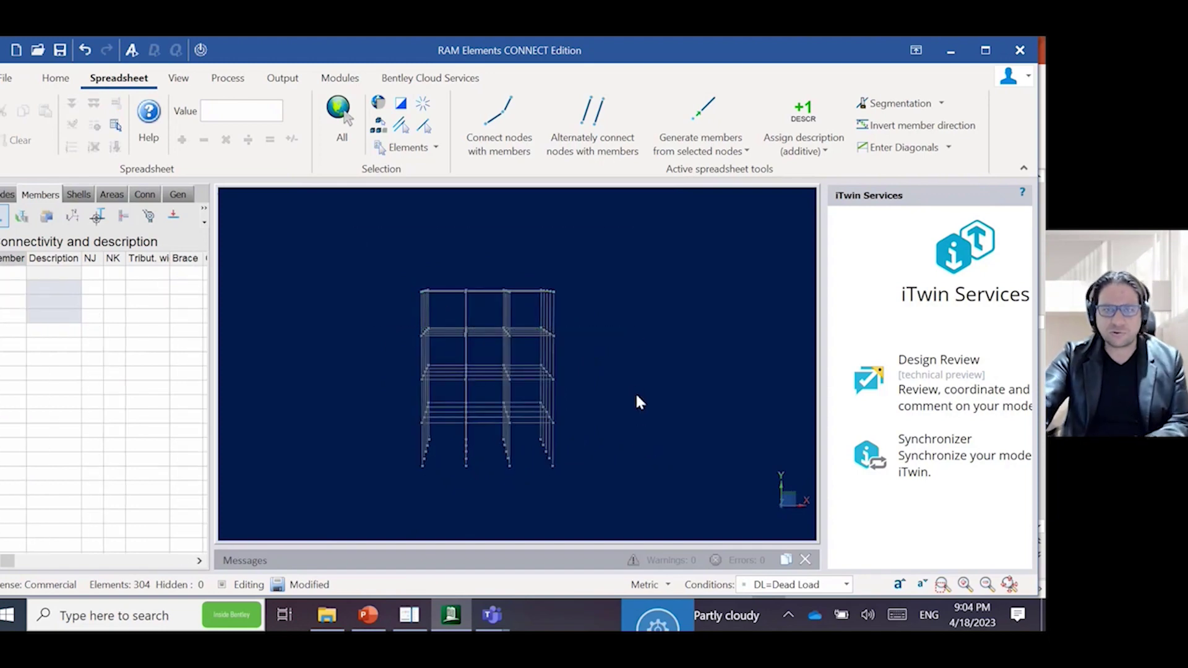
pyautogui.hotkey('ctrl', 'z')
# Select the whole single-storey frame and copy it upward 2 times with a DeltaY of 3 m.
pyautogui.moveTo(373, 291); pyautogui.dragTo(730, 537)
pyautogui.rightClick(601, 300)
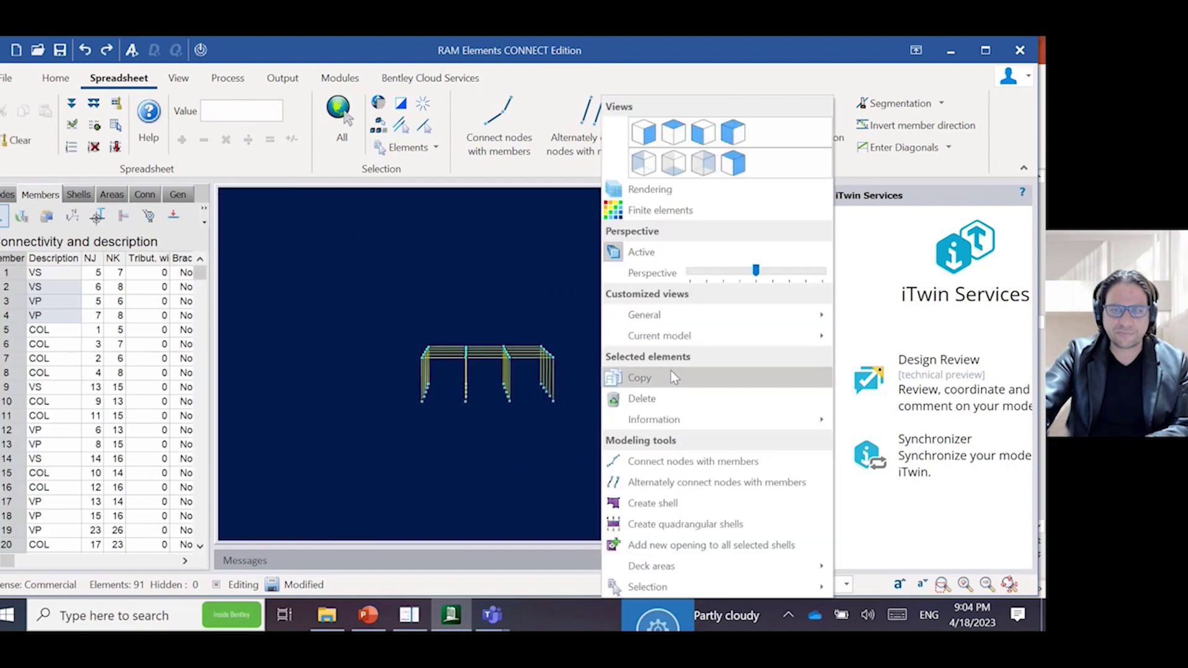
pyautogui.click(671, 375)
pyautogui.doubleClick(419, 226)
pyautogui.write('3')
pyautogui.doubleClick(608, 141)
pyautogui.write('2')
pyautogui.click(602, 515)
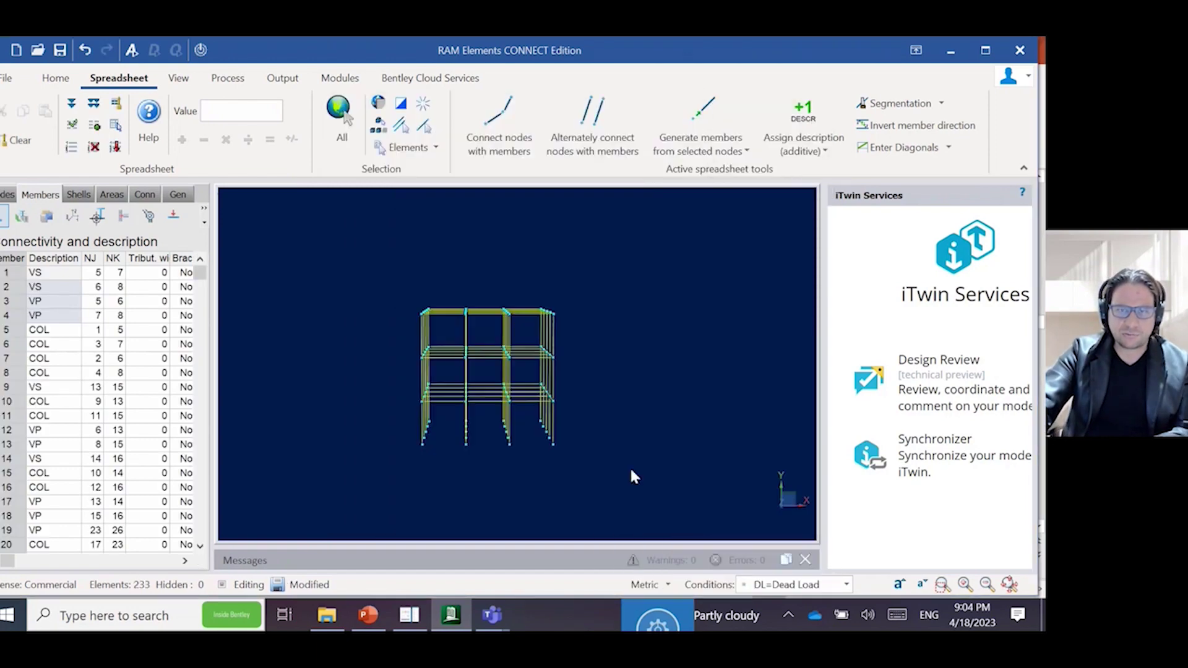
# Examine the three-storey frame from several angles, with its members selected and unselected.
pyautogui.click(628, 450)
pyautogui.moveTo(627, 449); pyautogui.dragTo(680, 445, button='middle')
pyautogui.rightClick(681, 445)
pyautogui.click(649, 462)
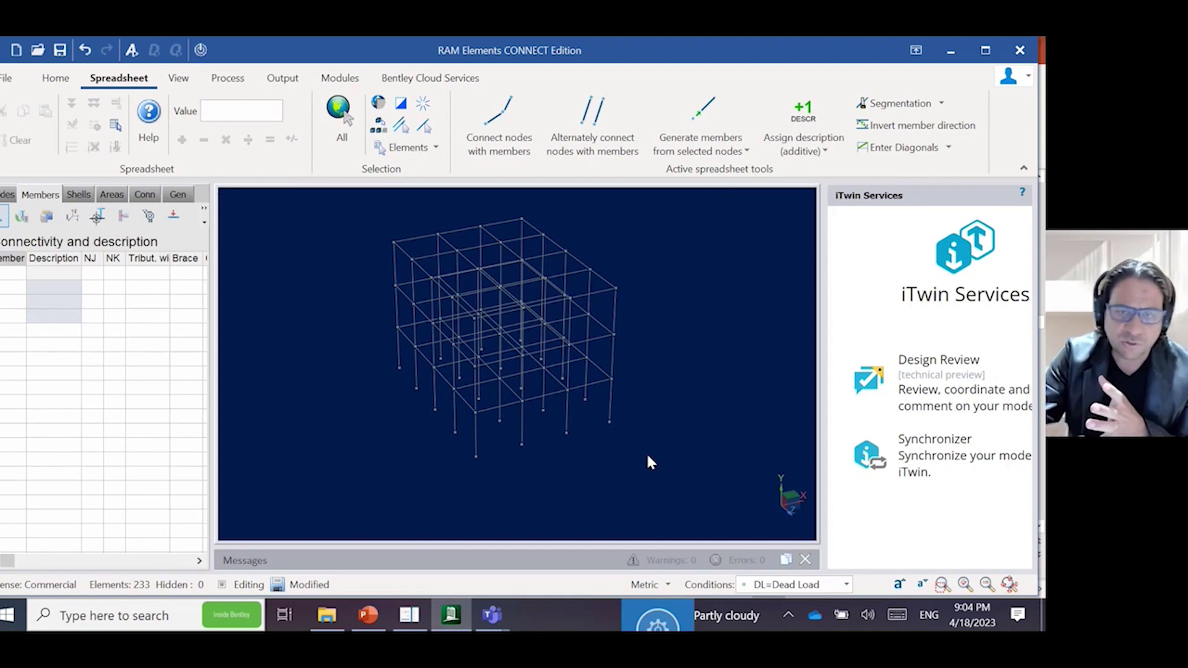
pyautogui.moveTo(687, 286); pyautogui.dragTo(675, 439, button='middle')
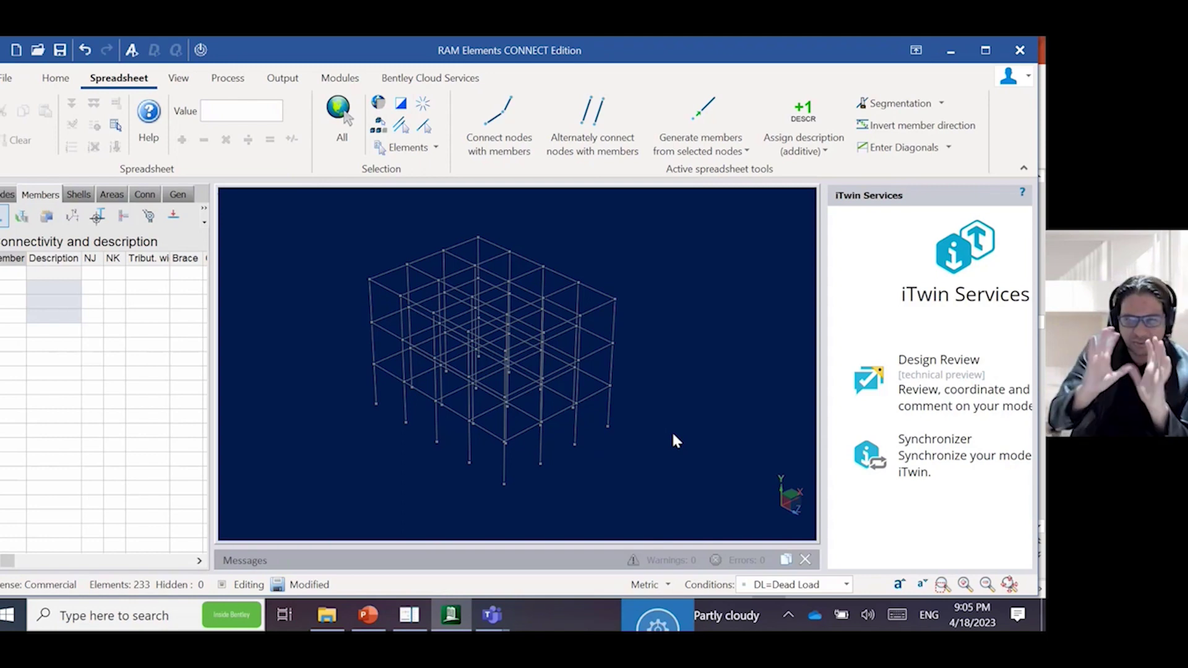
pyautogui.moveTo(673, 468); pyautogui.dragTo(697, 446, button='middle')
pyautogui.moveTo(330, 217); pyautogui.dragTo(769, 537)
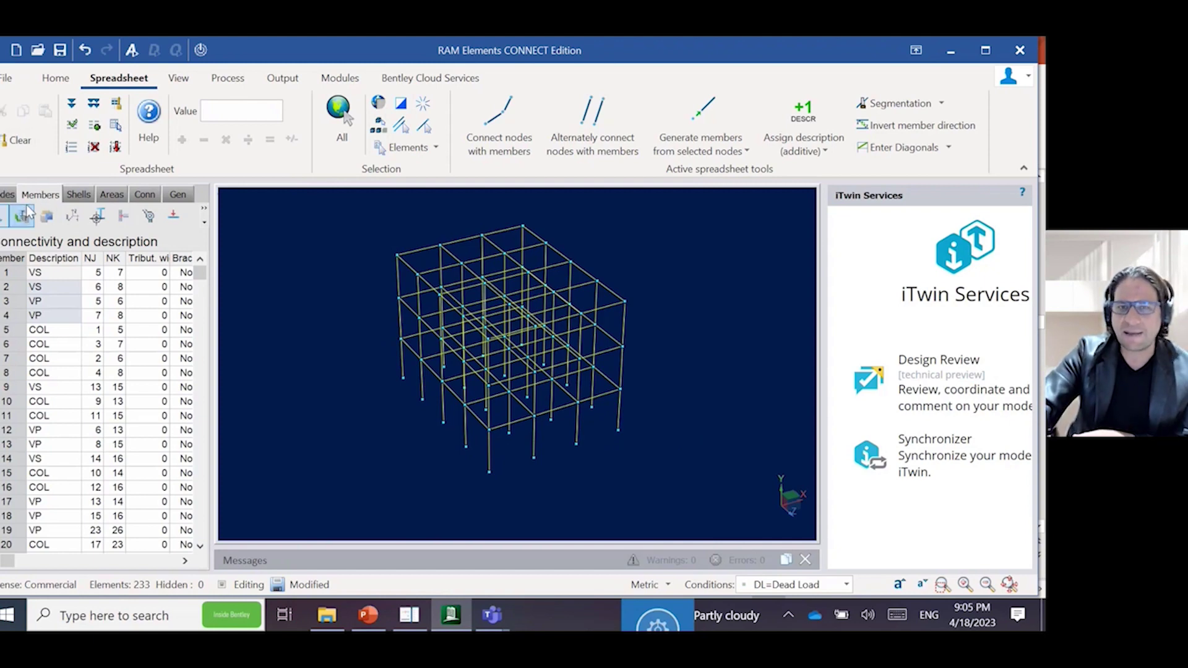
pyautogui.click(670, 396)
pyautogui.moveTo(675, 387); pyautogui.dragTo(678, 366, button='middle')
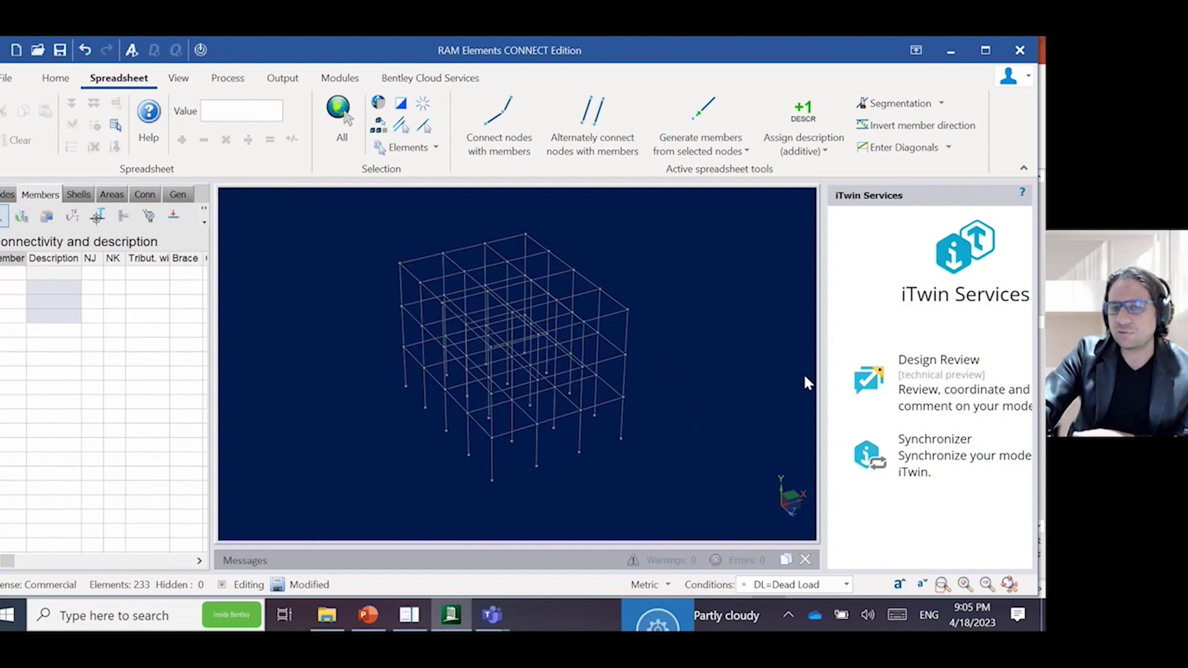
# Select the whole three-storey frame and assign the United States section W 8X31 to all its members.
pyautogui.moveTo(357, 198); pyautogui.dragTo(699, 495)
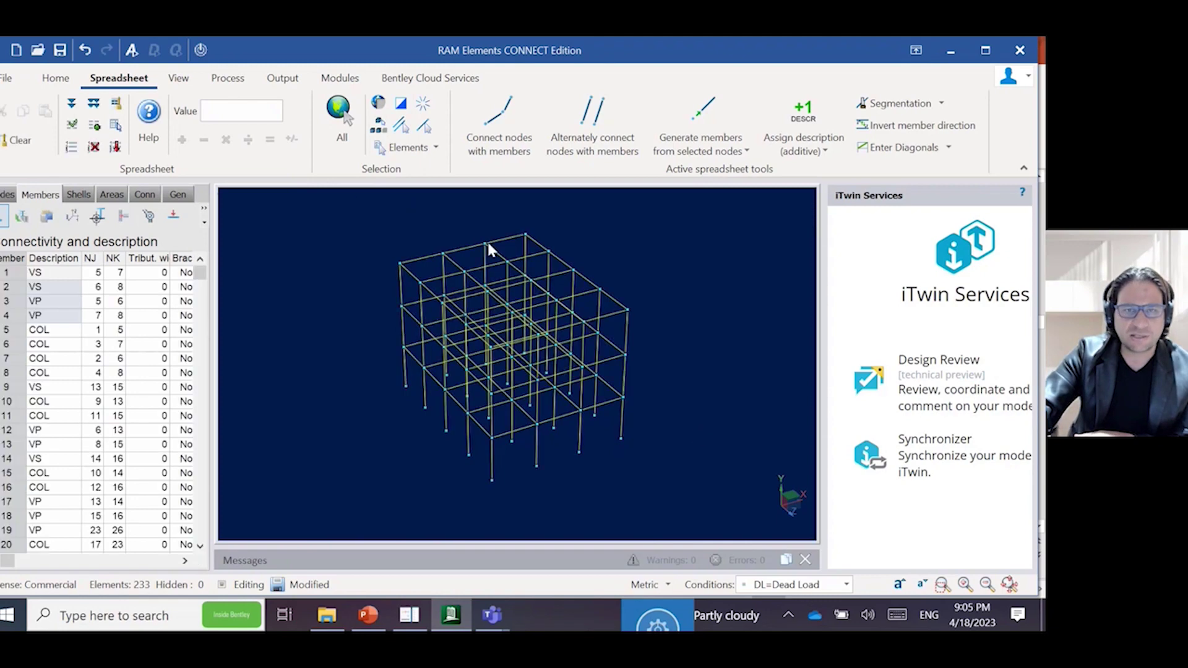
pyautogui.click(30, 217)
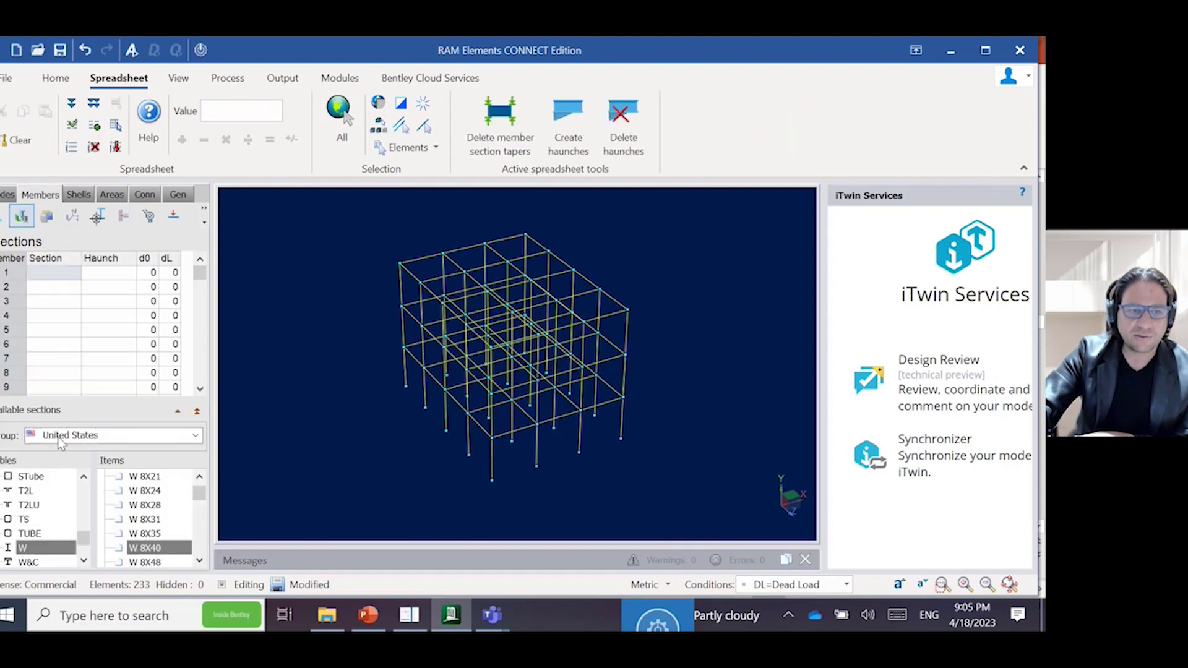
pyautogui.scroll(-1, 159, 540)
pyautogui.scroll(1, 165, 547)
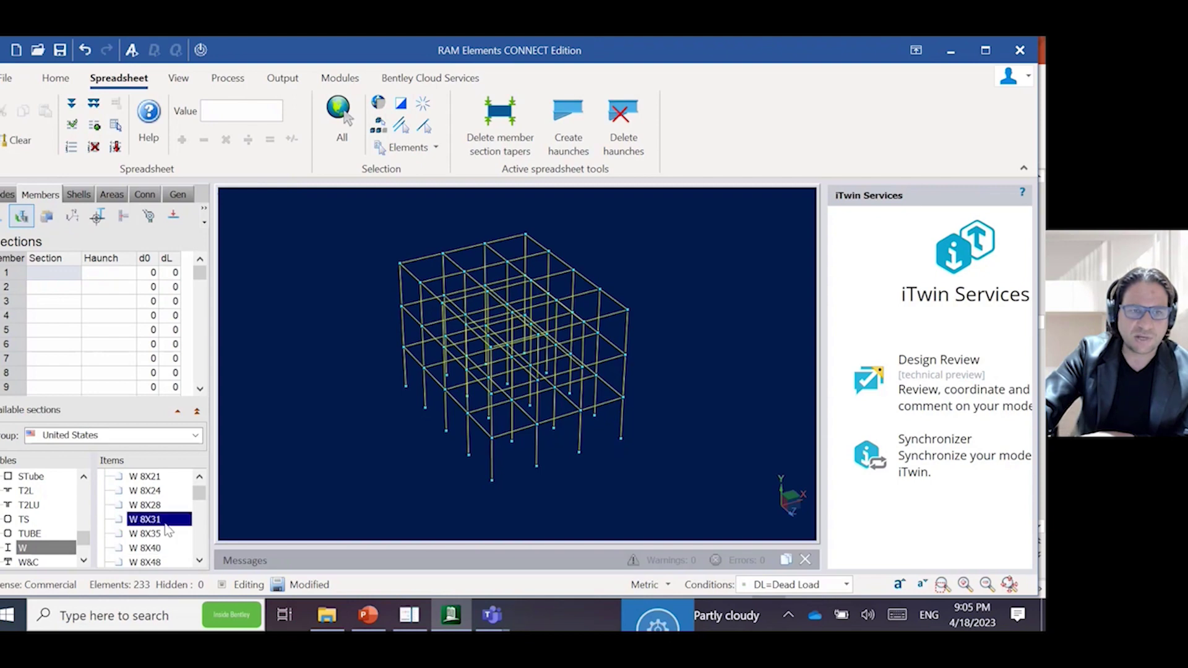
pyautogui.doubleClick(162, 520)
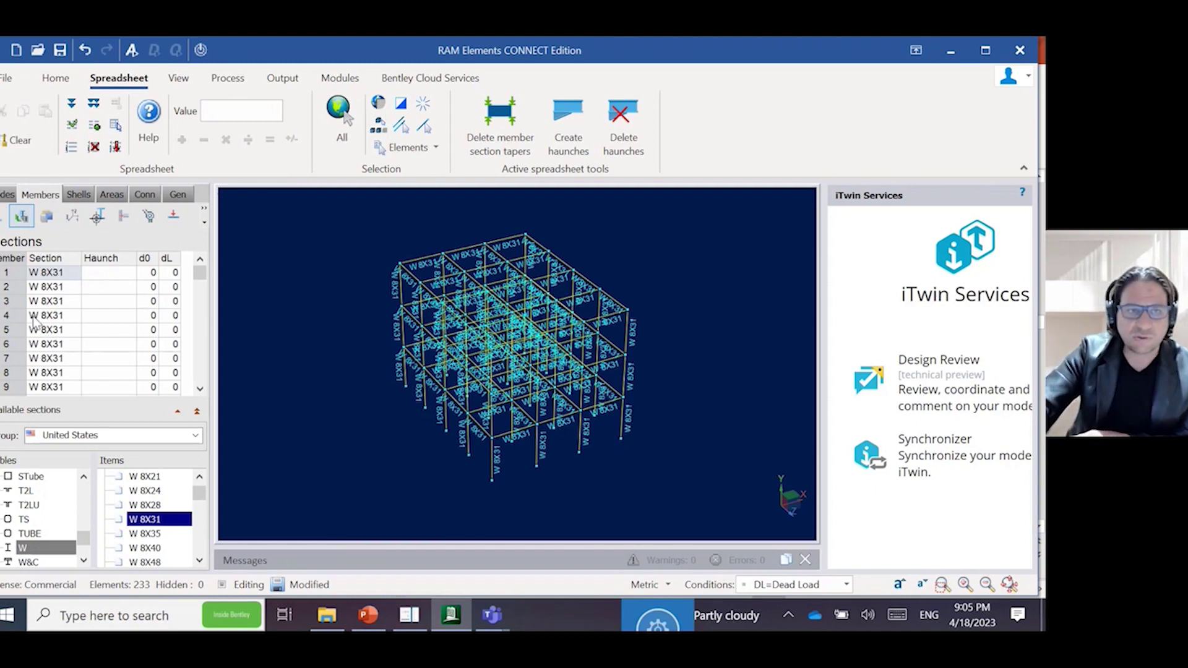
# Assign the A36 steel material to all members of the frame, and clear the selection.
pyautogui.click(47, 216)
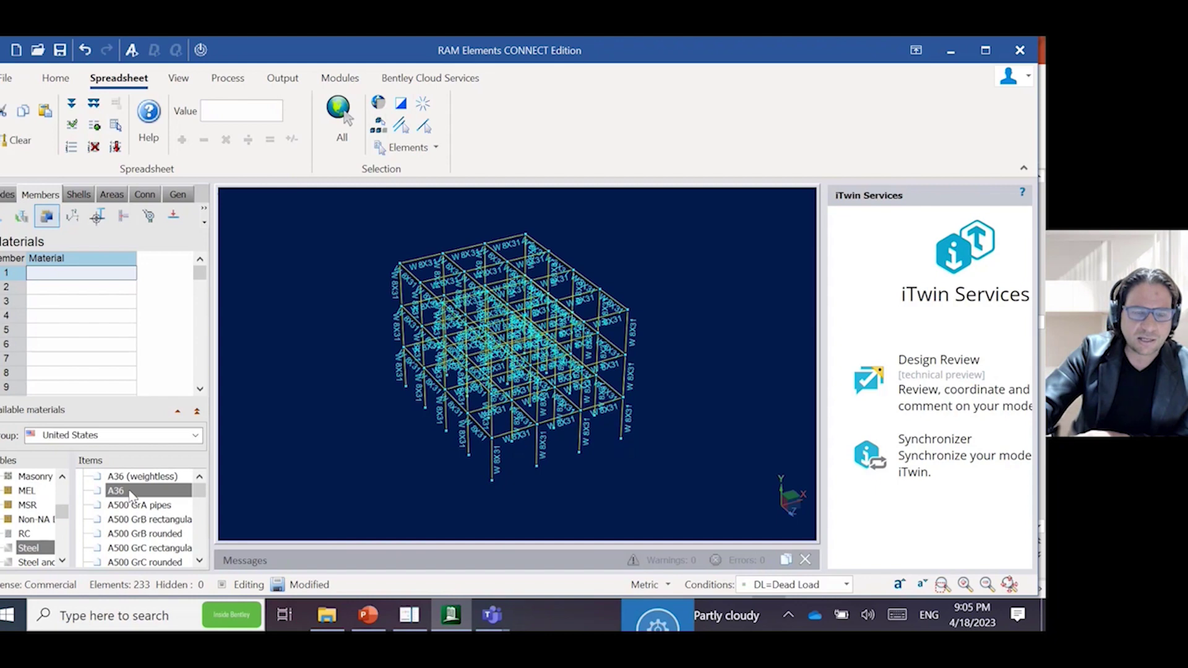
pyautogui.doubleClick(141, 492)
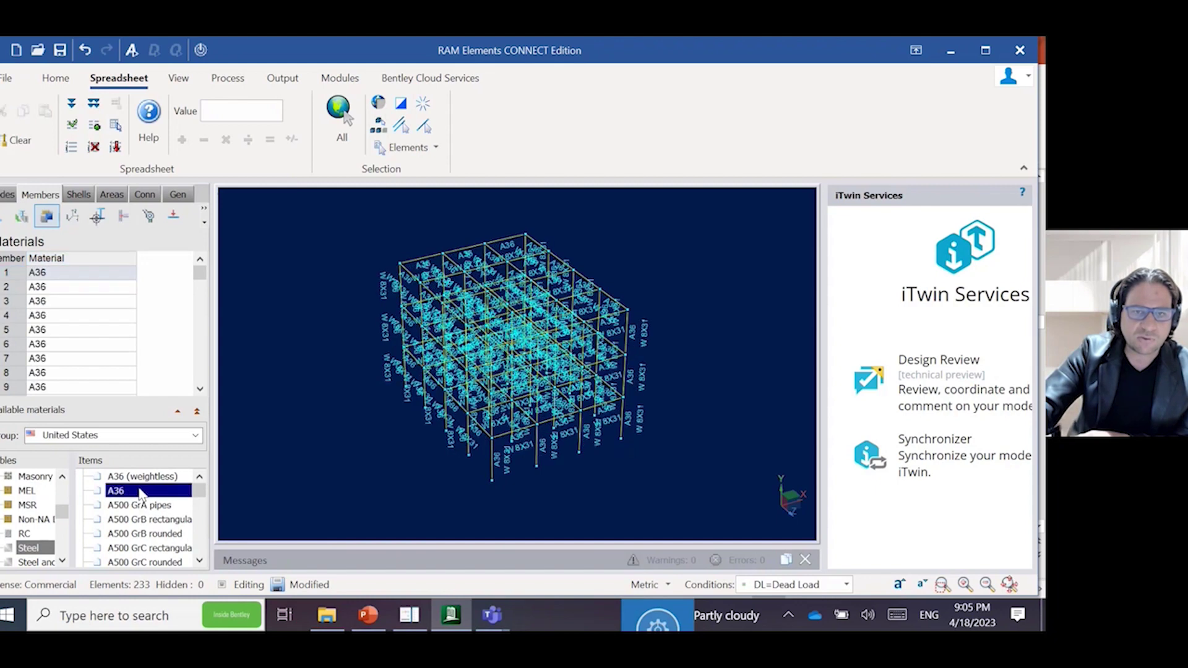
pyautogui.click(649, 447)
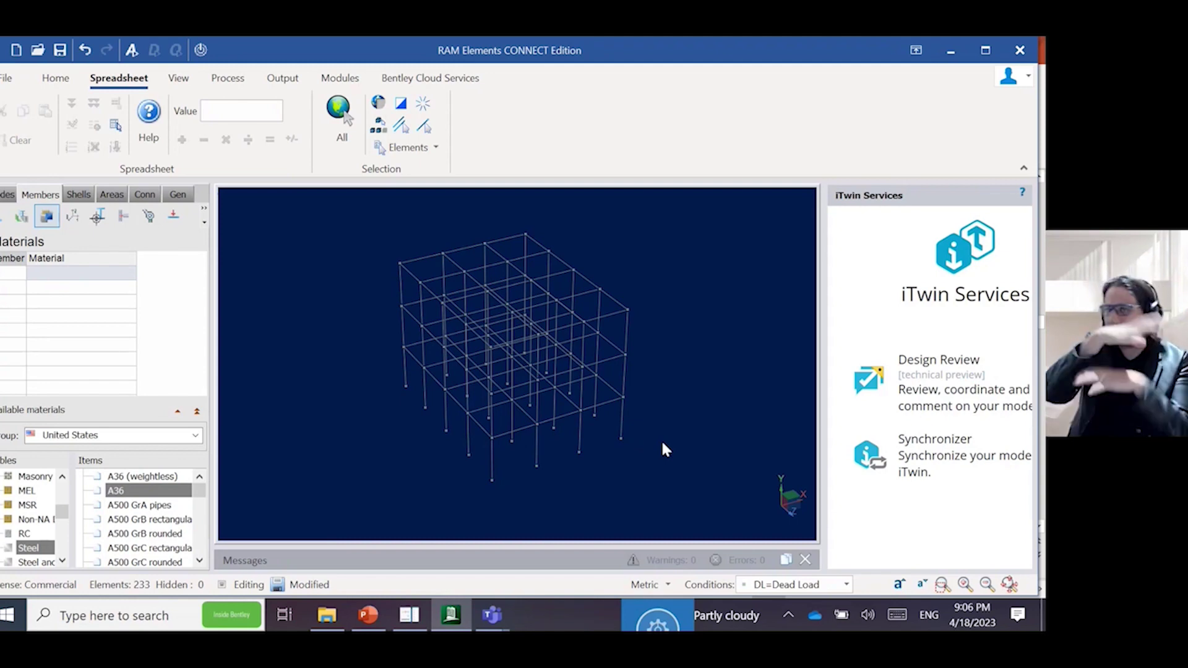
# Select the end frame plane farthest along X and set the X coordinate of all its nodes to 12 m.
pyautogui.moveTo(689, 464)
pyautogui.mouseDown(button='middle')
pyautogui.moveTo(644, 456)
pyautogui.moveTo(674, 464)
pyautogui.moveTo(673, 451)
pyautogui.moveTo(678, 462)
pyautogui.mouseUp(button='middle')
pyautogui.click(5, 195)
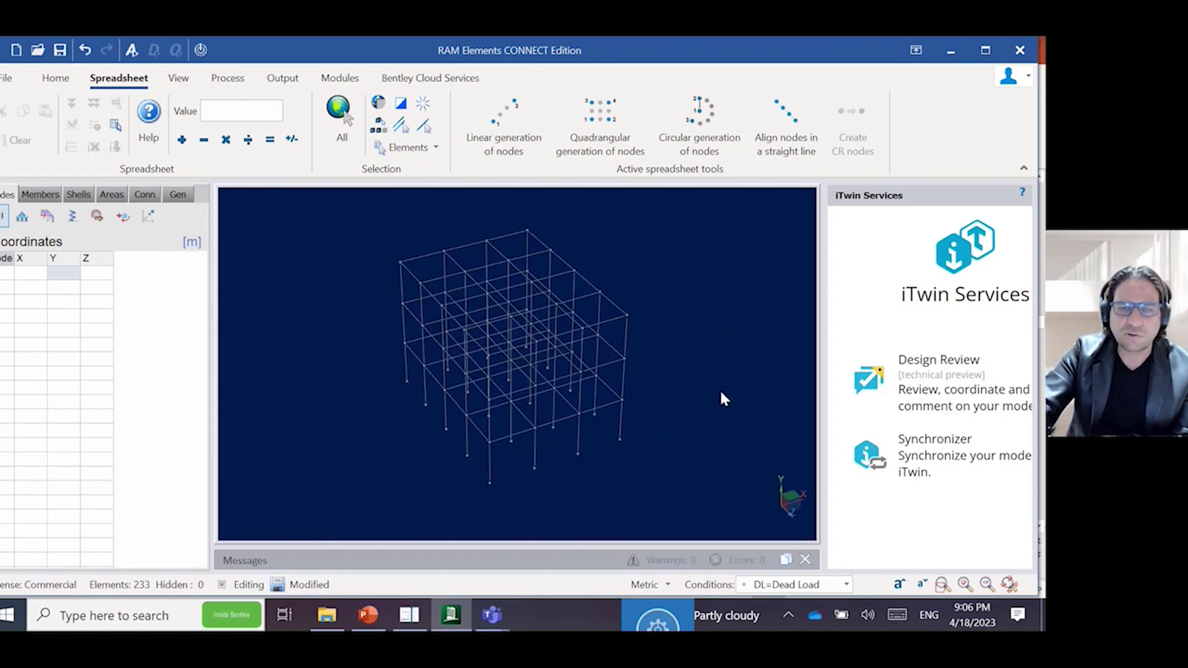
pyautogui.scroll(-1, 715, 401)
pyautogui.scroll(-1, 708, 409)
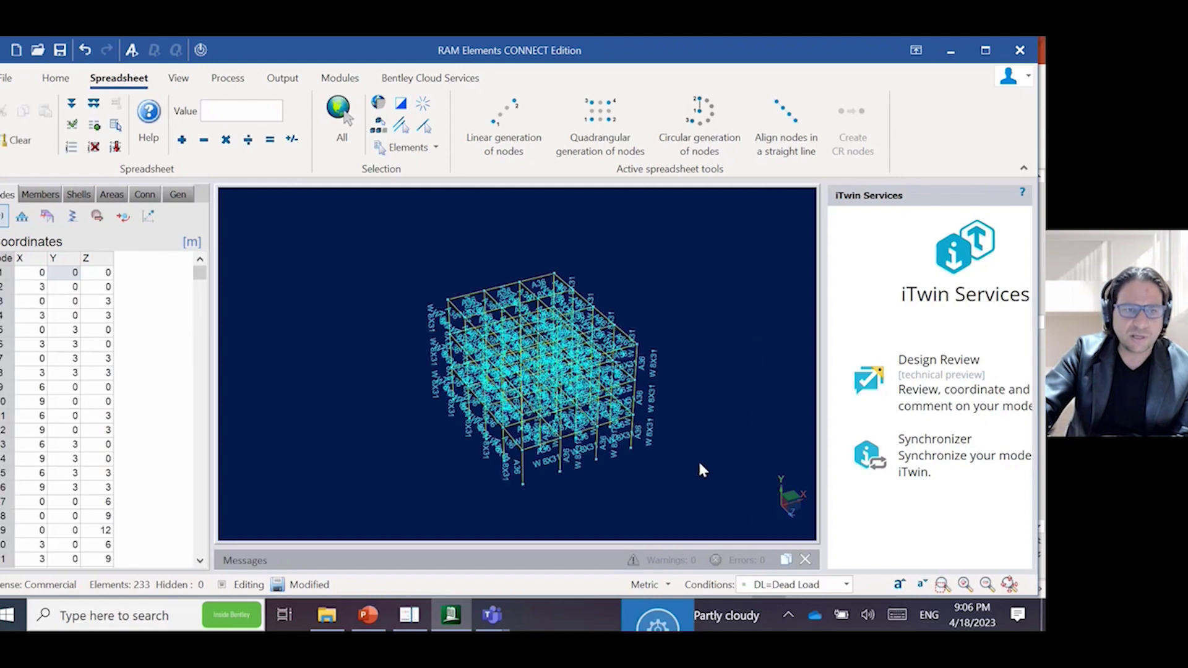
pyautogui.moveTo(695, 471); pyautogui.dragTo(682, 472)
pyautogui.moveTo(579, 238); pyautogui.dragTo(676, 475)
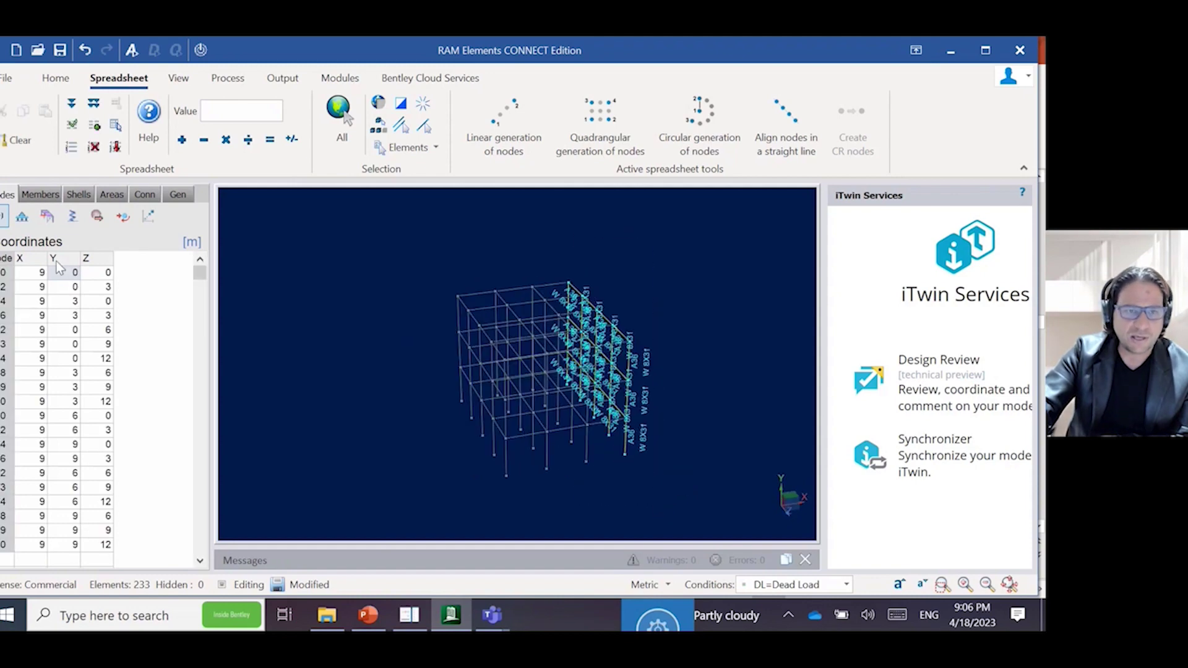
pyautogui.scroll(-5, 62, 396)
pyautogui.scroll(5, 61, 433)
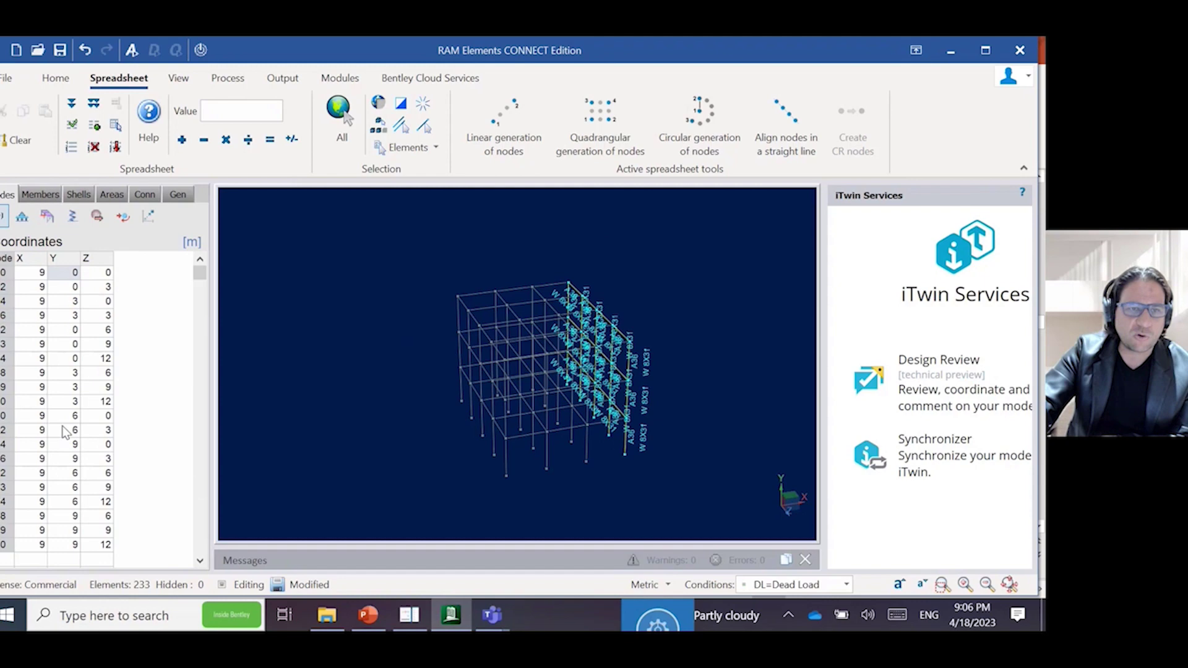
pyautogui.doubleClick(42, 274)
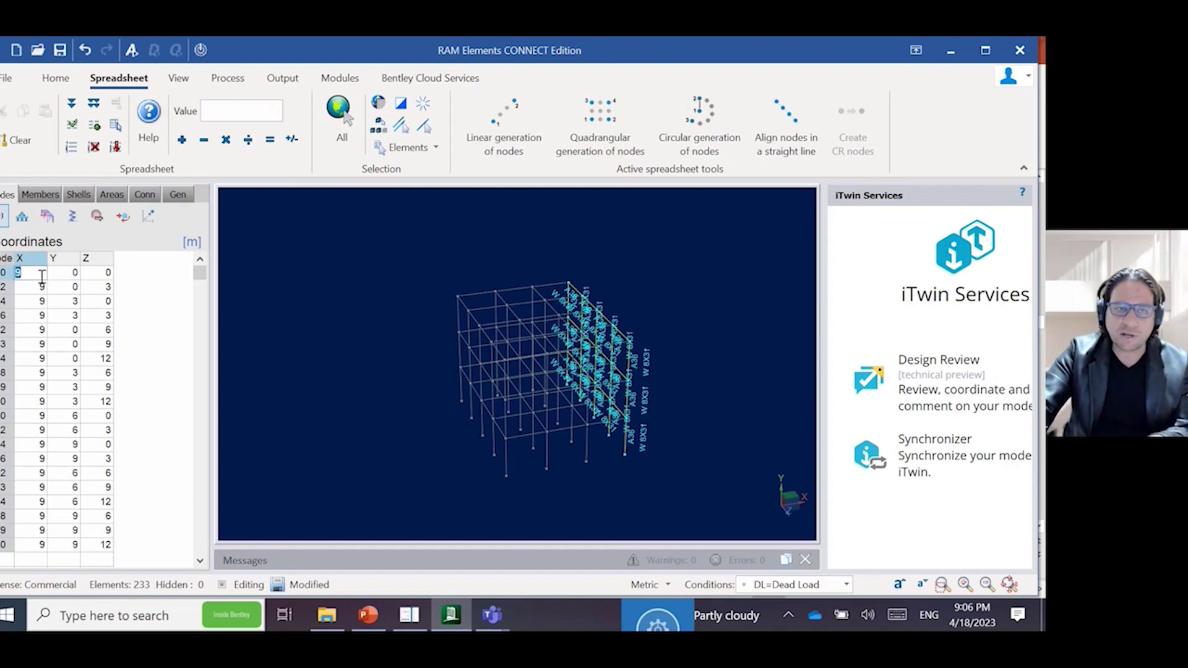
pyautogui.write('12')
pyautogui.press('Return')
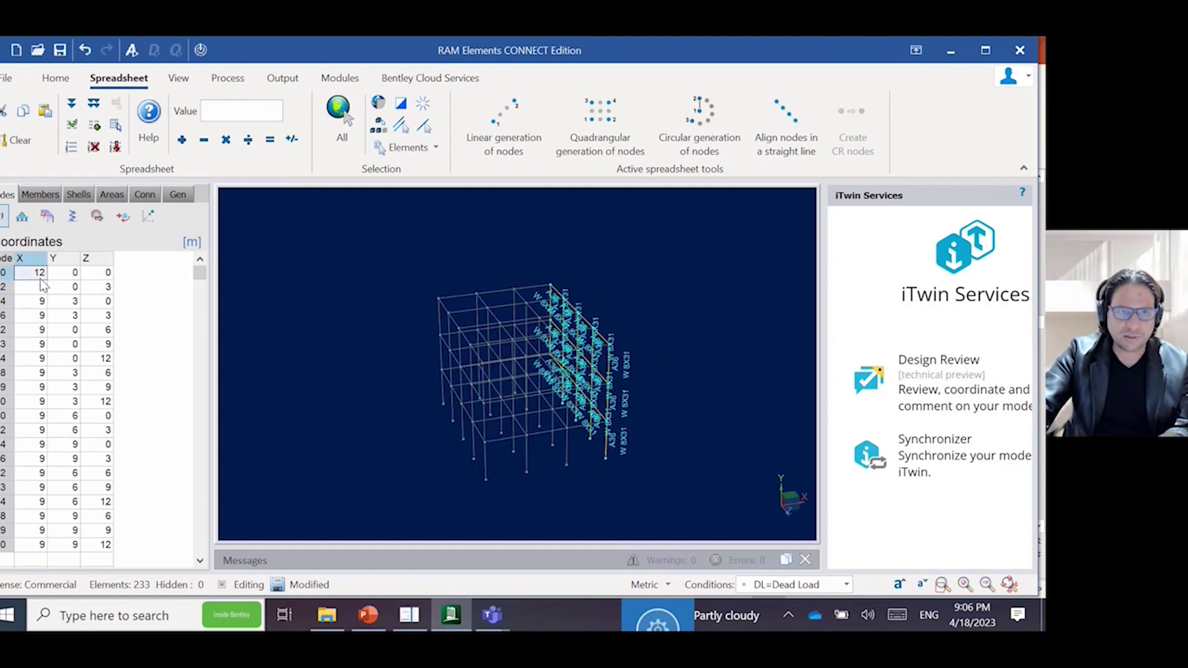
pyautogui.click(78, 106)
pyautogui.click(715, 406)
# Select the frame plane at X = 6 m and set the X coordinate of all its nodes to 8 m.
pyautogui.moveTo(714, 407)
pyautogui.mouseDown(button='middle')
pyautogui.moveTo(691, 406)
pyautogui.moveTo(715, 409)
pyautogui.mouseUp(button='middle')
pyautogui.scroll(3, 577, 275)
pyautogui.scroll(-2, 631, 264)
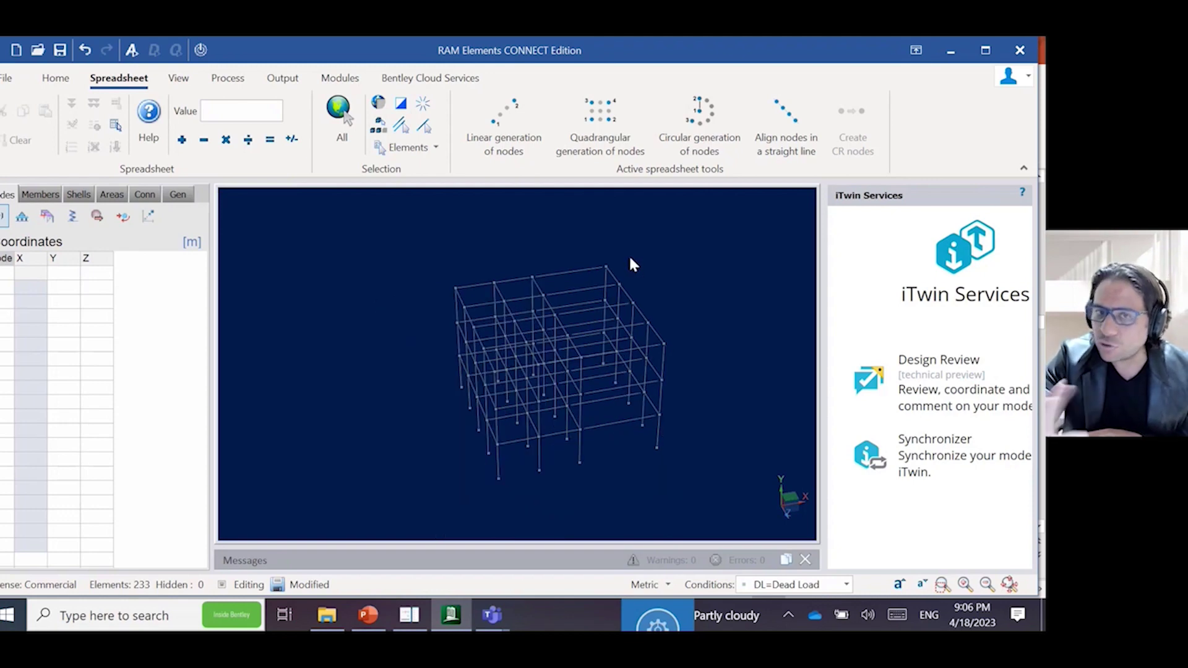
pyautogui.moveTo(624, 505); pyautogui.dragTo(591, 470, button='middle')
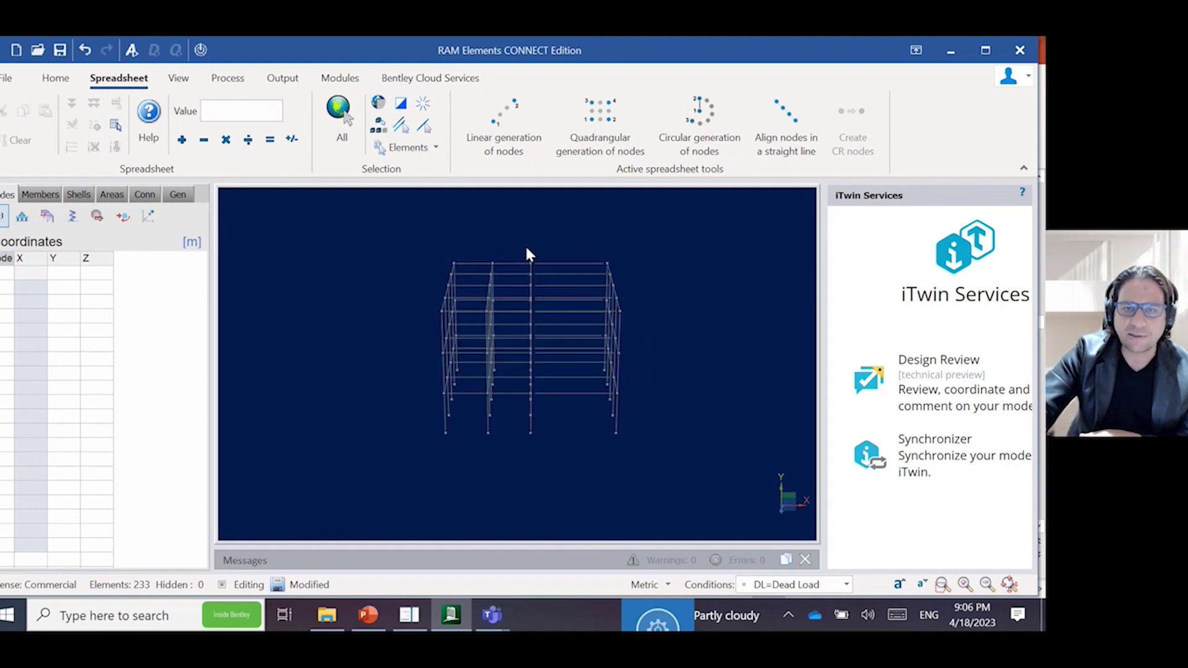
pyautogui.moveTo(520, 244); pyautogui.dragTo(552, 488)
pyautogui.click(41, 275)
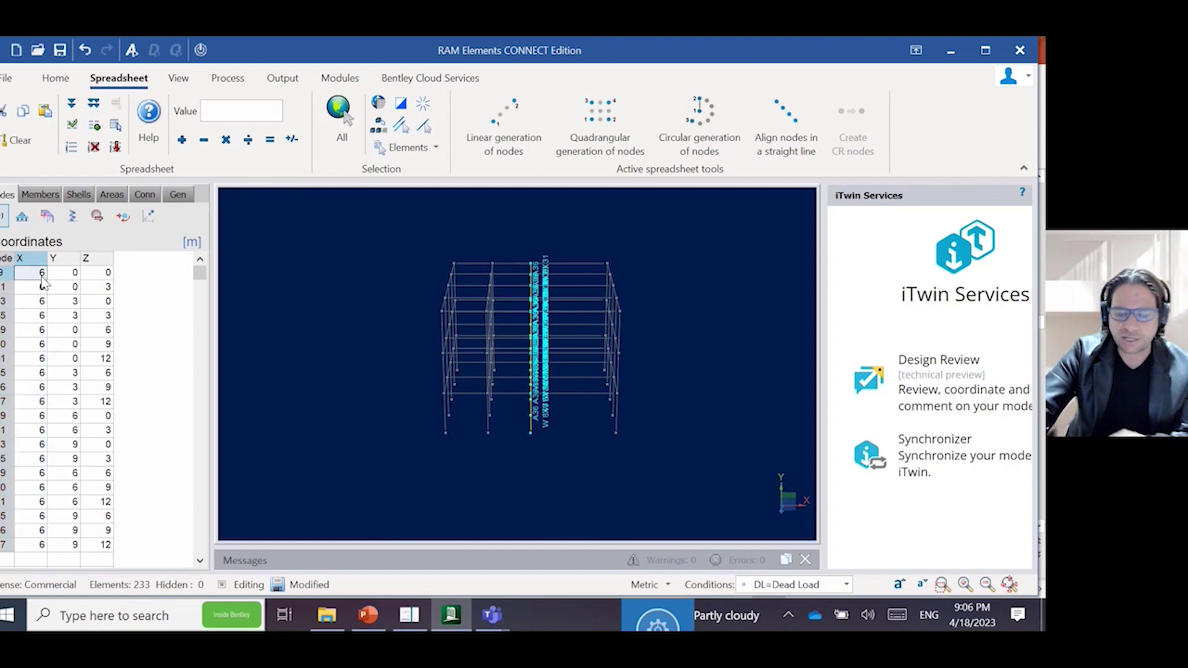
pyautogui.write('8')
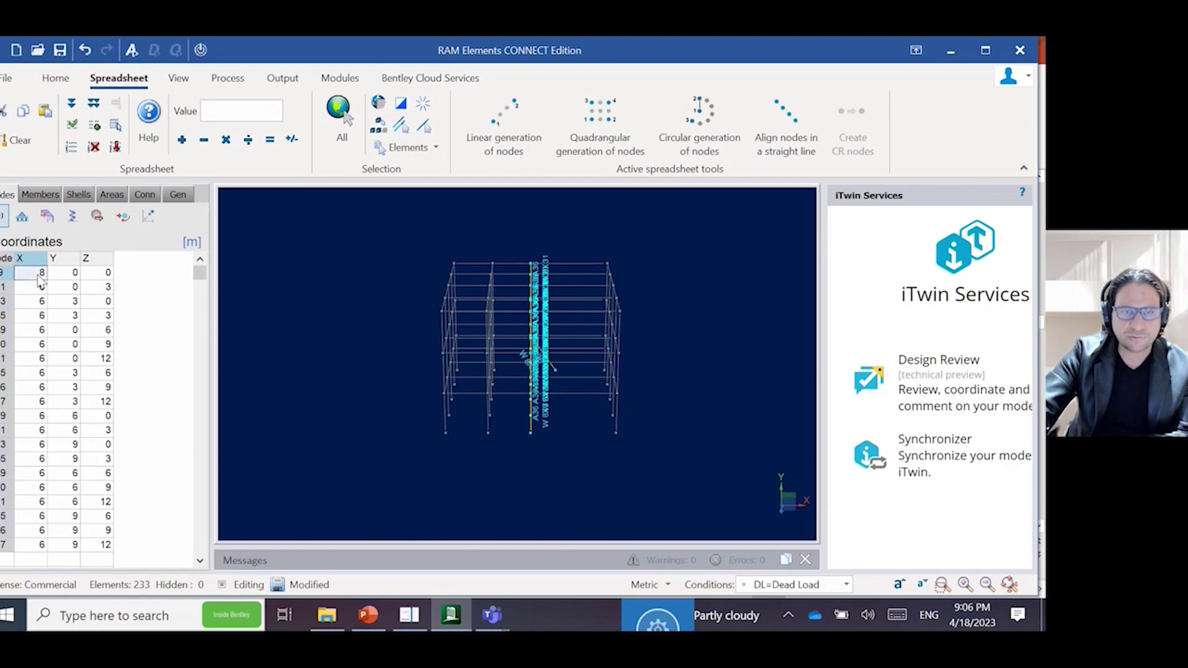
pyautogui.click(72, 106)
pyautogui.click(662, 447)
# Select the frame plane at X = 3 m and set the X coordinate of all its nodes to 4 m.
pyautogui.moveTo(667, 440); pyautogui.dragTo(611, 476, button='middle')
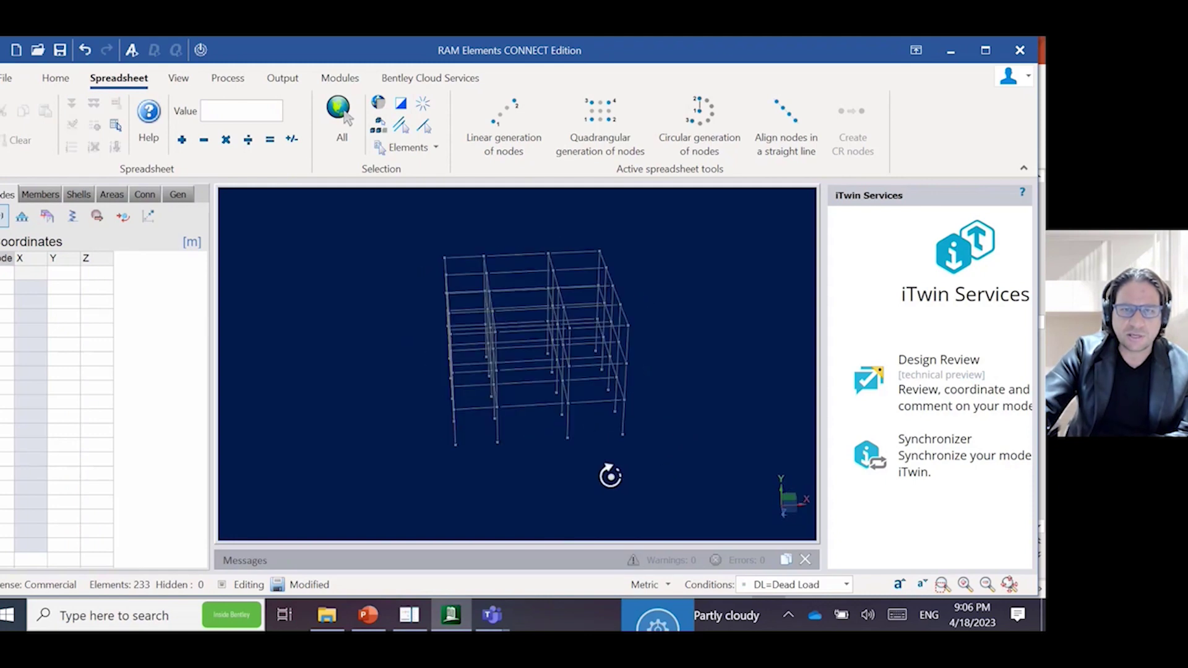
pyautogui.moveTo(548, 446); pyautogui.dragTo(545, 444, button='middle')
pyautogui.moveTo(498, 548); pyautogui.dragTo(509, 475, button='middle')
pyautogui.moveTo(476, 229); pyautogui.dragTo(519, 464)
pyautogui.click(40, 273)
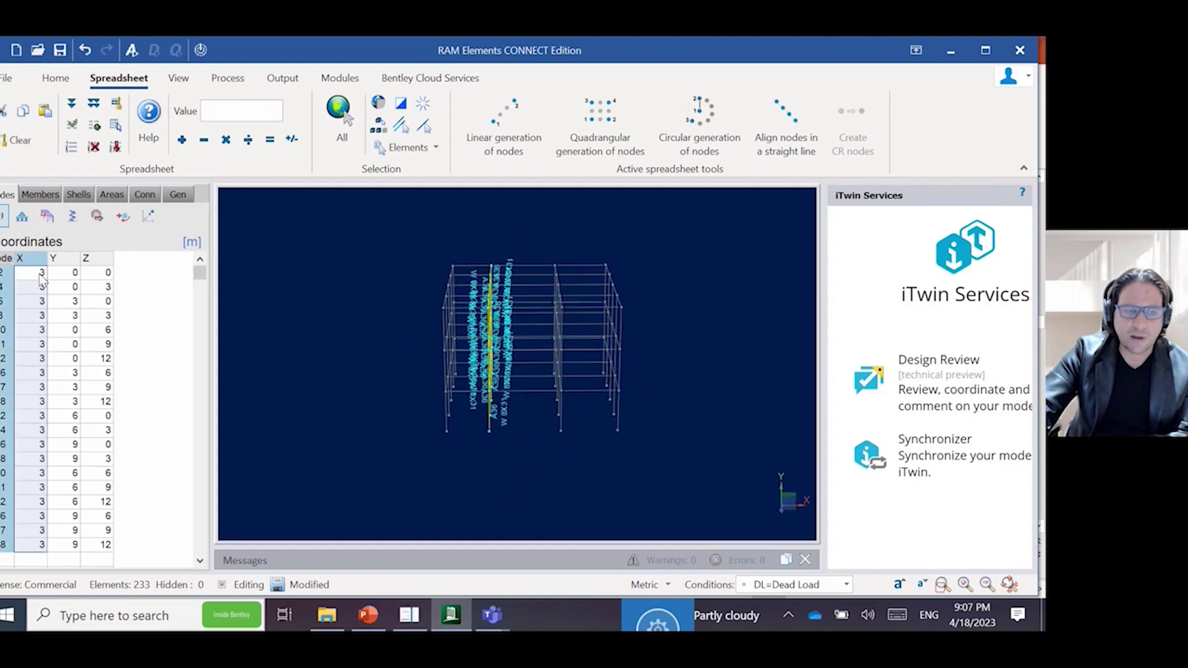
pyautogui.write('4')
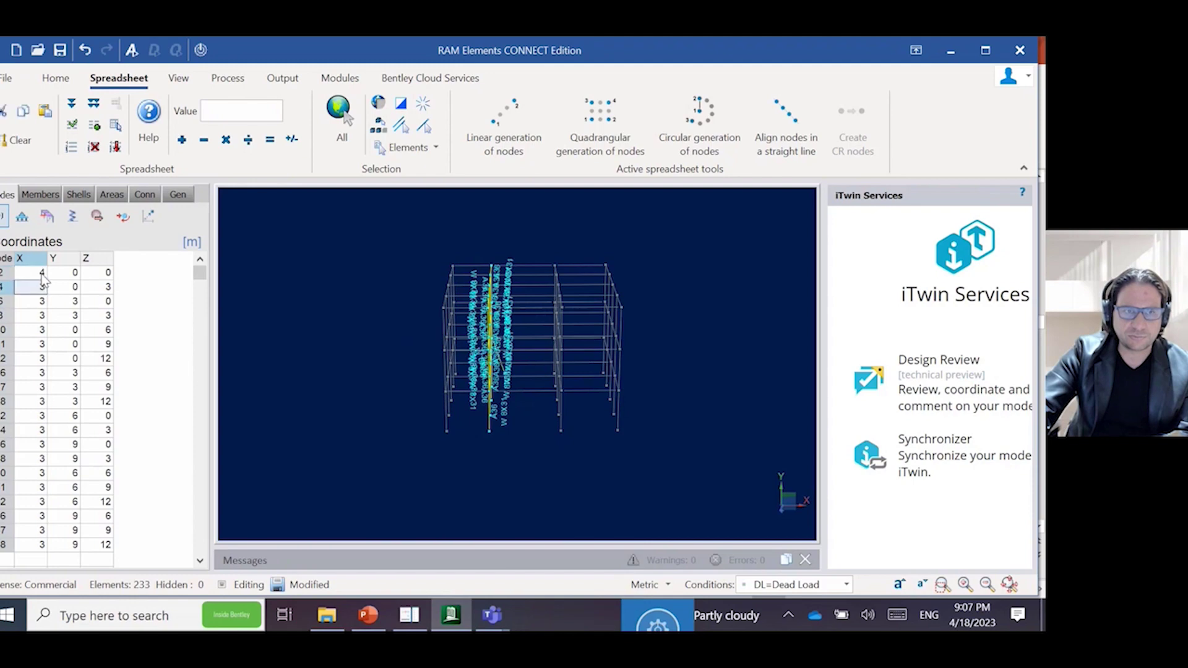
pyautogui.click(511, 473)
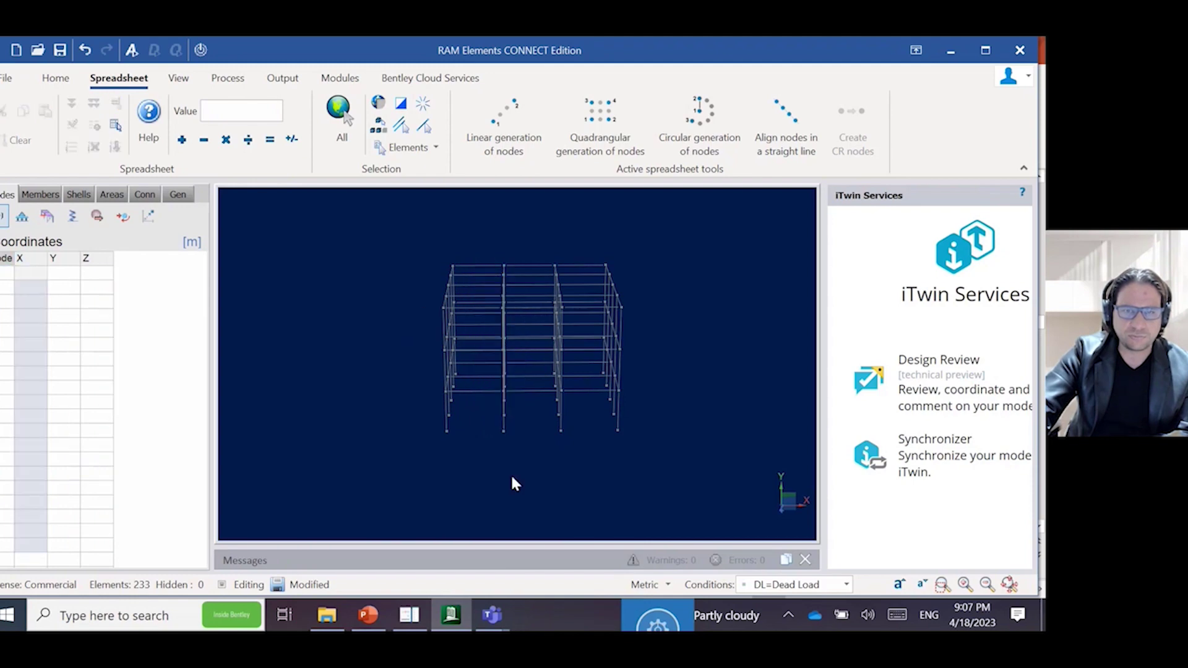
# Display the whole frame with rendering and examine its steel members from several angles.
pyautogui.moveTo(519, 480); pyautogui.dragTo(557, 493, button='middle')
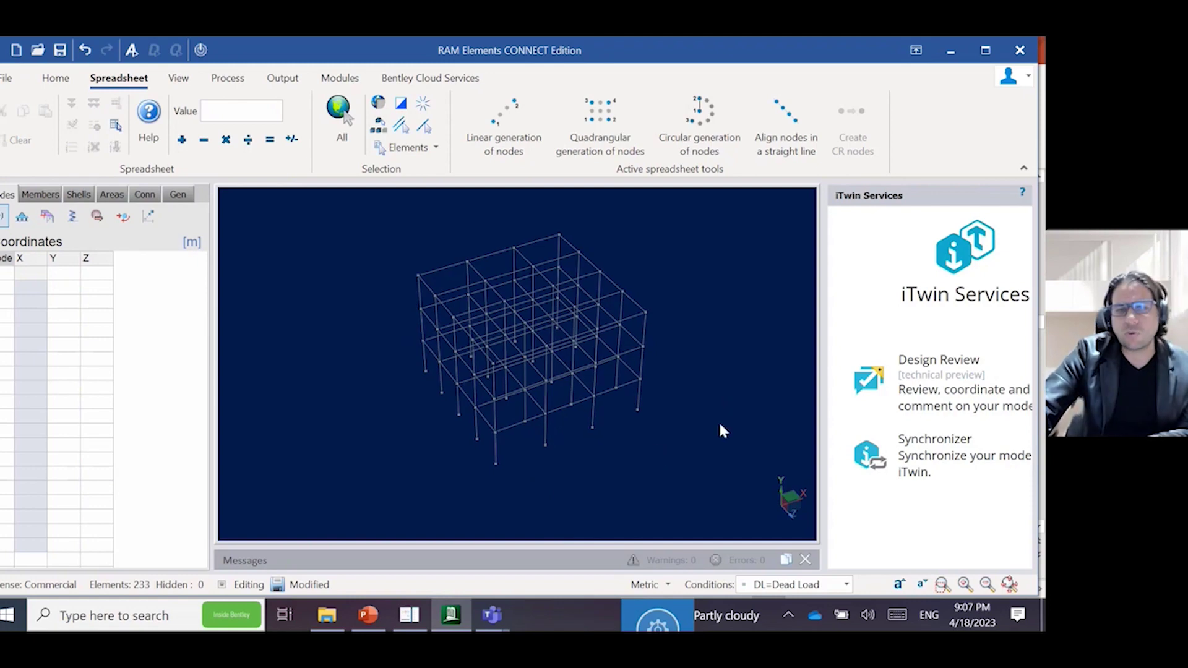
pyautogui.moveTo(719, 425); pyautogui.dragTo(703, 423, button='middle')
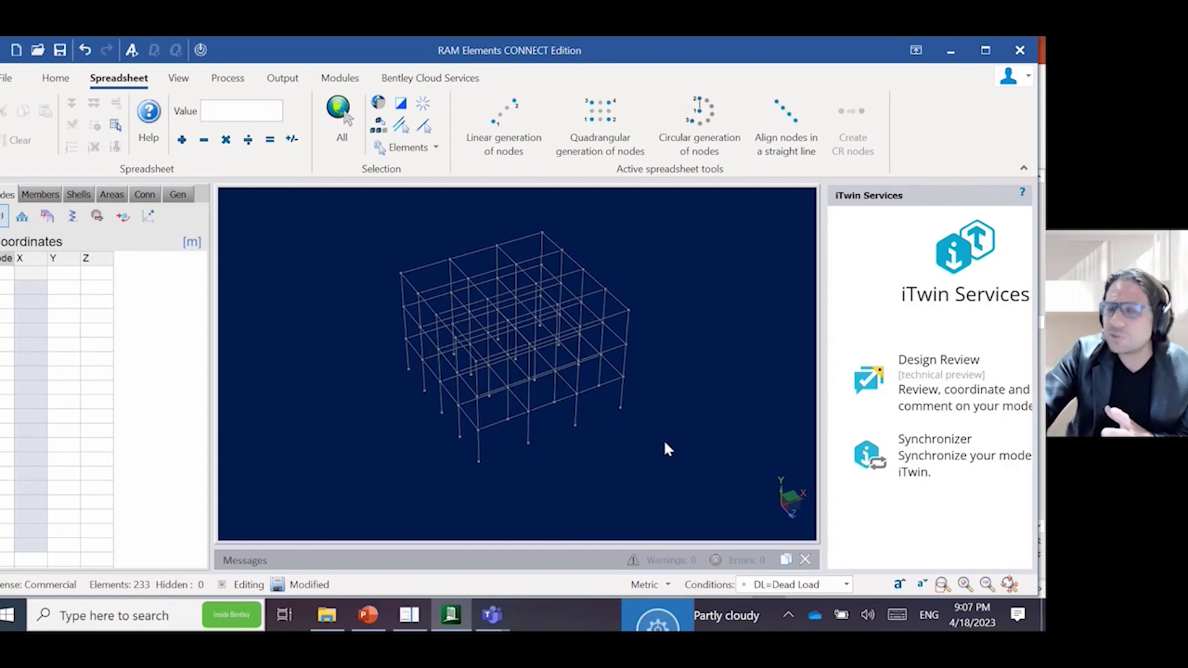
pyautogui.moveTo(351, 197); pyautogui.dragTo(808, 512)
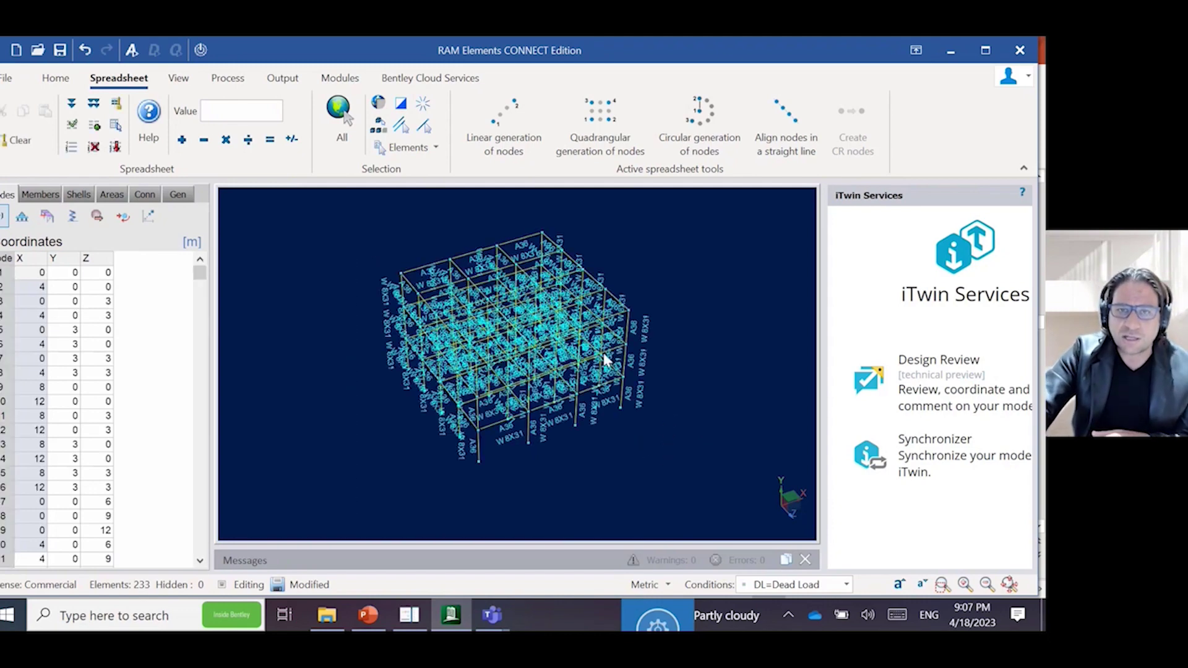
pyautogui.click(699, 468)
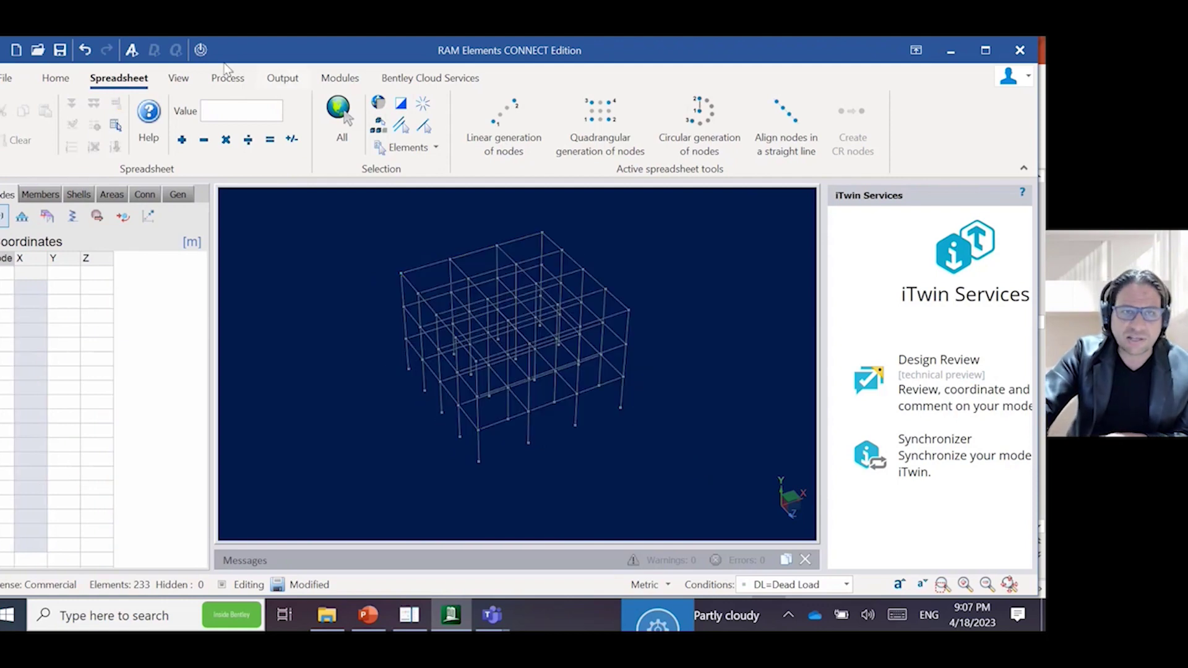
pyautogui.click(178, 79)
pyautogui.moveTo(370, 203); pyautogui.dragTo(753, 538)
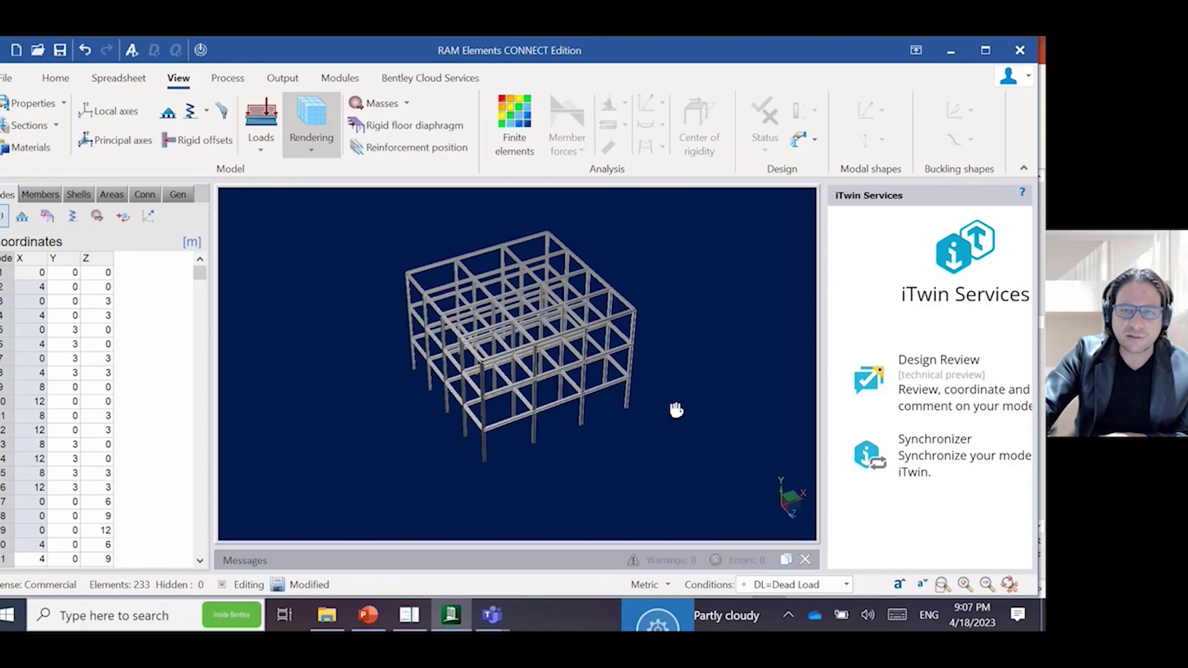
pyautogui.scroll(5, 667, 362)
pyautogui.scroll(-3, 558, 344)
pyautogui.scroll(-2, 556, 337)
pyautogui.scroll(2, 595, 462)
pyautogui.moveTo(595, 463); pyautogui.dragTo(603, 456, button='middle')
pyautogui.moveTo(665, 372); pyautogui.dragTo(716, 366, button='middle')
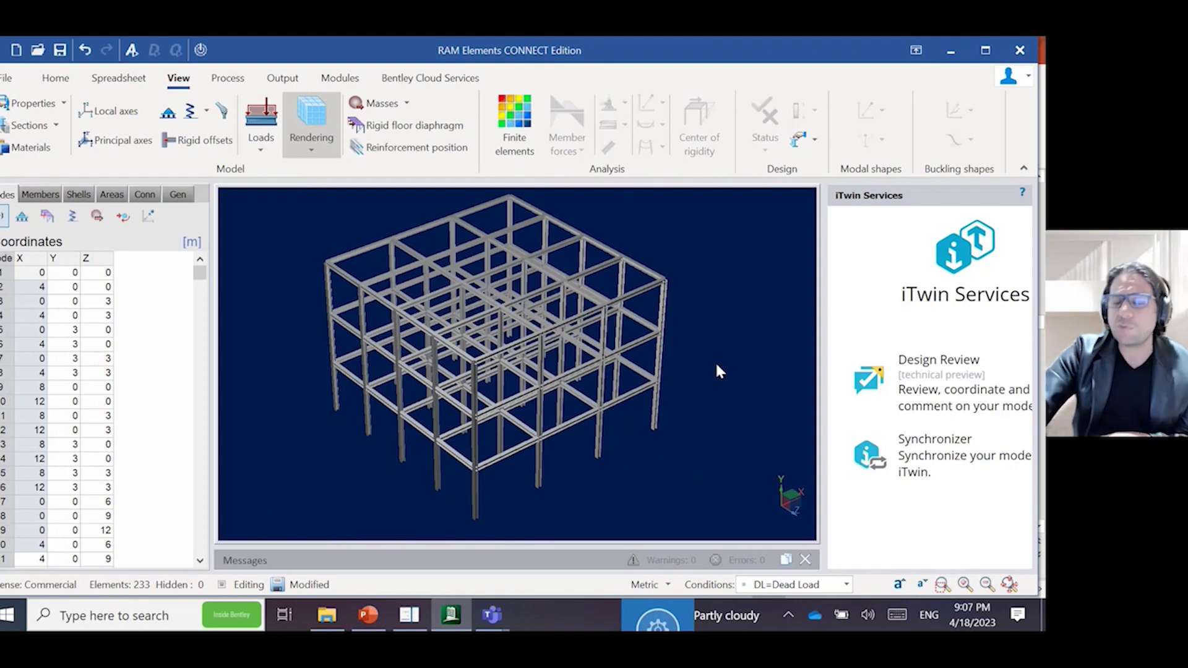
pyautogui.moveTo(717, 365); pyautogui.dragTo(665, 419, button='middle')
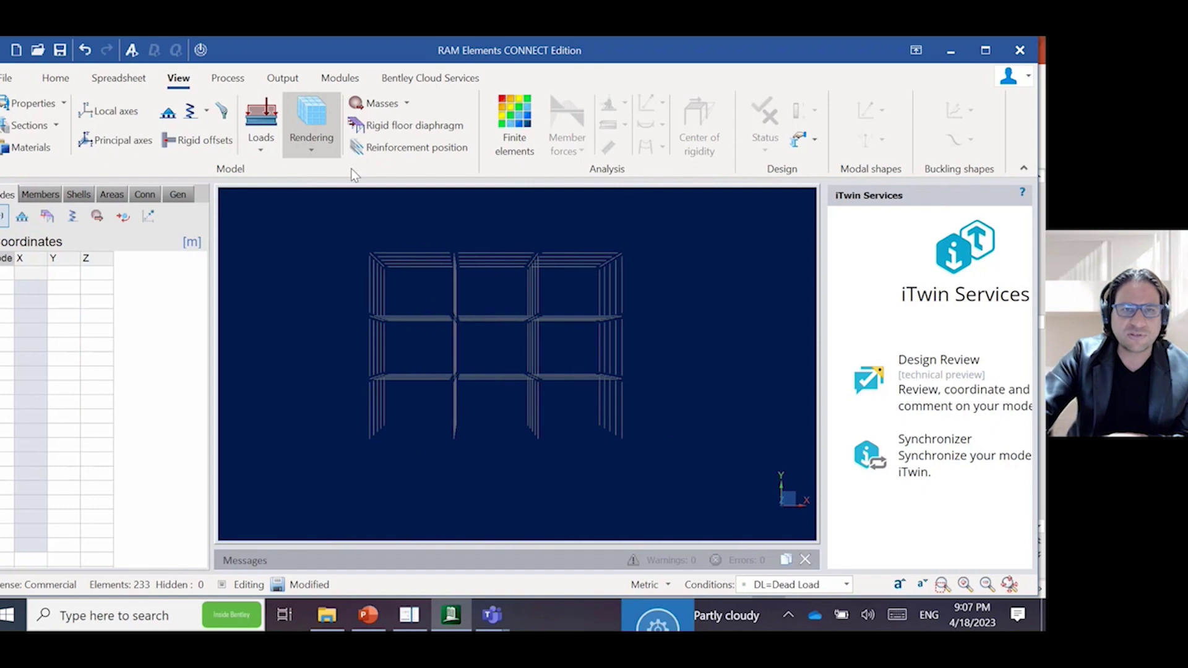
# Return to the wireframe display and assign pinned restraints to all base nodes of the columns.
pyautogui.click(58, 83)
pyautogui.click(96, 76)
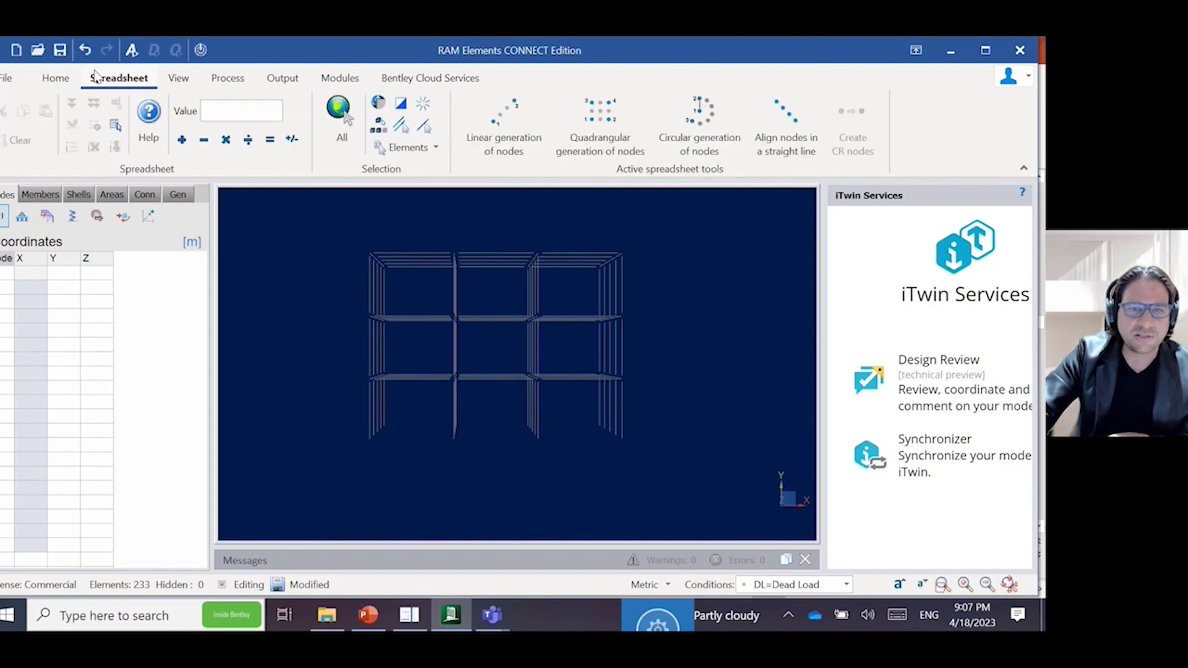
pyautogui.click(24, 215)
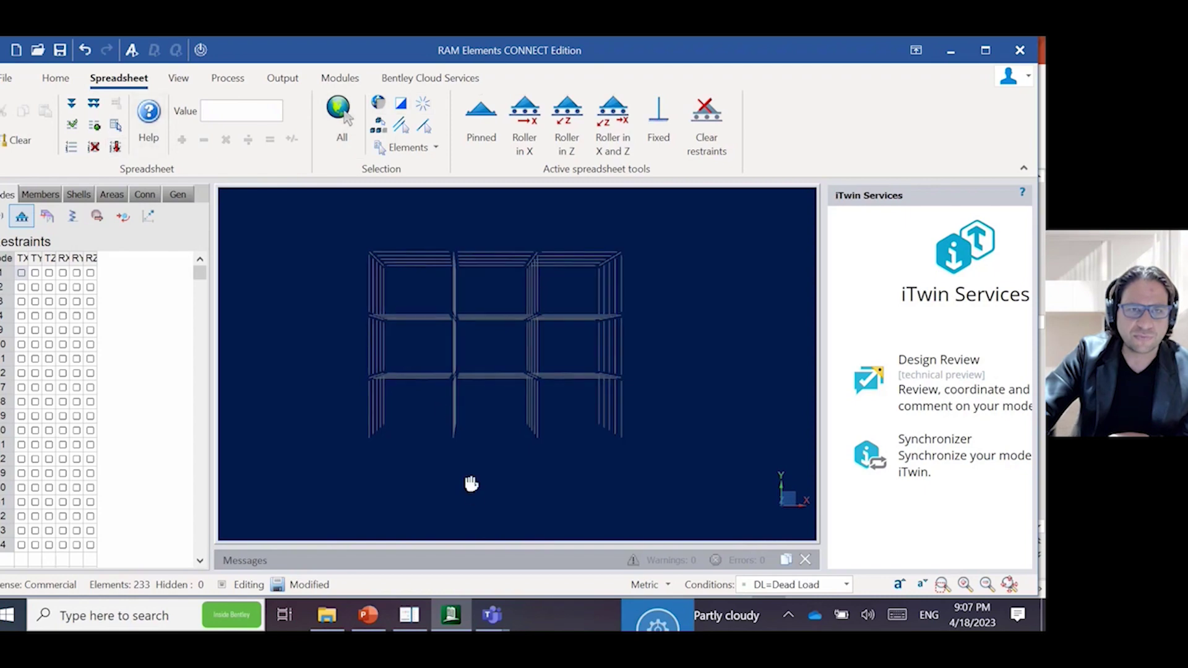
pyautogui.click(179, 78)
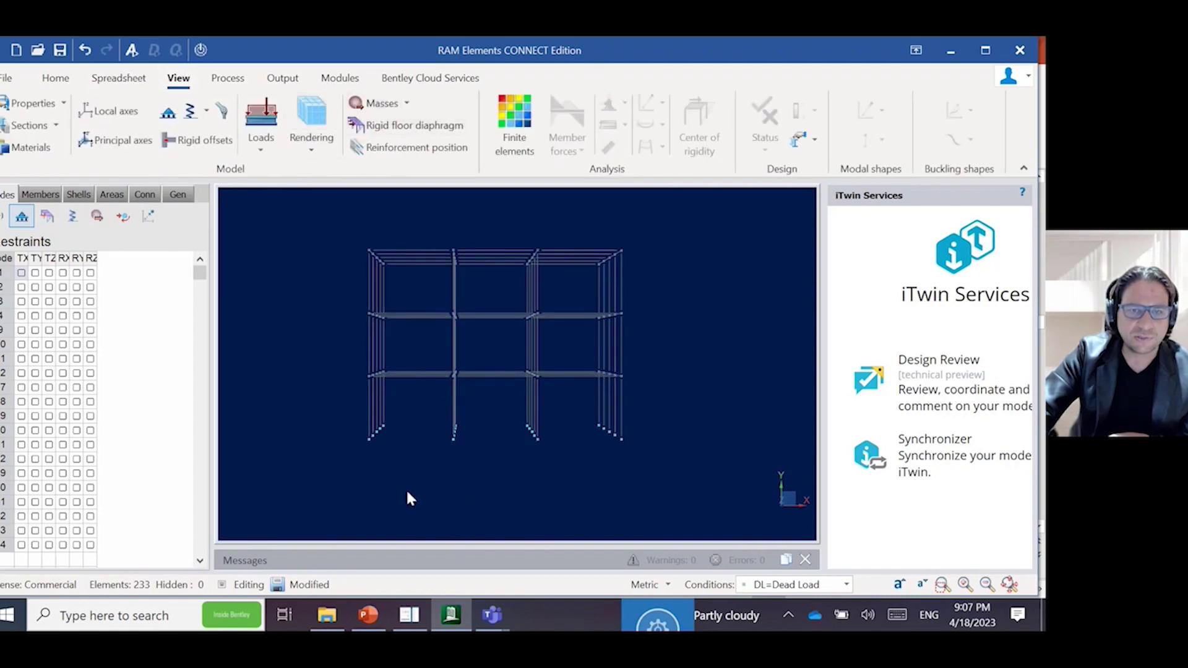
pyautogui.click(23, 218)
pyautogui.click(473, 131)
pyautogui.moveTo(648, 362); pyautogui.dragTo(699, 384, button='middle')
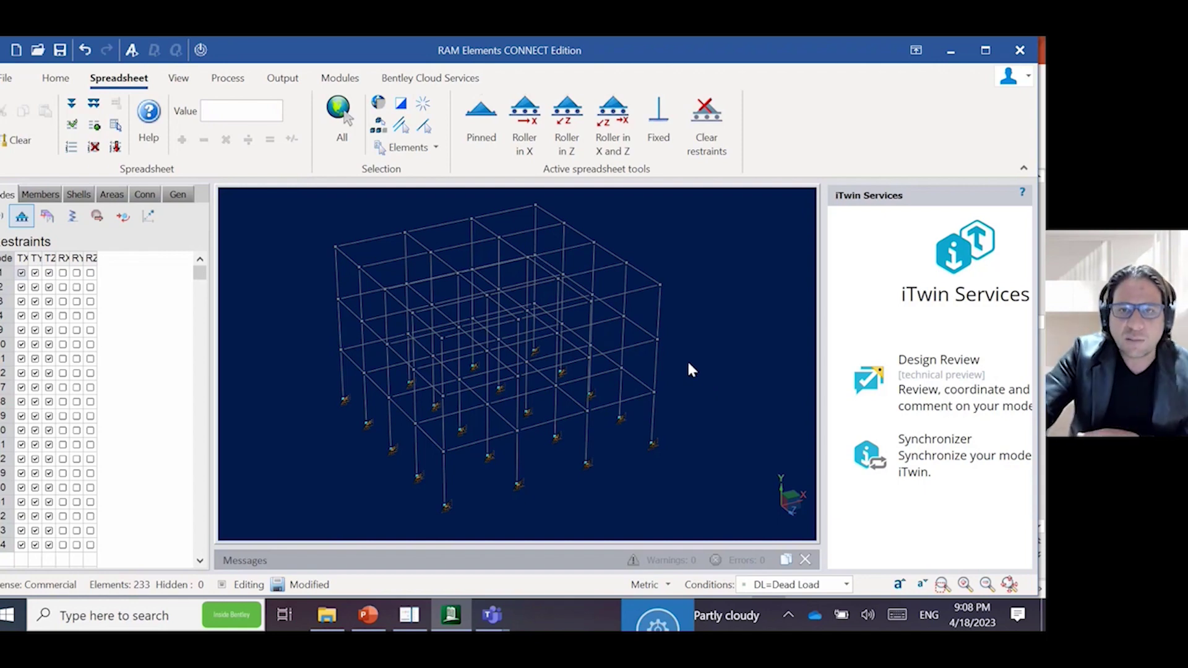
# View the member data of a single roof-edge beam, locate the Hinges option, and clear the selection.
pyautogui.click(688, 363)
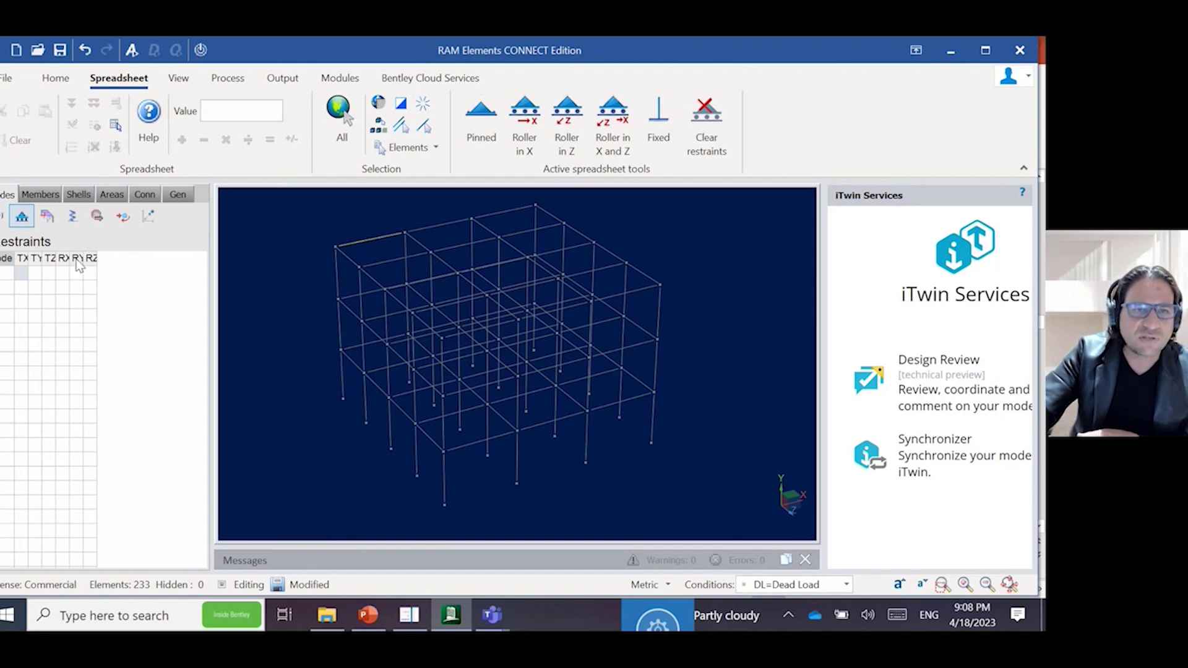
pyautogui.click(50, 197)
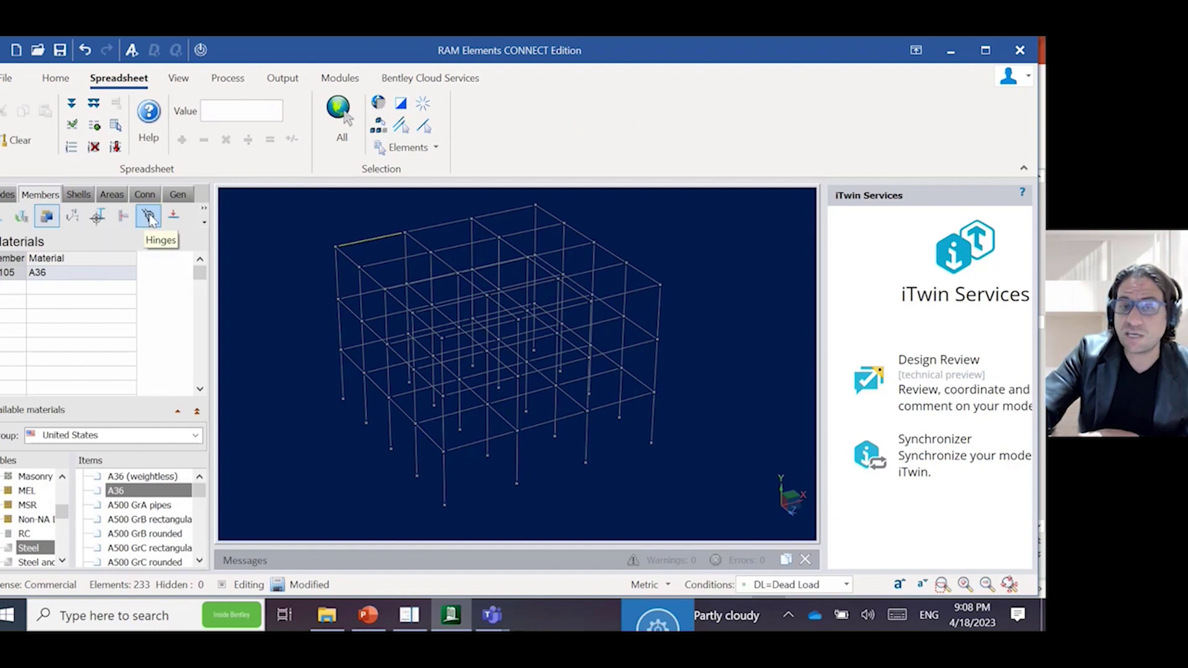
pyautogui.click(738, 302)
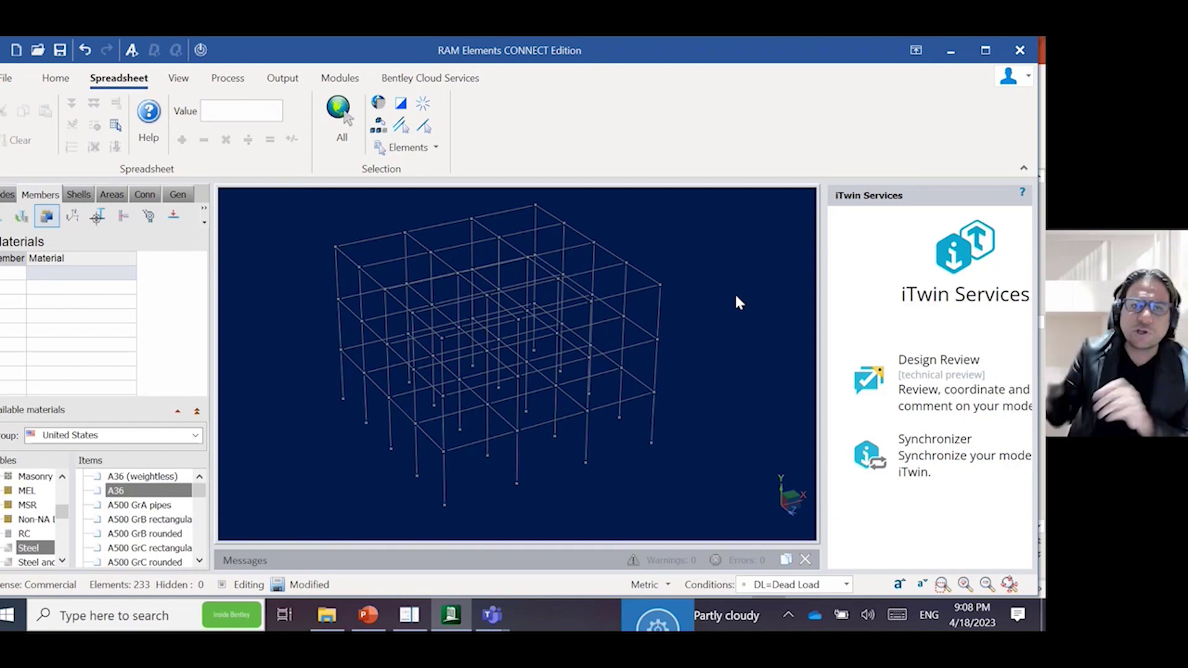
# Open the load conditions and add a second load case with ID LL and description Live Load.
pyautogui.click(55, 77)
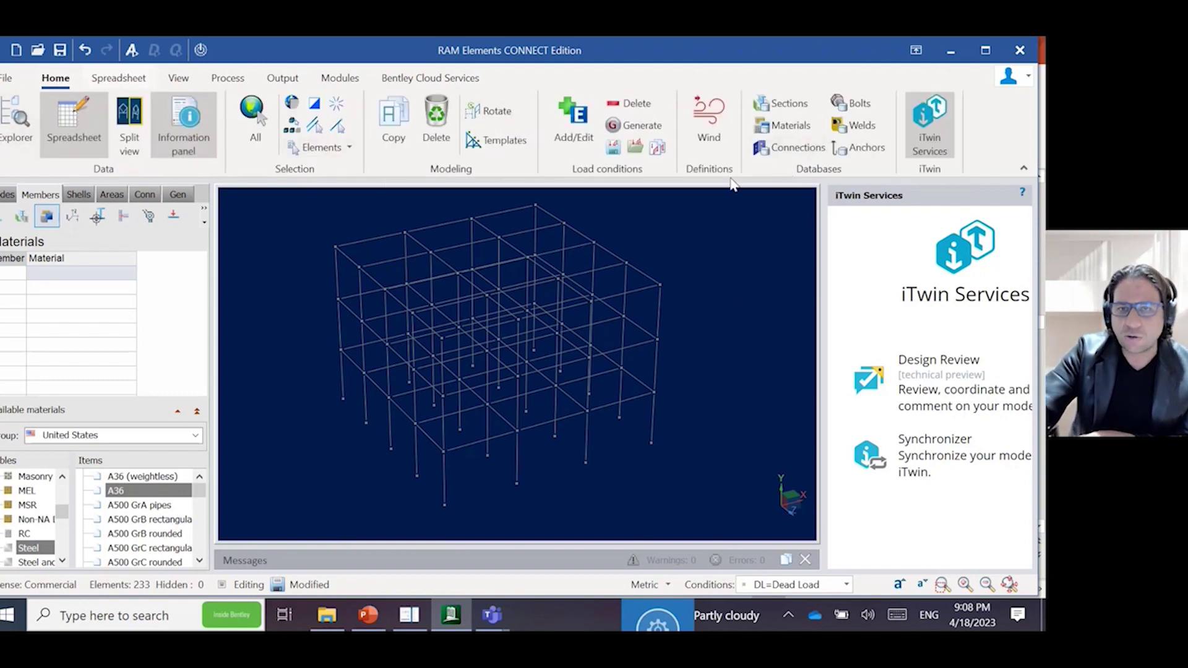
pyautogui.click(594, 126)
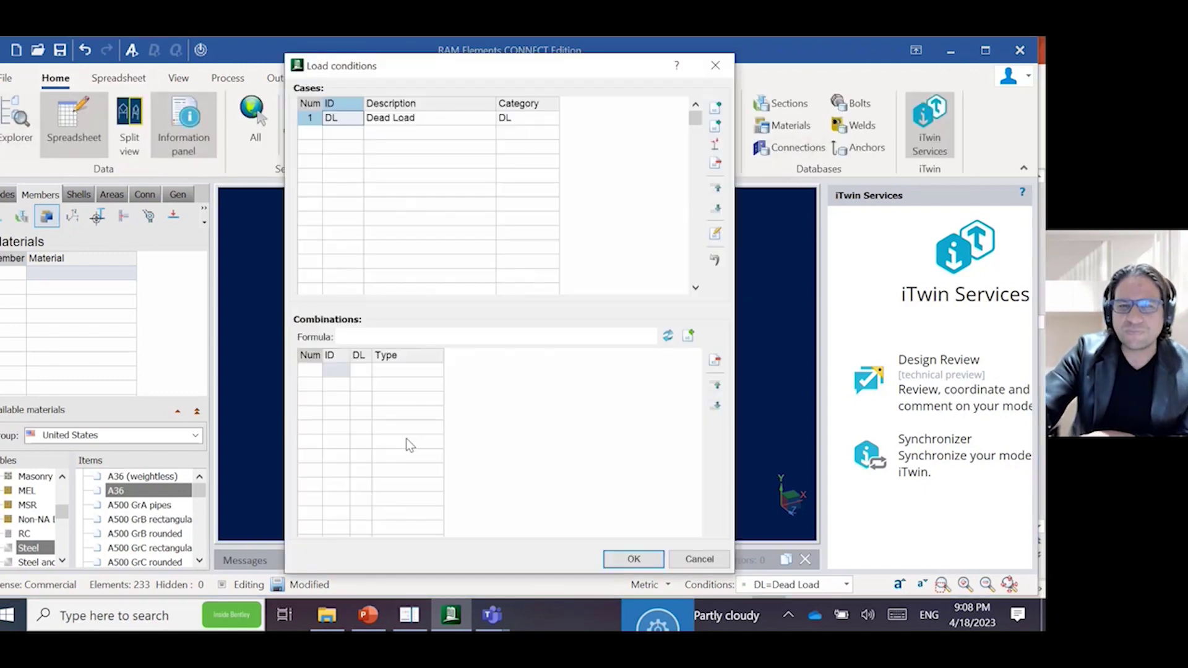
pyautogui.click(347, 133)
pyautogui.write('LL')
pyautogui.click(408, 139)
pyautogui.write('Carg')
pyautogui.press('BackSpace')
pyautogui.press('BackSpace')
pyautogui.press('BackSpace')
pyautogui.press('BackSpace')
pyautogui.write('Live Load')
pyautogui.press('Return')
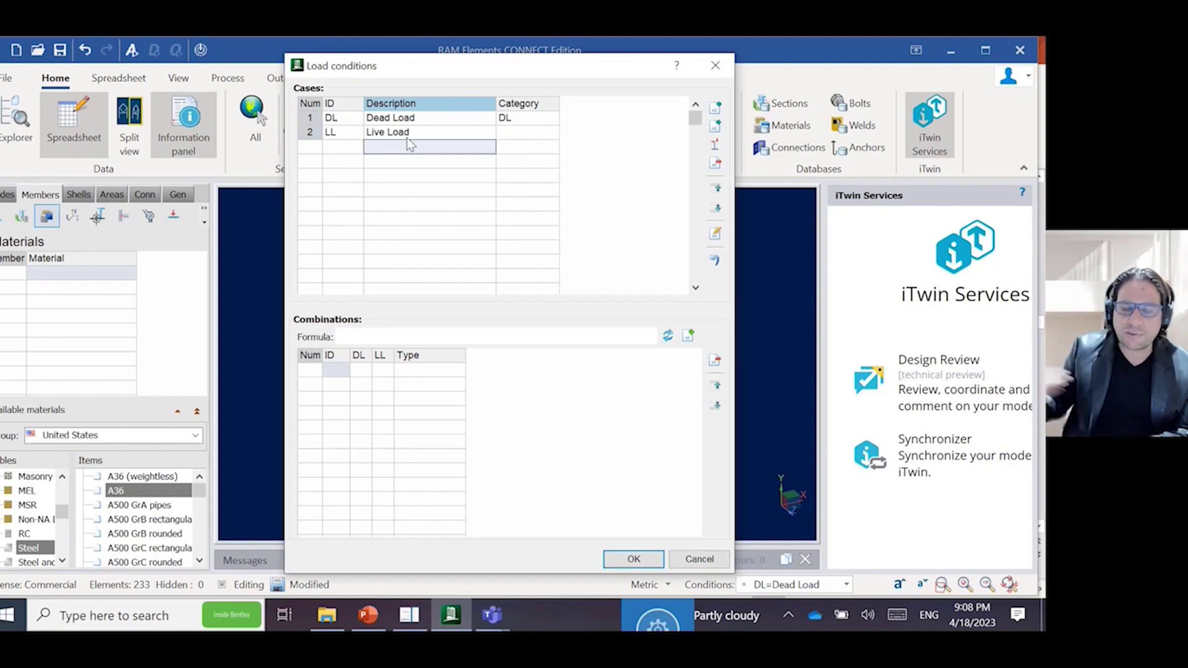
# Assign the LL category to the Live Load case.
pyautogui.click(518, 132)
pyautogui.click(521, 132)
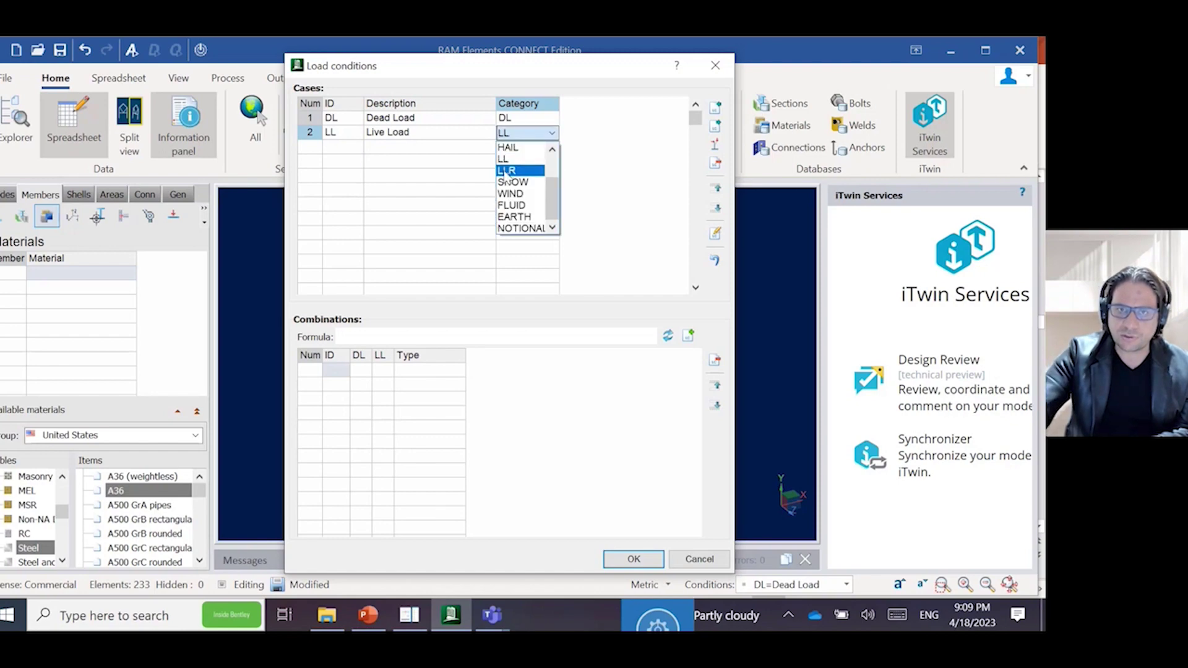
pyautogui.click(506, 159)
pyautogui.click(511, 164)
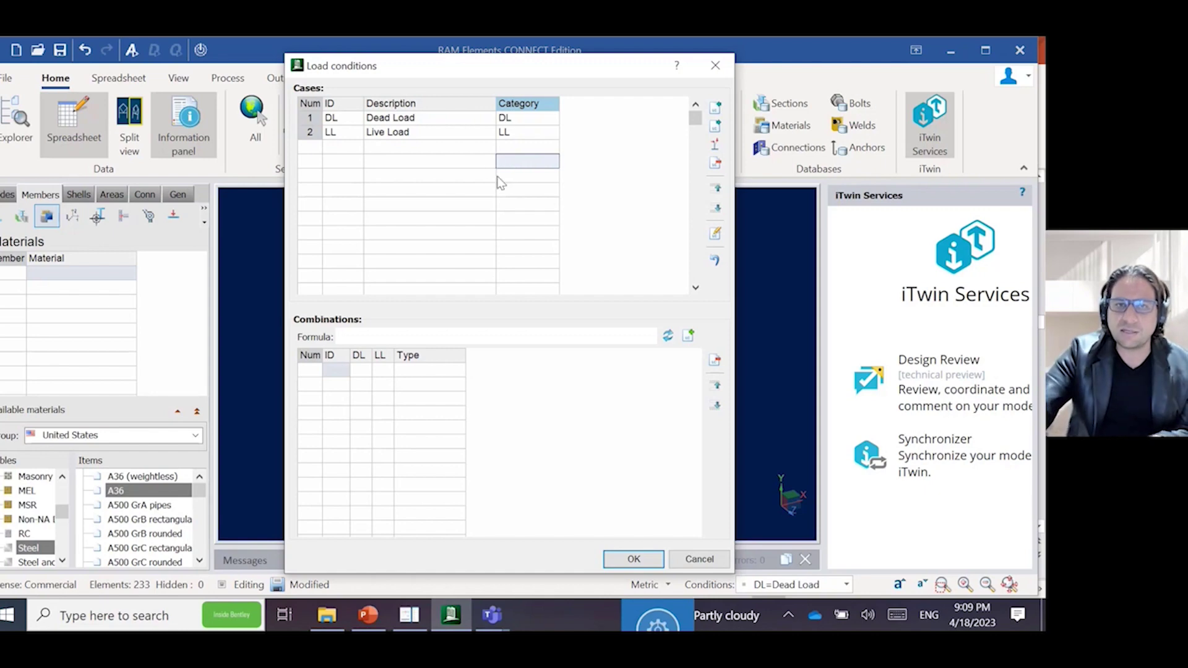
# Add a third load case with ID W, description Wind and category WIND.
pyautogui.click(334, 148)
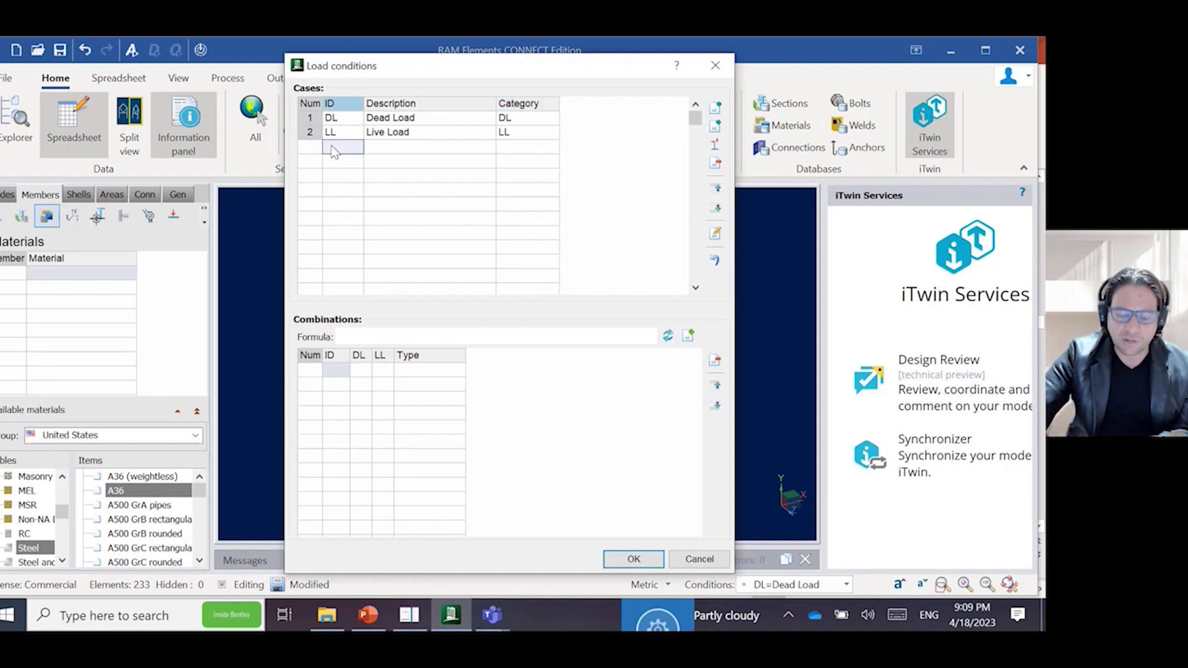
pyautogui.write('W')
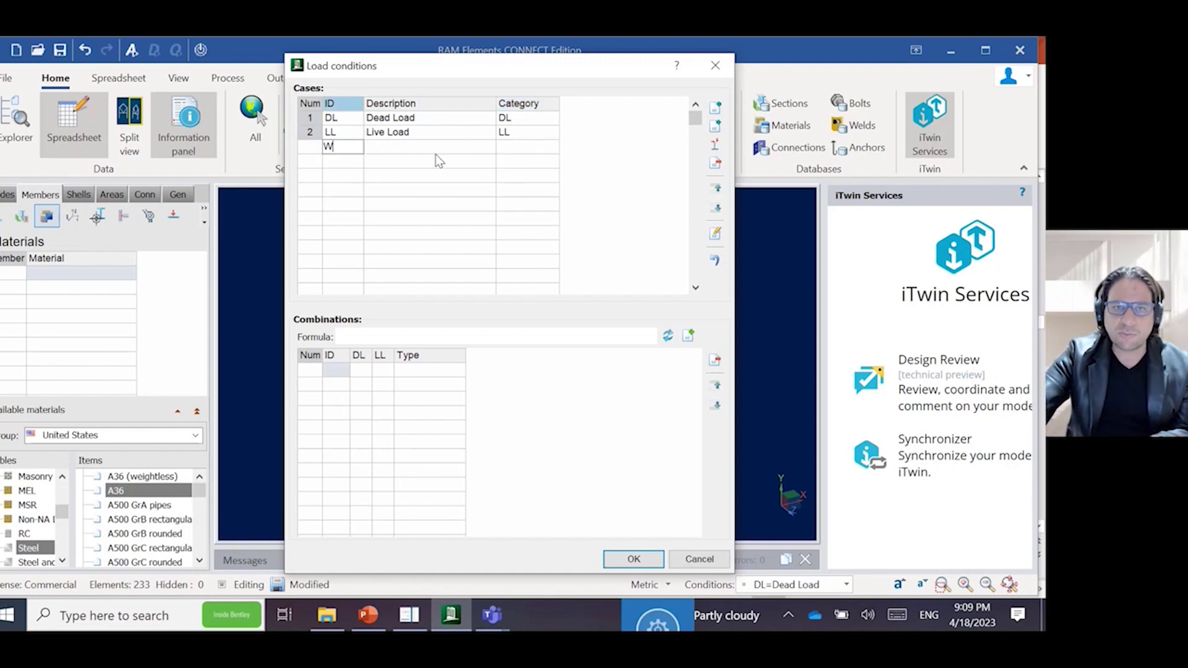
pyautogui.click(433, 152)
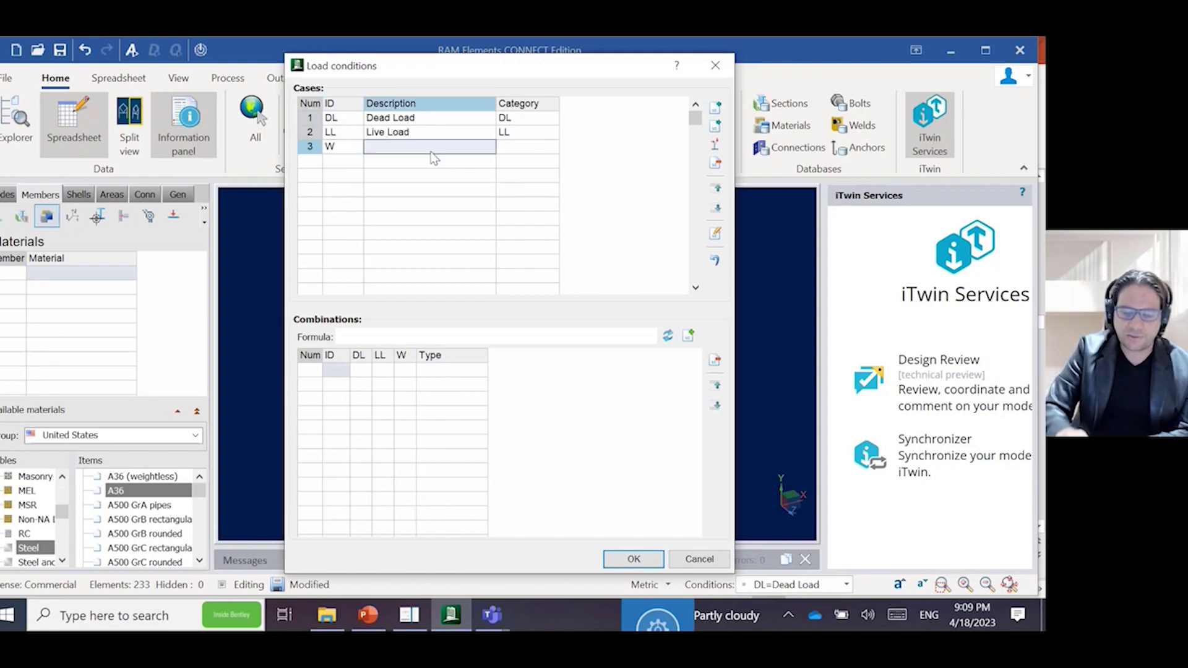
pyautogui.write('Wind')
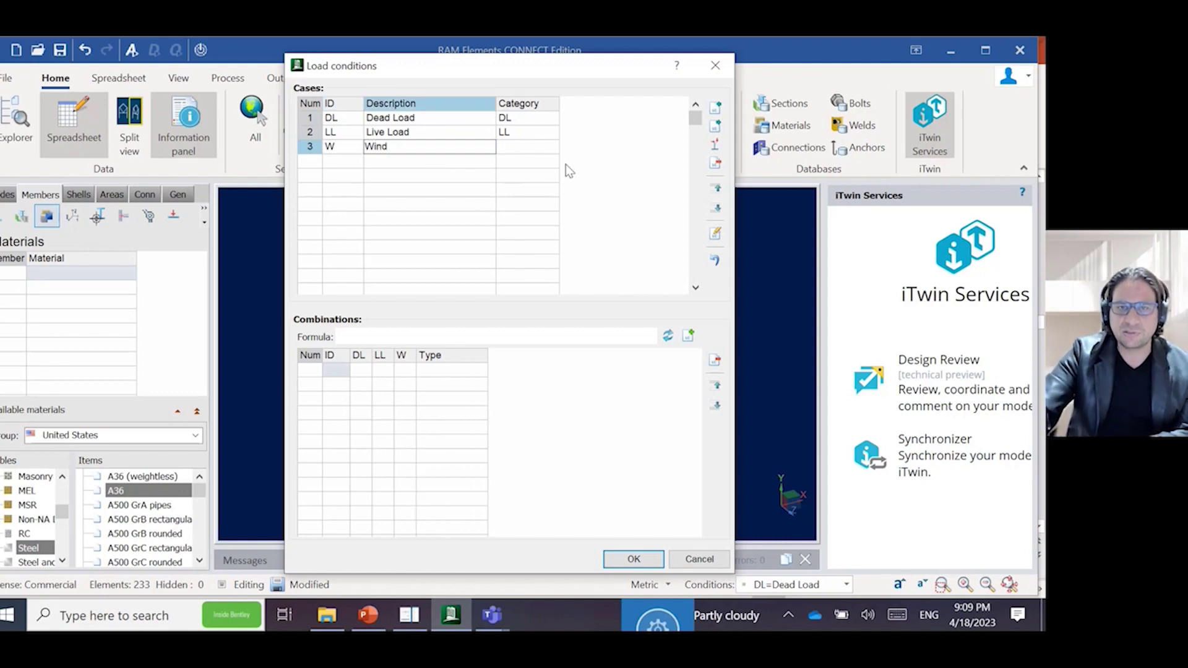
pyautogui.click(547, 149)
pyautogui.click(547, 151)
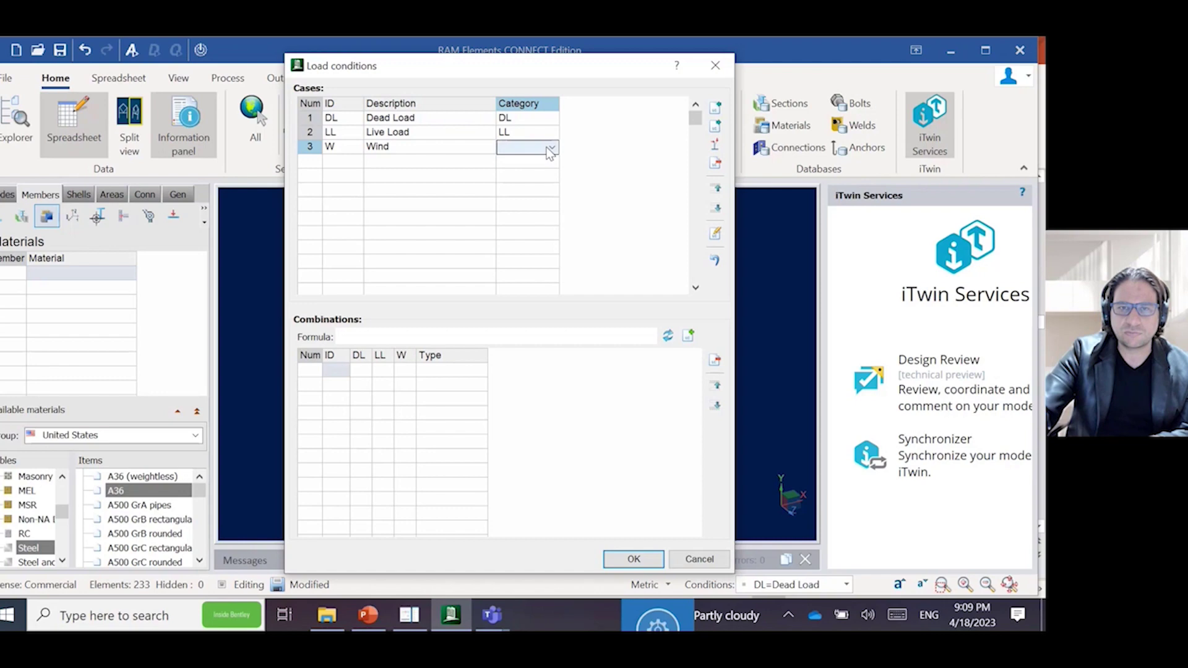
pyautogui.click(549, 148)
pyautogui.scroll(-2, 551, 193)
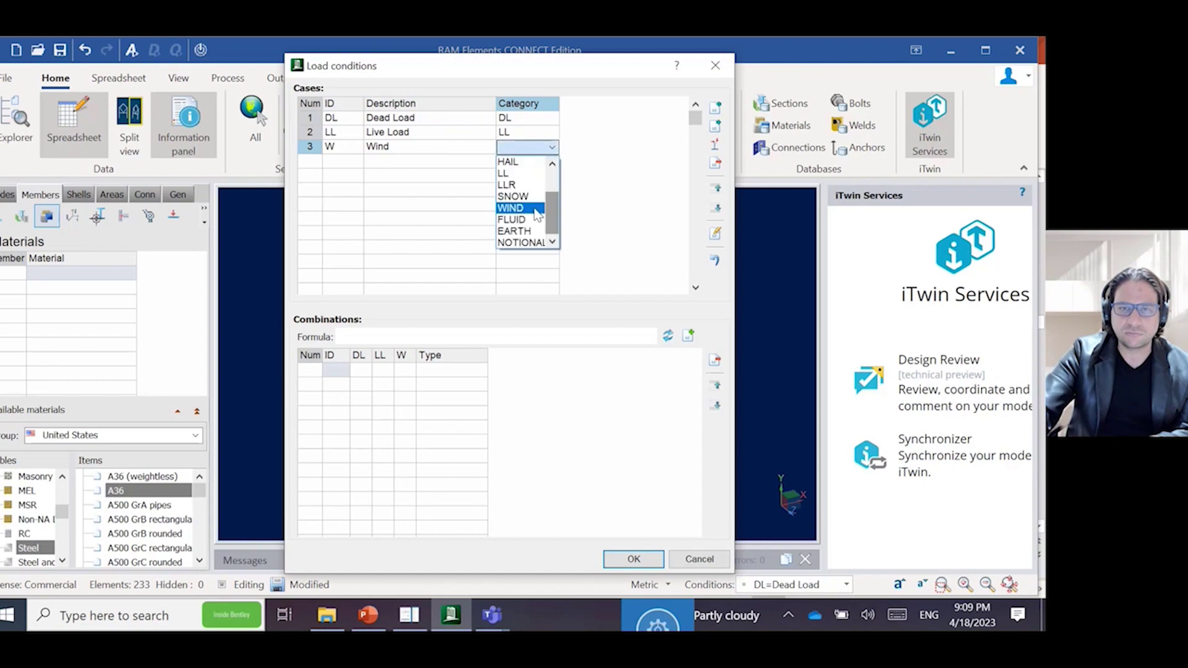
pyautogui.click(535, 209)
# Add two seismic load cases with the IDs SX and SZ below the wind case.
pyautogui.click(356, 162)
pyautogui.write('S')
pyautogui.click(399, 162)
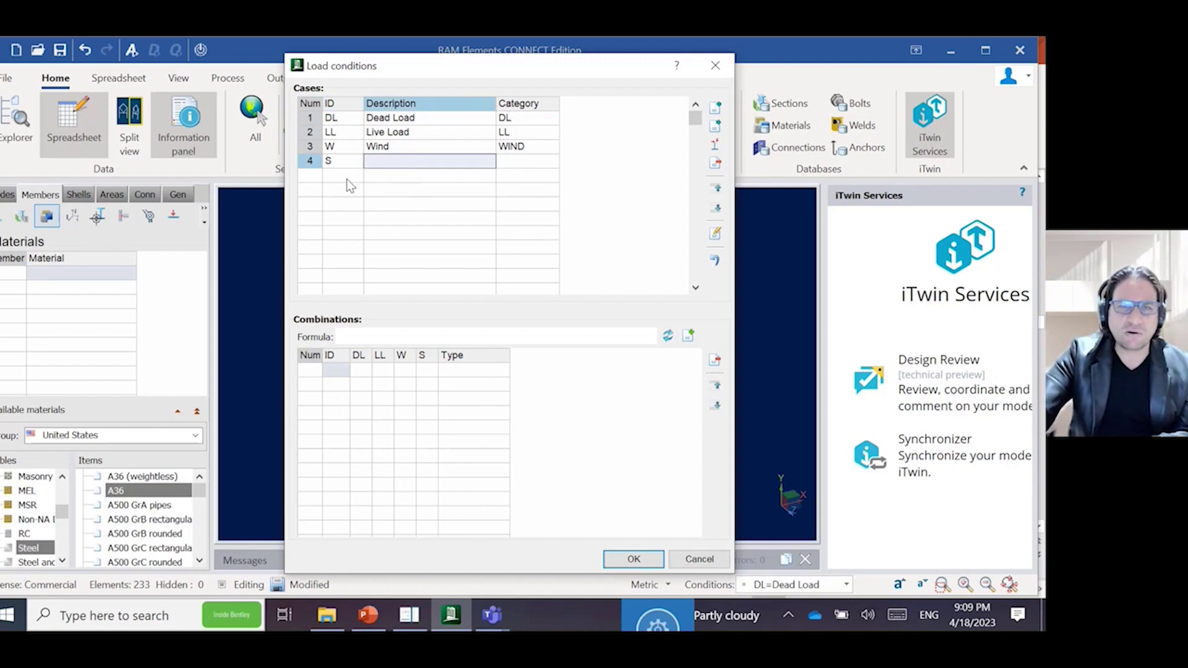
pyautogui.click(342, 162)
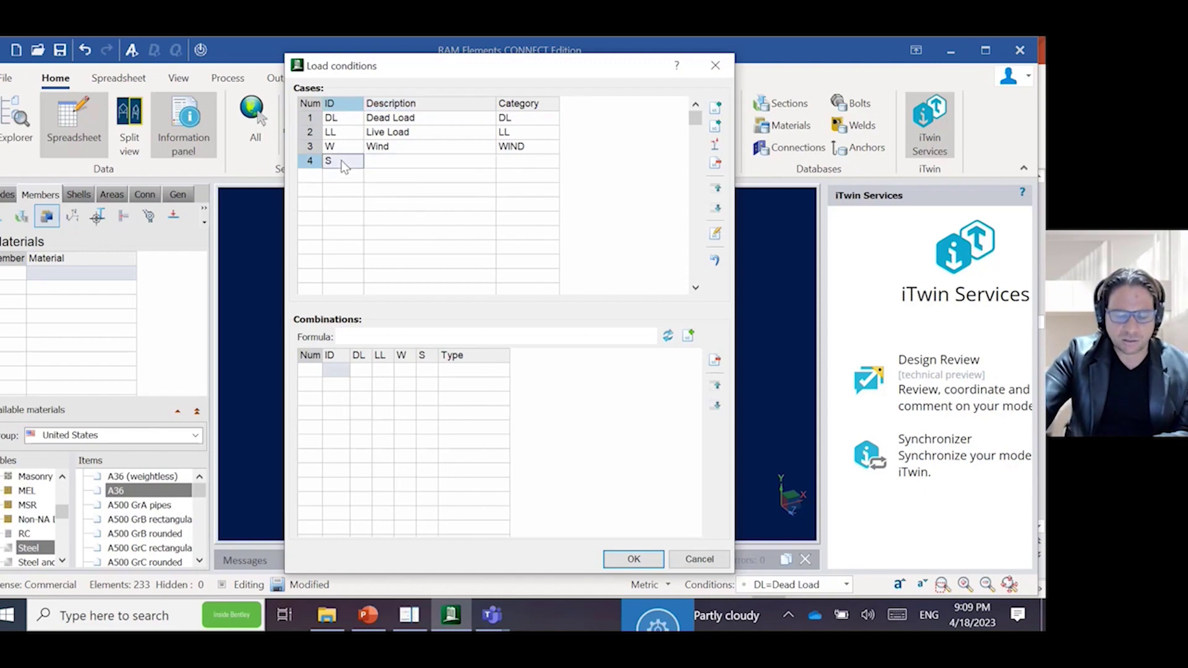
pyautogui.write('X')
pyautogui.click(347, 175)
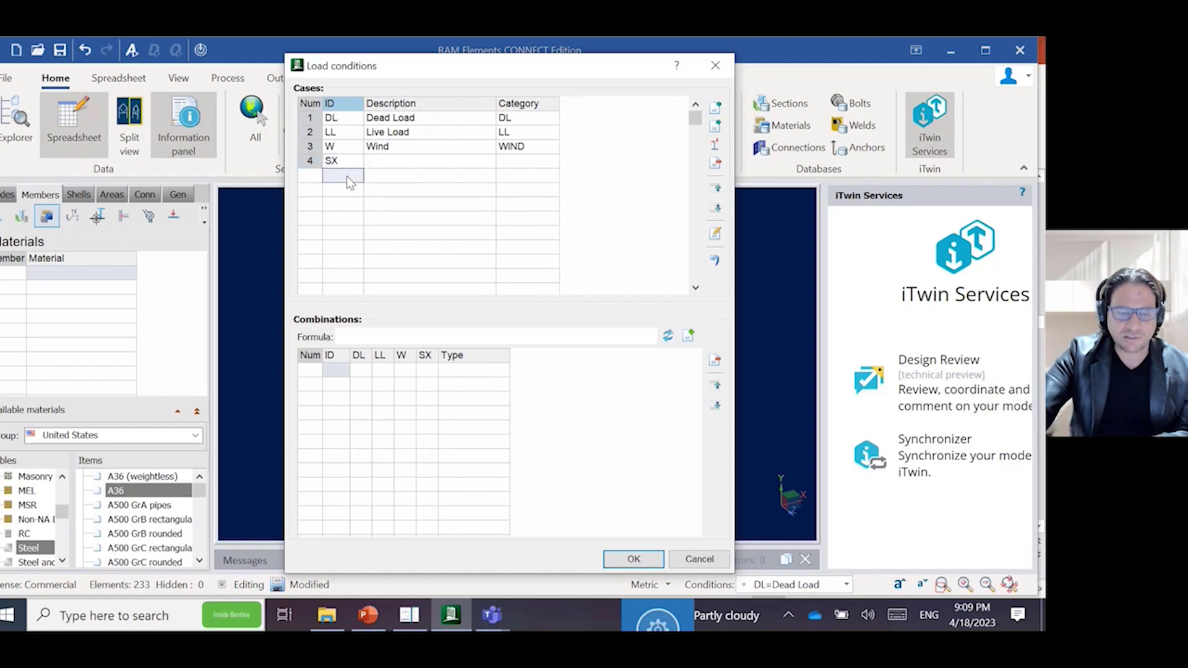
pyautogui.write('SZ')
# Describe the SX case as Seismic and assign the EQ category to both the SX and SZ cases.
pyautogui.click(400, 163)
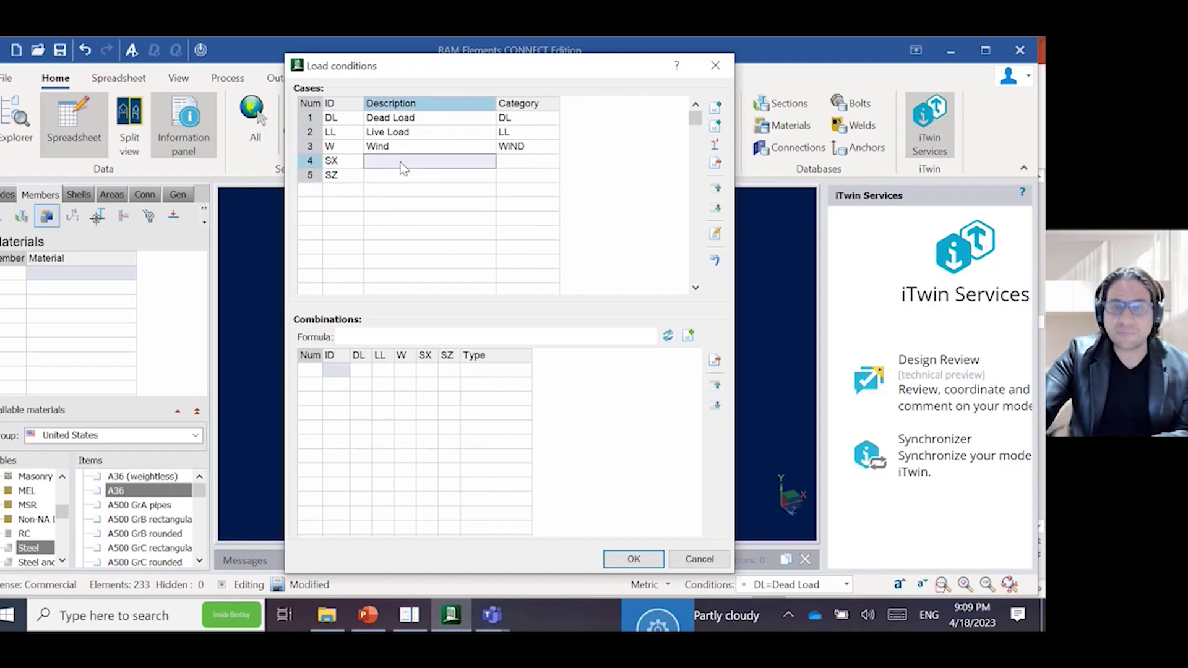
pyautogui.write('Seismic')
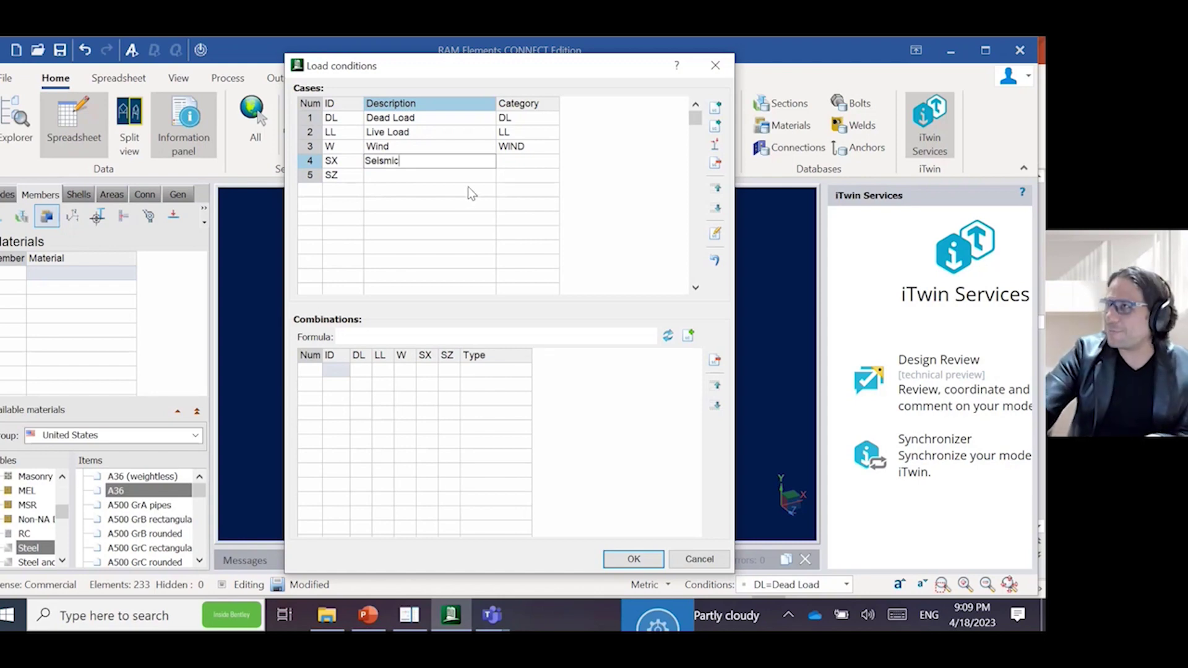
pyautogui.click(541, 164)
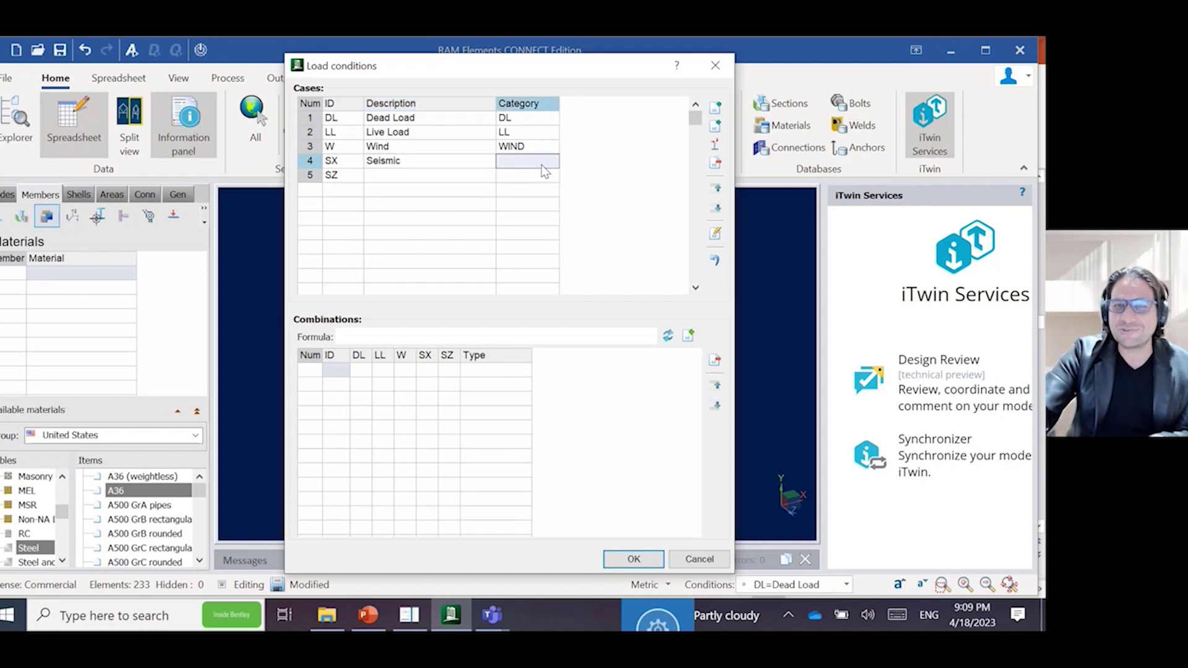
pyautogui.click(540, 164)
pyautogui.click(542, 165)
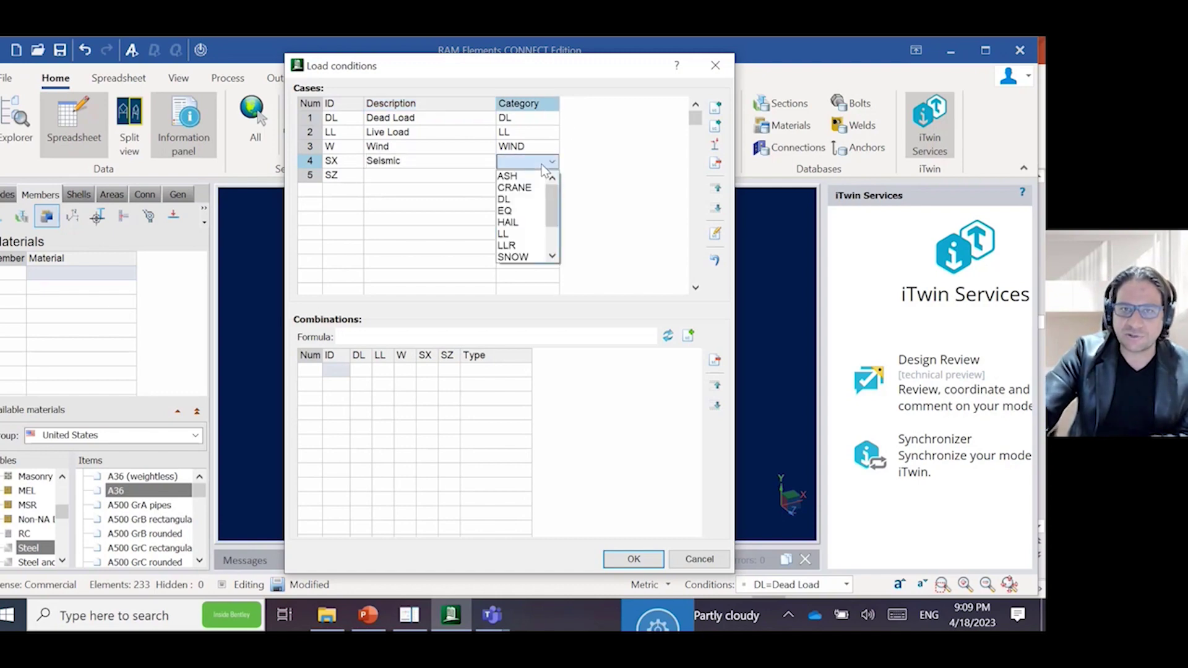
pyautogui.click(522, 214)
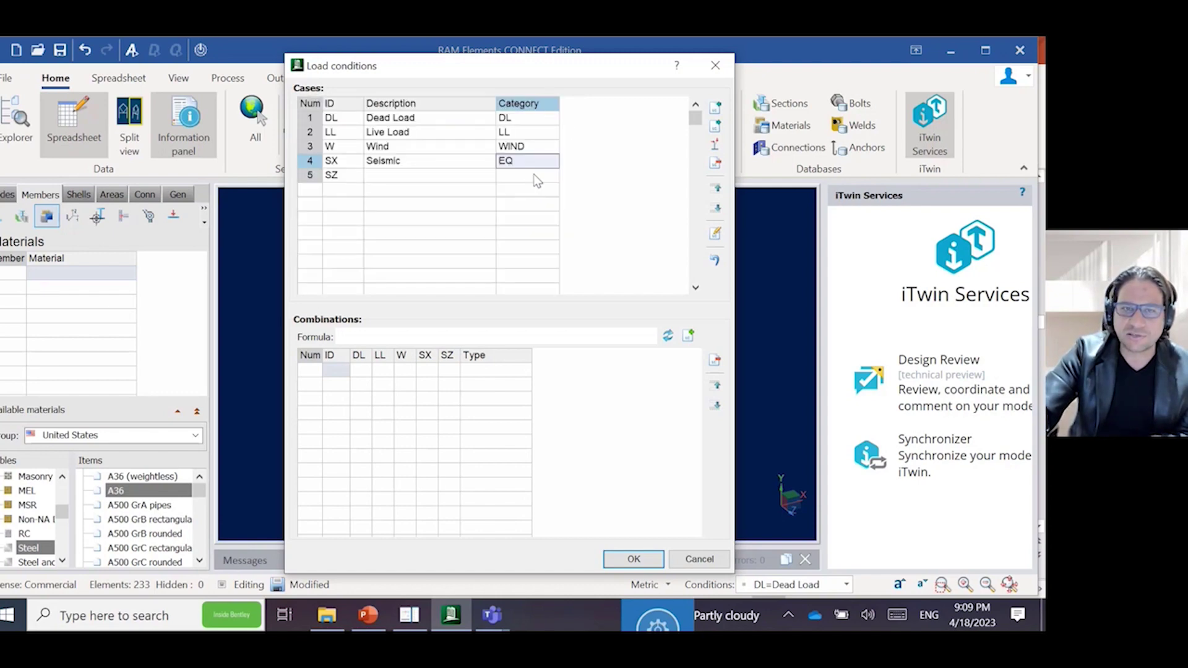
pyautogui.click(534, 175)
pyautogui.click(533, 175)
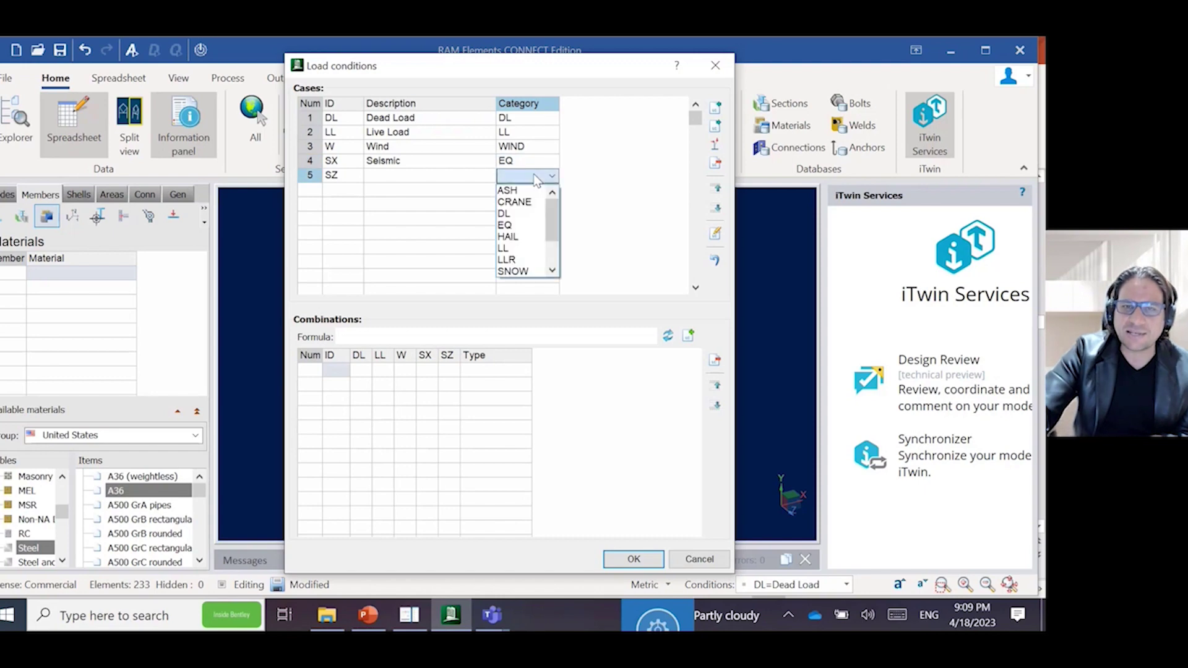
pyautogui.click(521, 229)
# Extend the description of the SX case to Seismic X.
pyautogui.click(440, 176)
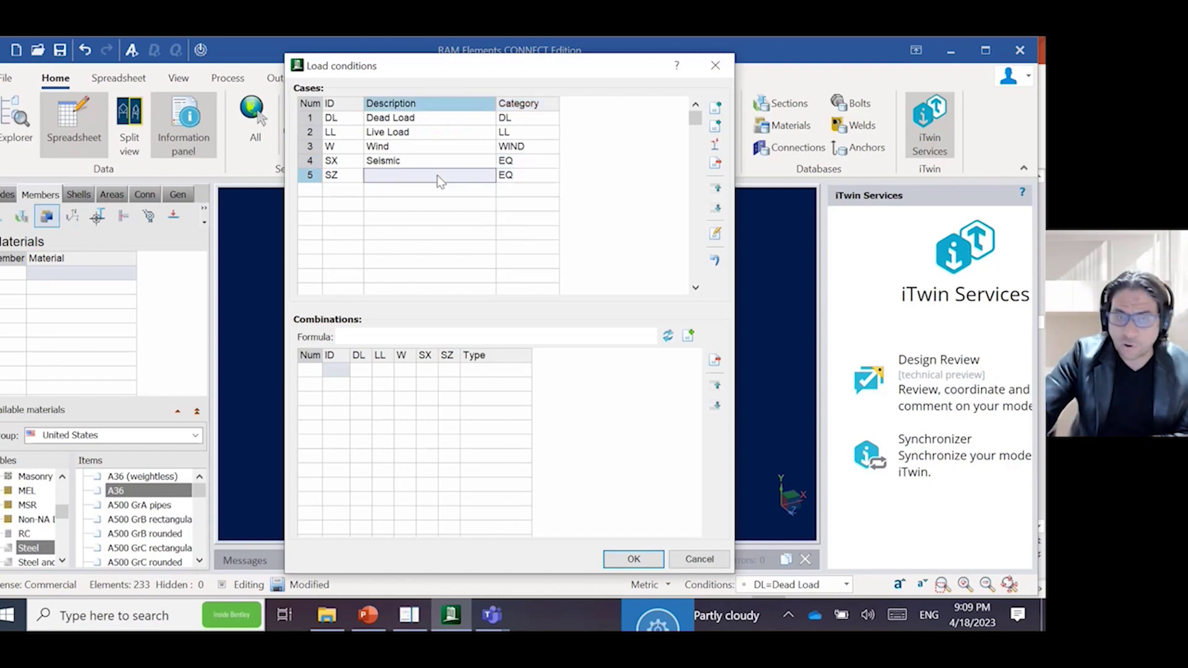
pyautogui.click(433, 162)
pyautogui.click(433, 162)
pyautogui.press('End')
pyautogui.write('Z')
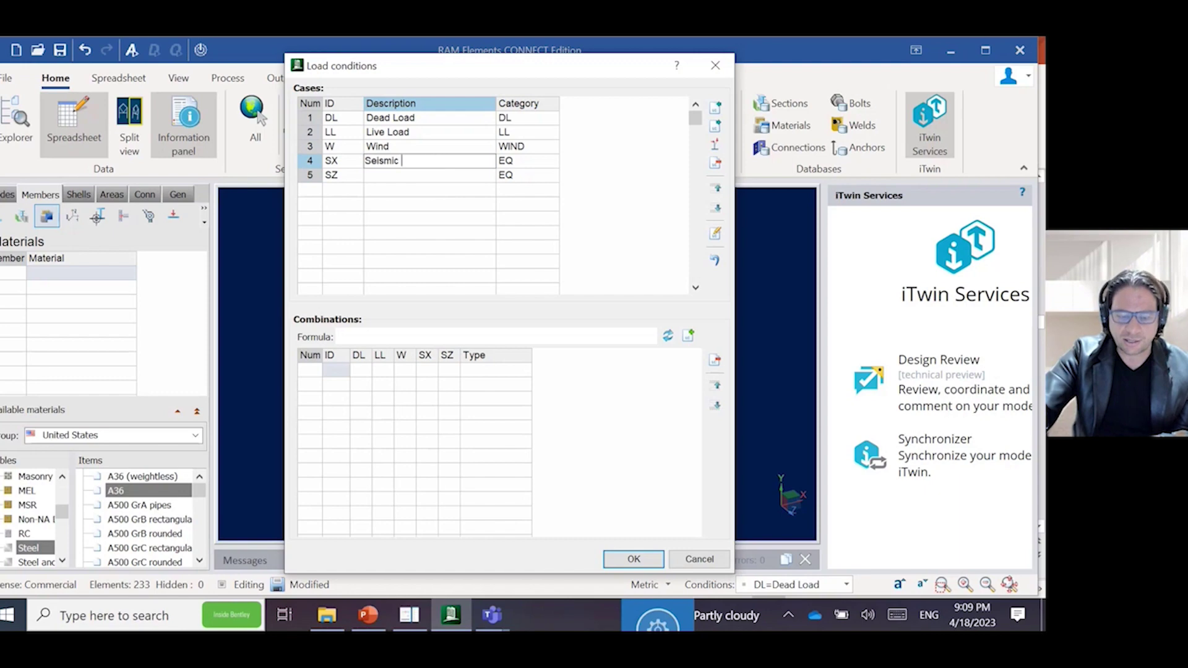
pyautogui.press('BackSpace')
pyautogui.write('X')
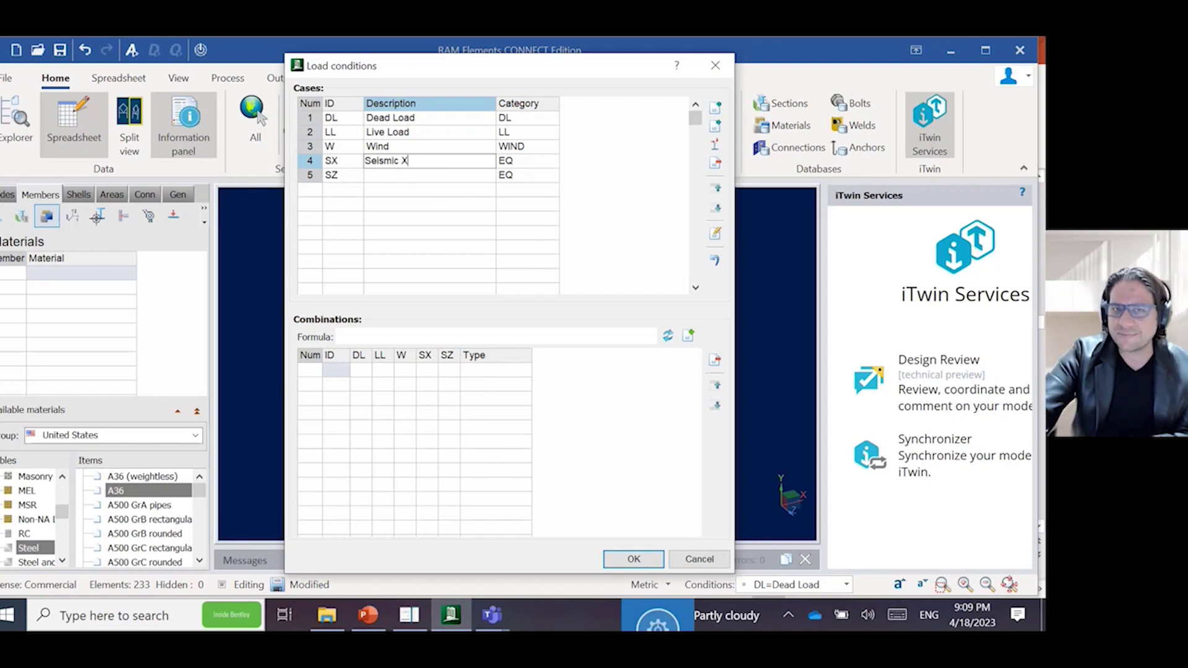
# Copy the SX description to the SZ case, change it to Seismic Z, and accept the load conditions.
pyautogui.click(417, 183)
pyautogui.click(416, 174)
pyautogui.click(417, 163)
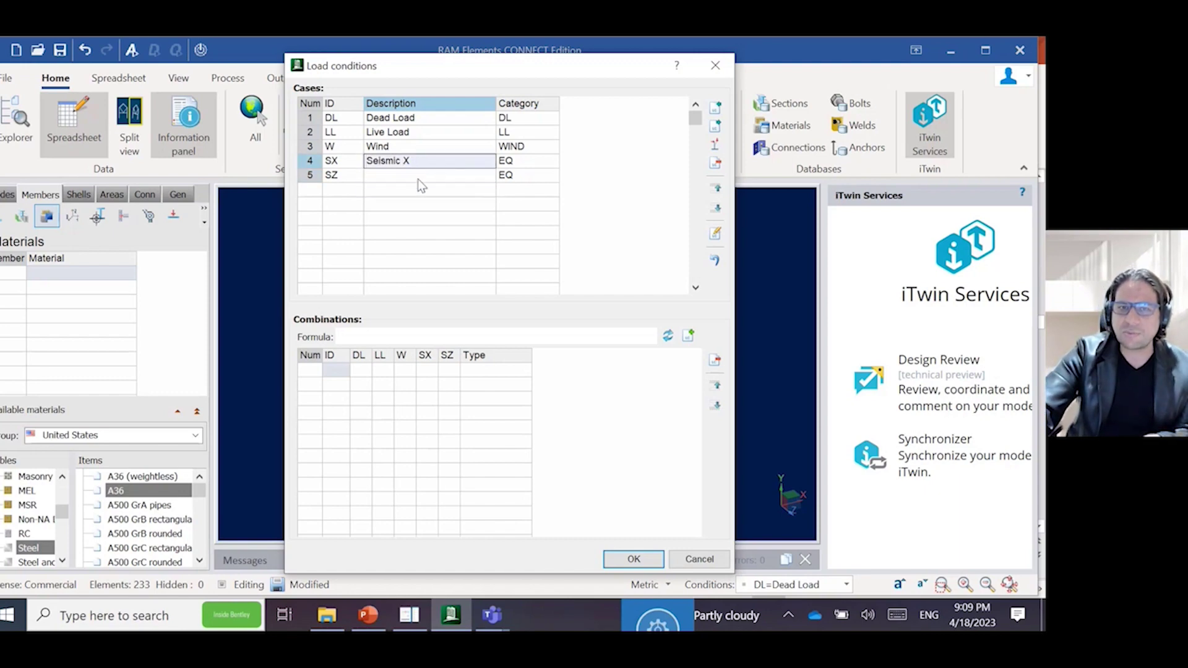
pyautogui.click(418, 180)
pyautogui.write('Seismic X')
pyautogui.doubleClick(418, 176)
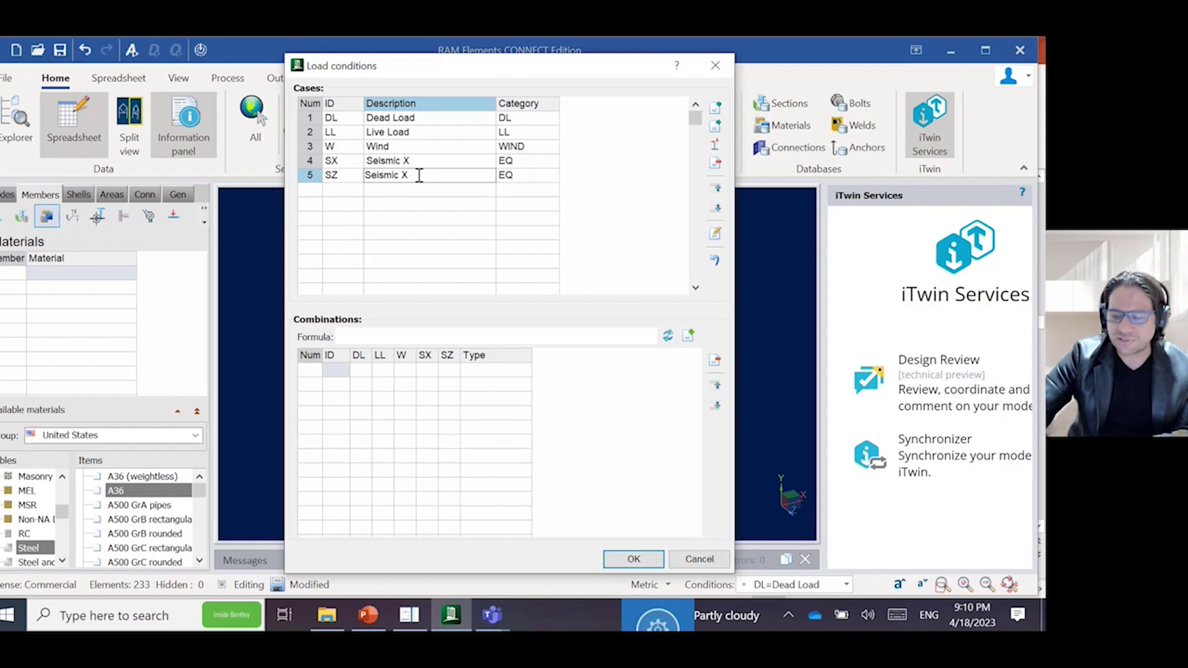
pyautogui.press('BackSpace')
pyautogui.write('Z')
pyautogui.click(427, 190)
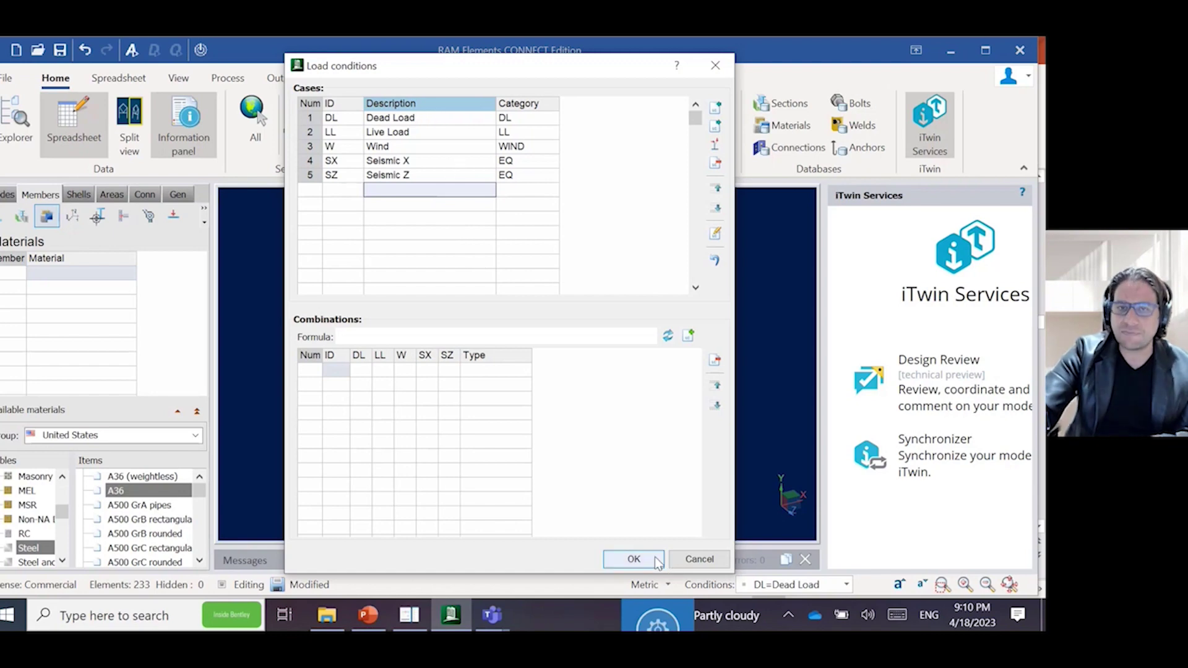
pyautogui.click(630, 558)
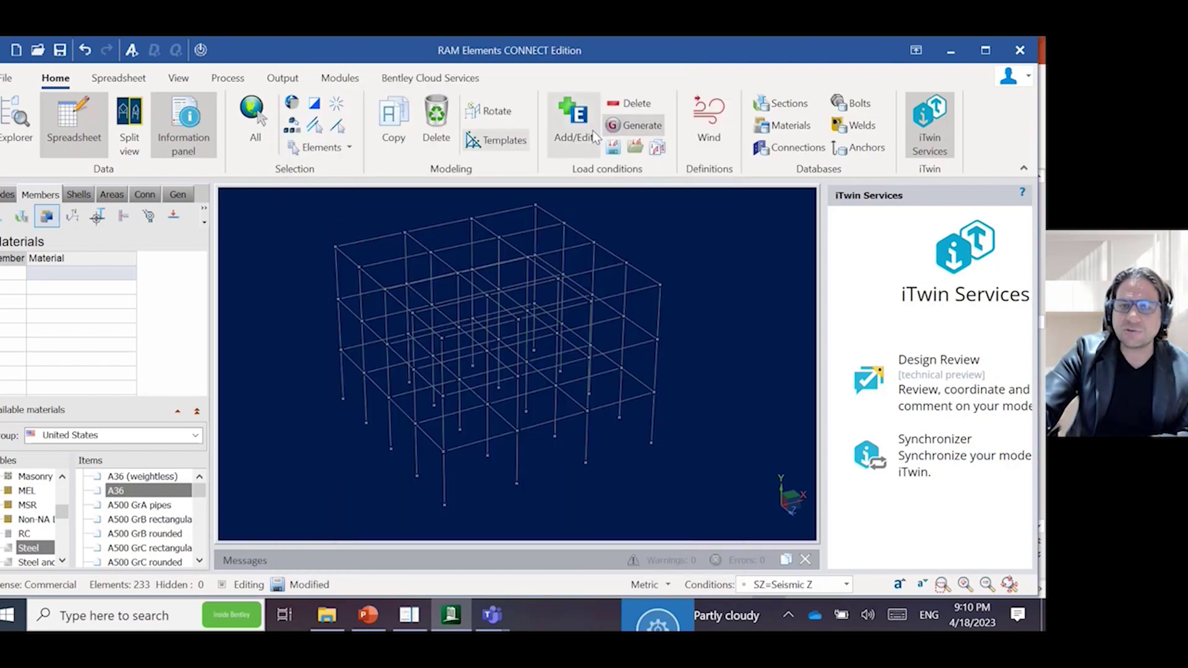
# Reopen the load conditions, examine the combinations table for manual entry, and close the dialog without changes.
pyautogui.click(570, 134)
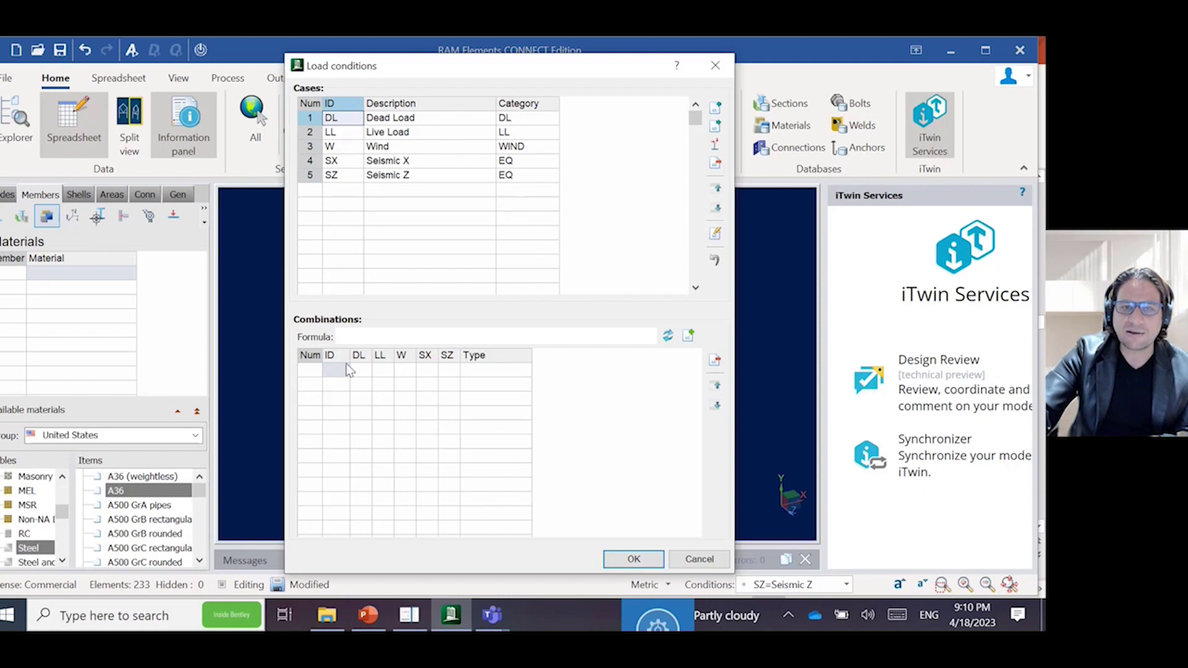
pyautogui.click(311, 376)
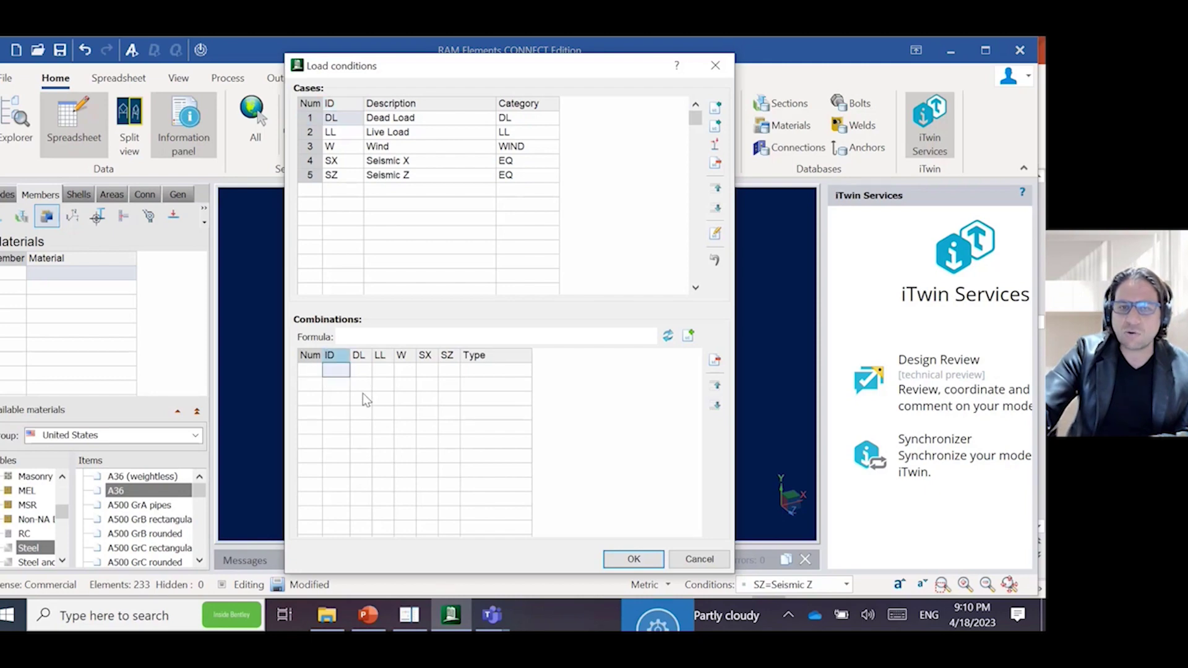
pyautogui.click(305, 371)
pyautogui.moveTo(307, 374); pyautogui.dragTo(513, 482)
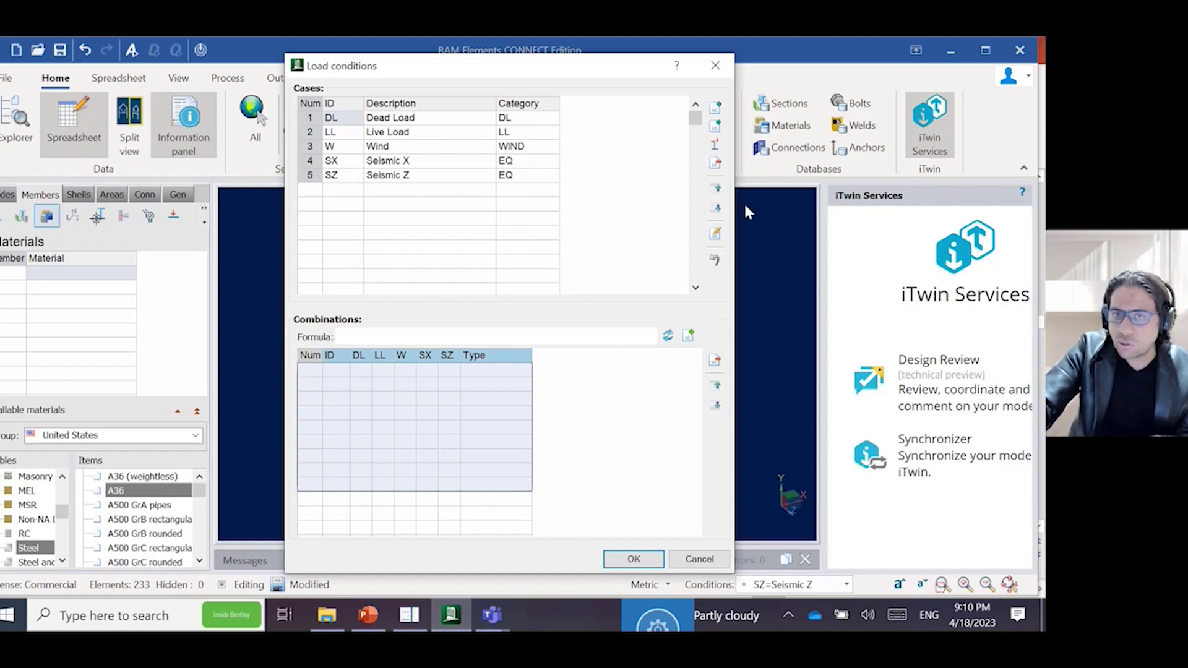
pyautogui.click(715, 65)
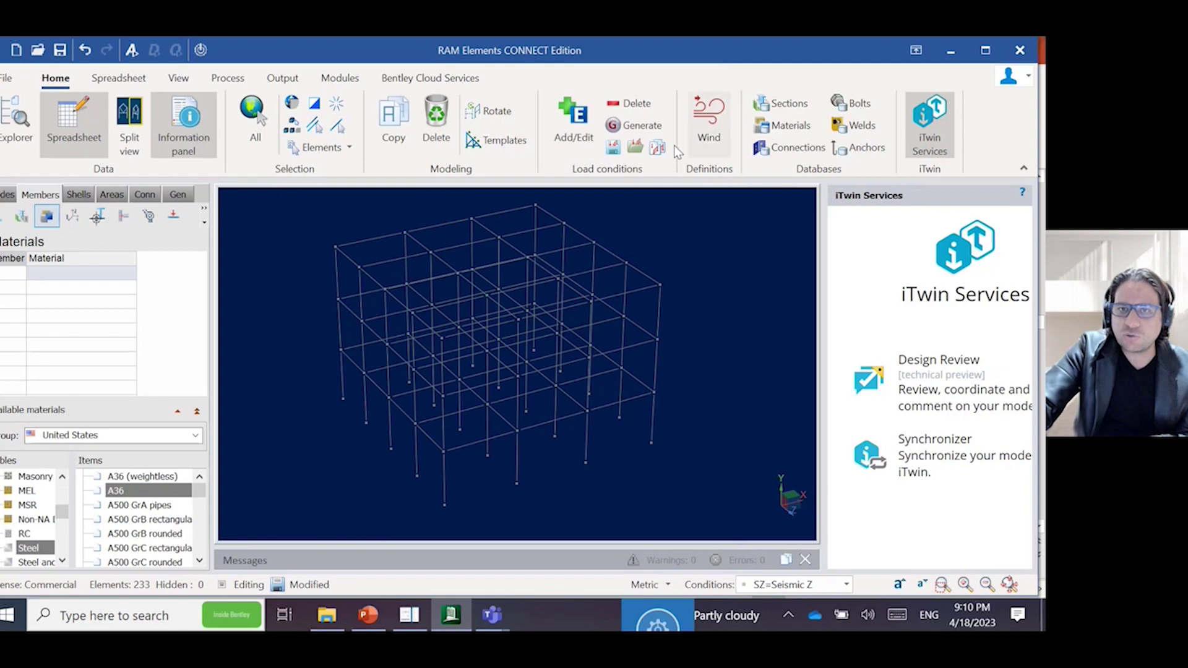
# Generate all listed load combinations from the ASCE 7-16 LRFD factored load combos file and reopen the load conditions to review them.
pyautogui.click(656, 125)
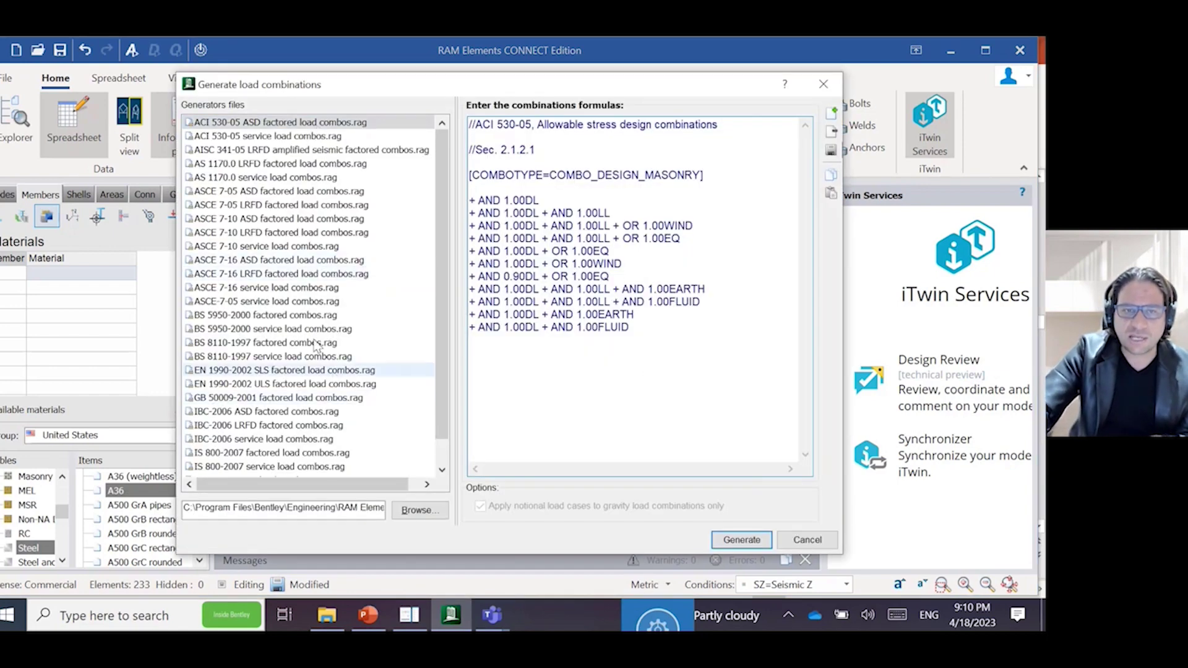
pyautogui.doubleClick(279, 273)
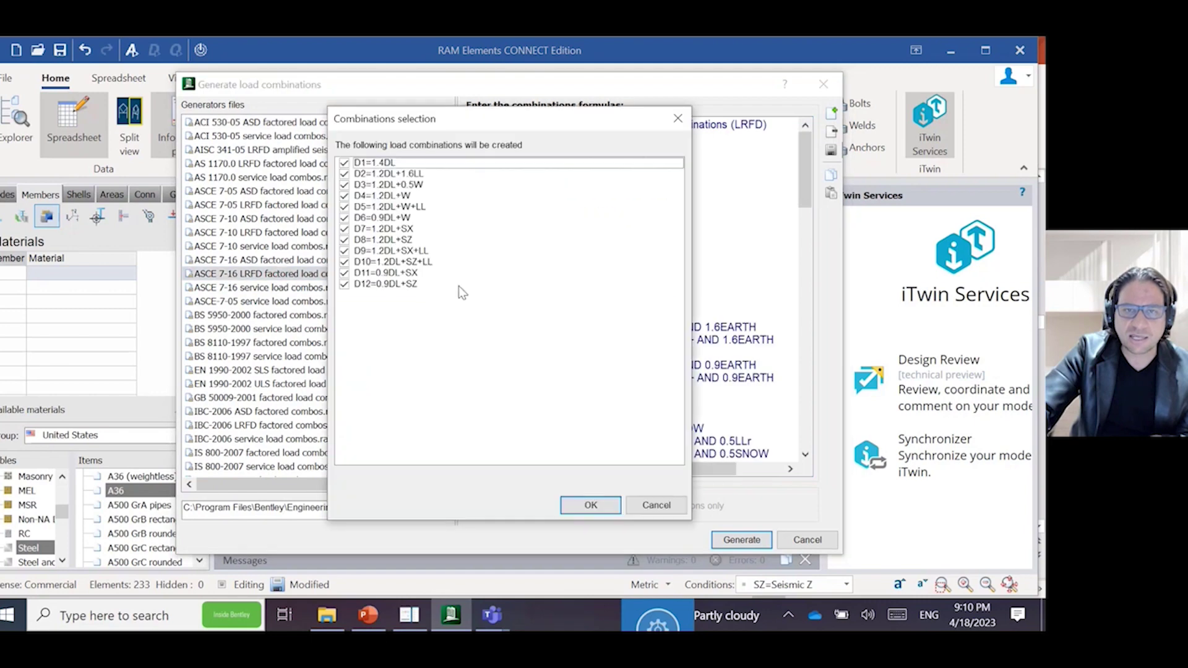
pyautogui.click(591, 505)
pyautogui.click(628, 350)
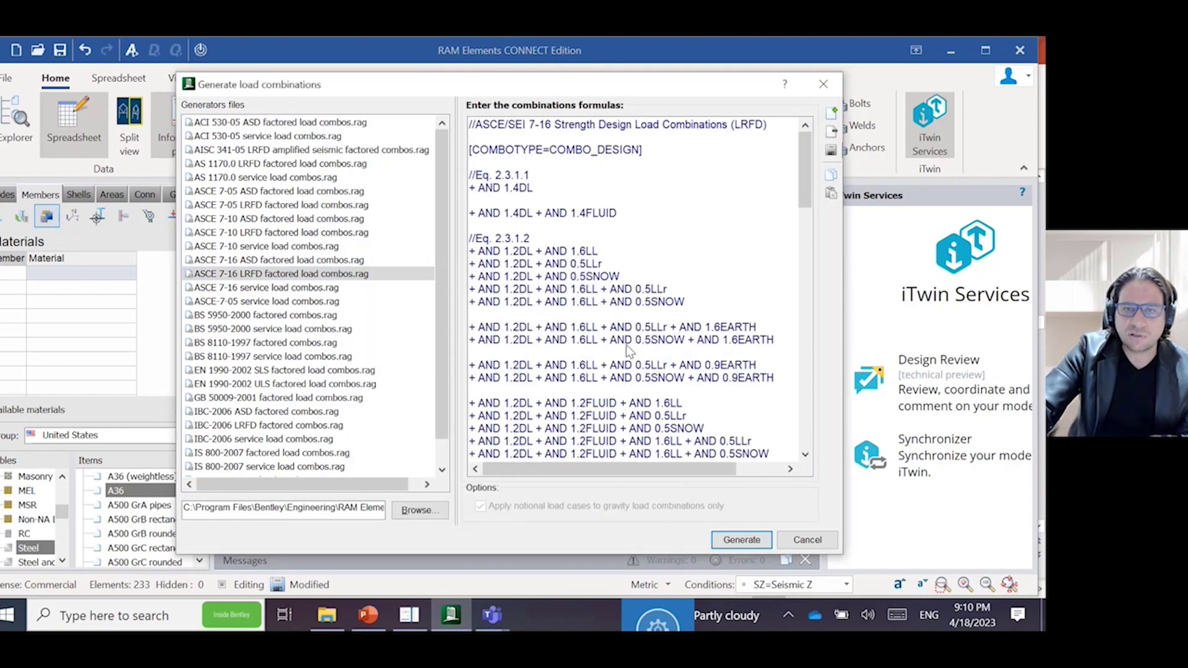
pyautogui.click(574, 128)
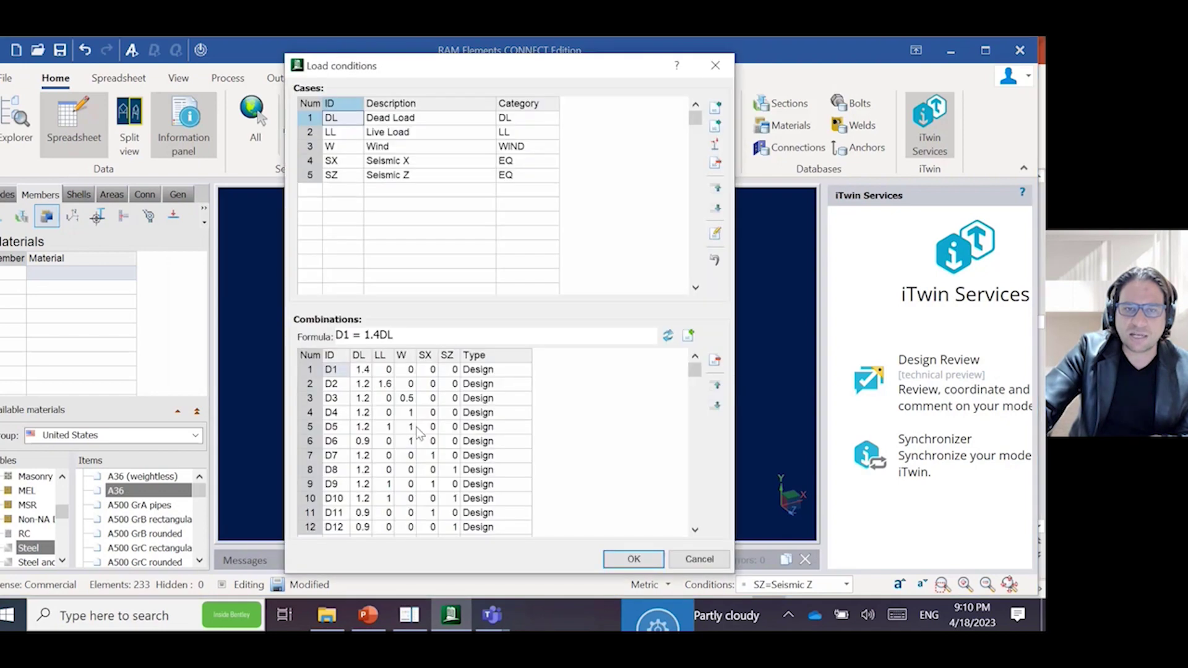
# Switch to the PowerPoint presentation and show the slides from the primary load cases to the live load table.
pyautogui.click(365, 621)
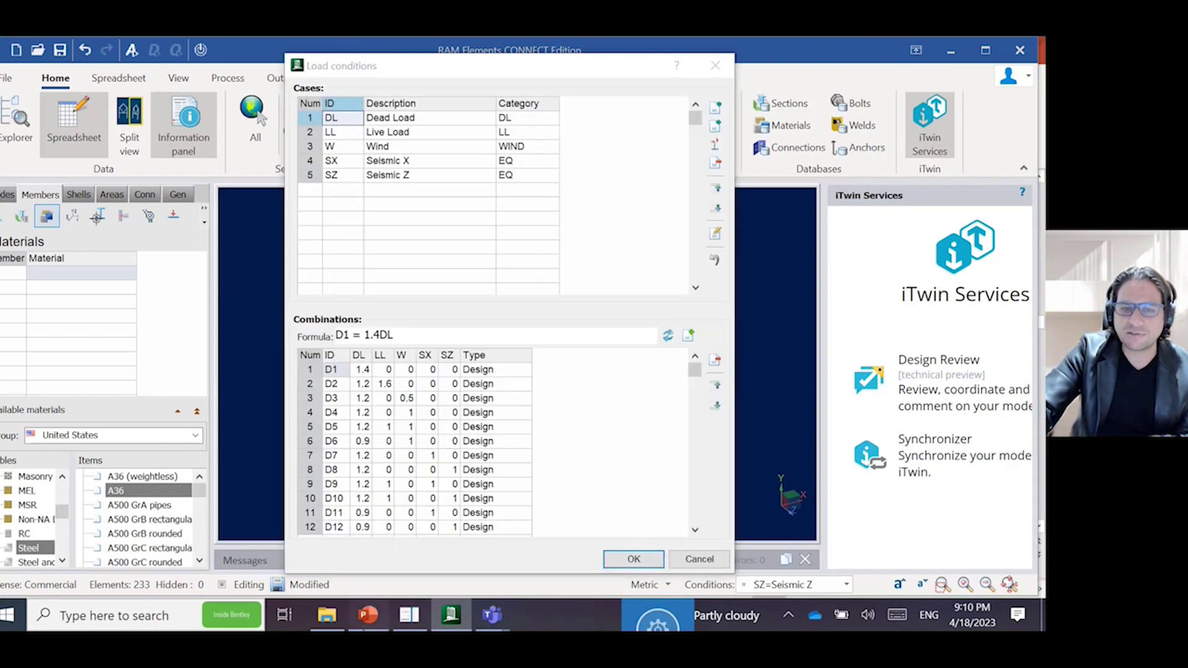
pyautogui.scroll(-3, 121, 455)
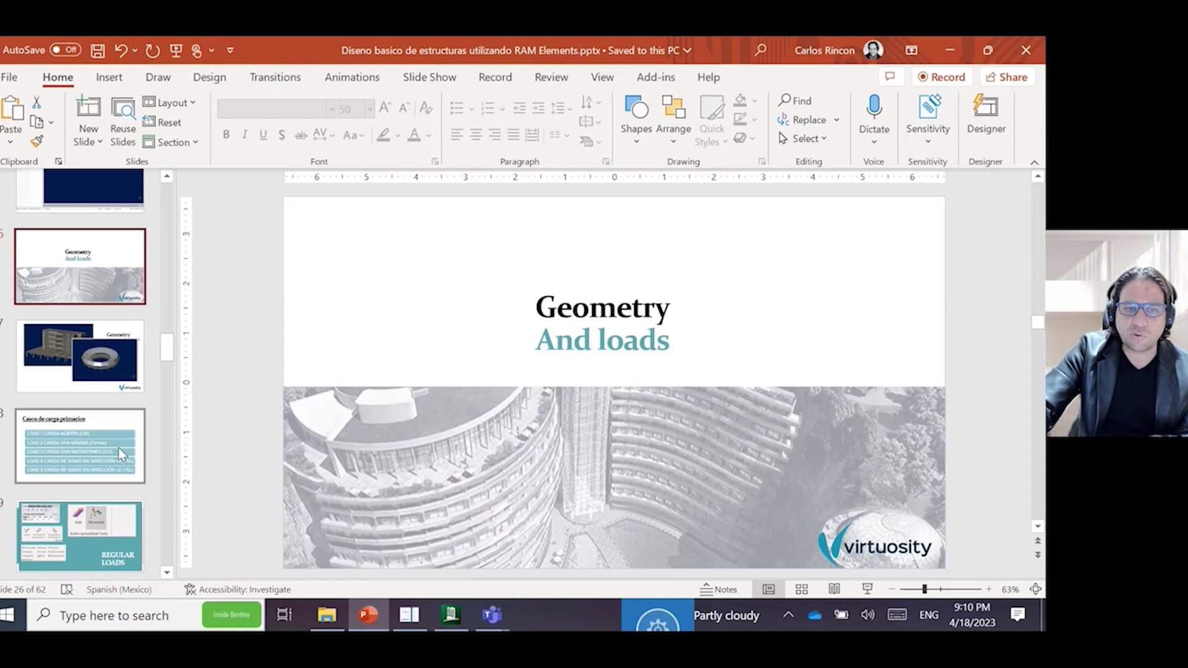
pyautogui.click(122, 455)
pyautogui.click(867, 589)
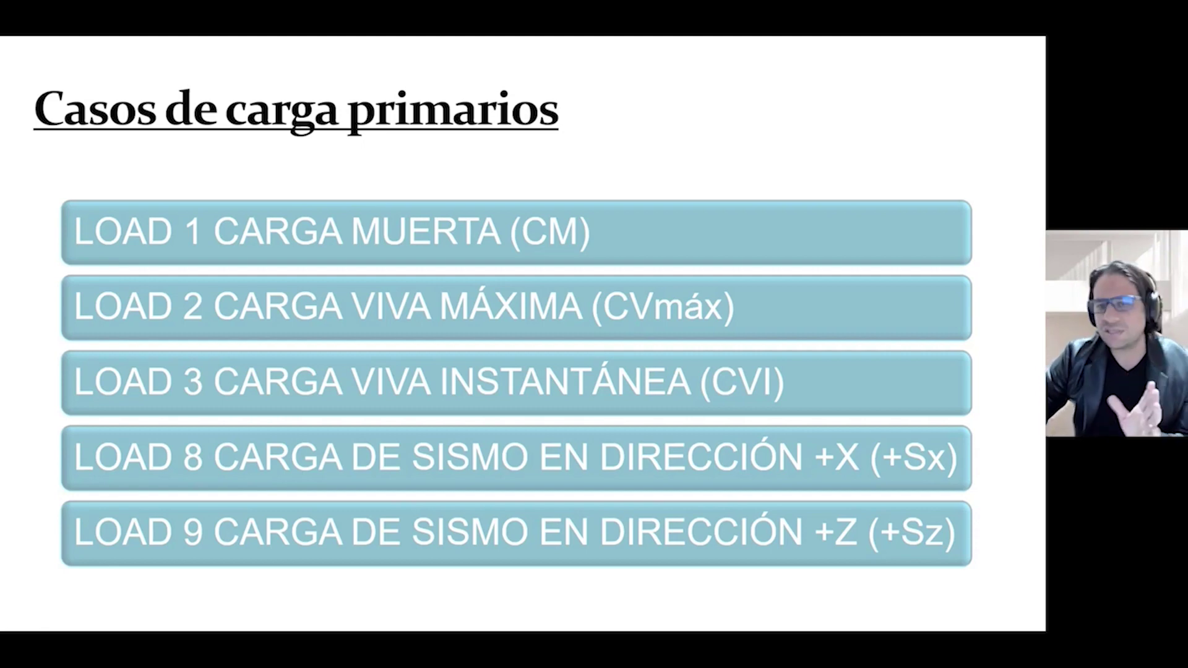
pyautogui.press('Right')
pyautogui.press('Right')
pyautogui.press('Right')
pyautogui.press('Right')
pyautogui.press('Right')
pyautogui.press('Right')
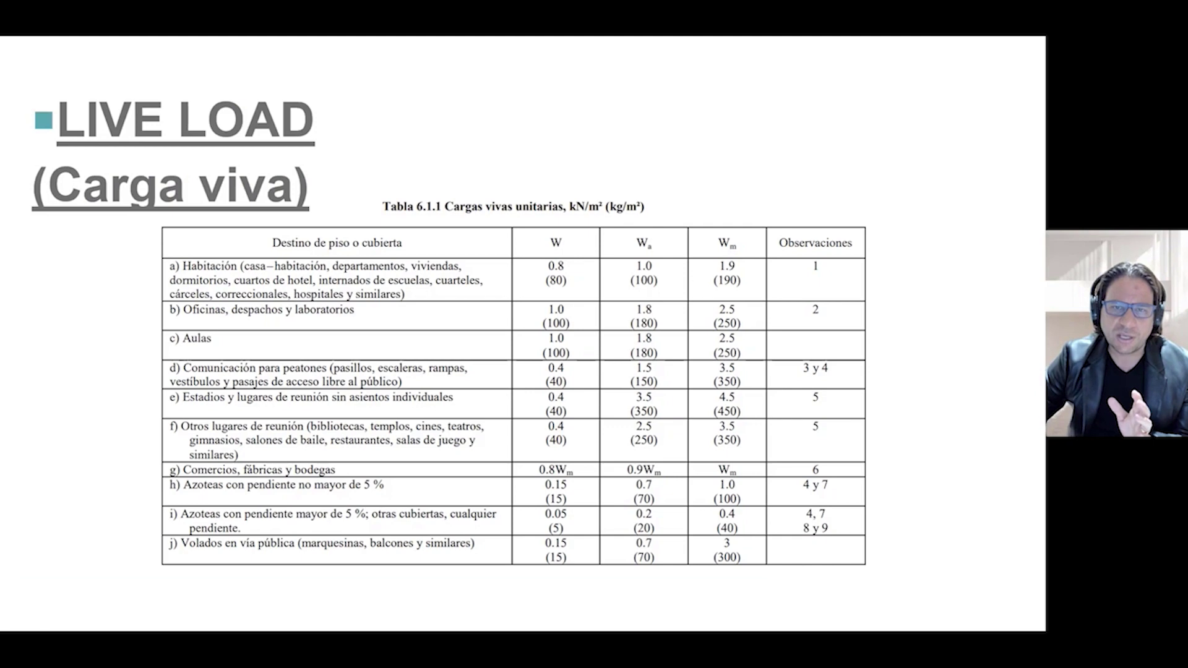
# Show the Standard Combinations slides for Grupo A and Grupo B, and end the slide show.
pyautogui.press('Right')
pyautogui.press('Right')
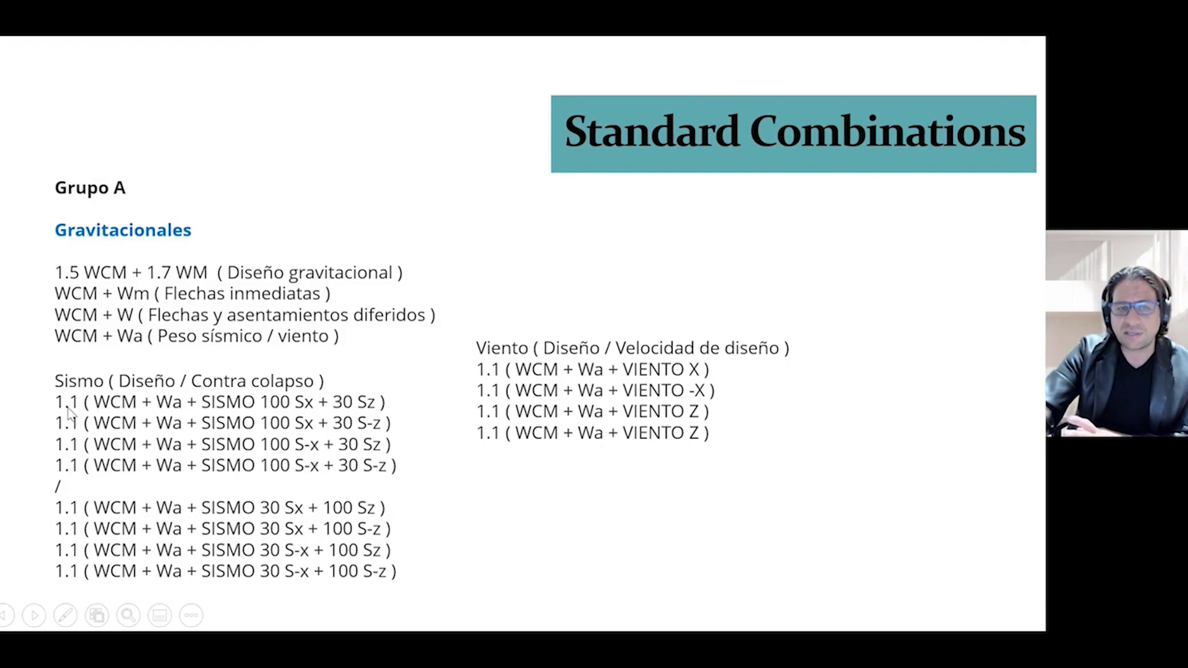
pyautogui.click(184, 278)
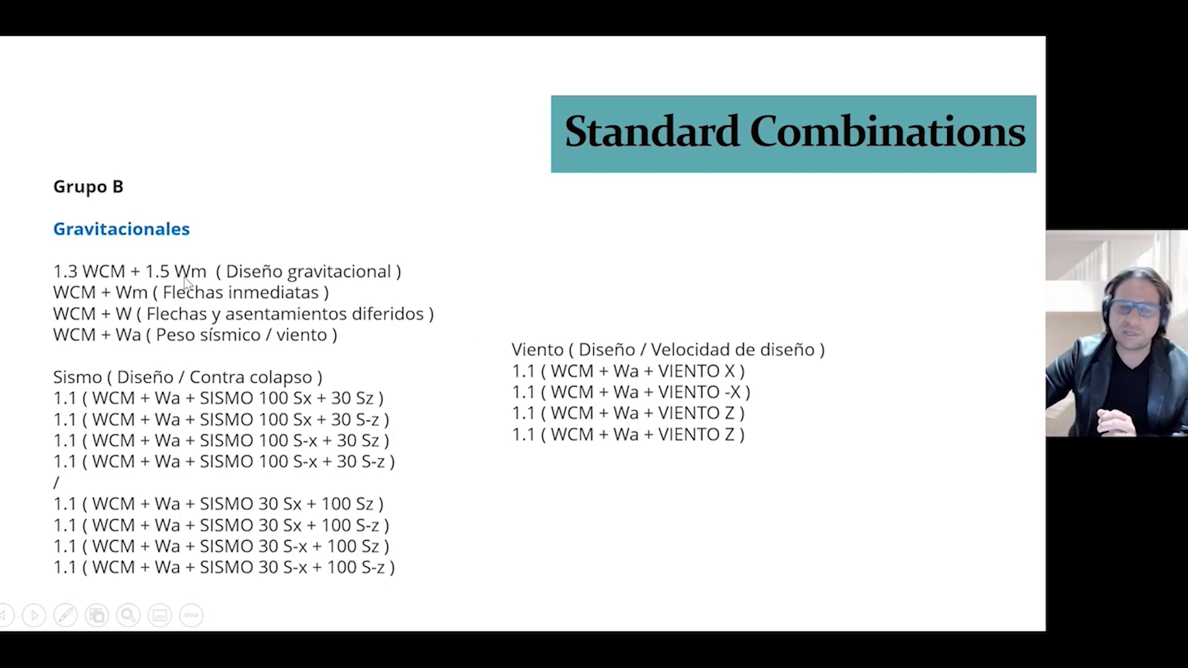
pyautogui.rightClick(464, 337)
pyautogui.click(540, 581)
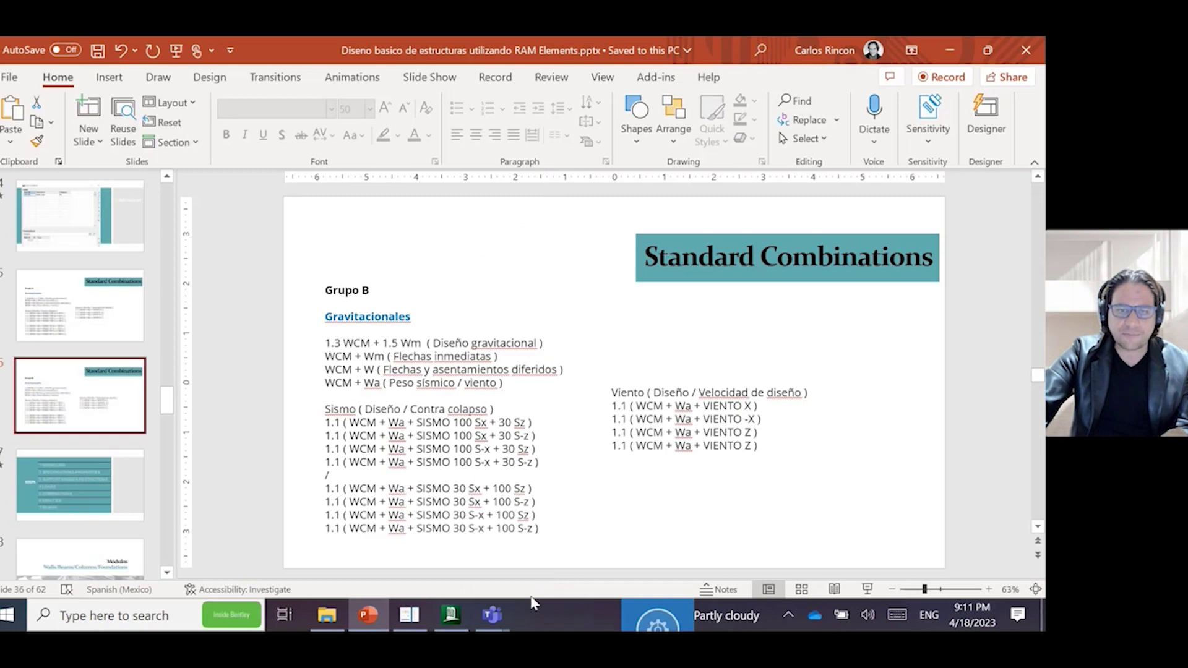
# Switch back to RAM Elements, set combination D2 to 1.3 for DL and 1.5 for LL, and compare it with the Grupo B slide.
pyautogui.click(451, 614)
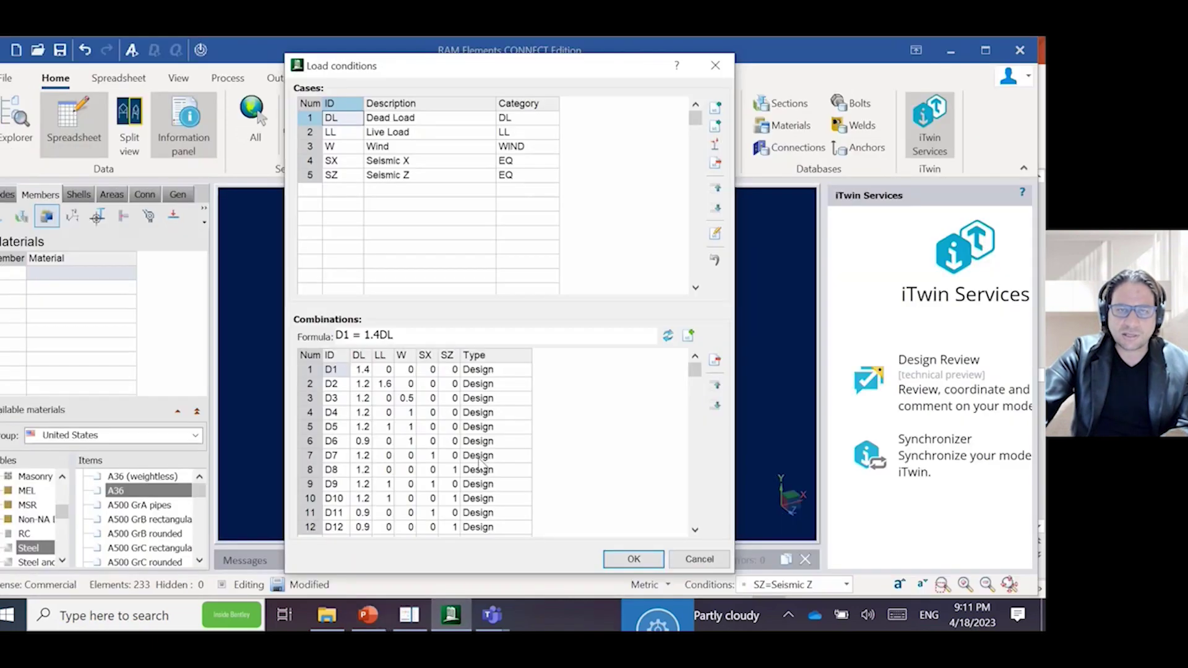
pyautogui.click(374, 371)
pyautogui.click(364, 385)
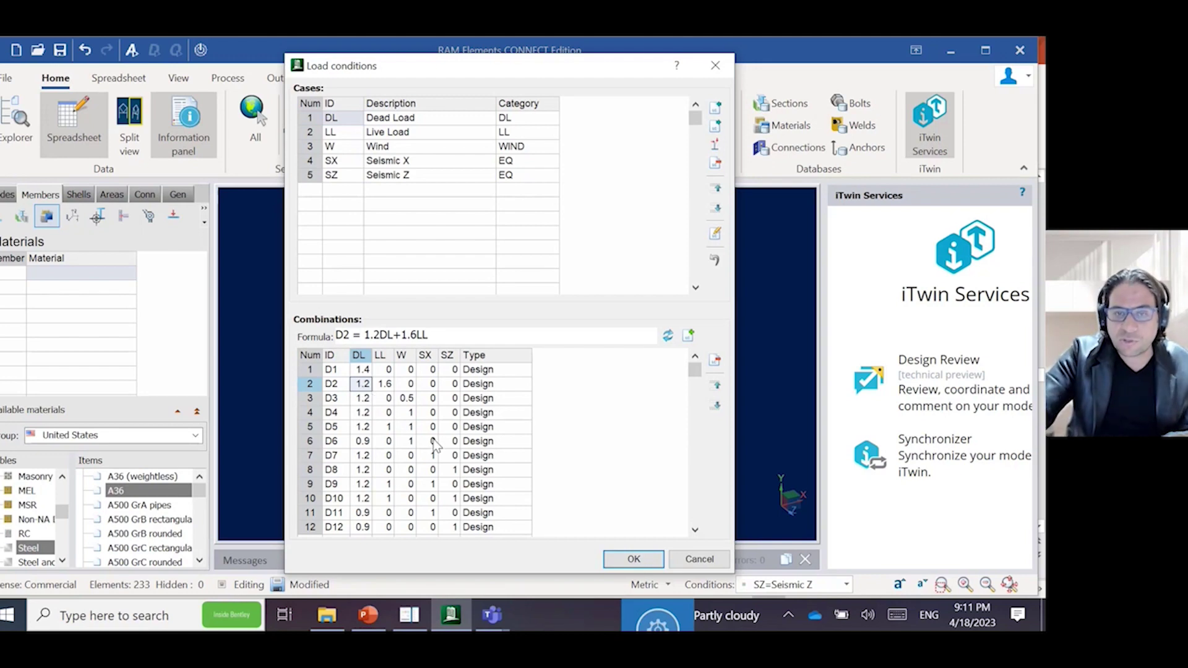
pyautogui.write('1.3')
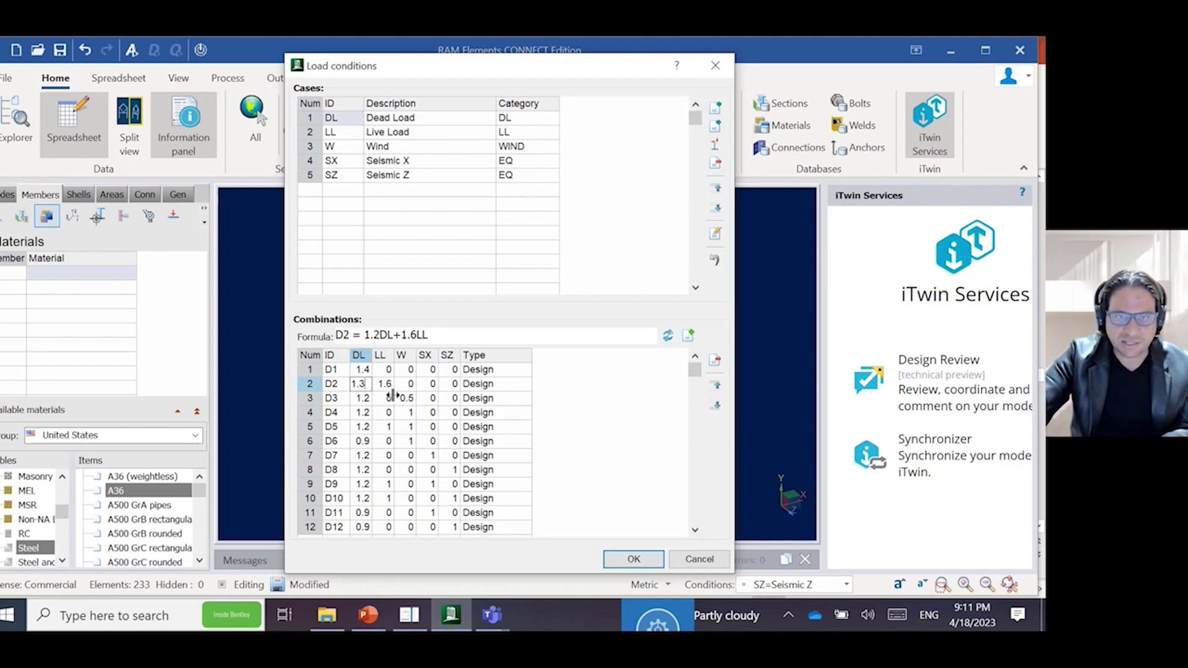
pyautogui.click(386, 386)
pyautogui.write('1.5')
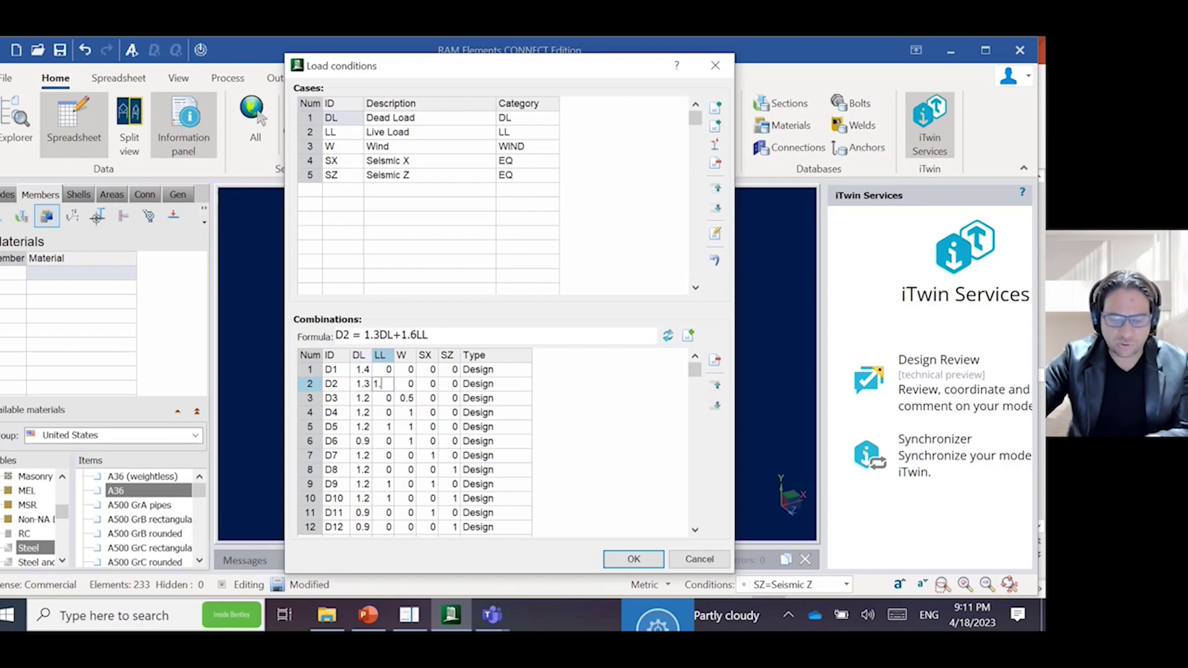
pyautogui.click(390, 399)
pyautogui.click(379, 612)
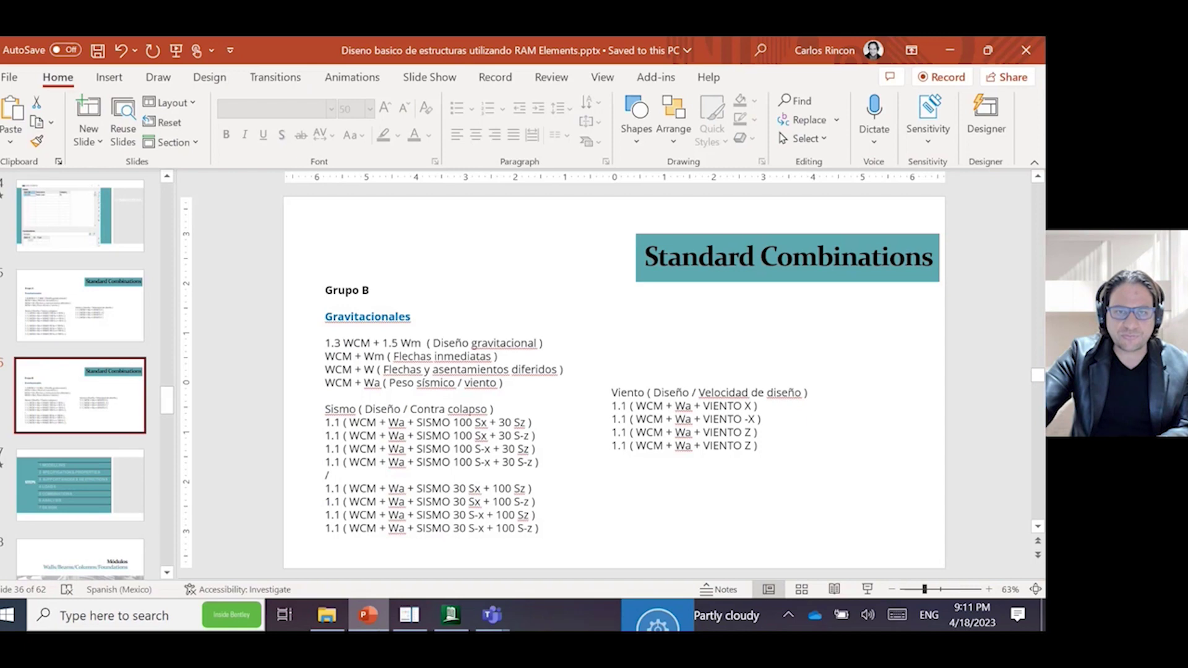
pyautogui.hotkey('alt', 'Tab')
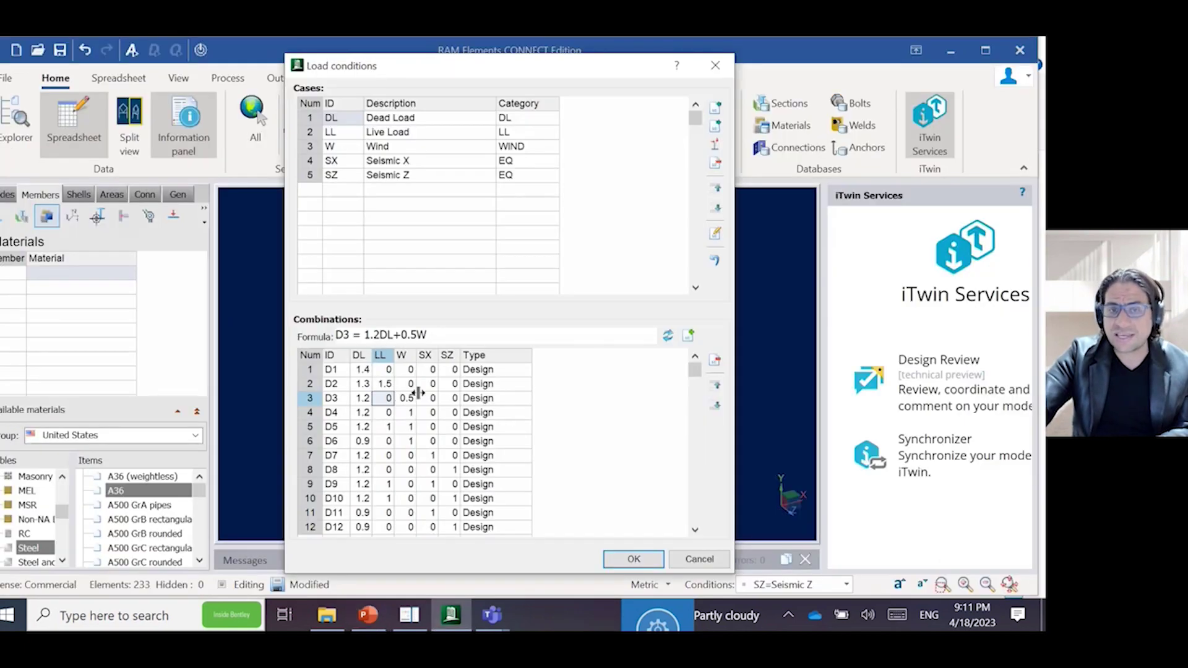
# Set combination D2 to 1.2 for DL and 1.4 for LL, recheck the Grupo B slide, and accept the load conditions.
pyautogui.click(367, 386)
pyautogui.write('1.2')
pyautogui.press('Tab')
pyautogui.write('1.4')
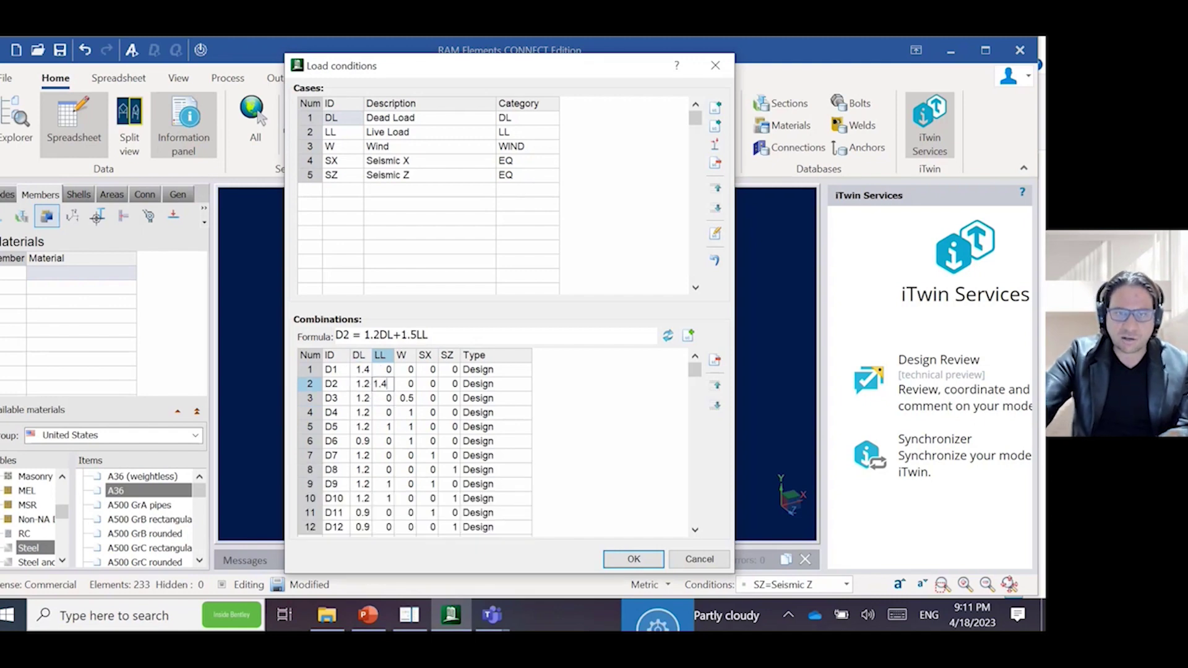
pyautogui.click(383, 399)
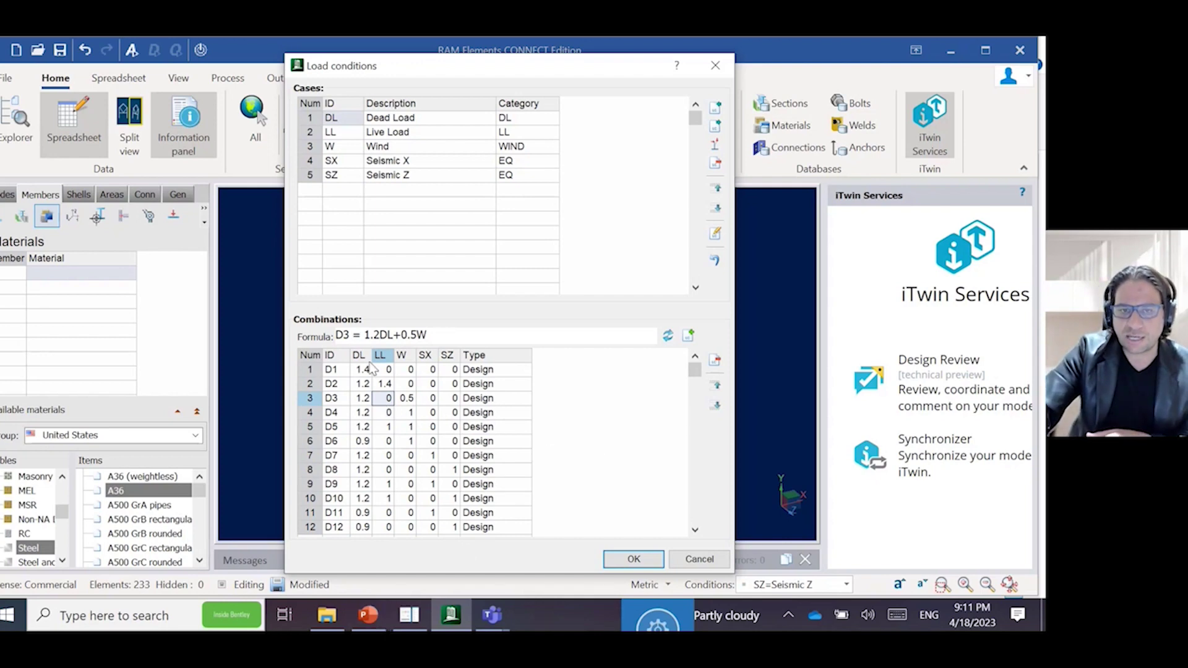
pyautogui.click(368, 615)
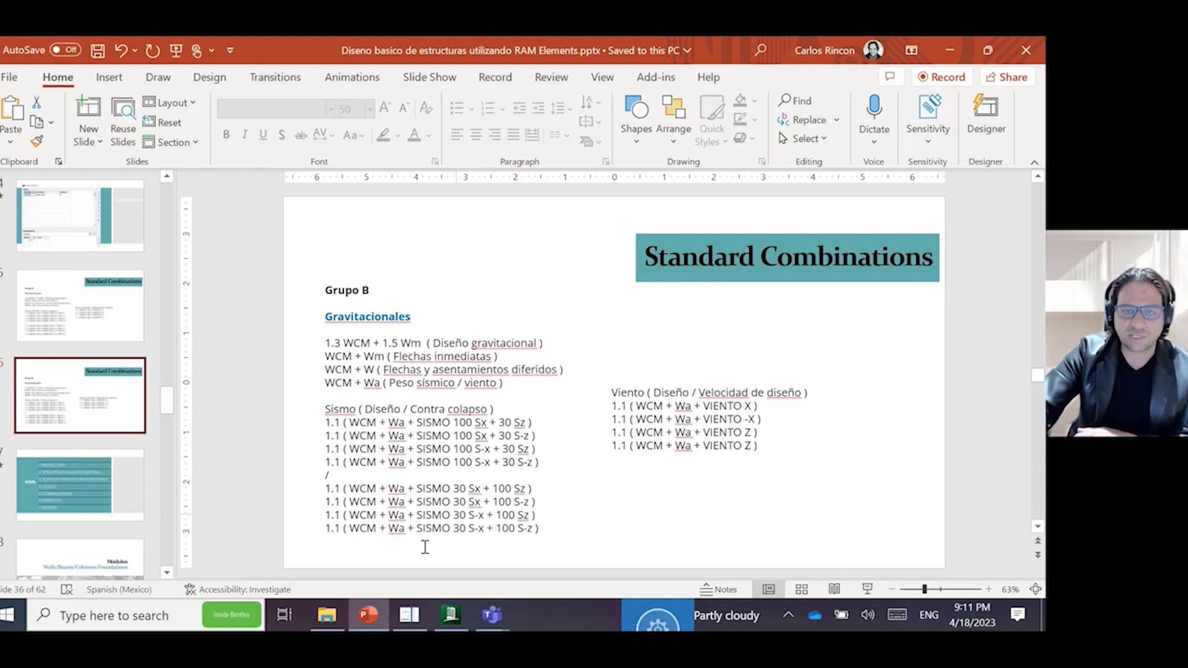
pyautogui.hotkey('alt', 'Tab')
pyautogui.click(634, 560)
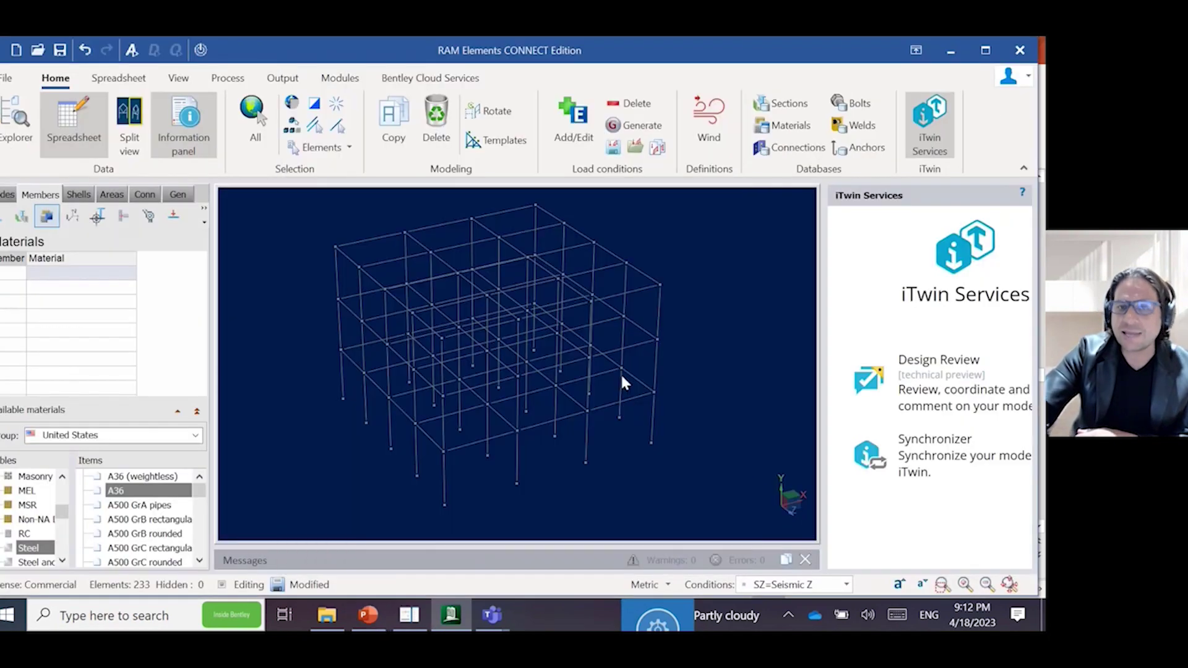
# Make Dead Load the active condition and examine its self-weight vector multipliers.
pyautogui.moveTo(684, 355); pyautogui.dragTo(694, 373, button='middle')
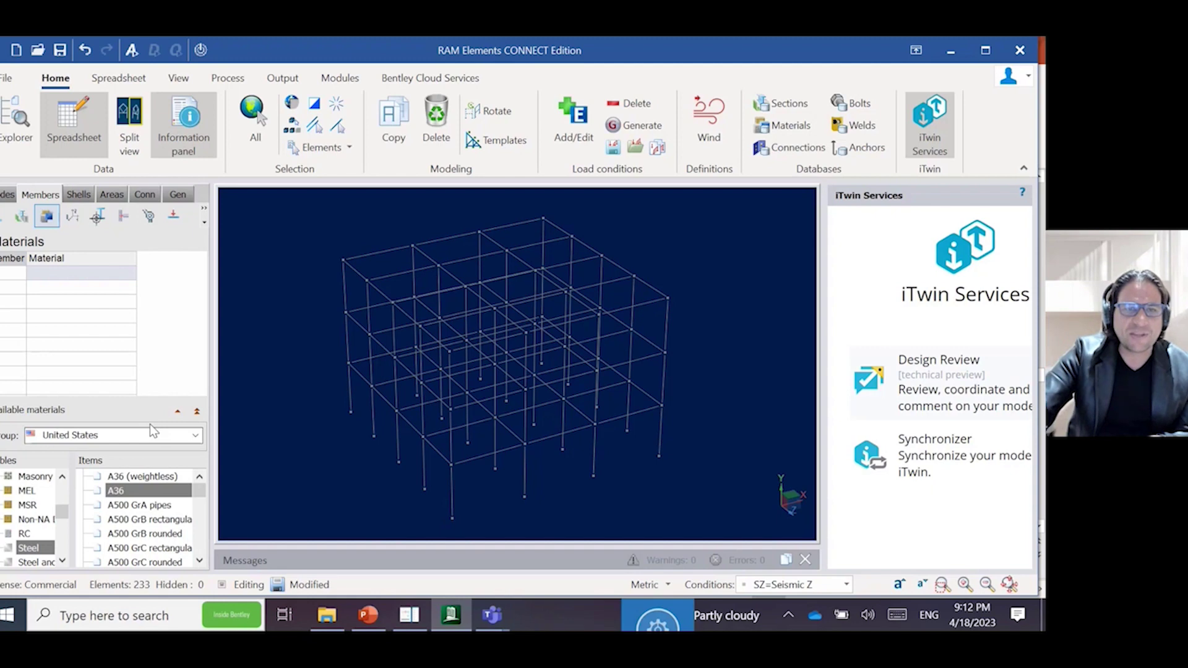
pyautogui.moveTo(656, 400); pyautogui.dragTo(660, 398, button='middle')
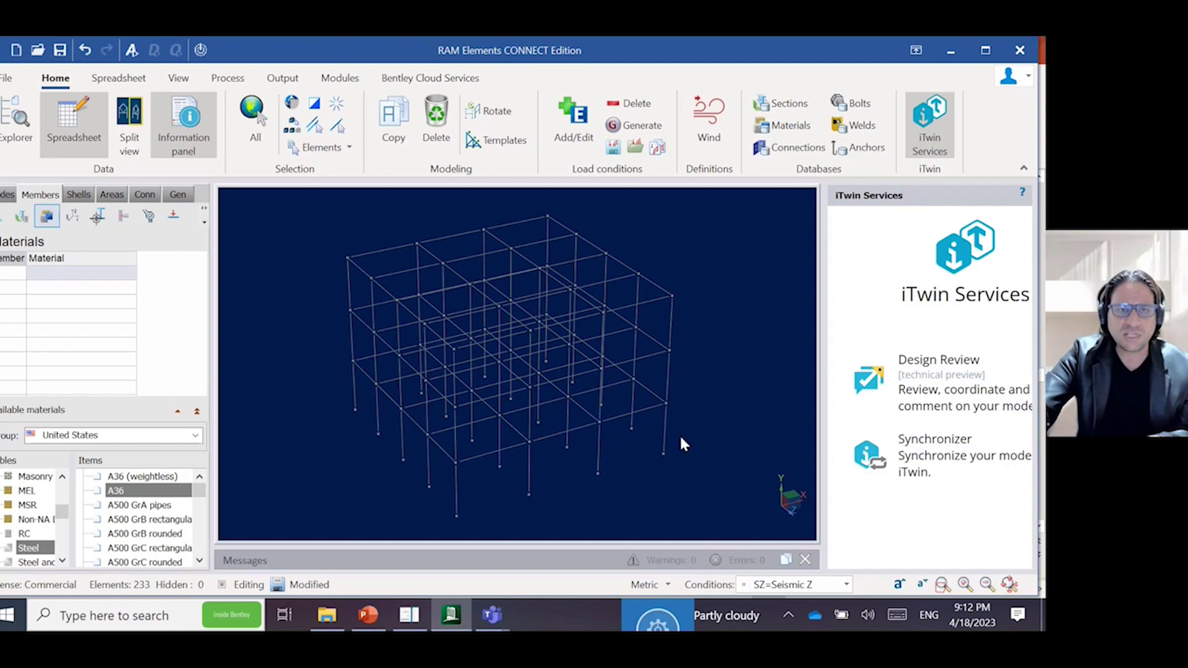
pyautogui.click(786, 585)
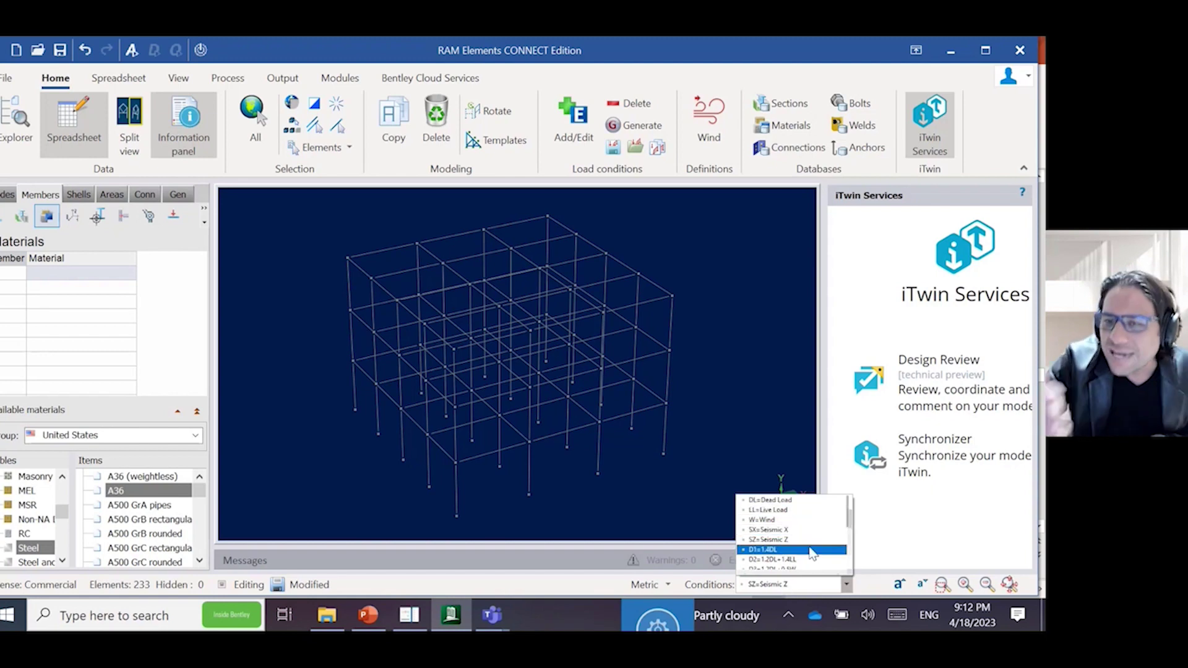
pyautogui.click(788, 501)
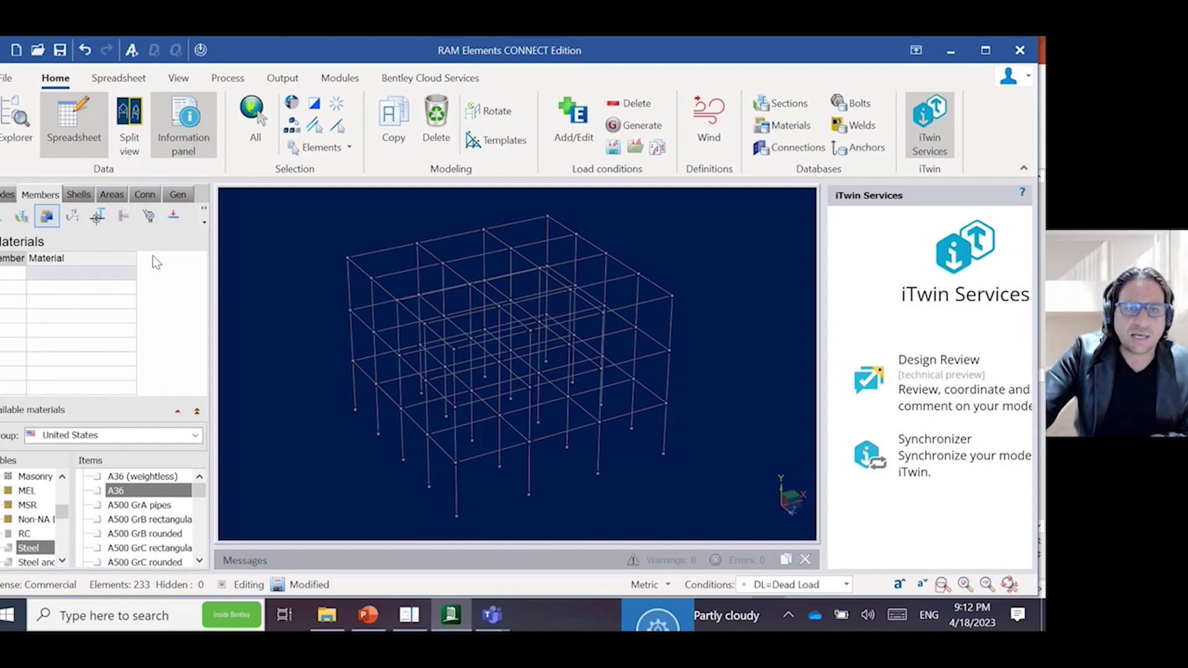
pyautogui.click(176, 197)
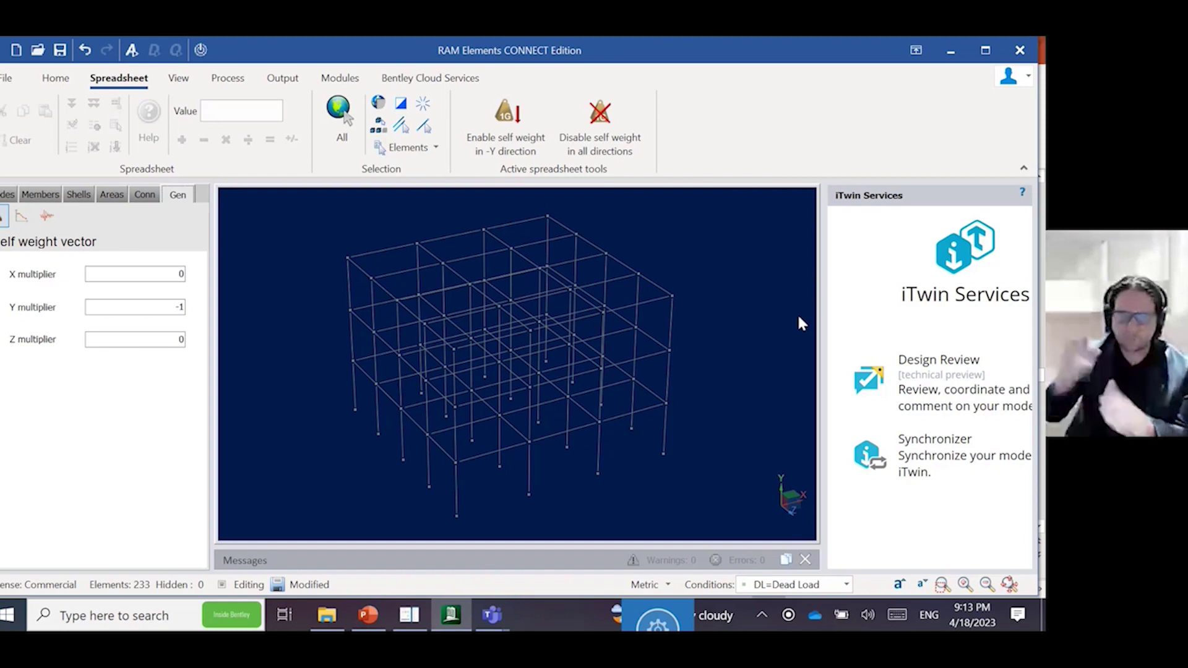
pyautogui.click(38, 195)
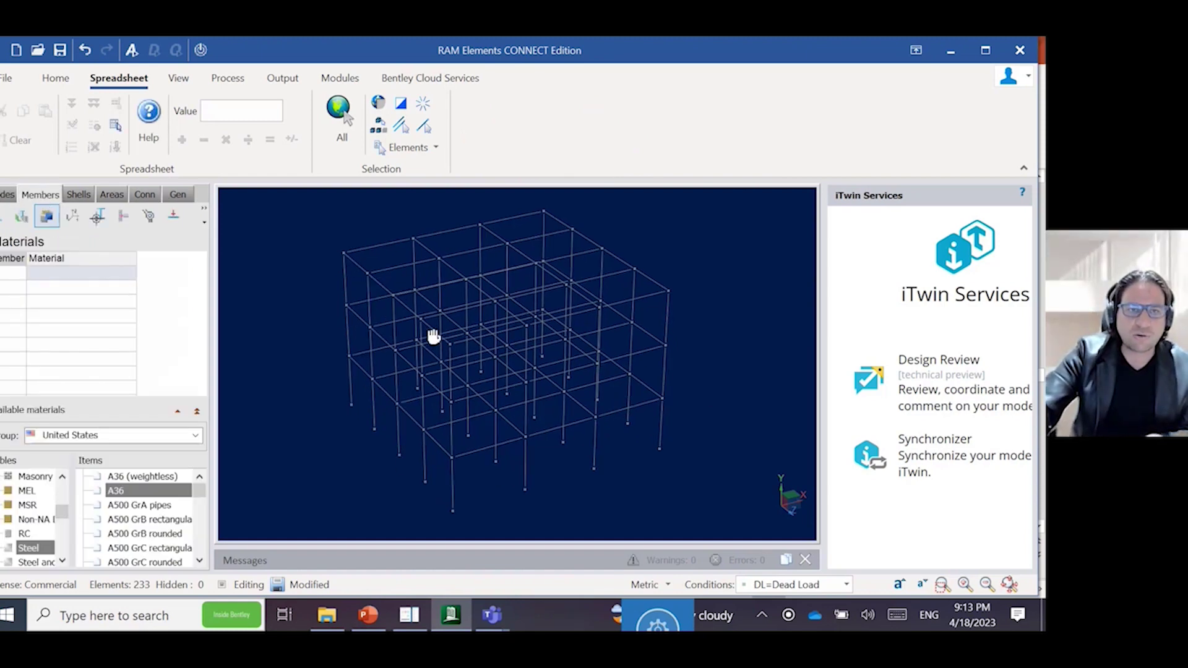
# Make Live Load the active condition and define load areas spanning in Z across the selected roof-level framing.
pyautogui.click(120, 198)
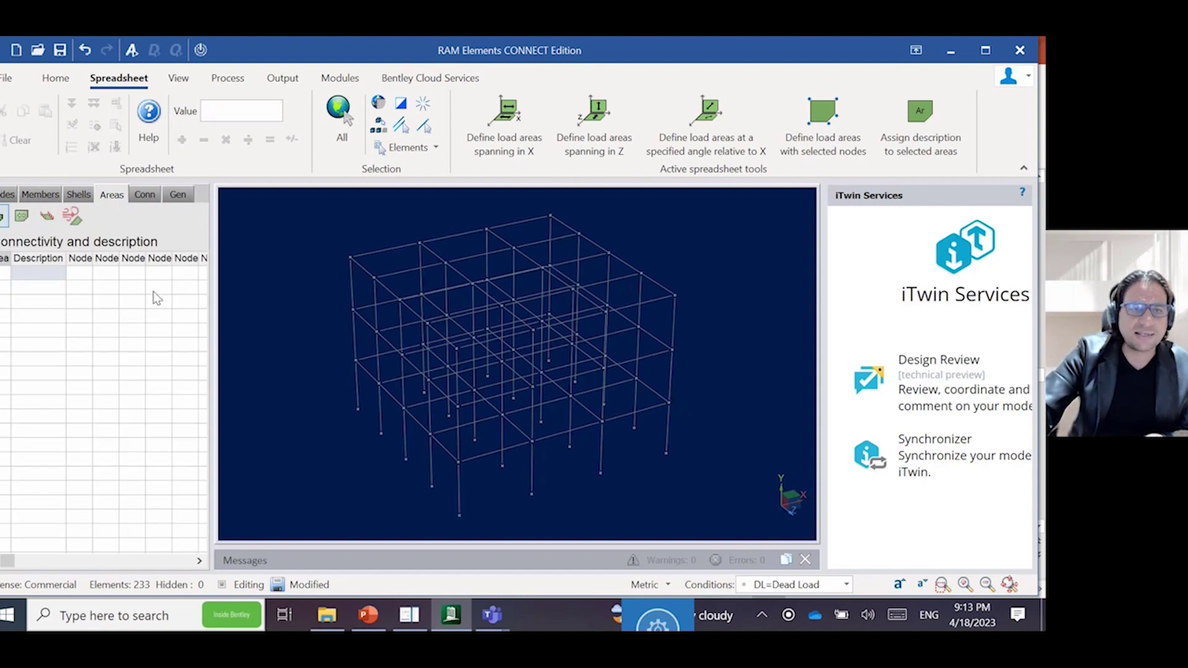
pyautogui.click(52, 198)
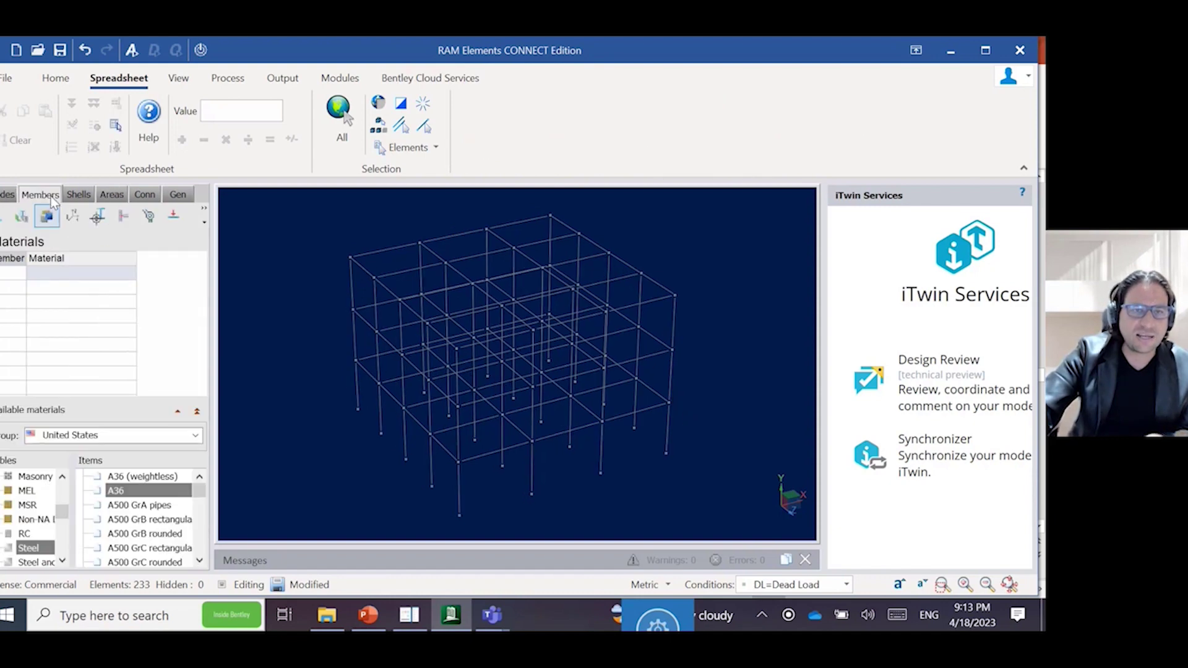
pyautogui.click(112, 195)
pyautogui.moveTo(658, 428); pyautogui.dragTo(645, 415, button='middle')
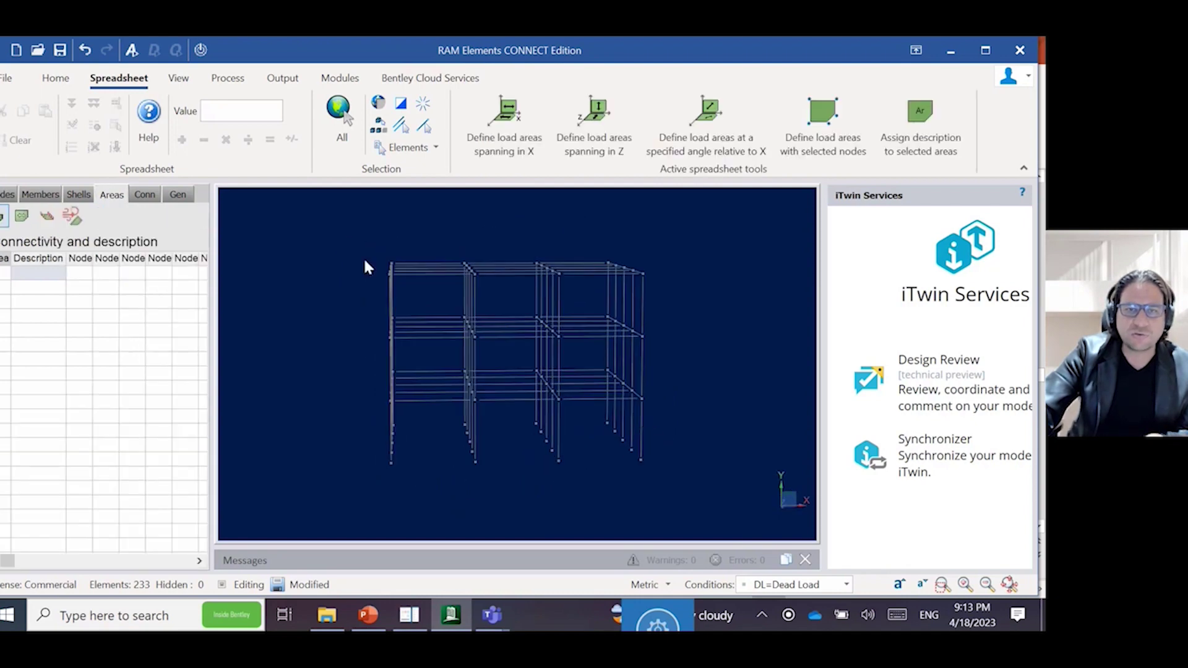
pyautogui.moveTo(681, 297); pyautogui.dragTo(705, 315, button='middle')
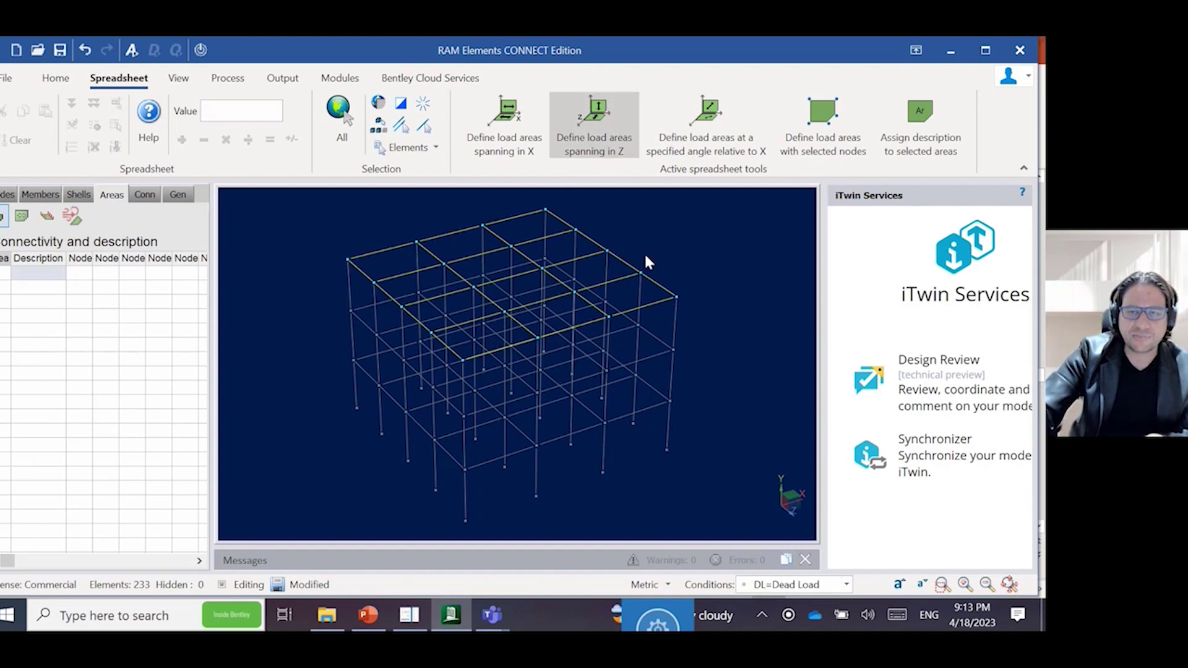
pyautogui.click(806, 584)
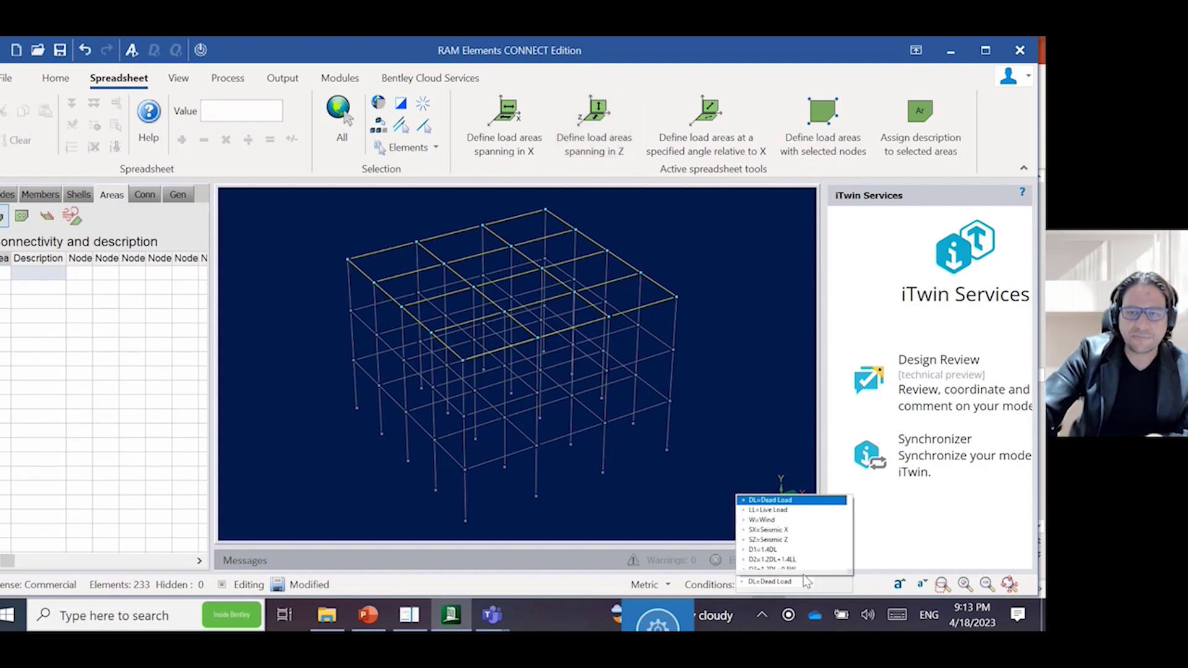
pyautogui.click(798, 516)
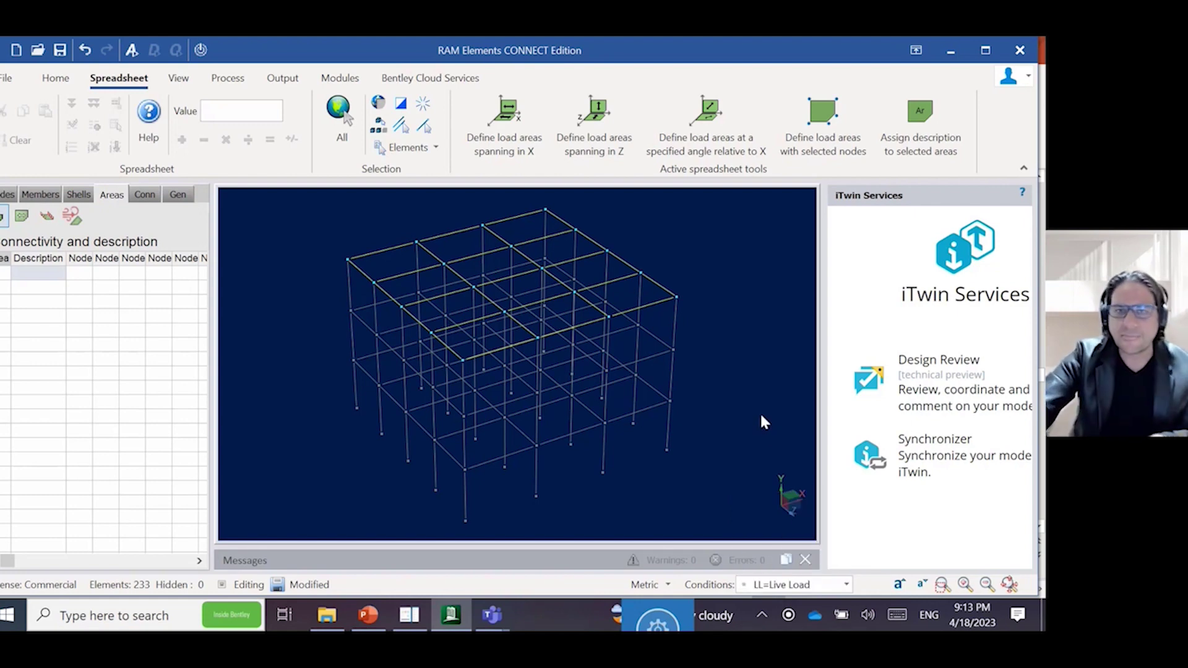
pyautogui.click(587, 153)
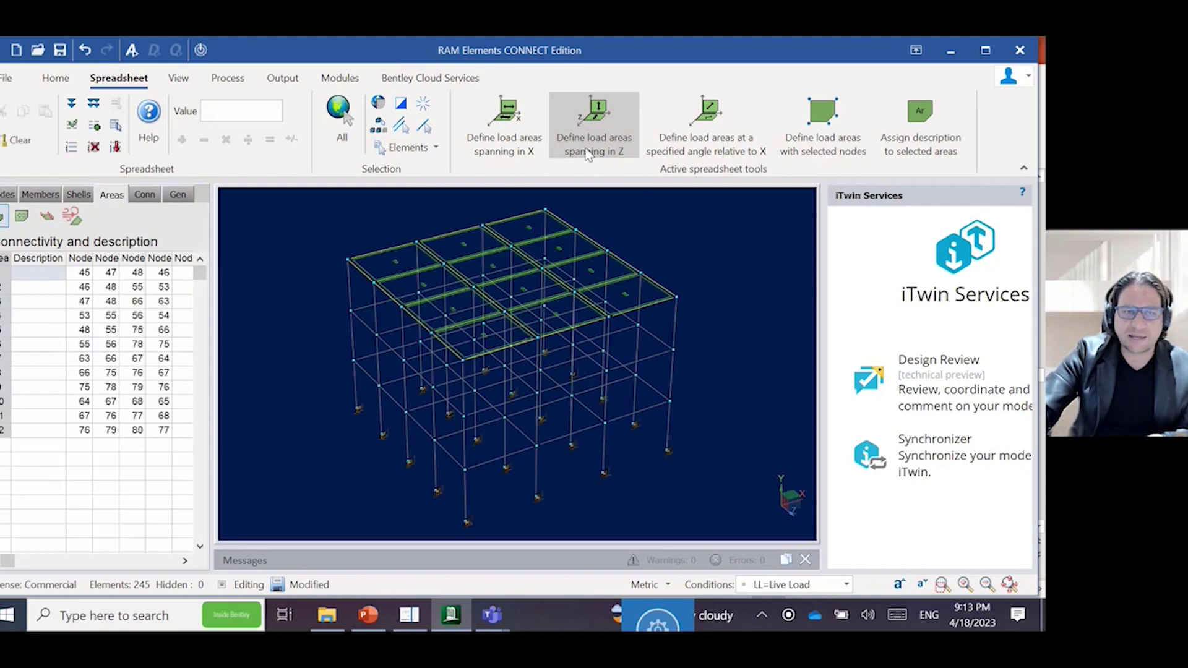
# Select the framing of the middle floor level and define load areas spanning in Z on it.
pyautogui.moveTo(767, 425); pyautogui.dragTo(736, 401, button='middle')
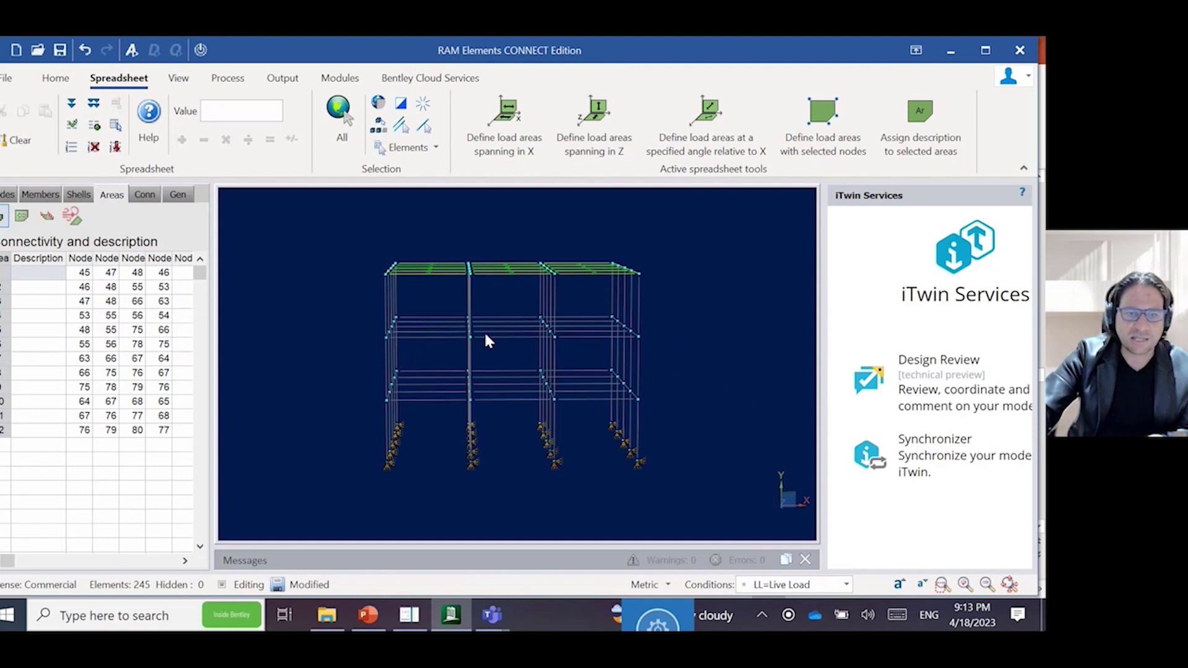
pyautogui.moveTo(672, 372); pyautogui.dragTo(671, 363, button='middle')
pyautogui.click(649, 349)
pyautogui.moveTo(334, 301); pyautogui.dragTo(678, 354)
pyautogui.click(599, 145)
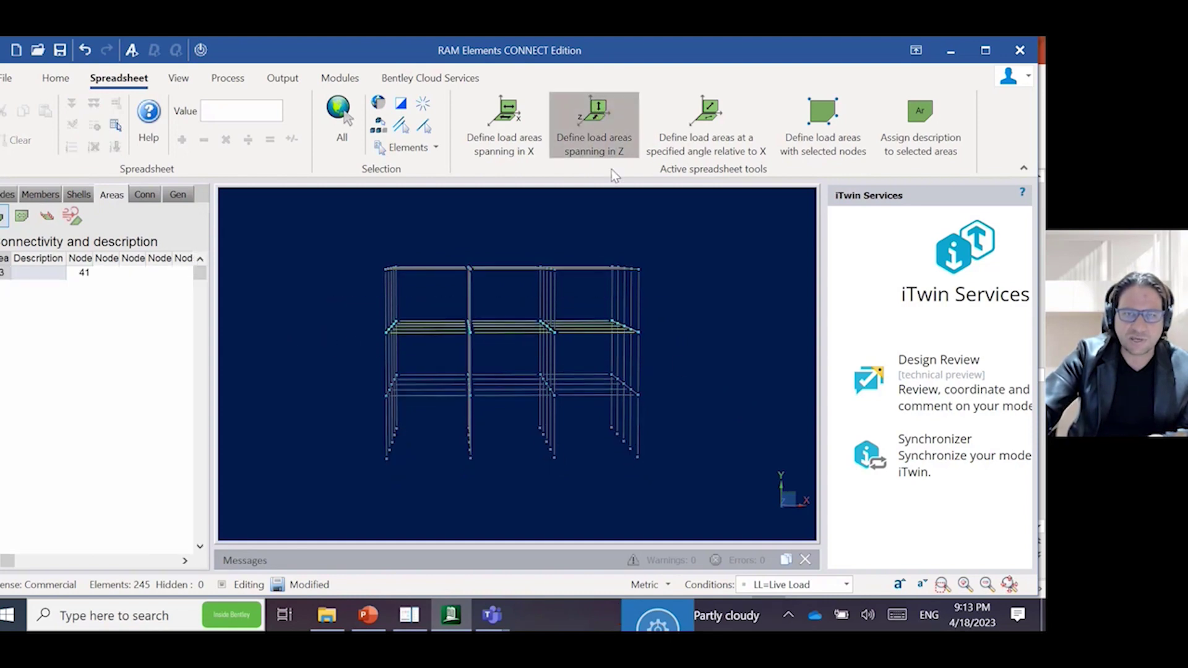
# Define load areas spanning in Z across the framing of the lowest elevated floor and clear the selection.
pyautogui.moveTo(345, 358); pyautogui.dragTo(696, 415)
pyautogui.click(610, 127)
pyautogui.click(667, 395)
pyautogui.moveTo(667, 394); pyautogui.dragTo(686, 417, button='middle')
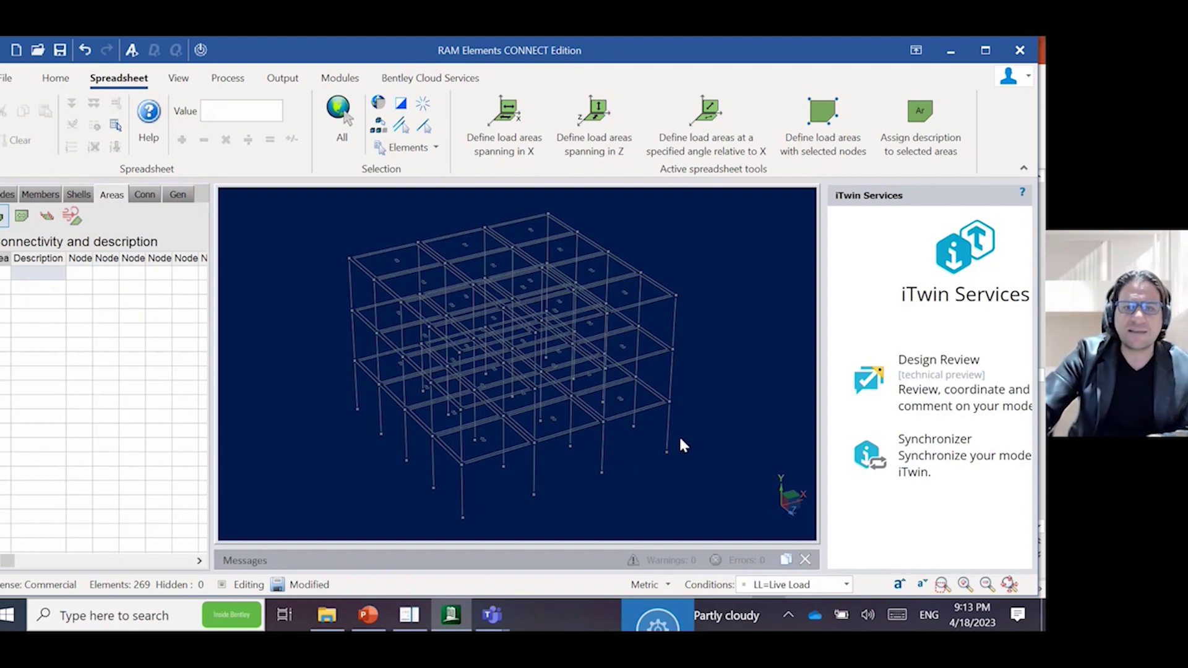
# Select the entire frame and review the uniform -Y distributed load settings for its members without applying a load.
pyautogui.moveTo(702, 443); pyautogui.dragTo(697, 446, button='middle')
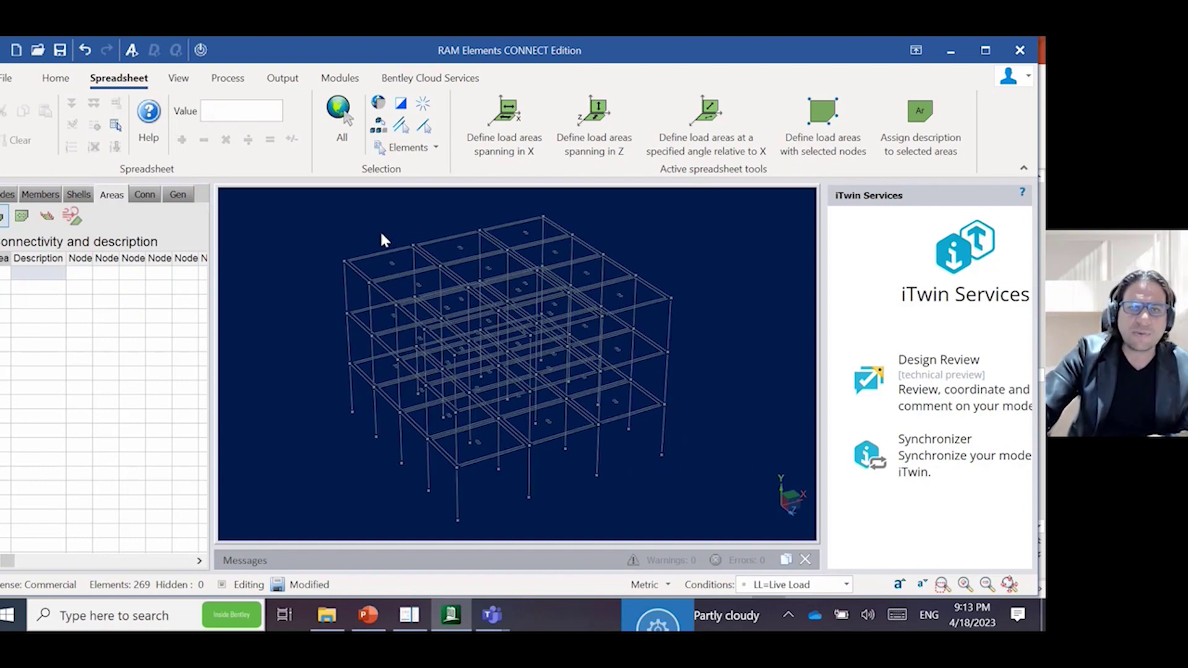
pyautogui.moveTo(303, 194); pyautogui.dragTo(804, 509)
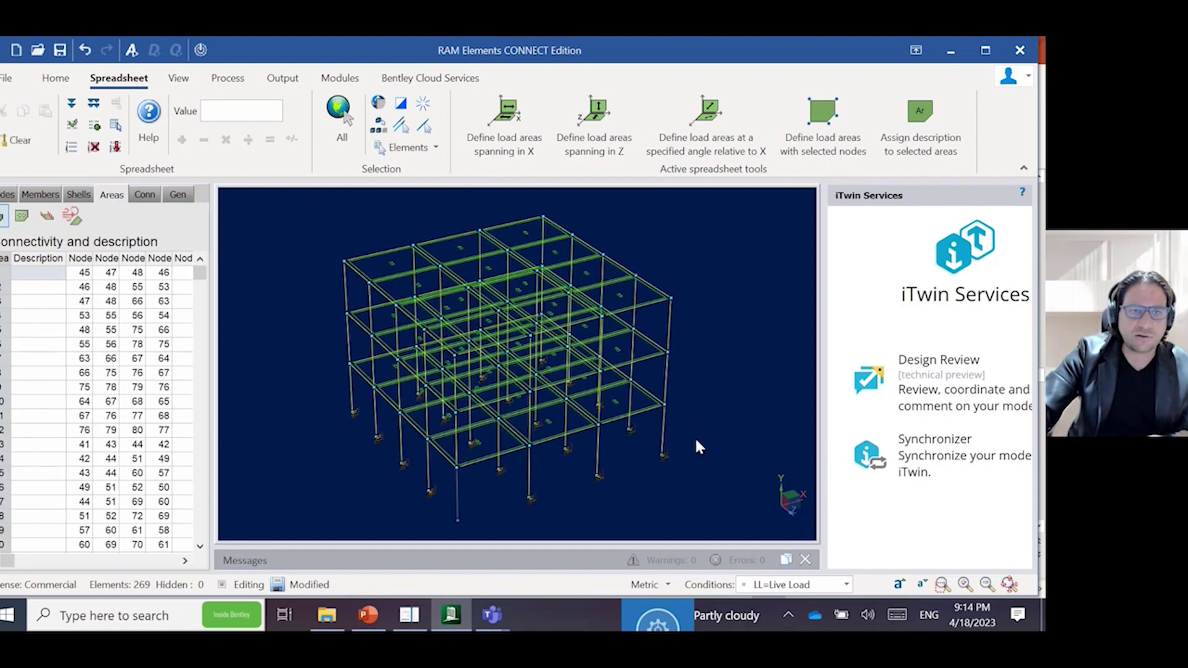
pyautogui.click(41, 195)
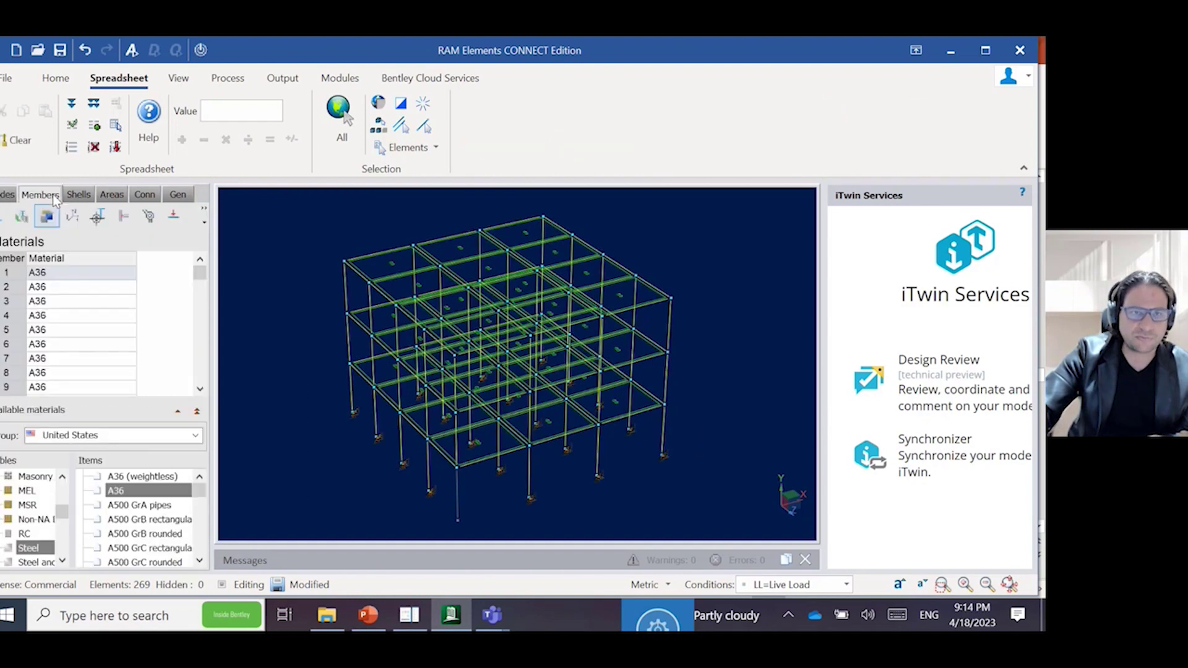
pyautogui.click(174, 216)
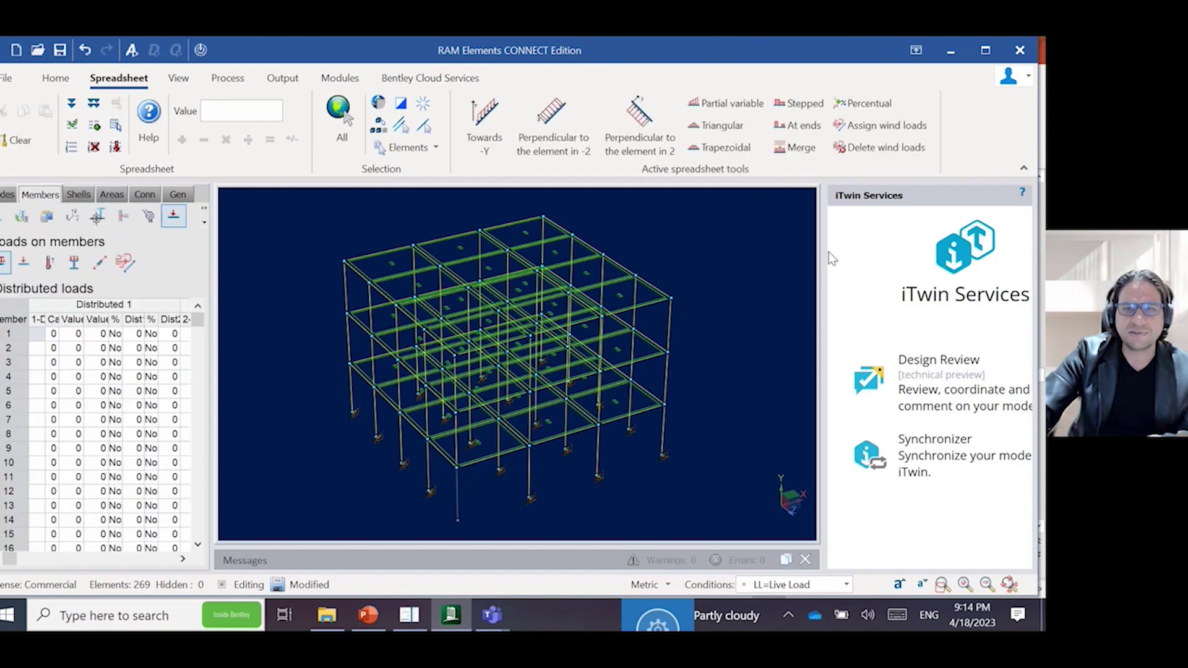
pyautogui.click(484, 121)
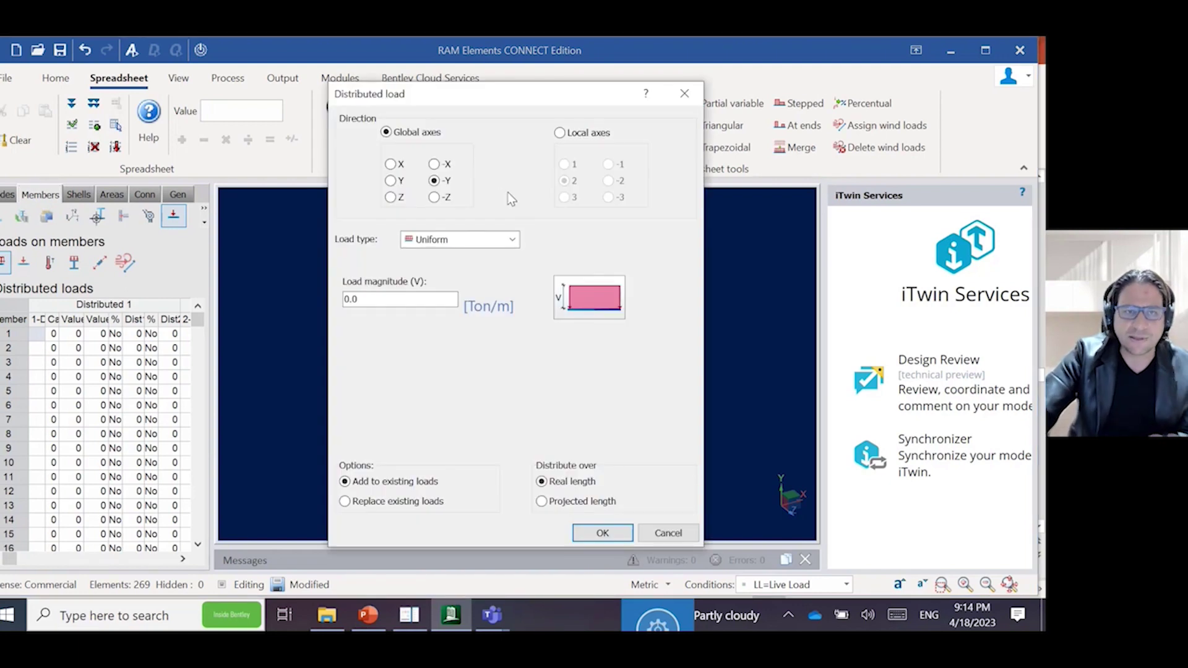
pyautogui.moveTo(498, 94); pyautogui.dragTo(569, 95)
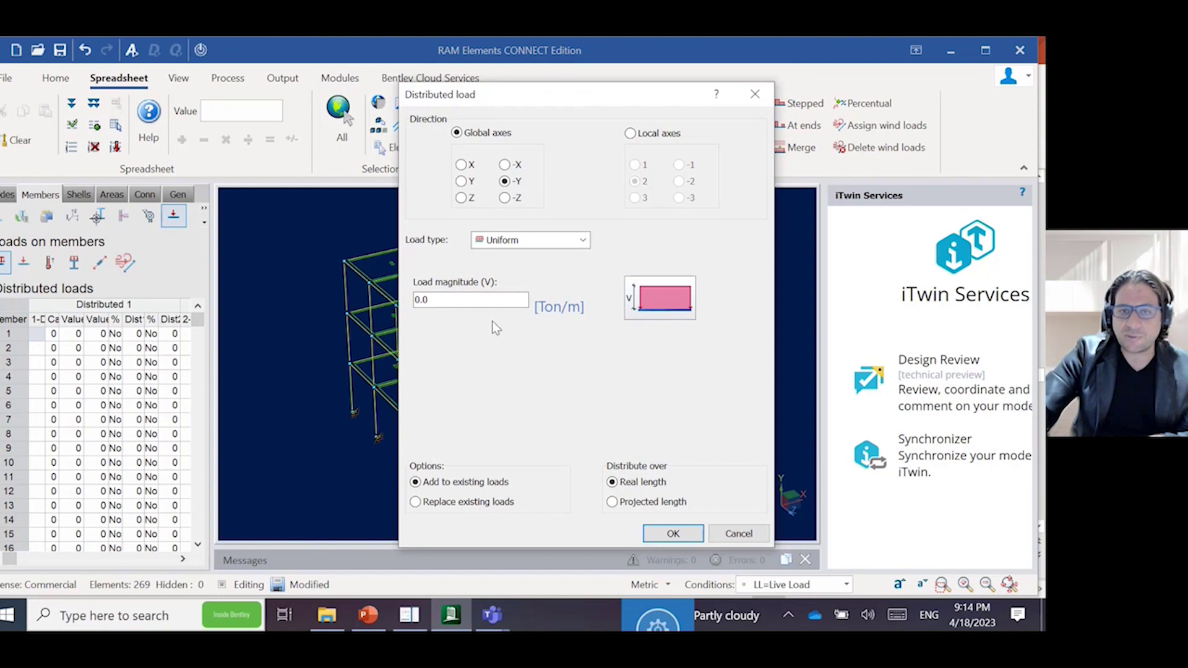
pyautogui.moveTo(484, 302); pyautogui.dragTo(395, 304)
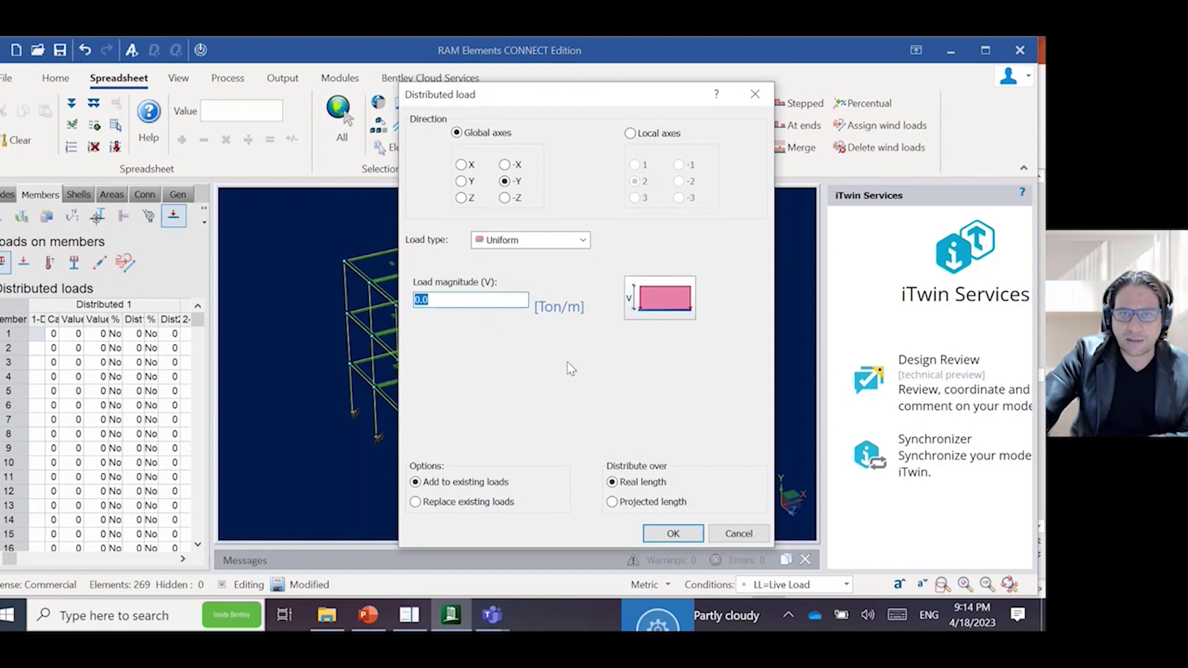
pyautogui.click(762, 91)
# Direct the surface load downwards in -Y and apply a pressure of 0.2 Ton/m2 to all selected areas.
pyautogui.click(111, 194)
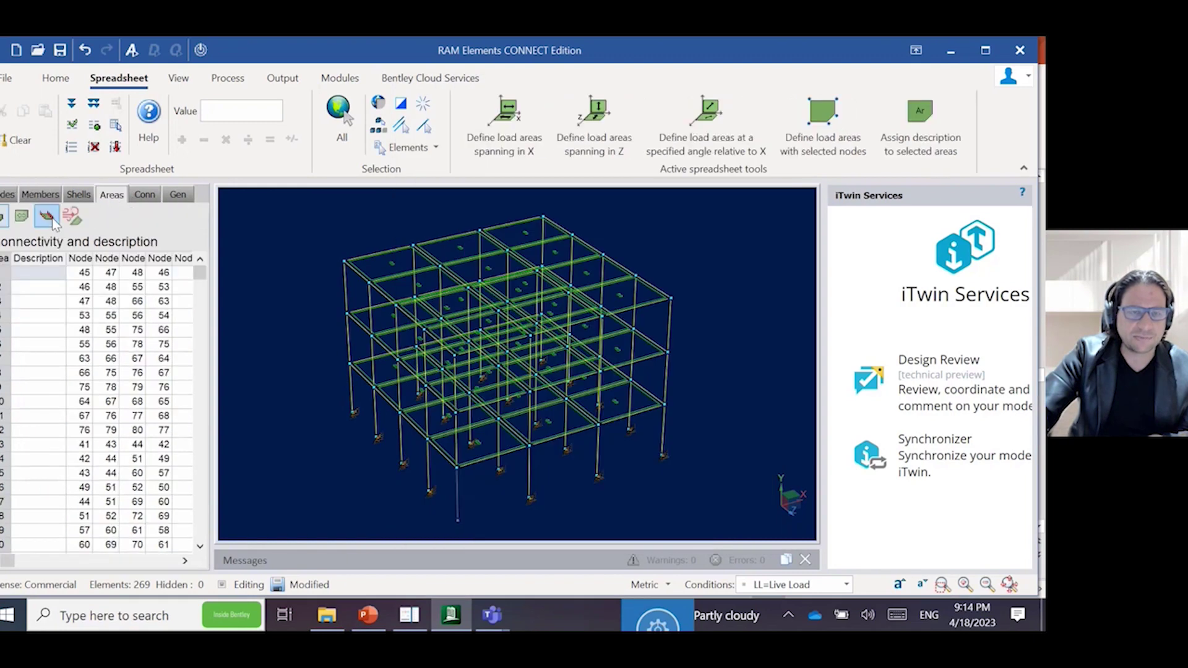
pyautogui.click(47, 217)
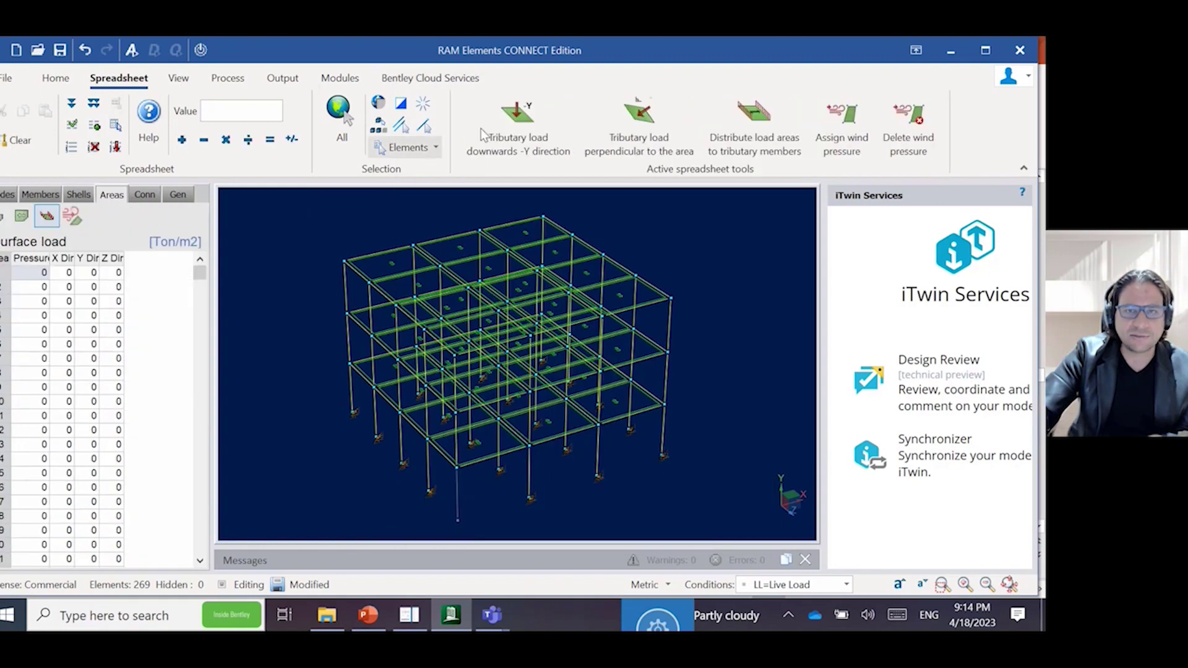
pyautogui.click(36, 276)
pyautogui.write('-')
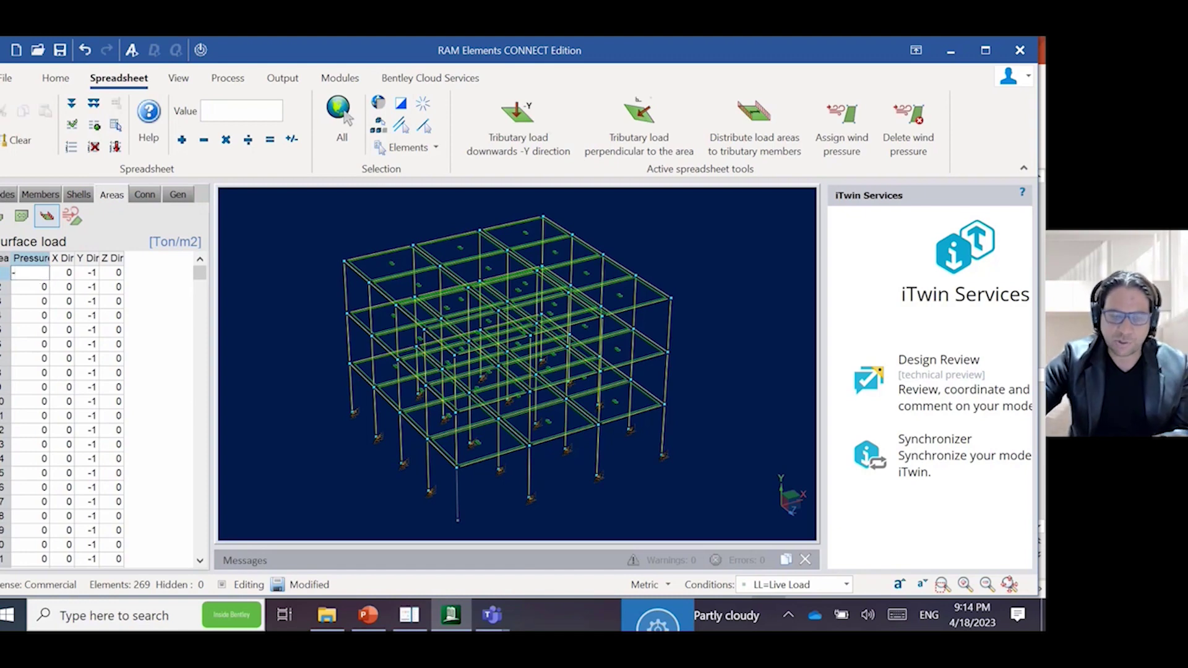
pyautogui.write('0.2')
pyautogui.moveTo(39, 275); pyautogui.dragTo(5, 275)
pyautogui.write('0.2')
pyautogui.press('Return')
pyautogui.press('Return')
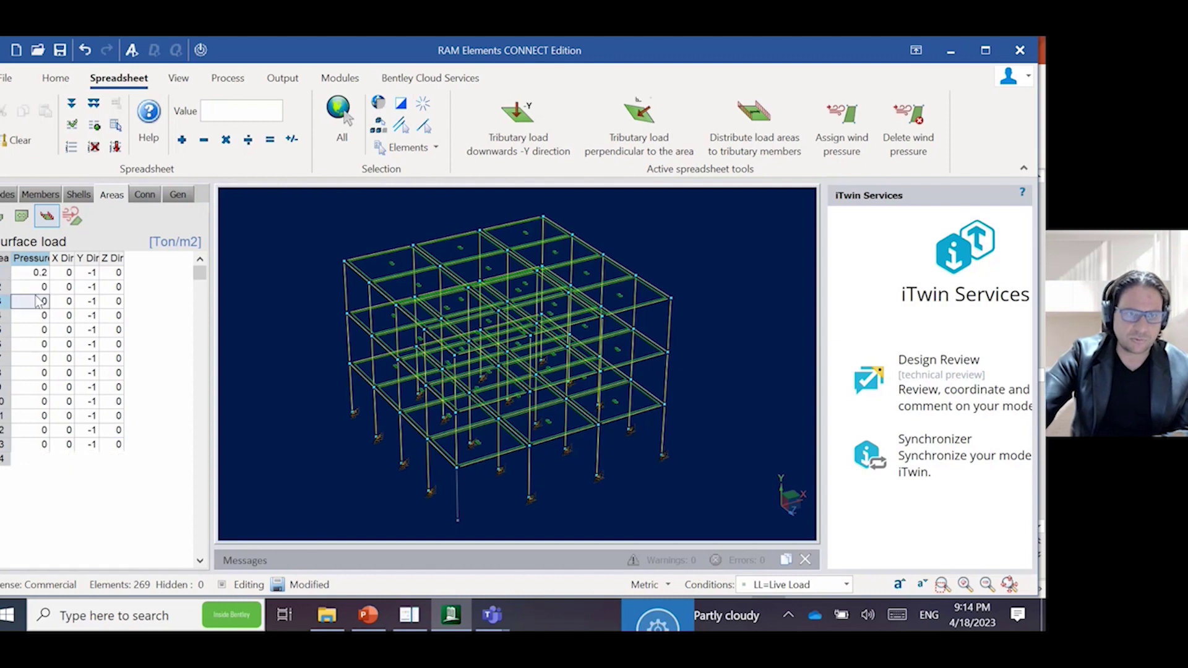
pyautogui.click(41, 274)
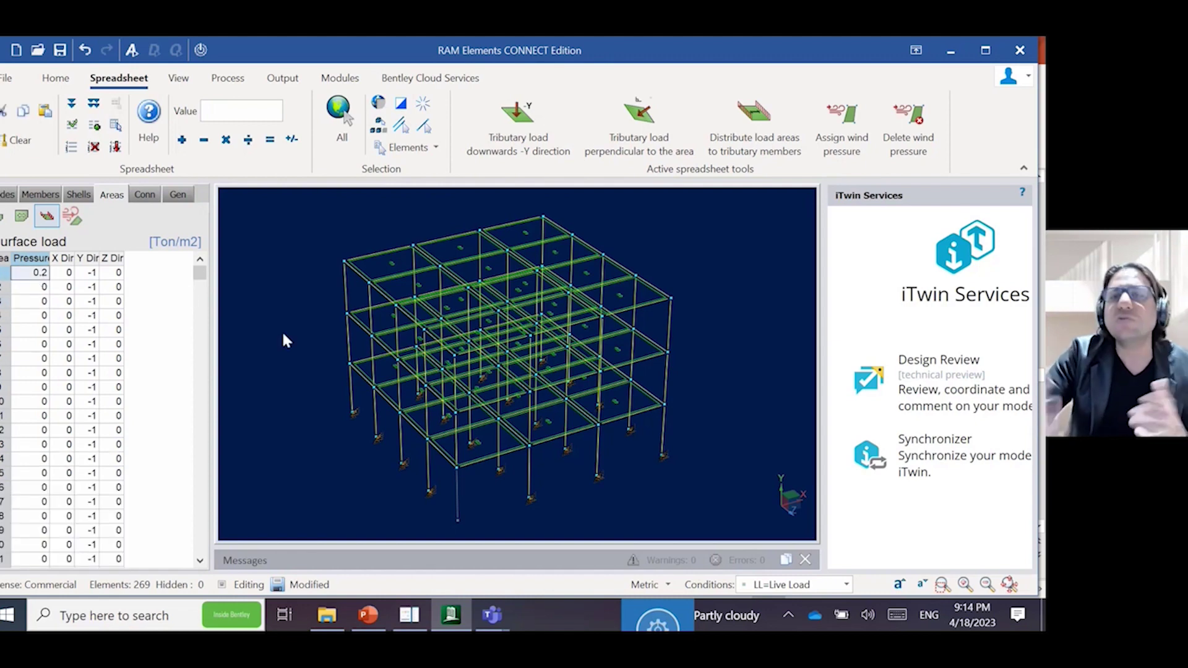
pyautogui.click(72, 104)
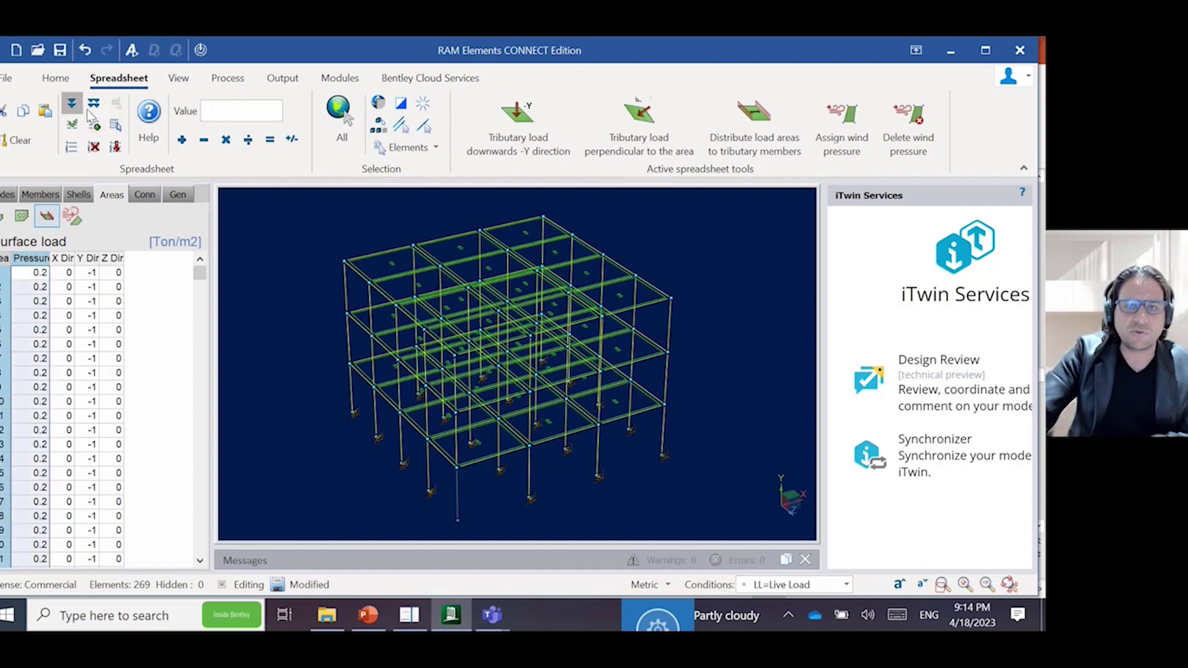
# Distribute the area loads to the tributary members and clear the selection.
pyautogui.click(764, 149)
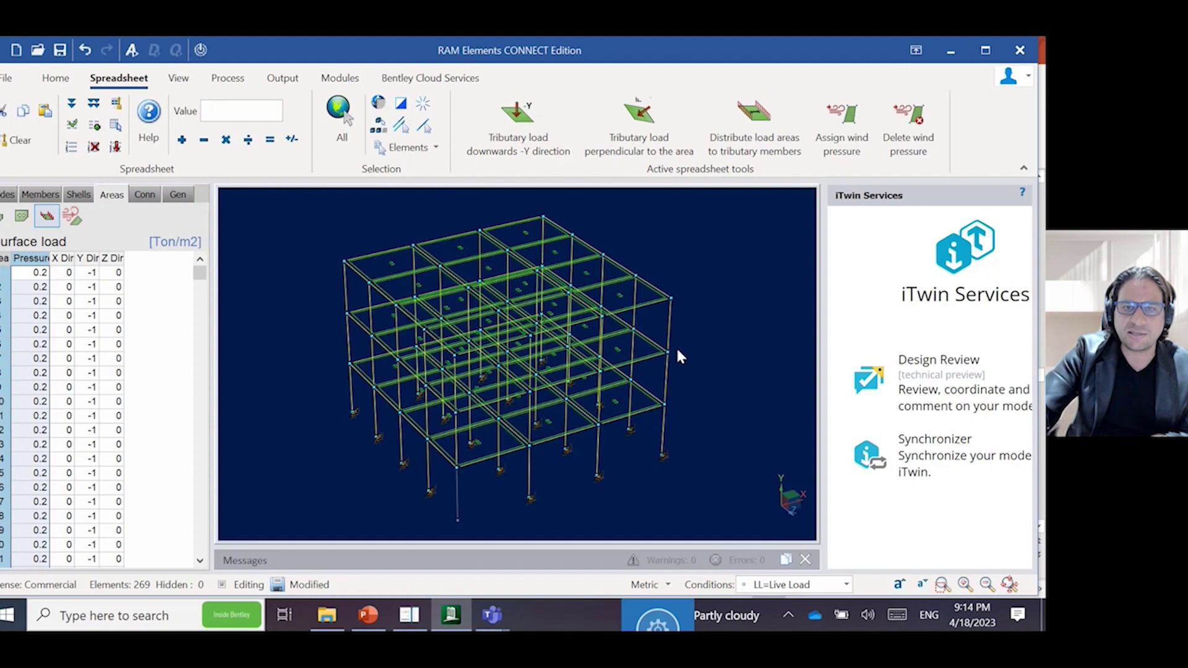
pyautogui.moveTo(701, 352)
pyautogui.mouseDown(button='middle')
pyautogui.moveTo(705, 367)
pyautogui.moveTo(692, 357)
pyautogui.mouseUp(button='middle')
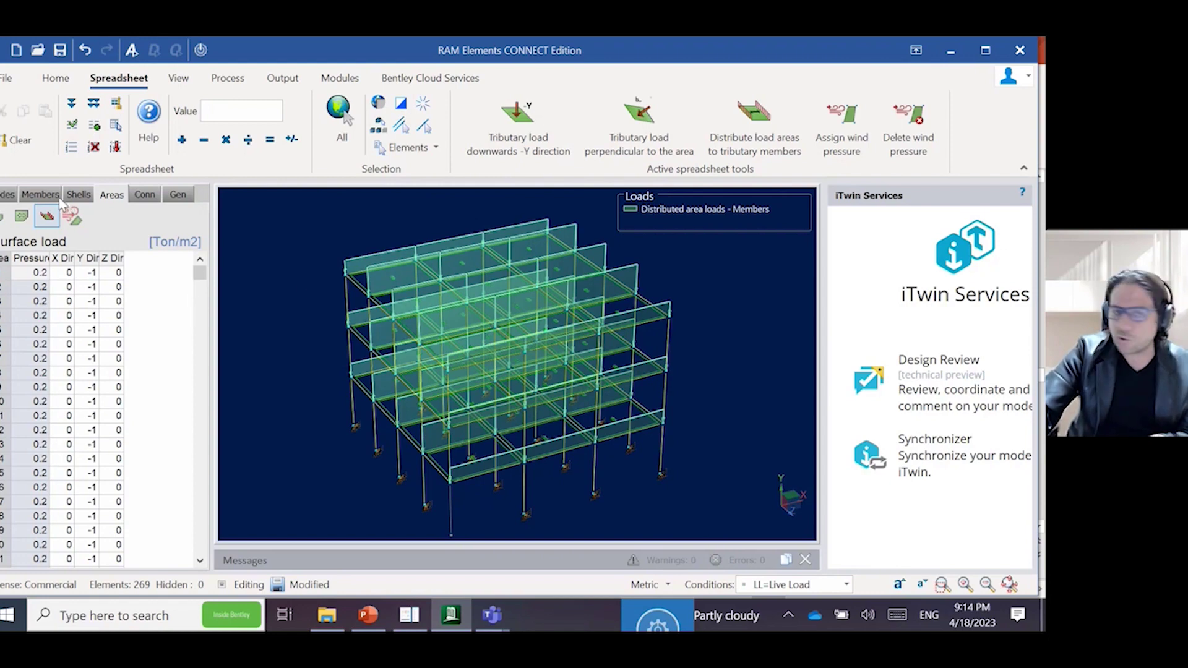
pyautogui.click(764, 390)
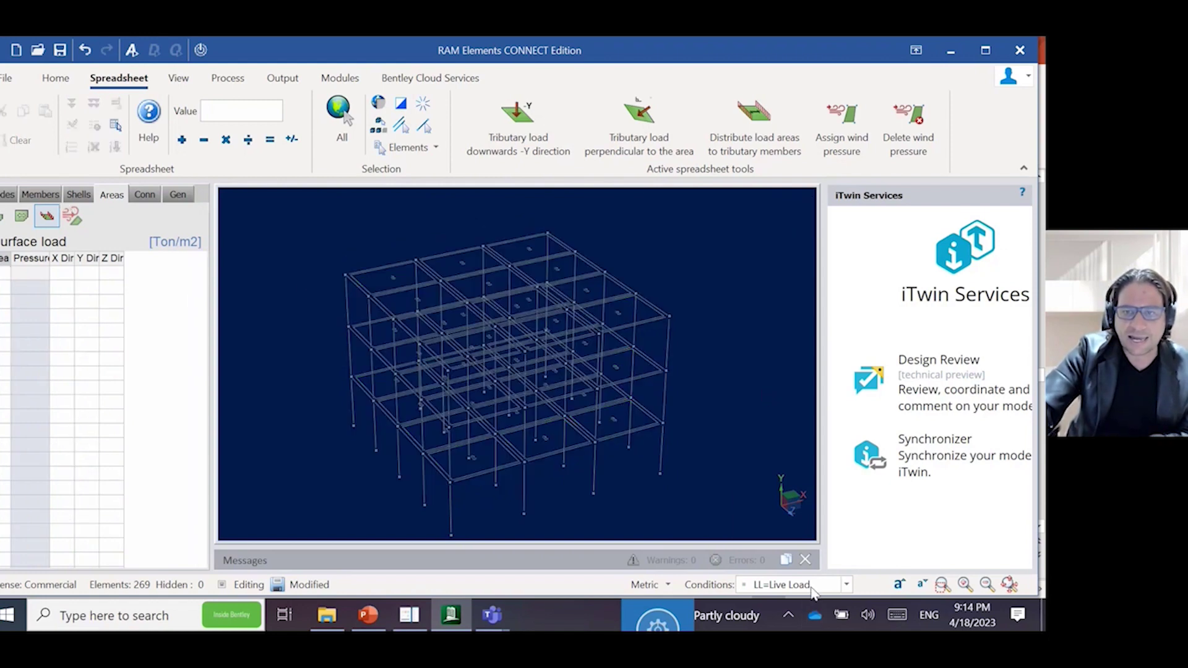
# Switch to the Dead Load condition and back to Live Load to compare the area loads held in each.
pyautogui.click(811, 587)
pyautogui.click(801, 508)
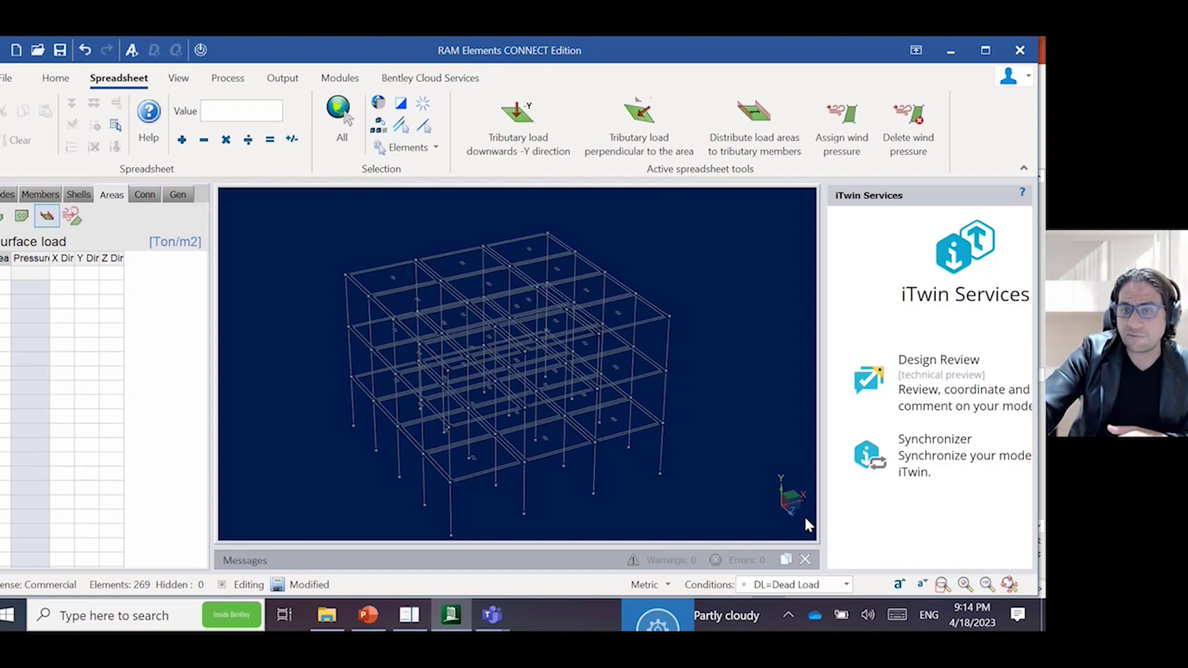
pyautogui.click(804, 584)
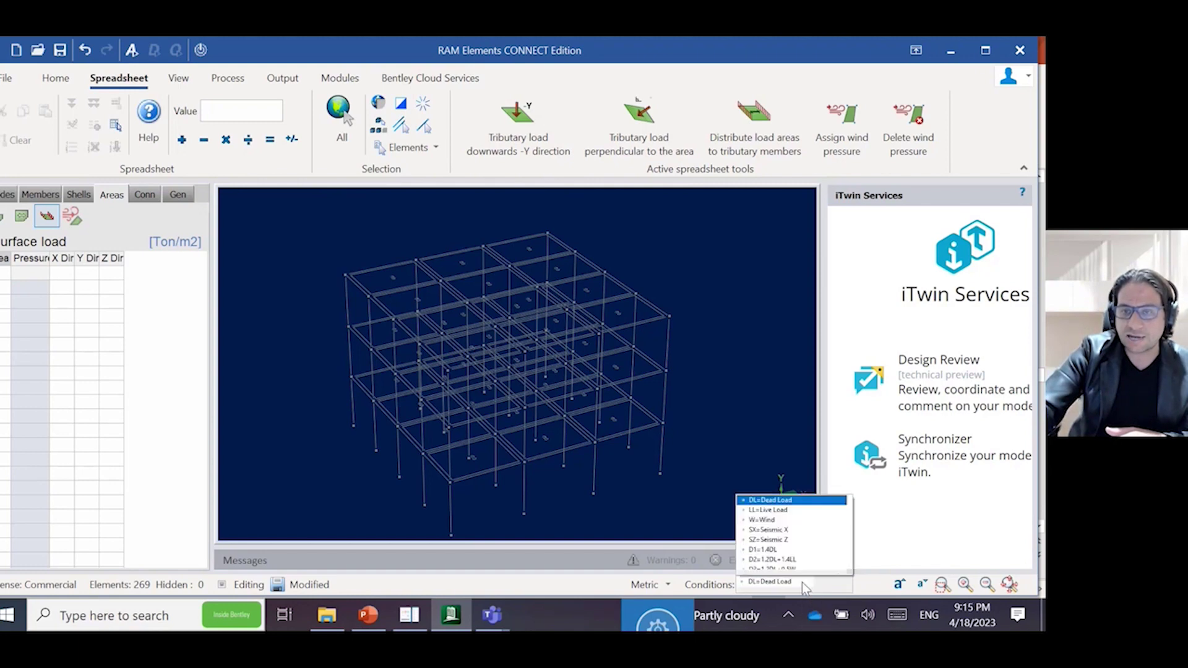
pyautogui.click(798, 510)
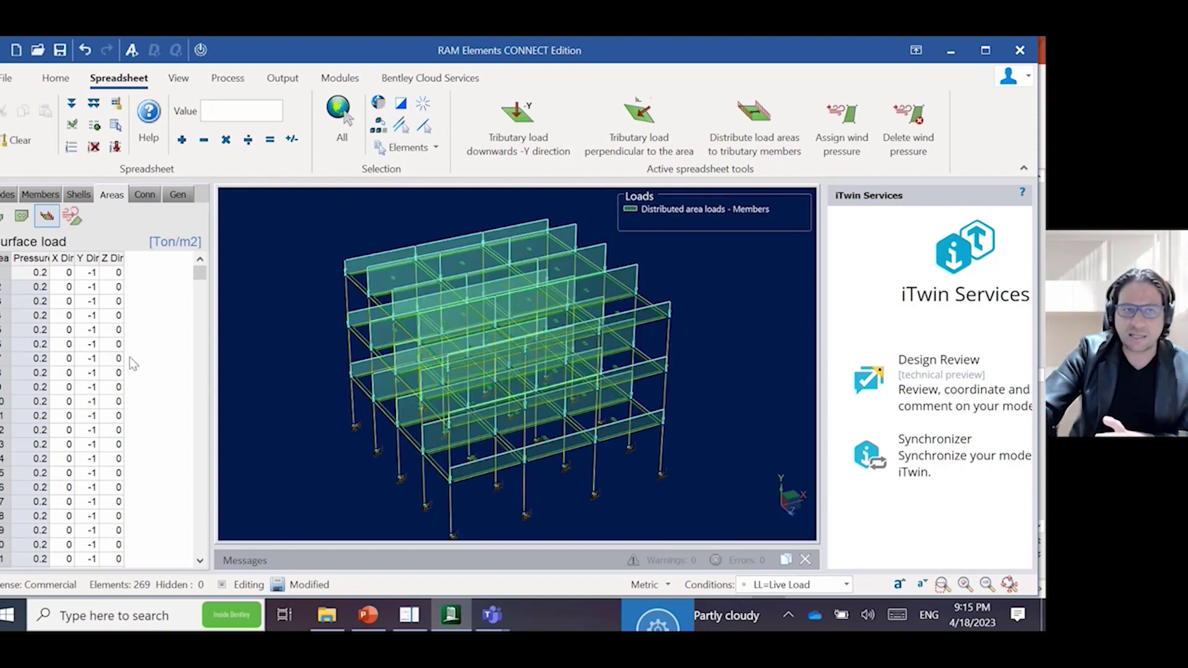
pyautogui.click(41, 276)
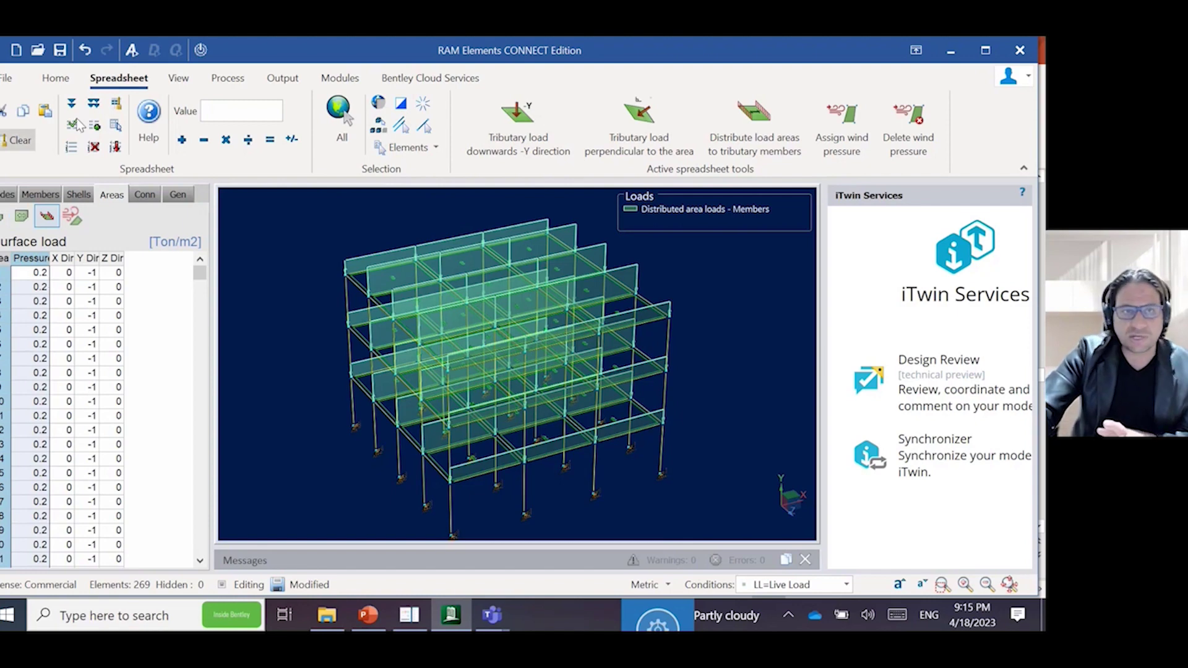
# Make Wind the active condition and examine the parameters of the DefaultWindLoadDefinition wind load definition.
pyautogui.click(798, 584)
pyautogui.click(795, 520)
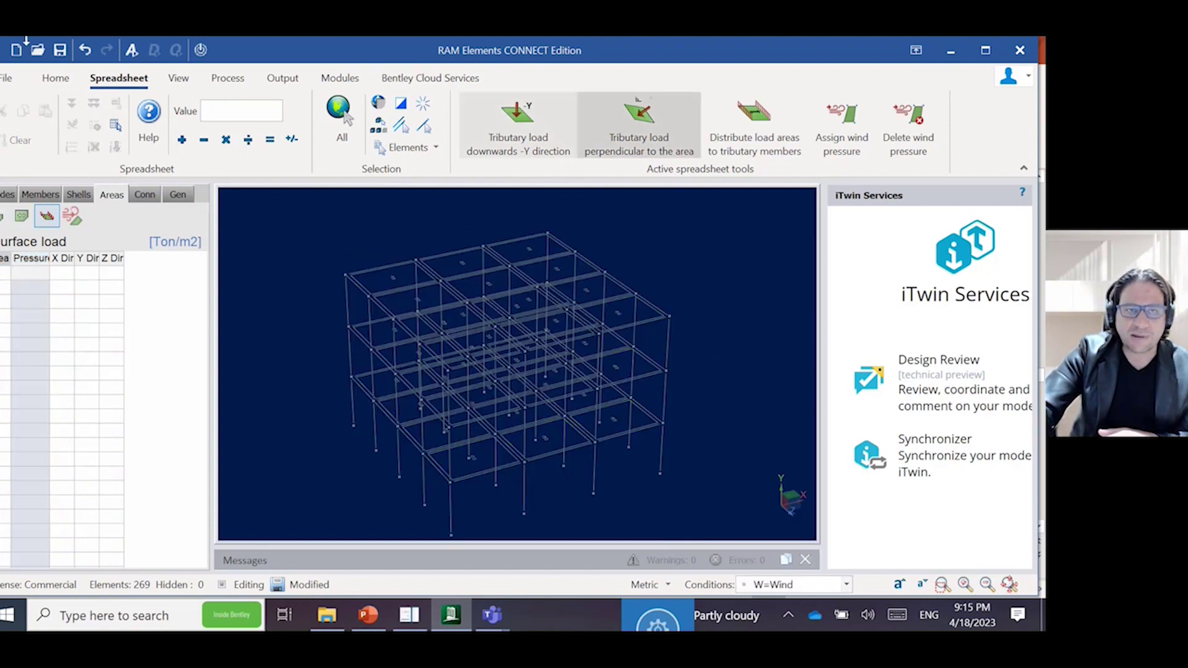
pyautogui.click(69, 77)
pyautogui.click(706, 124)
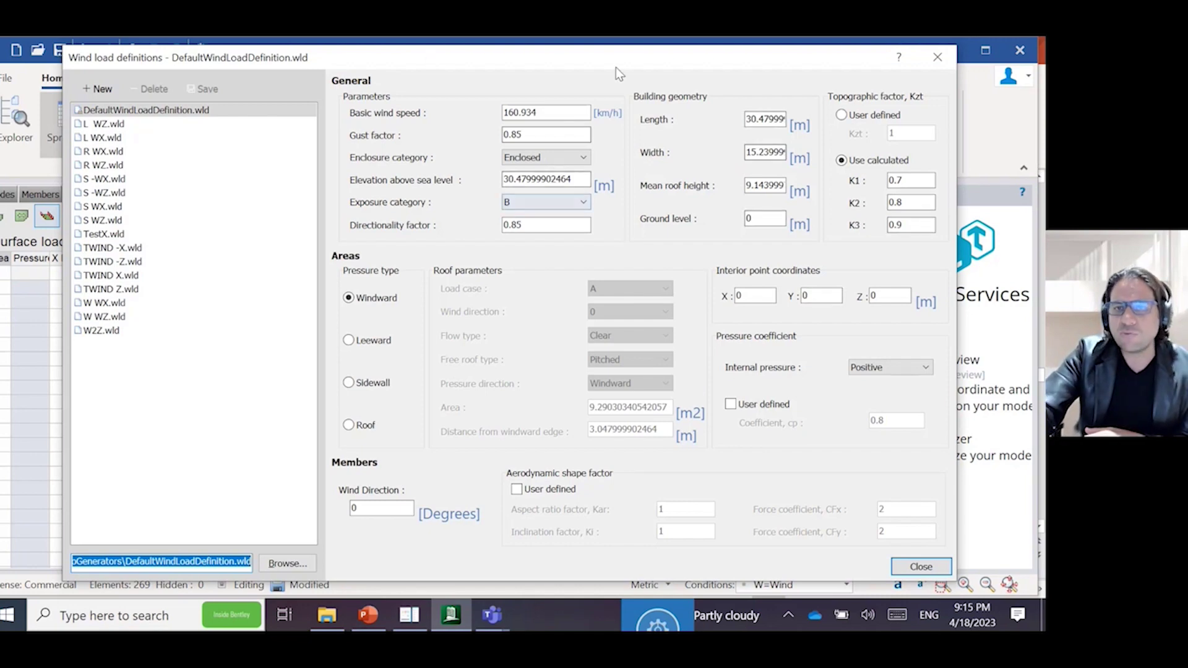
pyautogui.moveTo(598, 51); pyautogui.dragTo(587, 56)
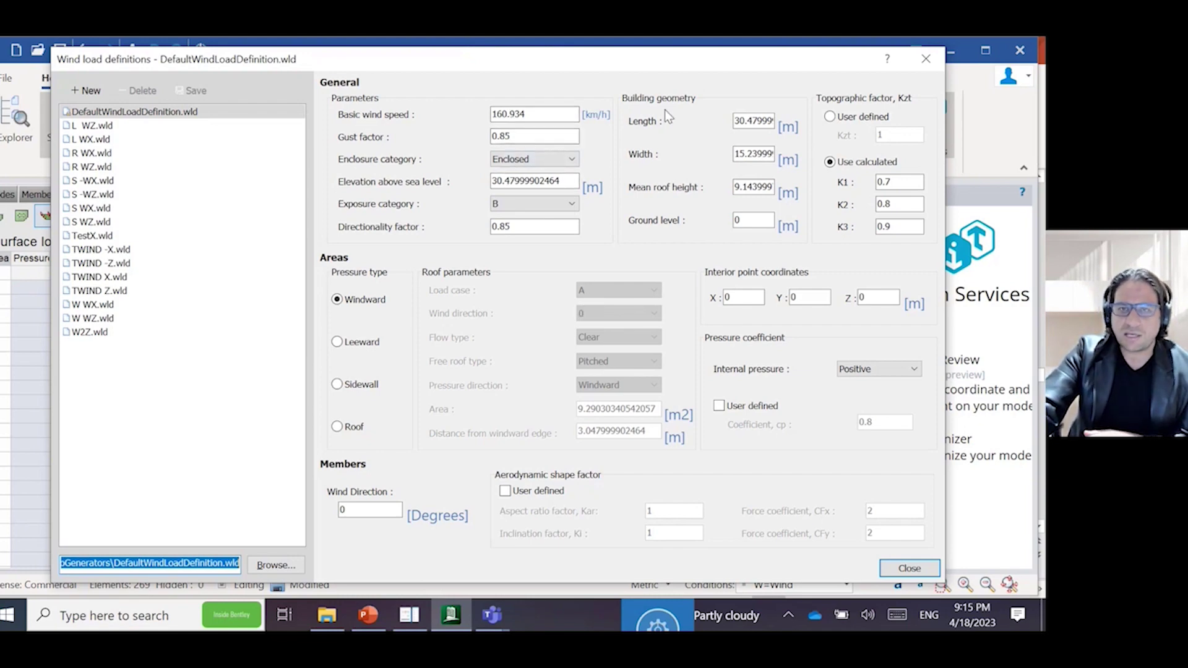
pyautogui.moveTo(710, 56); pyautogui.dragTo(704, 53)
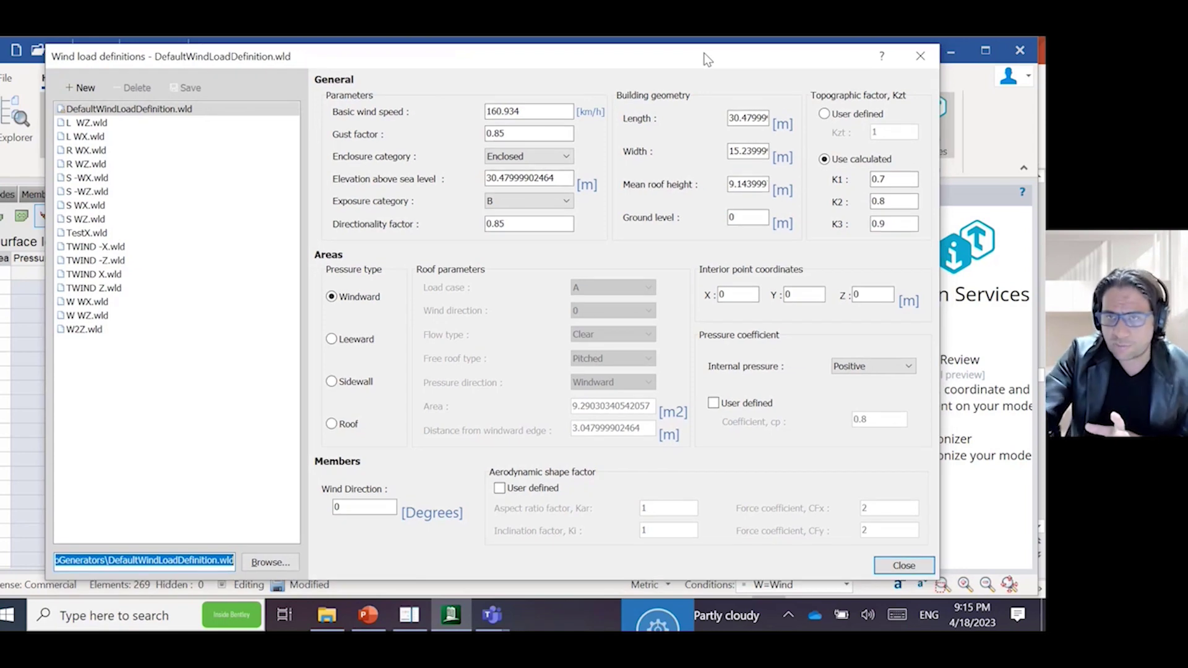
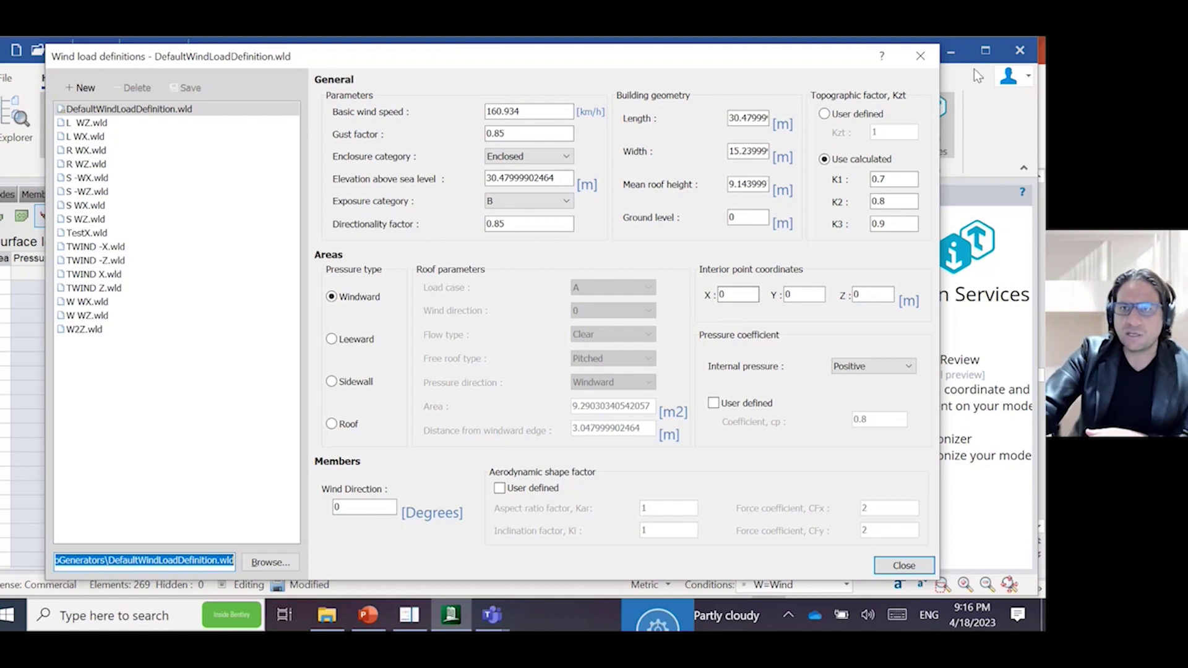
pyautogui.click(922, 54)
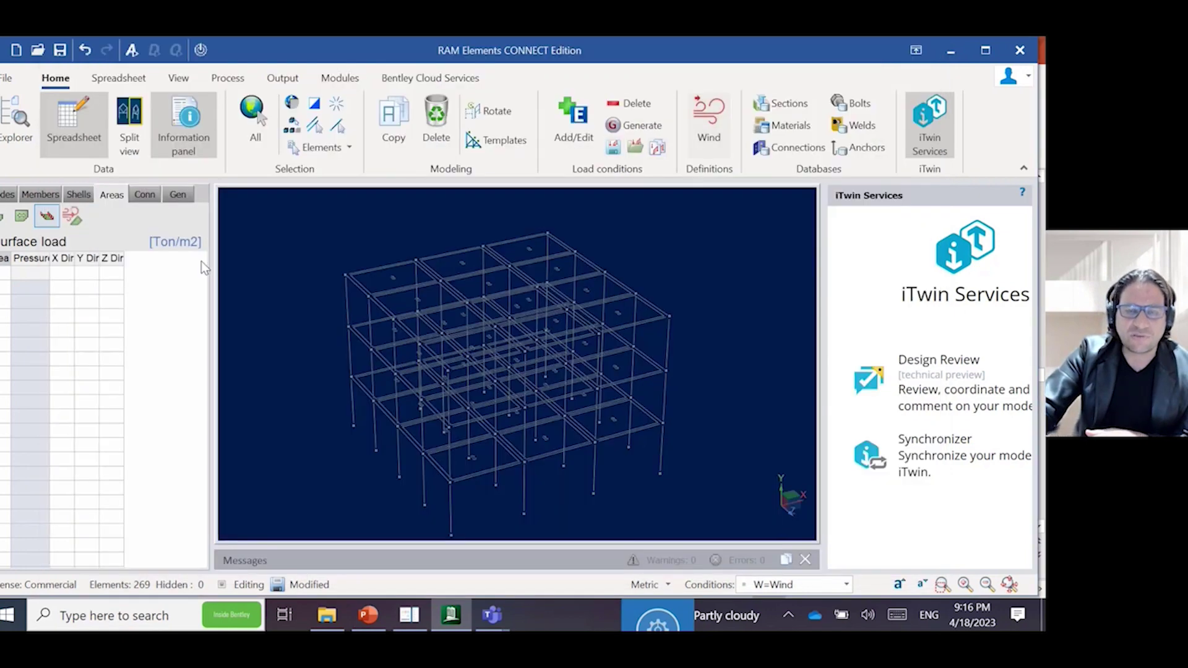
# Select the members of the frame's end face on the -X side and assign them the DefaultWindLoadDefinition wind load.
pyautogui.click(41, 195)
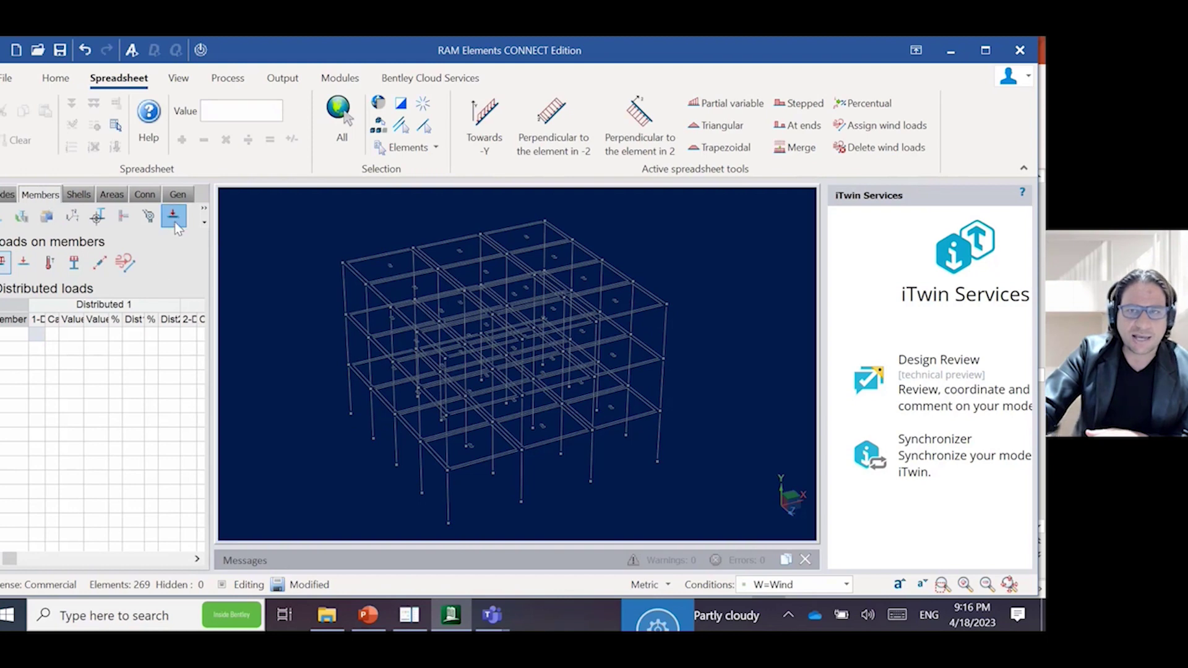
pyautogui.moveTo(663, 446); pyautogui.dragTo(650, 440, button='middle')
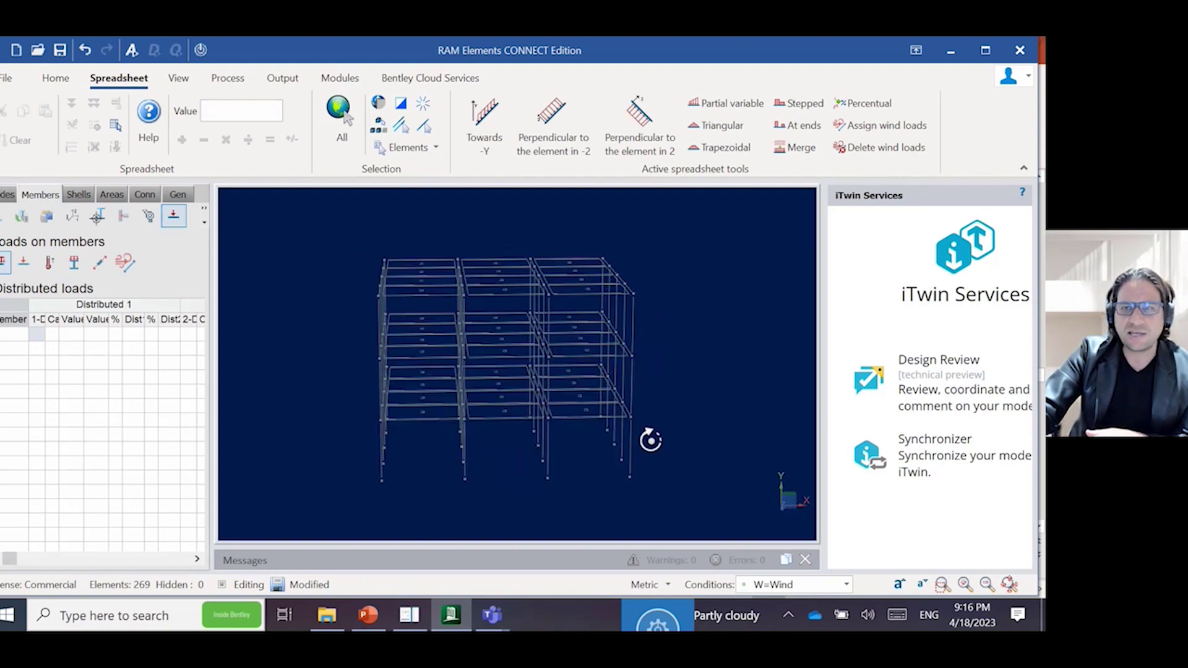
pyautogui.moveTo(650, 440); pyautogui.dragTo(660, 443, button='middle')
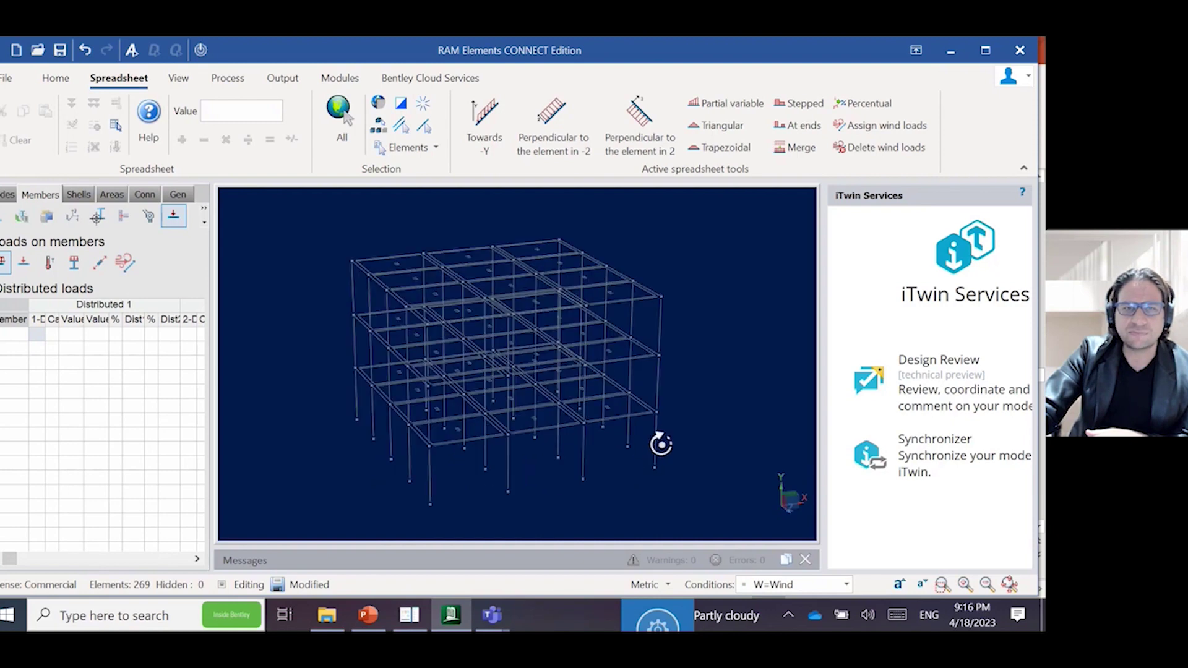
pyautogui.click(125, 263)
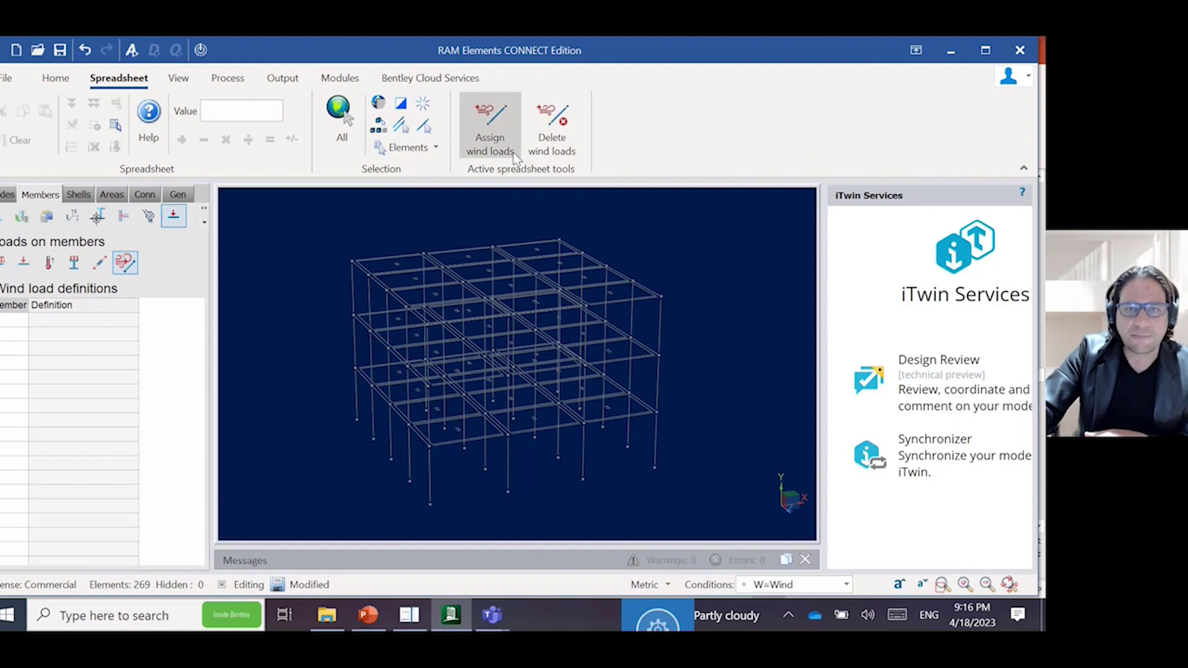
pyautogui.moveTo(658, 472); pyautogui.dragTo(641, 469, button='middle')
pyautogui.moveTo(316, 276); pyautogui.dragTo(414, 505)
pyautogui.moveTo(670, 380); pyautogui.dragTo(684, 420, button='middle')
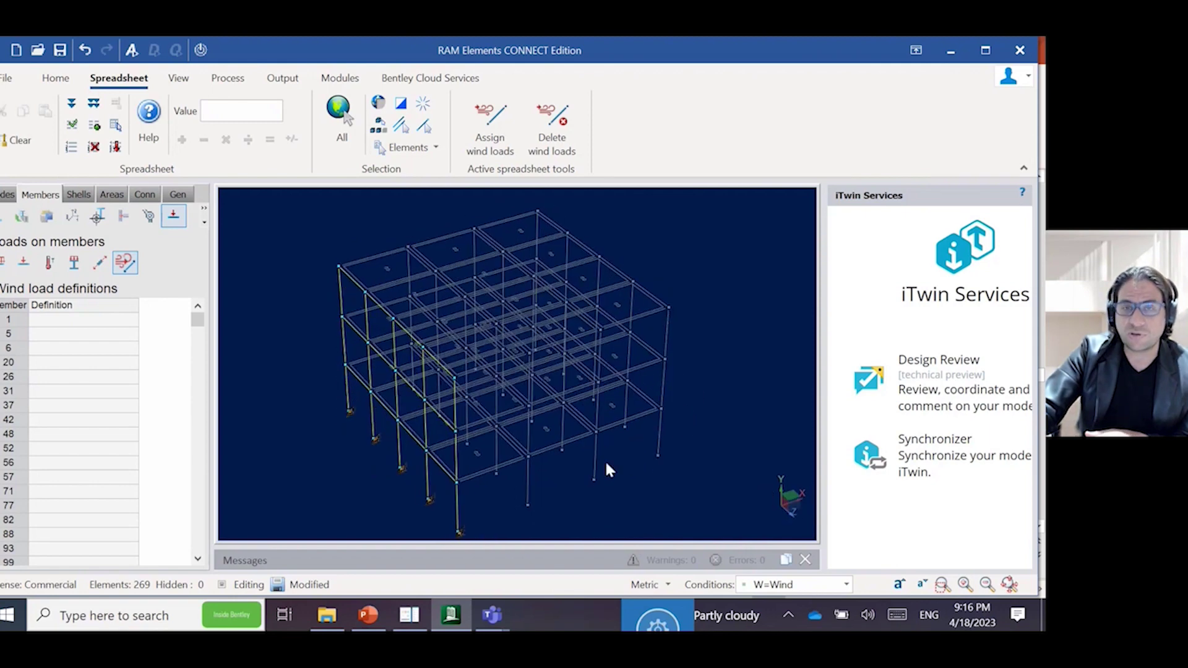
pyautogui.moveTo(603, 459); pyautogui.dragTo(603, 442, button='middle')
pyautogui.click(503, 133)
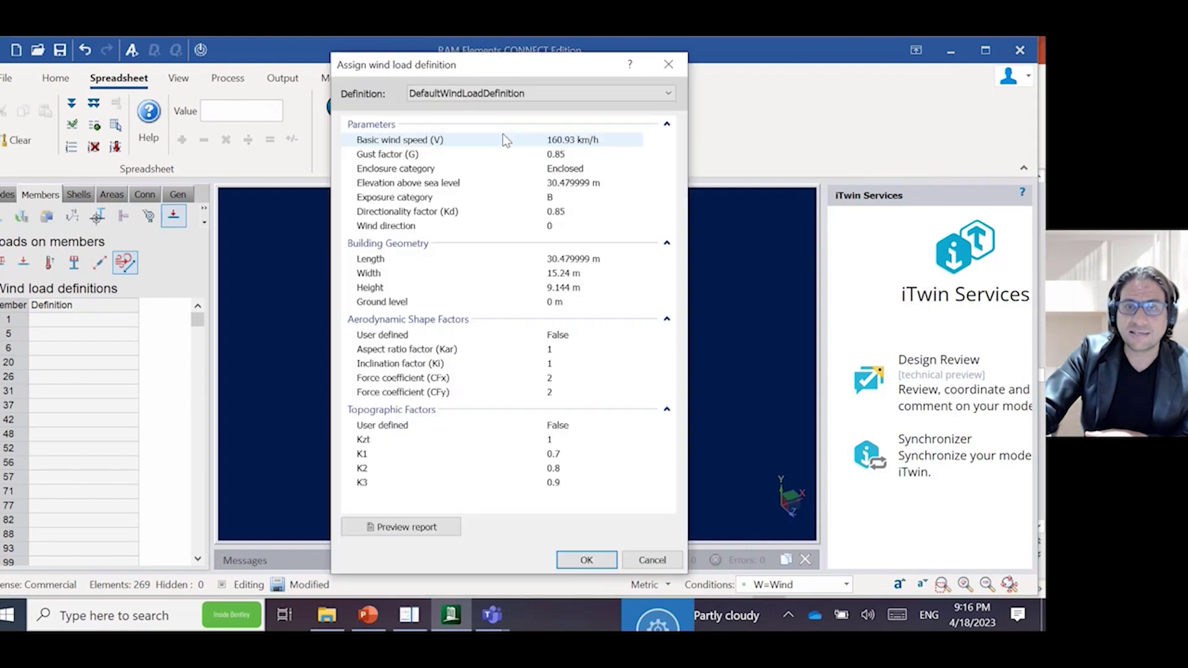
pyautogui.moveTo(484, 54); pyautogui.dragTo(685, 48)
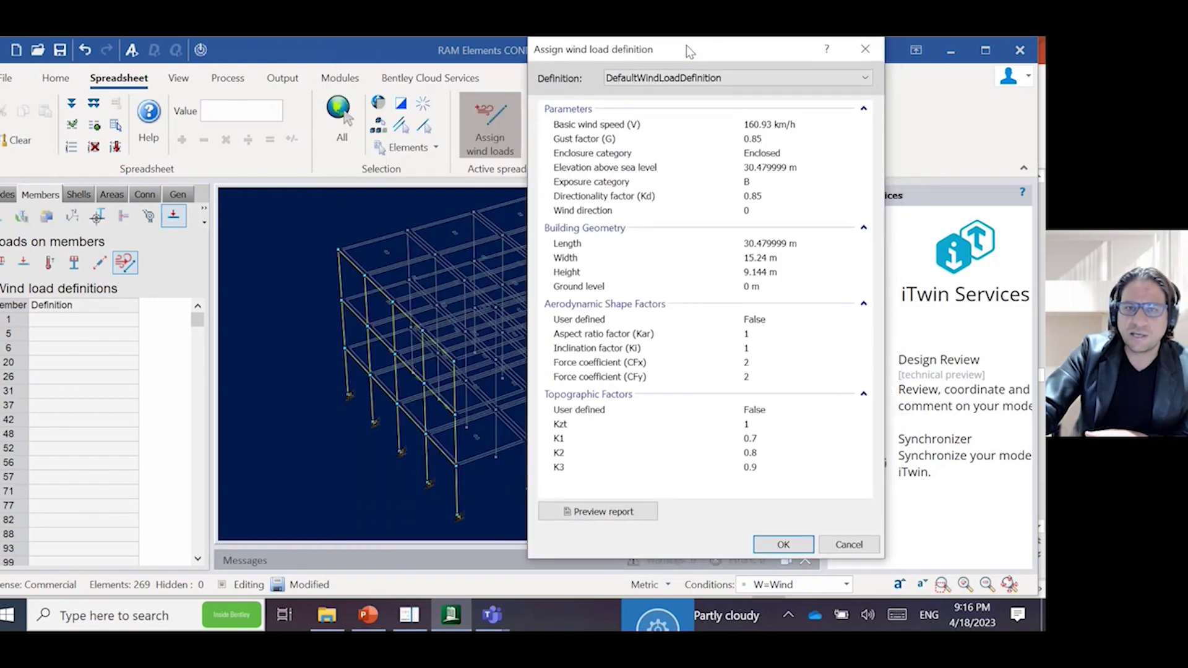
pyautogui.click(801, 546)
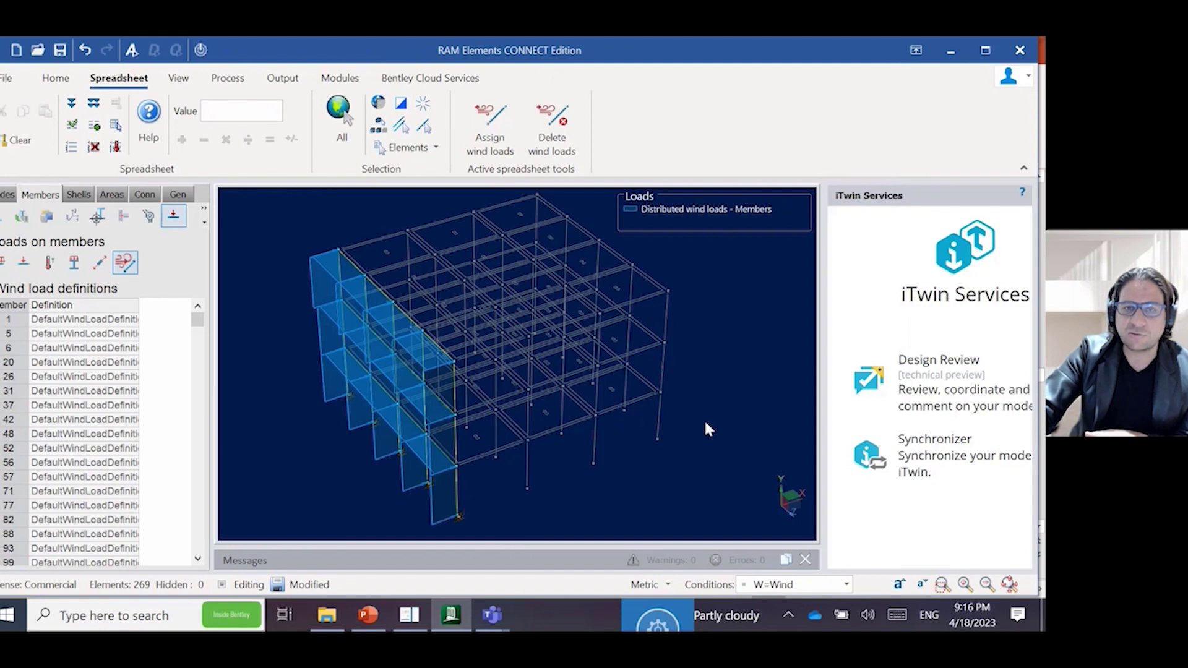
# Select the members of the frame's end face on the +X side and assign them the DefaultWindLoadDefinition wind load.
pyautogui.moveTo(706, 426); pyautogui.dragTo(684, 414, button='middle')
pyautogui.click(662, 348)
pyautogui.moveTo(598, 216); pyautogui.dragTo(691, 493)
pyautogui.click(490, 127)
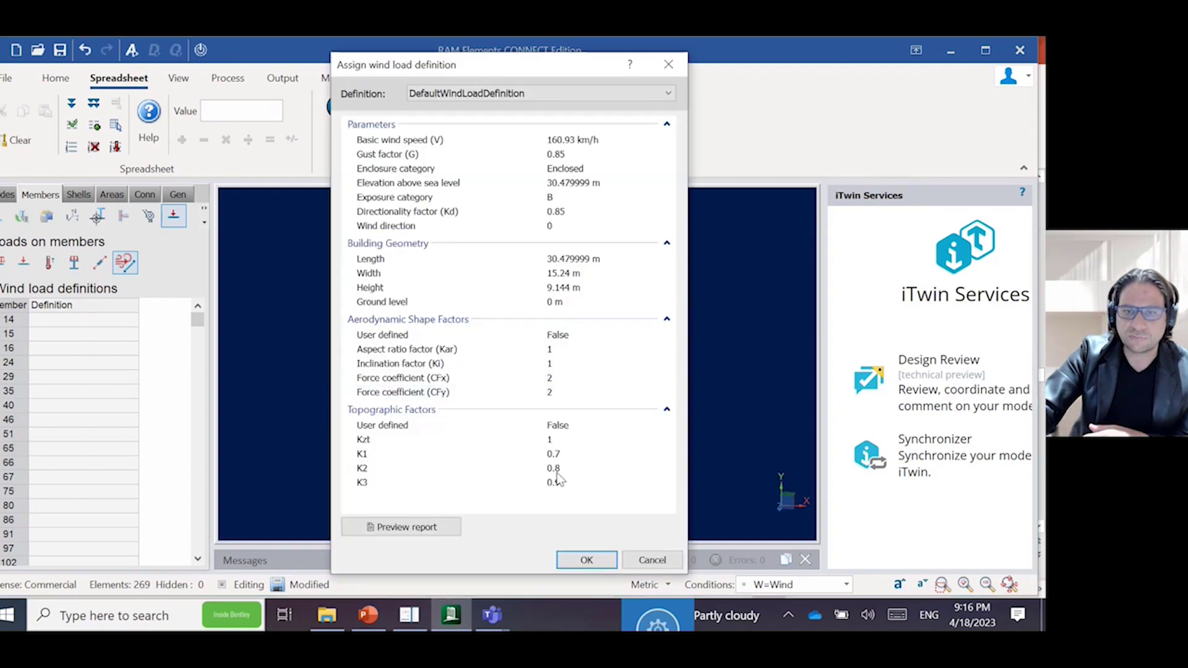
pyautogui.click(585, 560)
pyautogui.click(685, 451)
# Select the whole frame to review the wind loads assigned to its two opposite end faces.
pyautogui.moveTo(684, 451); pyautogui.dragTo(395, 271, button='middle')
pyautogui.moveTo(352, 201); pyautogui.dragTo(818, 540)
pyautogui.scroll(1, 704, 473)
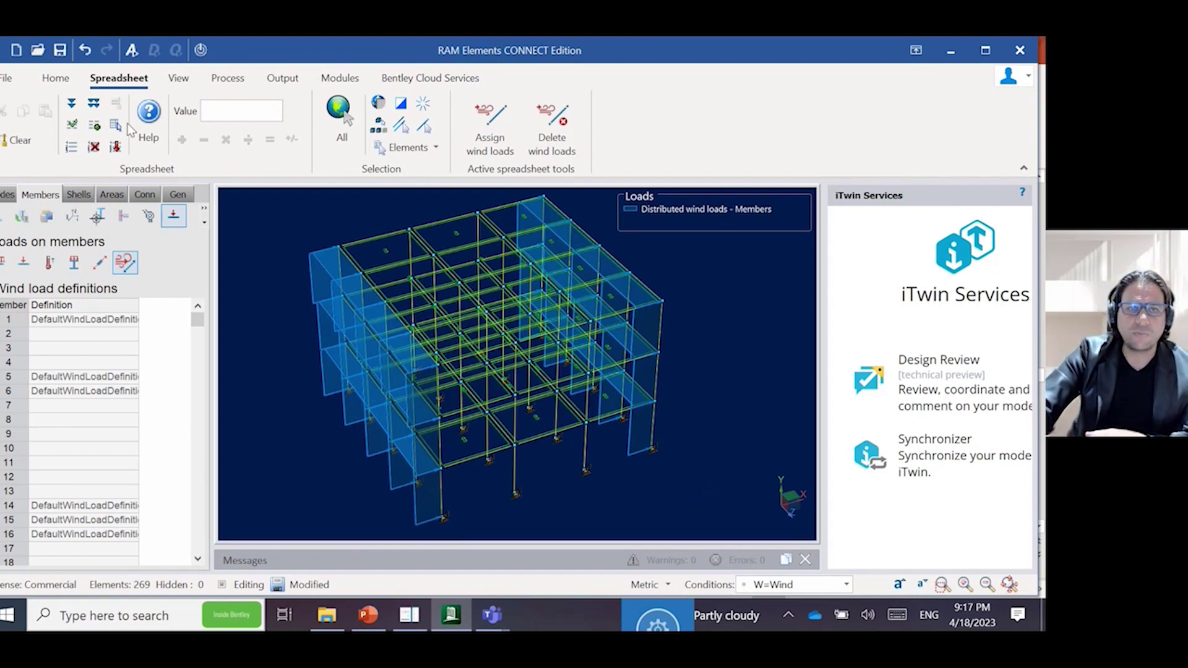
# Open the wind load definitions and examine the members' wind direction setting of DefaultWindLoadDefinition without changing it.
pyautogui.click(56, 78)
pyautogui.click(705, 121)
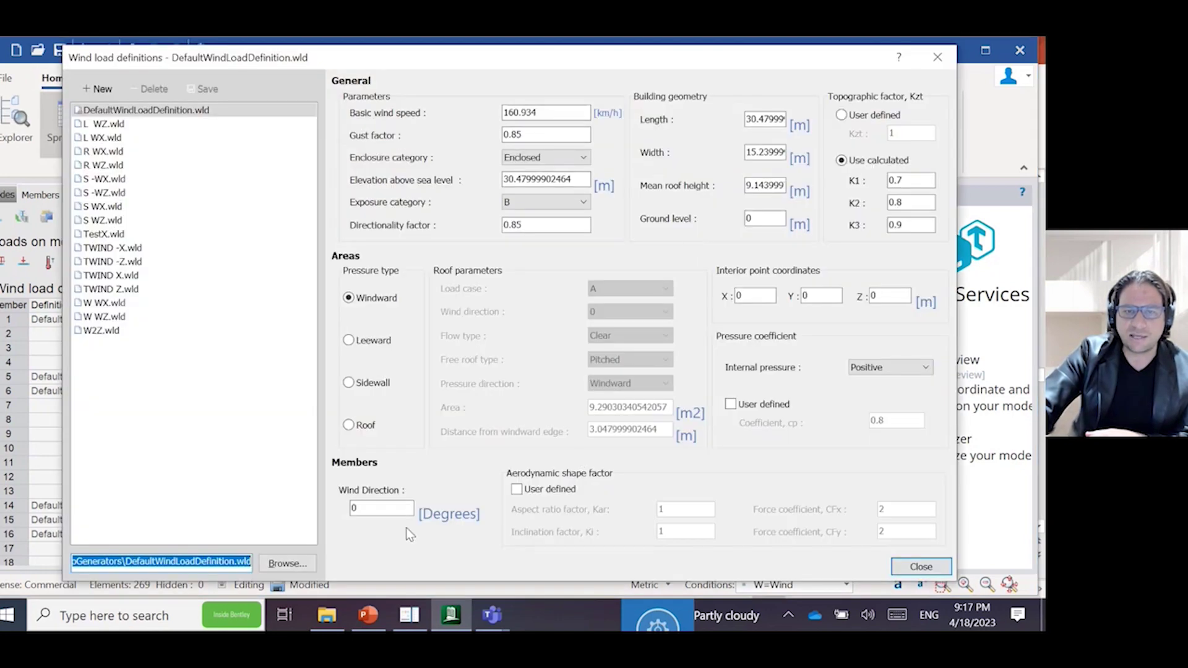
pyautogui.moveTo(381, 510); pyautogui.dragTo(321, 502)
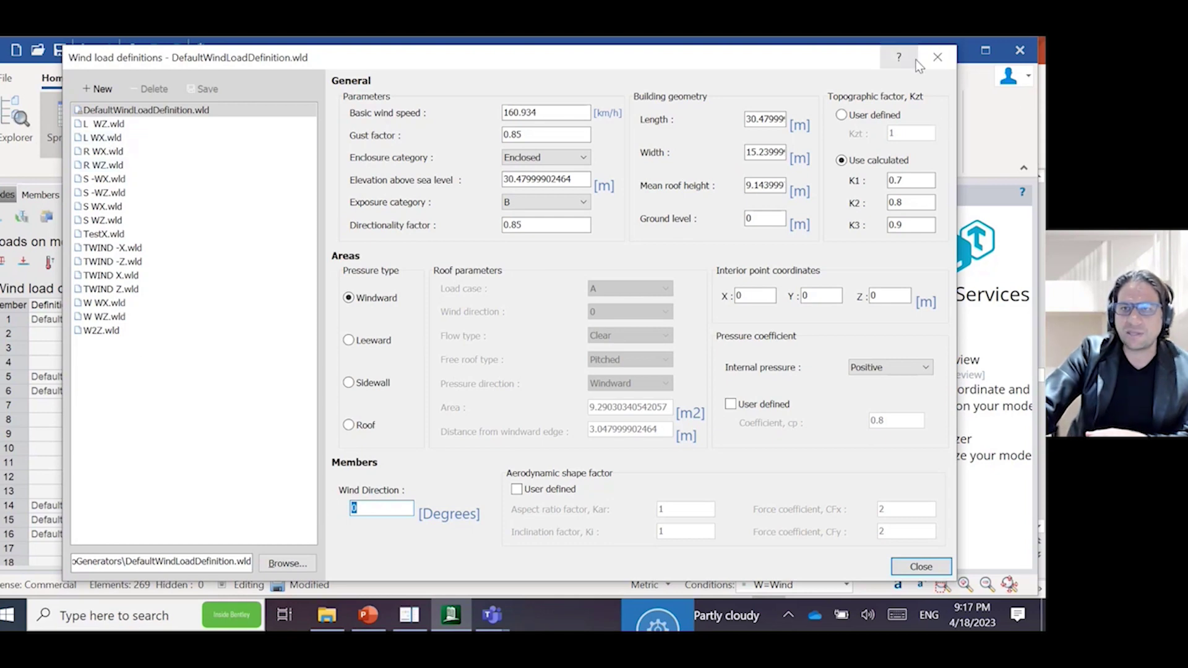
pyautogui.click(937, 57)
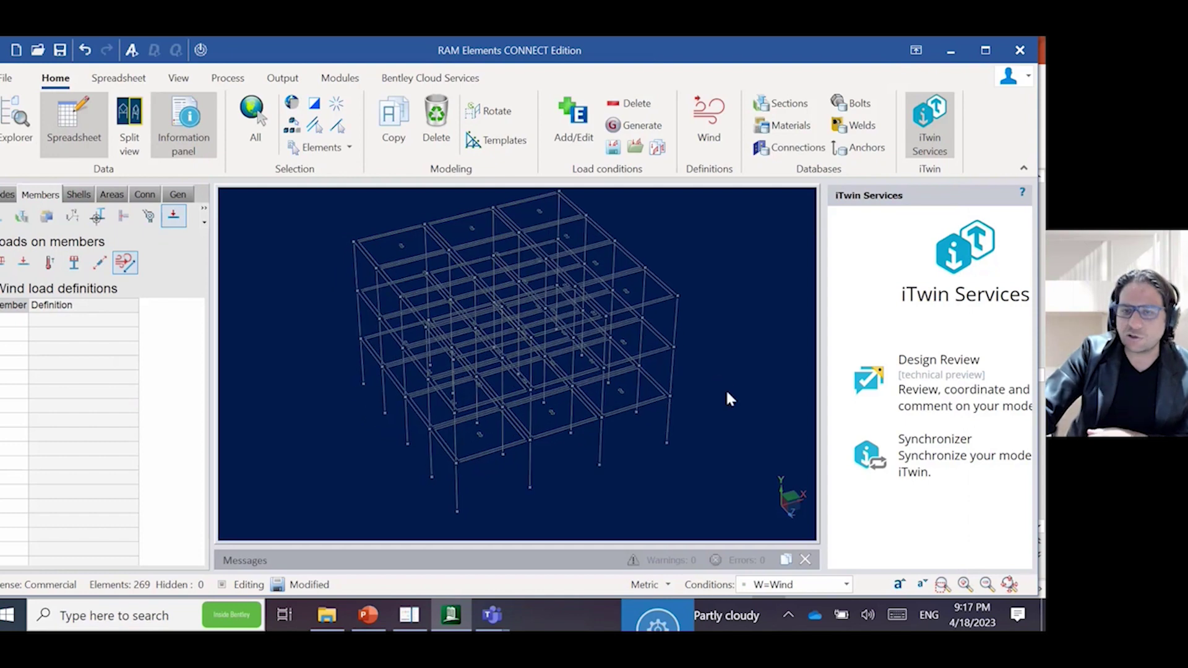
pyautogui.click(791, 581)
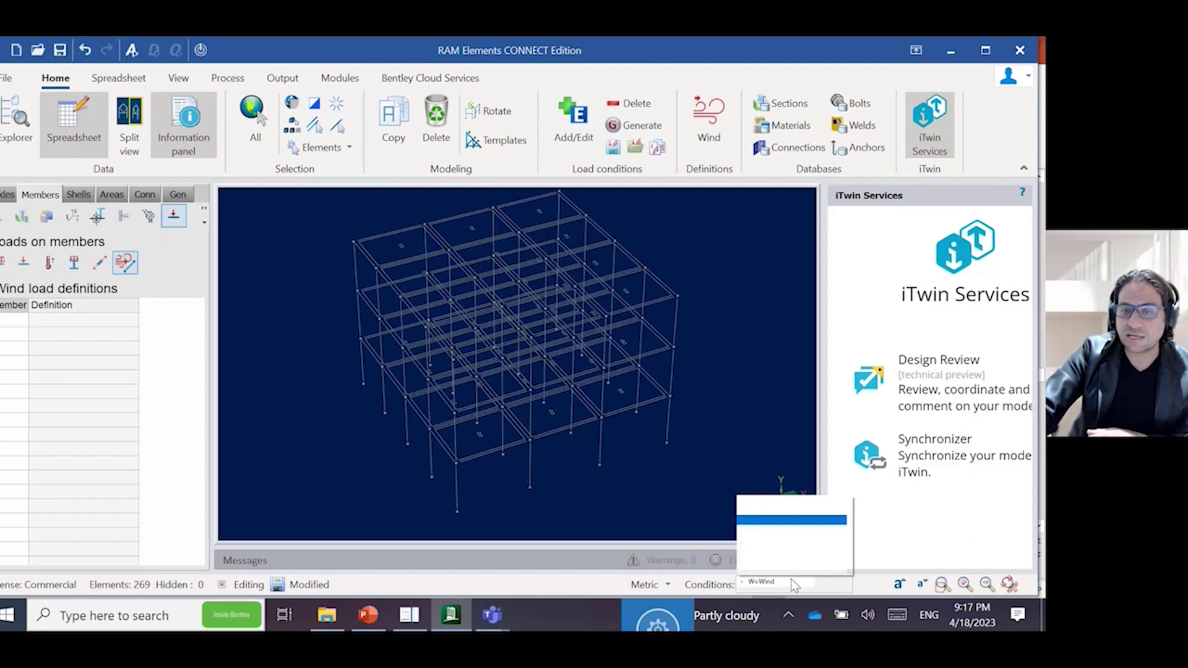
pyautogui.click(792, 581)
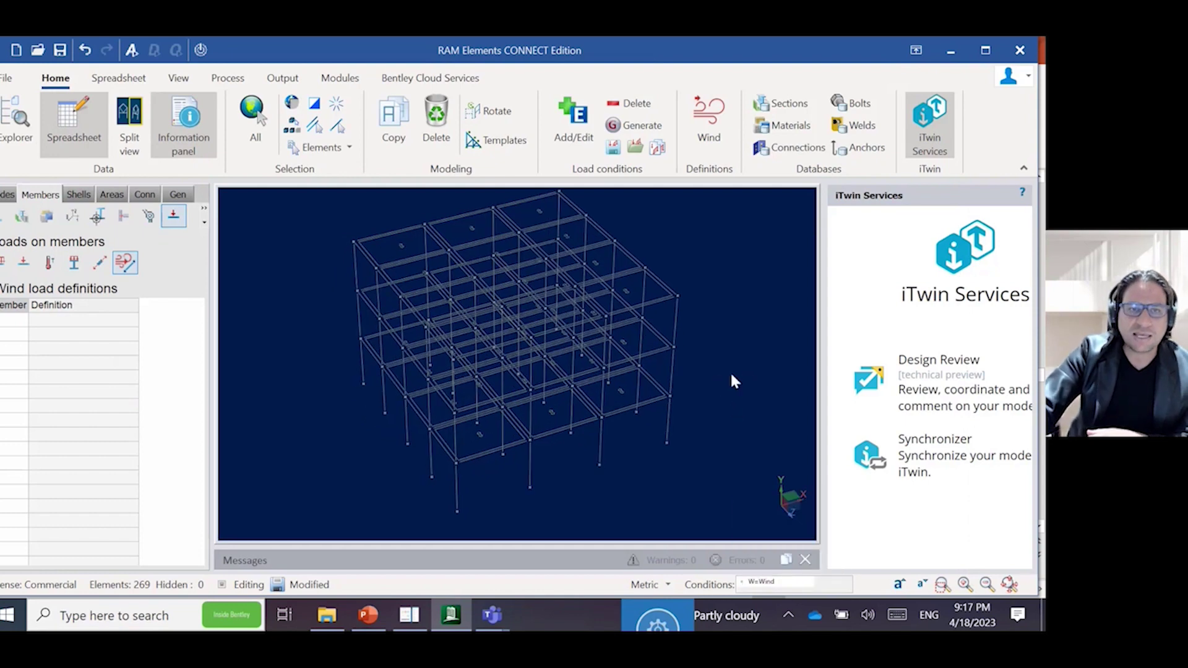
# Make SX=Seismic X the active load condition, with the general load data shown.
pyautogui.click(178, 195)
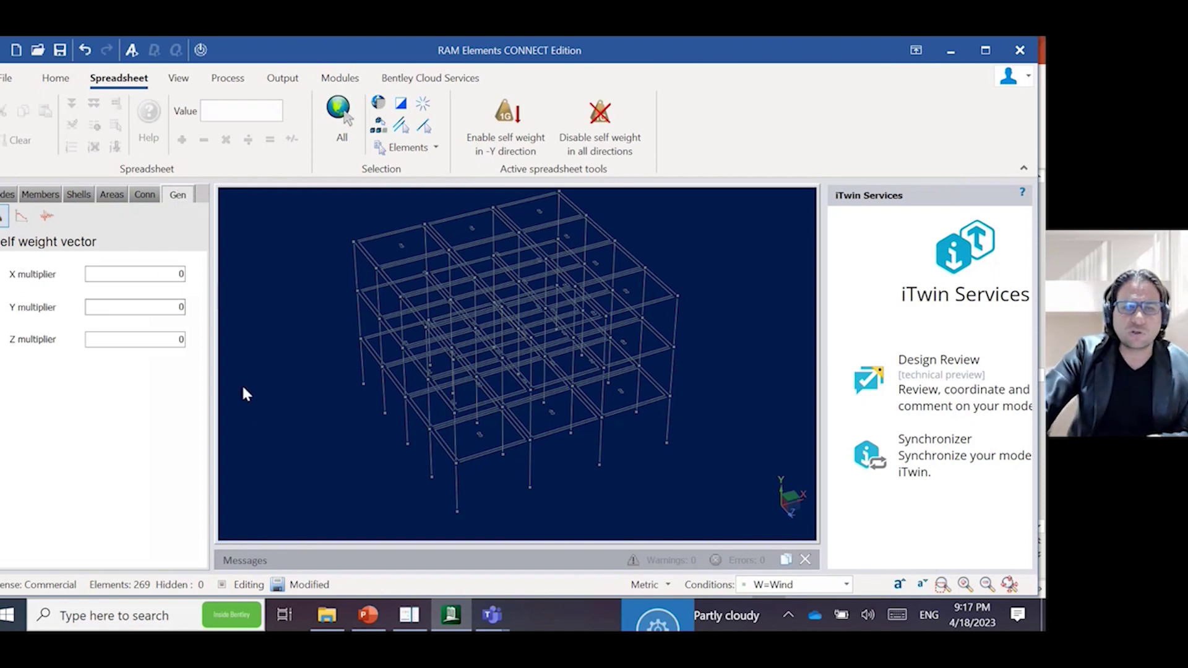
pyautogui.click(794, 584)
pyautogui.click(768, 529)
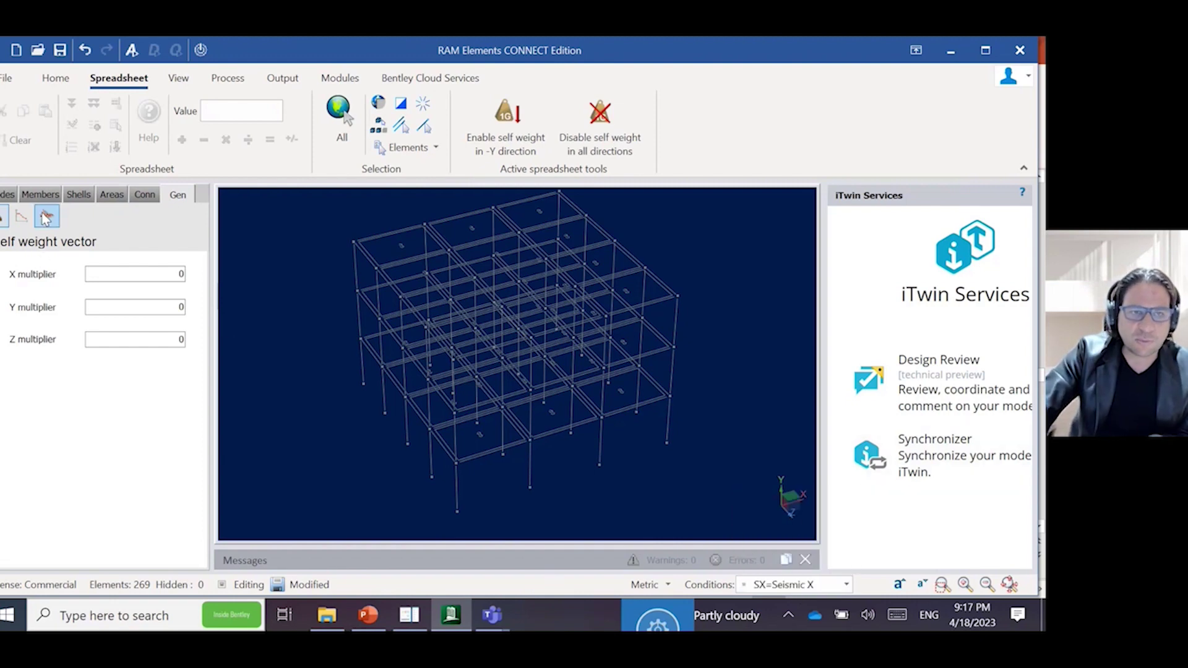
# Select all nodes of the top floor and assign them a rigid diaphragm.
pyautogui.click(47, 195)
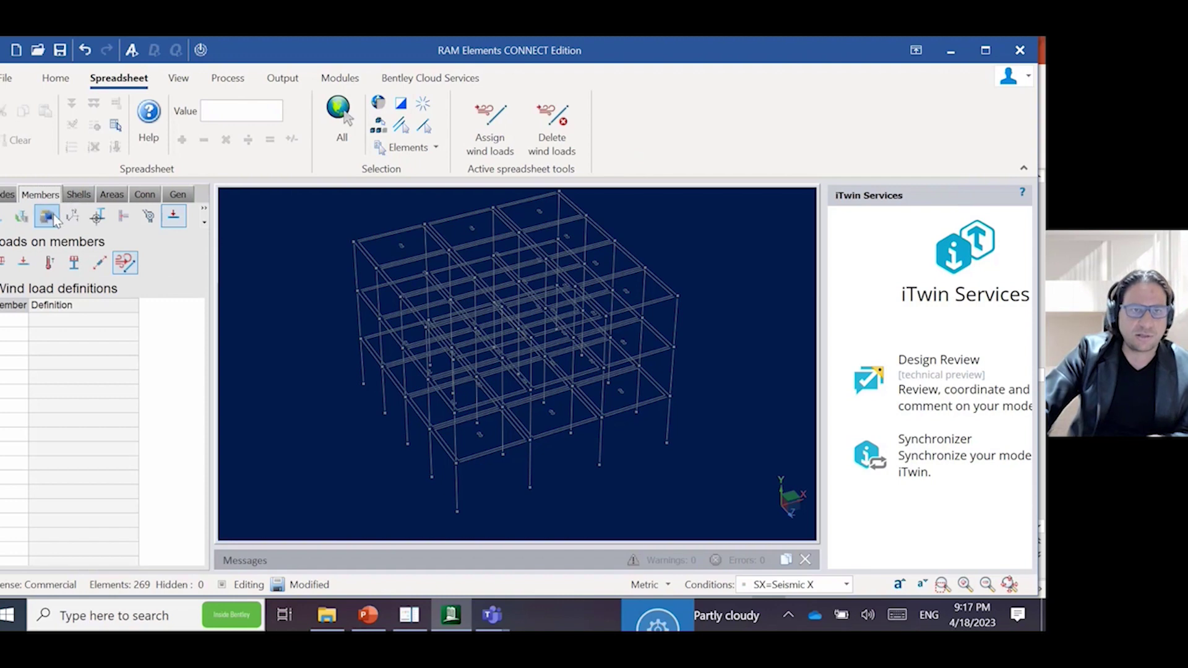
pyautogui.click(7, 194)
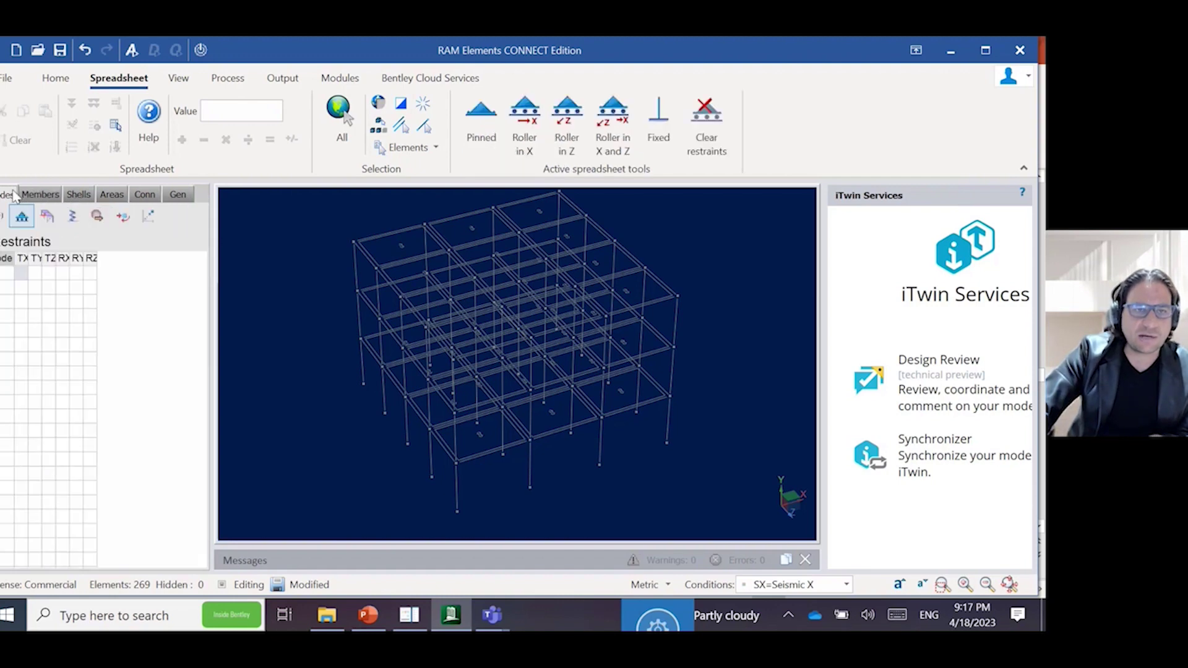
pyautogui.click(3, 215)
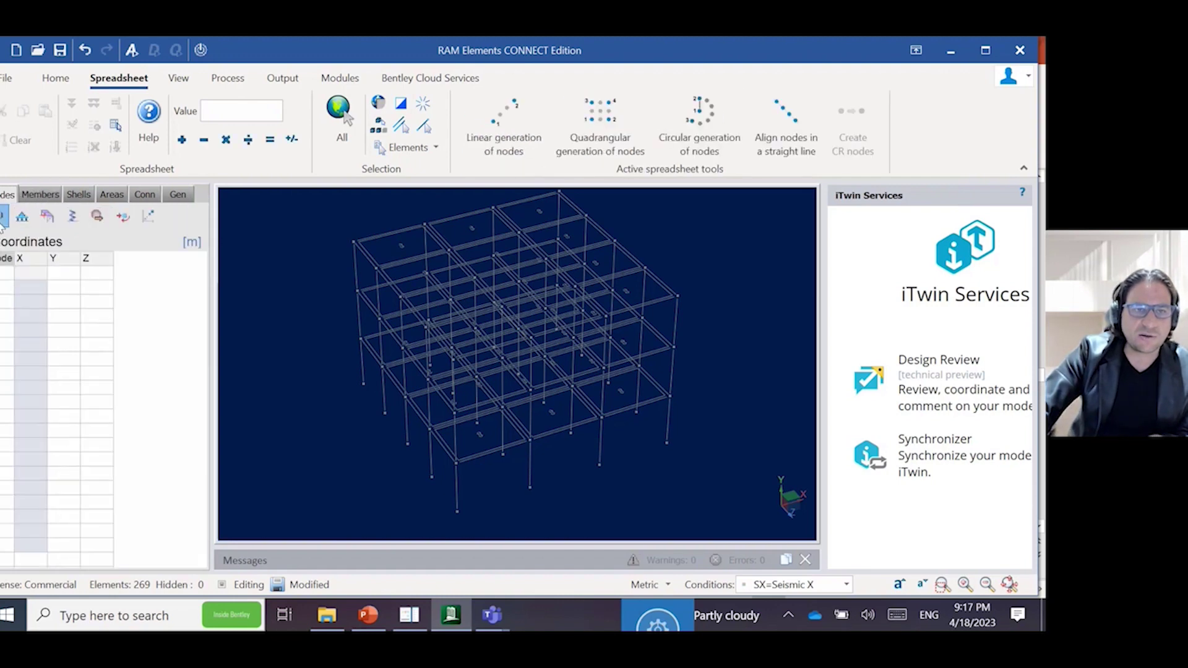
pyautogui.click(46, 215)
pyautogui.moveTo(606, 458); pyautogui.dragTo(592, 443, button='middle')
pyautogui.moveTo(326, 210); pyautogui.dragTo(748, 270)
pyautogui.click(507, 143)
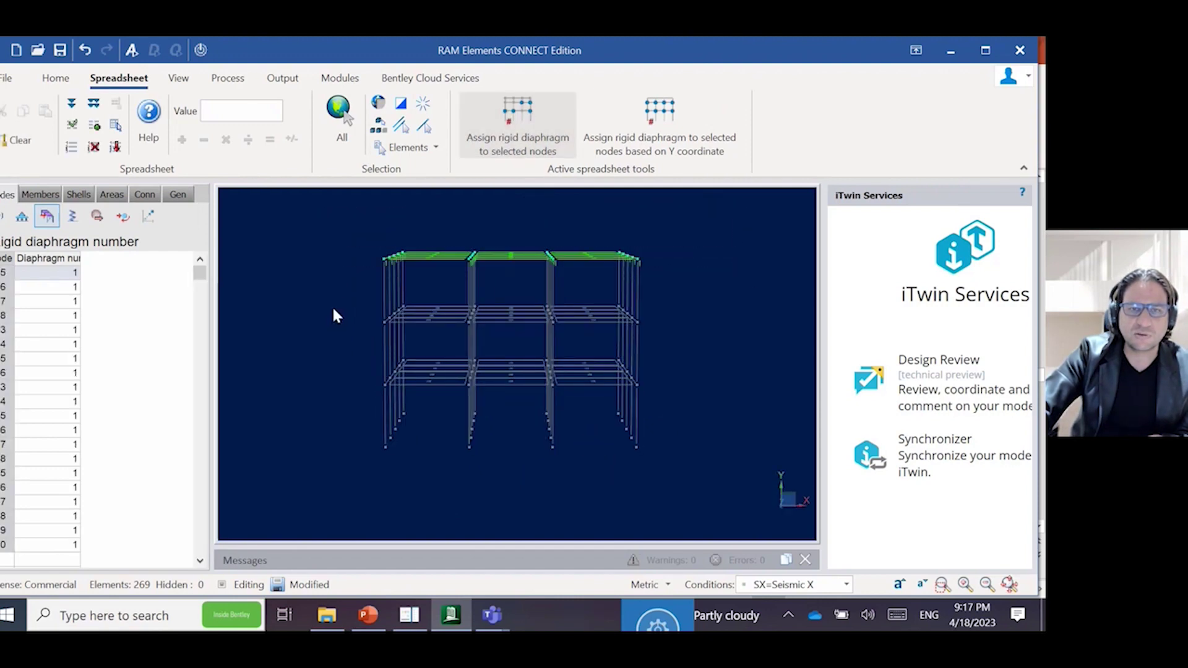
# Assign a separate rigid diaphragm to the nodes of the middle floor and another to those of the lowest floor, clearing the selection.
pyautogui.moveTo(332, 306); pyautogui.dragTo(650, 337)
pyautogui.click(514, 140)
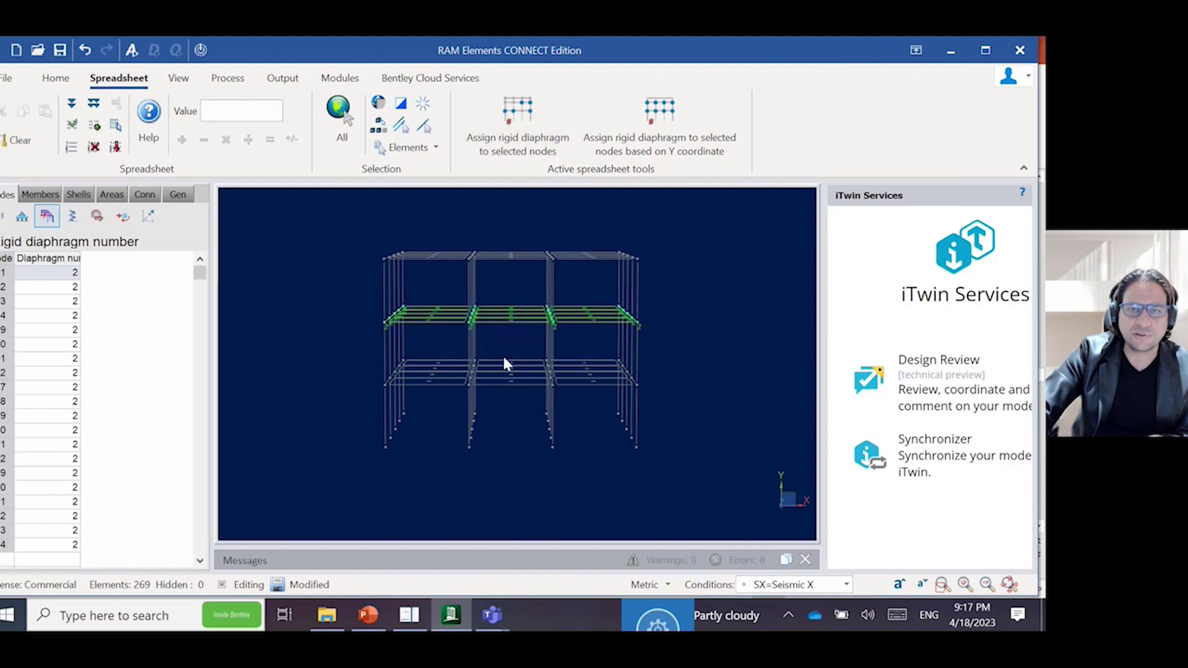
pyautogui.click(326, 361)
pyautogui.moveTo(331, 348); pyautogui.dragTo(727, 398)
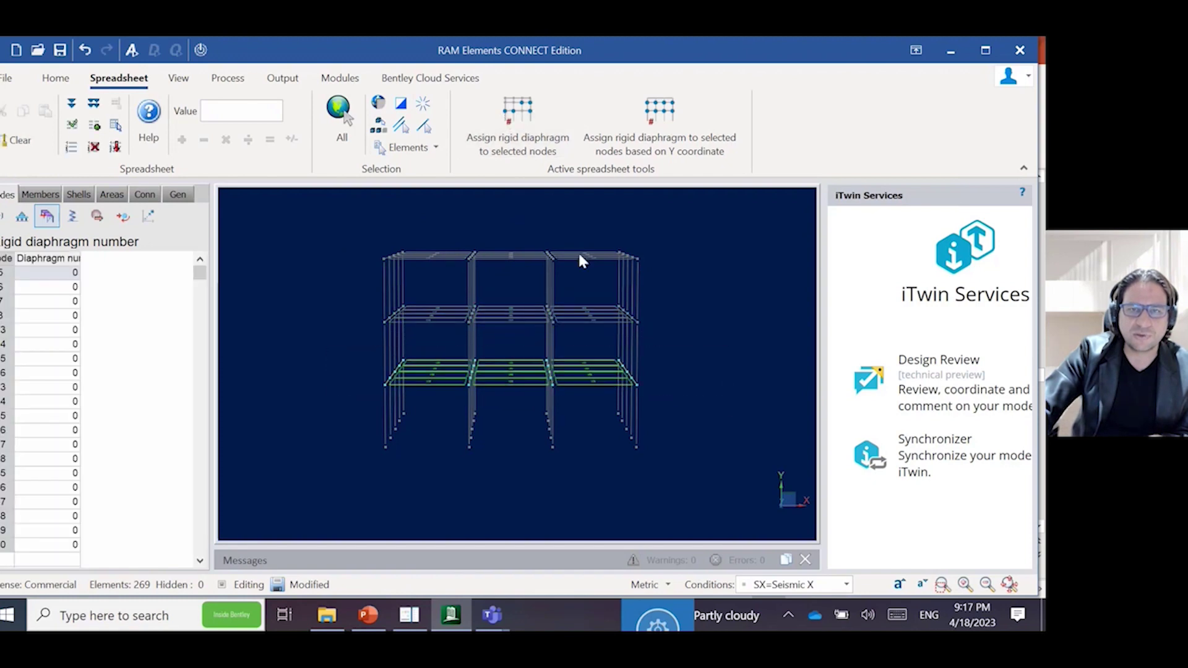
pyautogui.click(516, 134)
pyautogui.click(719, 309)
pyautogui.moveTo(717, 365); pyautogui.dragTo(699, 438, button='middle')
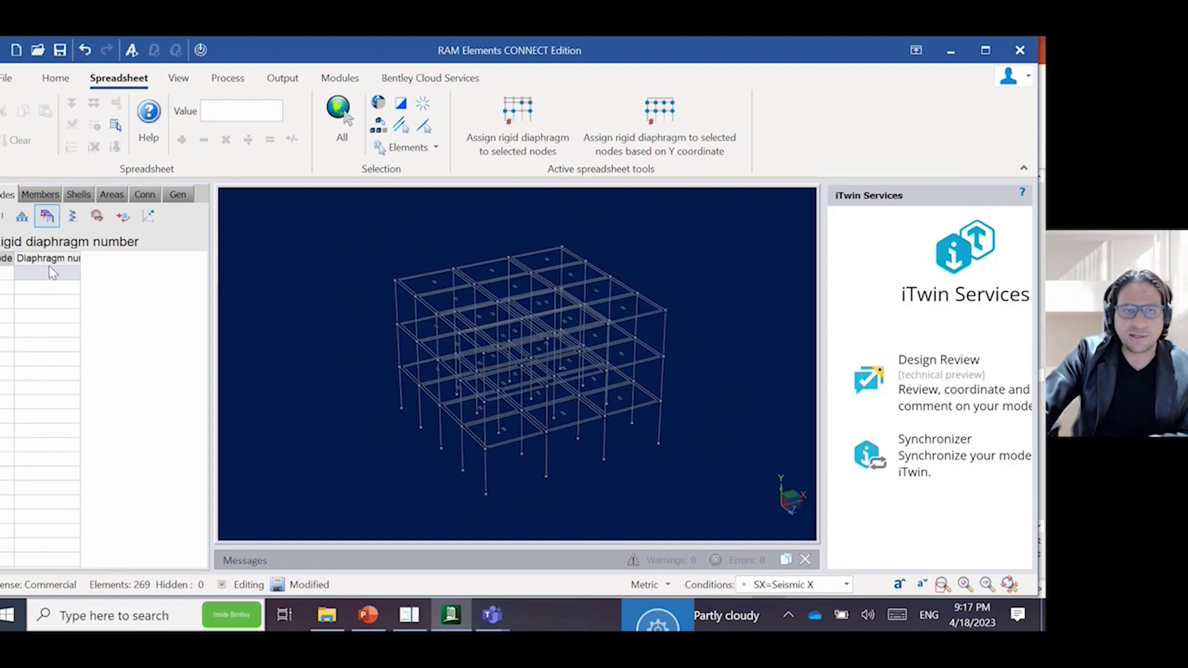
# Calculate the top floor's mass and center of mass from Dead Load with factor 1 and Live Load with factor 0.5.
pyautogui.click(97, 216)
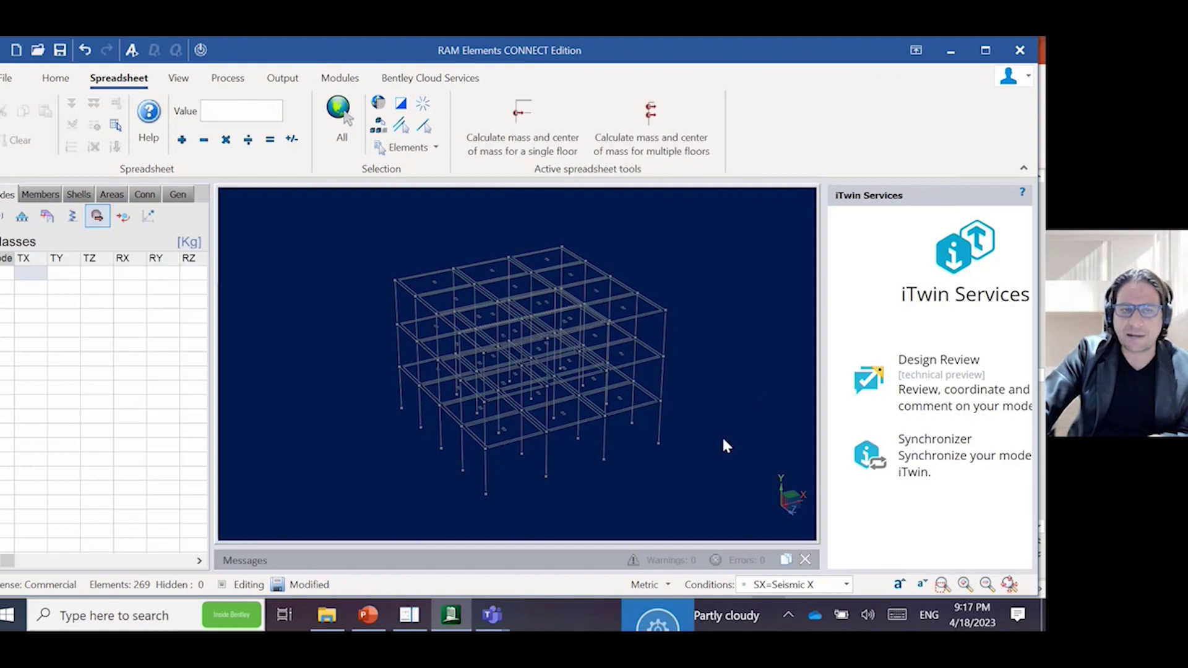
pyautogui.moveTo(693, 440); pyautogui.dragTo(690, 438, button='middle')
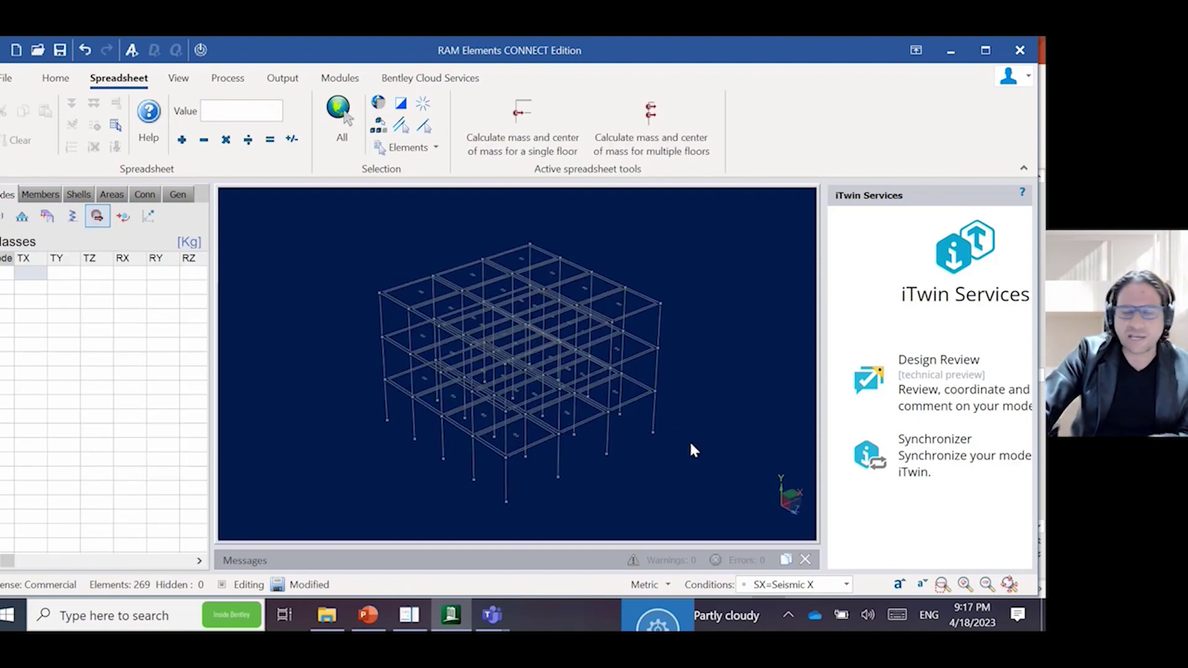
pyautogui.moveTo(690, 445); pyautogui.dragTo(662, 429, button='middle')
pyautogui.moveTo(297, 254); pyautogui.dragTo(626, 288)
pyautogui.click(530, 138)
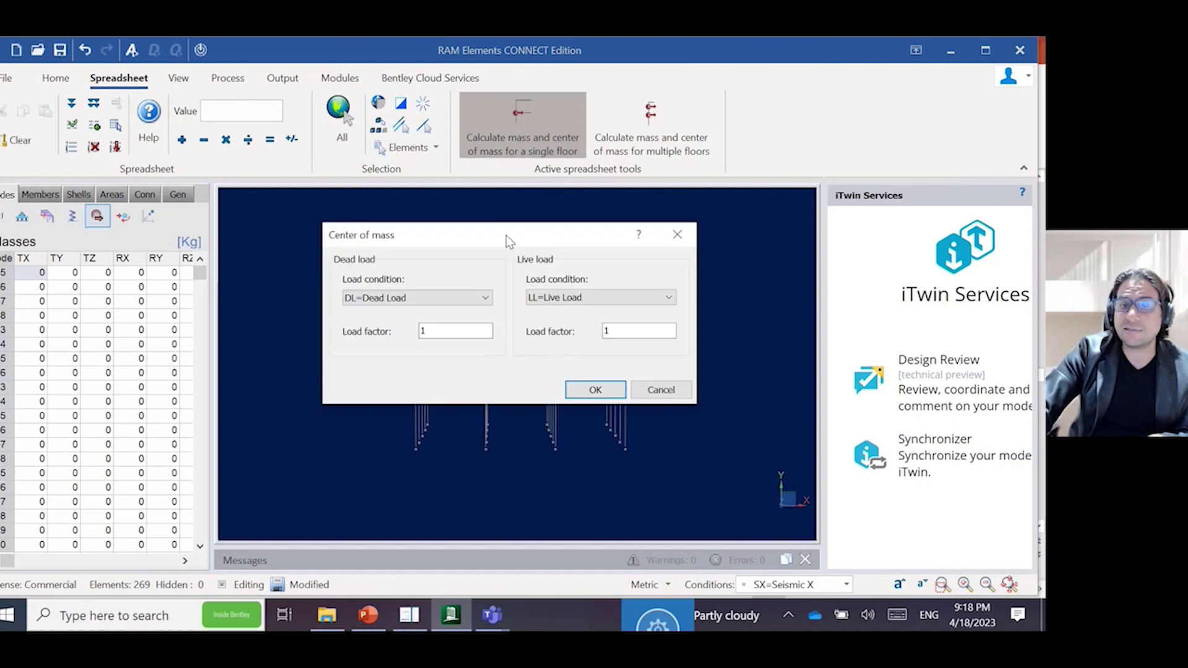
pyautogui.moveTo(506, 235); pyautogui.dragTo(488, 196)
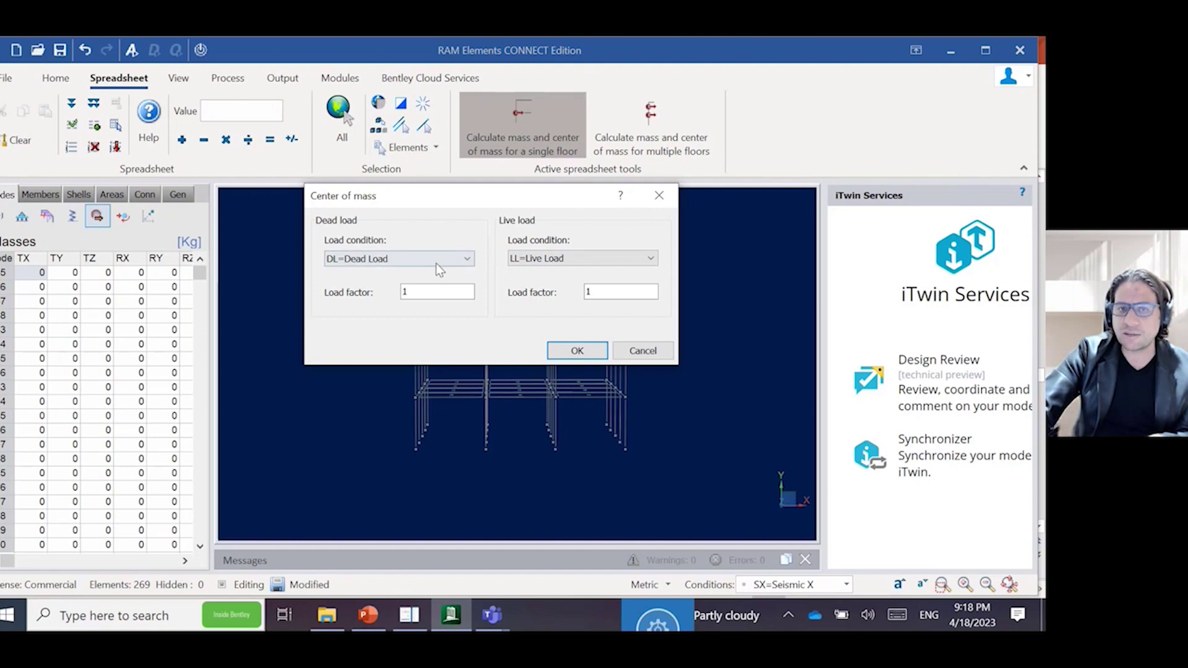
pyautogui.click(536, 261)
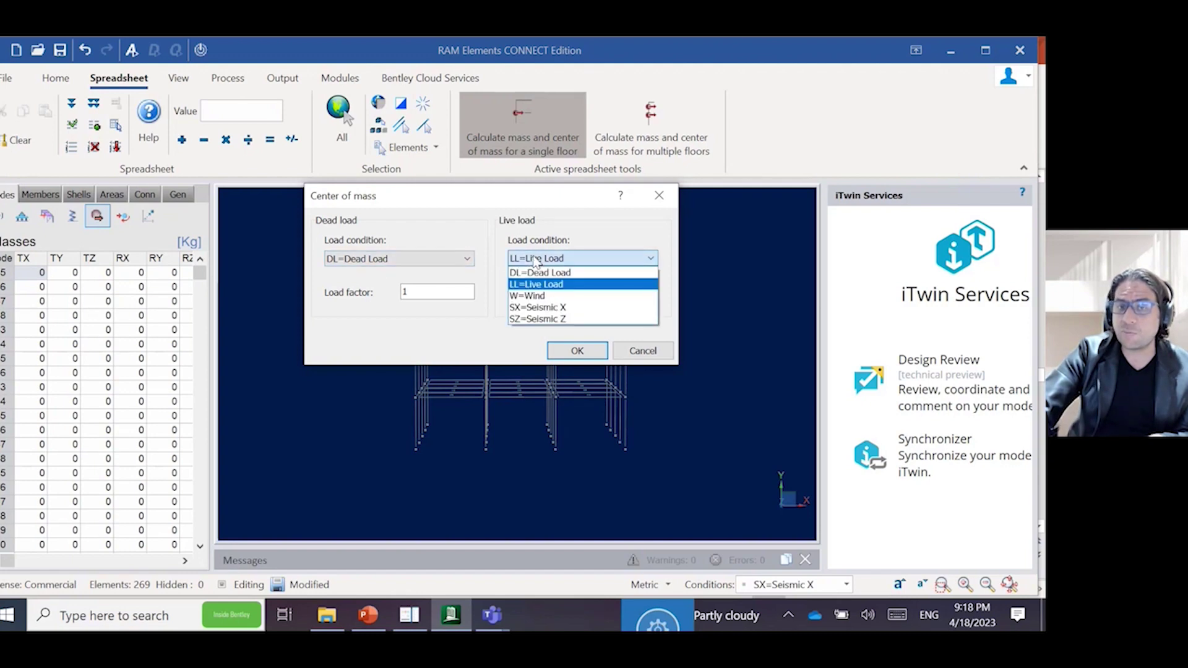
pyautogui.click(536, 261)
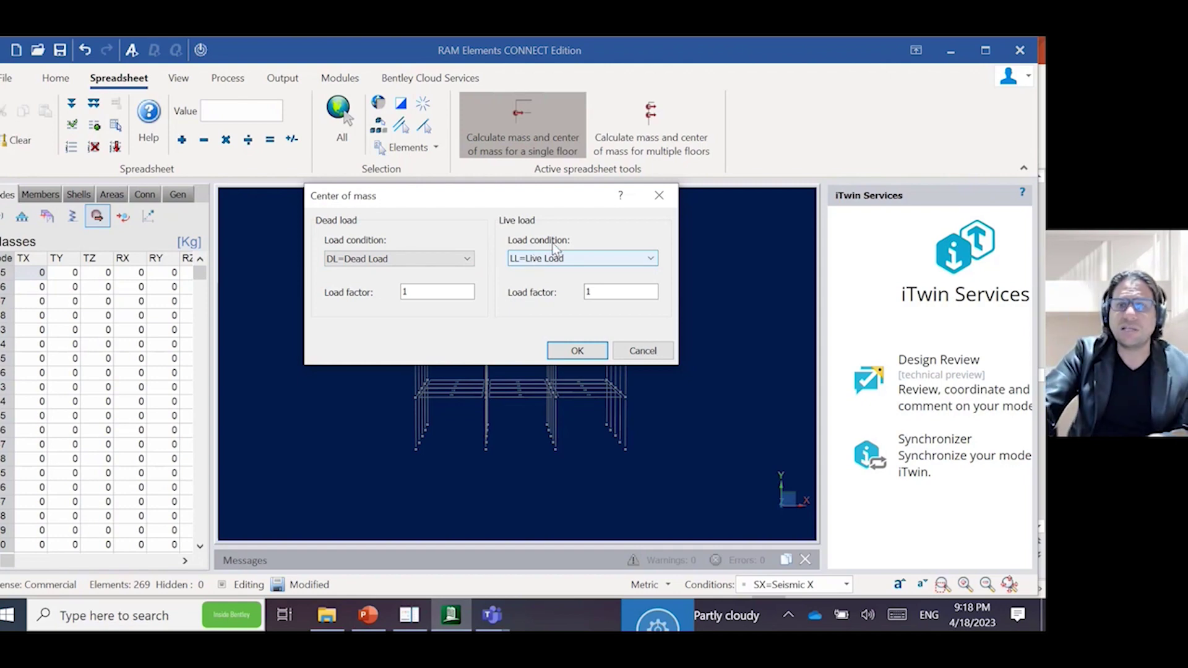
pyautogui.click(558, 260)
pyautogui.click(559, 260)
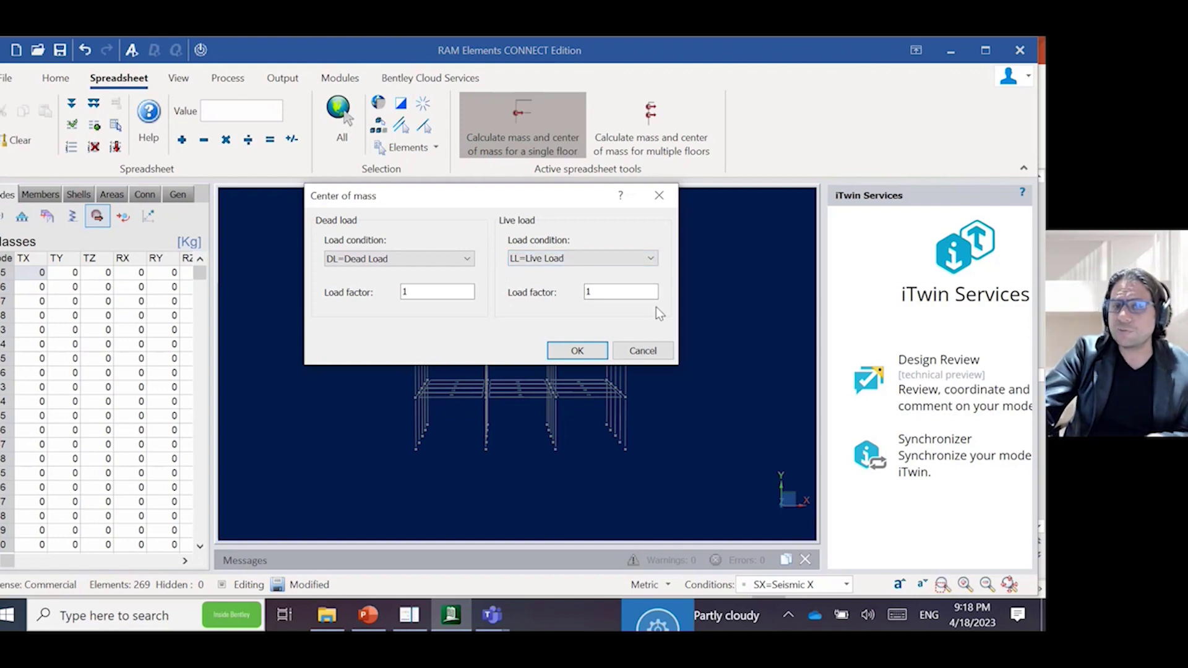
pyautogui.doubleClick(611, 297)
pyautogui.write('0.5')
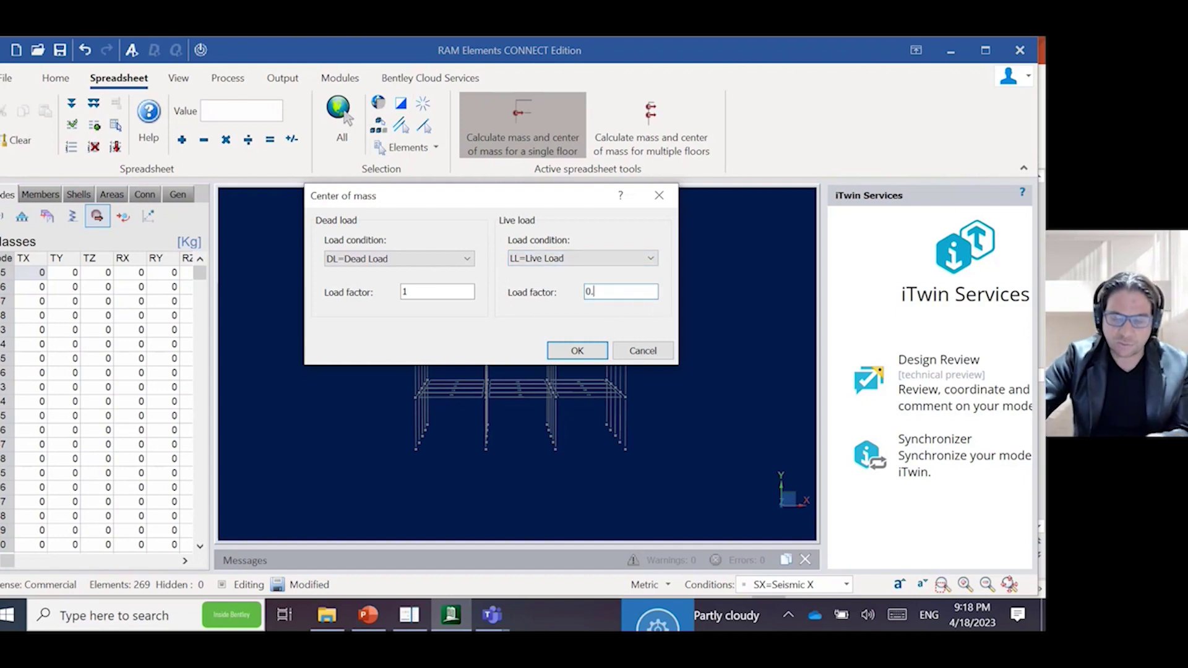
pyautogui.click(573, 348)
# Calculate the mass and center of mass of the middle and lowest floors individually, using Dead Load factor 1 and Live Load factor 0.5.
pyautogui.moveTo(374, 321); pyautogui.dragTo(674, 372)
pyautogui.click(523, 147)
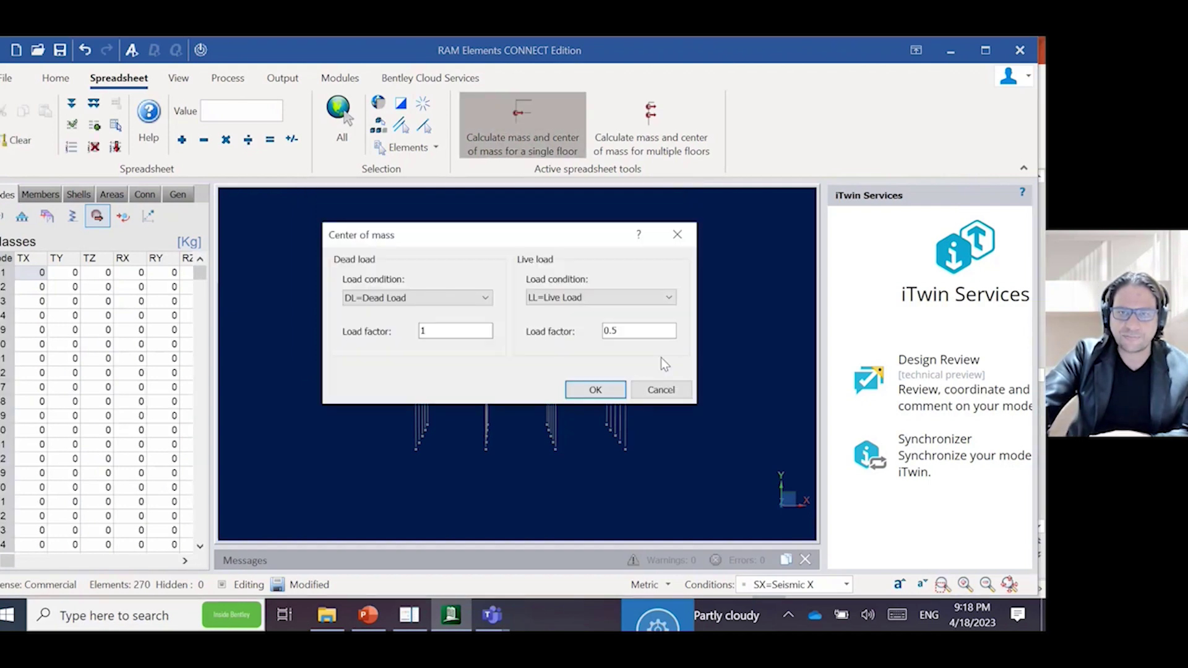
pyautogui.click(595, 389)
pyautogui.click(386, 364)
pyautogui.moveTo(386, 364); pyautogui.dragTo(665, 416)
pyautogui.click(523, 142)
pyautogui.click(571, 387)
pyautogui.click(671, 410)
pyautogui.moveTo(681, 398); pyautogui.dragTo(707, 418, button='middle')
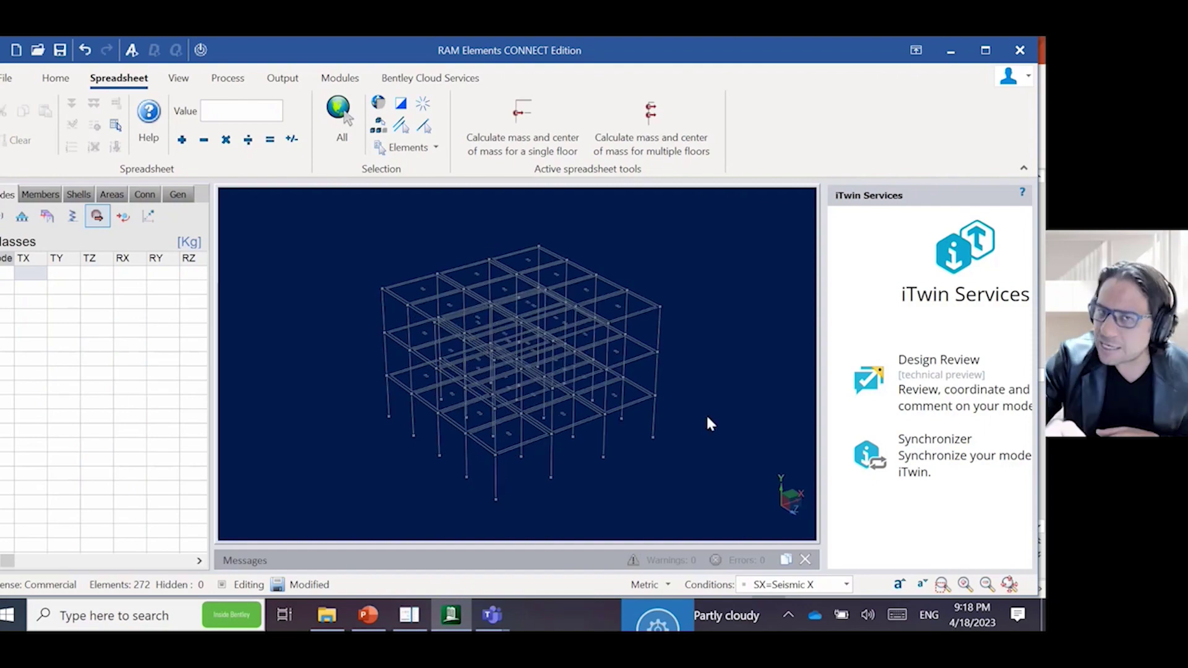
# Select the whole frame and examine the masses at each floor's center-of-mass node in the model and the node table, then clear the selection.
pyautogui.moveTo(360, 224); pyautogui.dragTo(763, 555)
pyautogui.scroll(5, 511, 282)
pyautogui.moveTo(553, 340); pyautogui.dragTo(562, 350, button='middle')
pyautogui.scroll(-3, 550, 338)
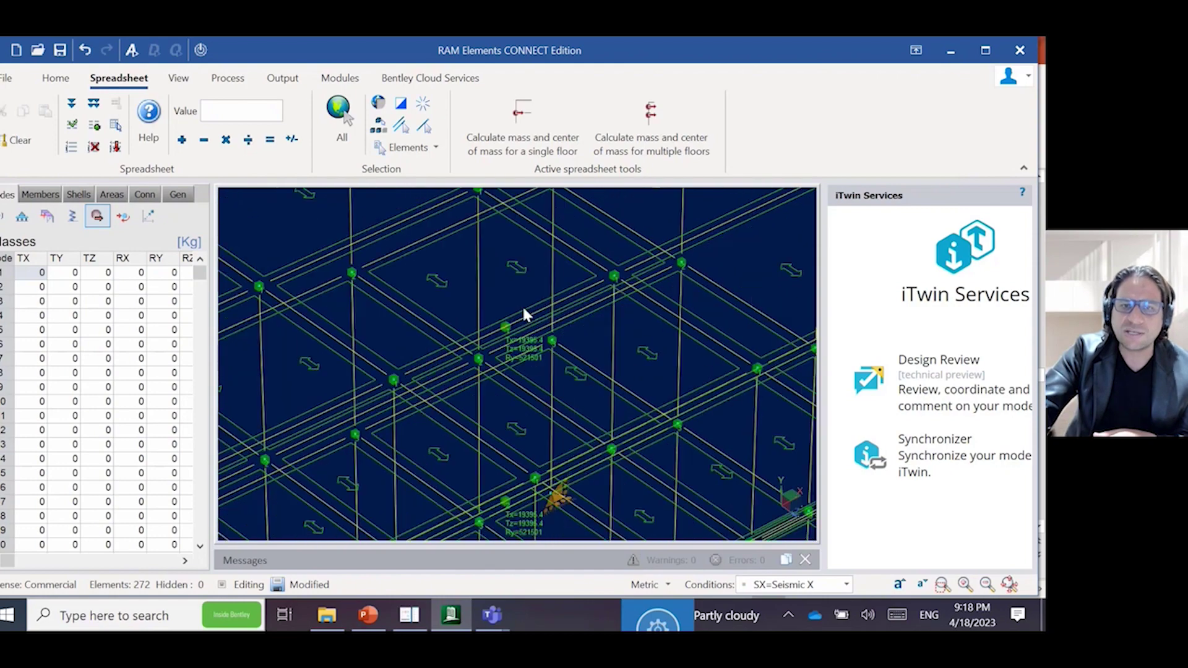
pyautogui.scroll(5, 534, 336)
pyautogui.scroll(-5, 96, 458)
pyautogui.scroll(-5, 96, 526)
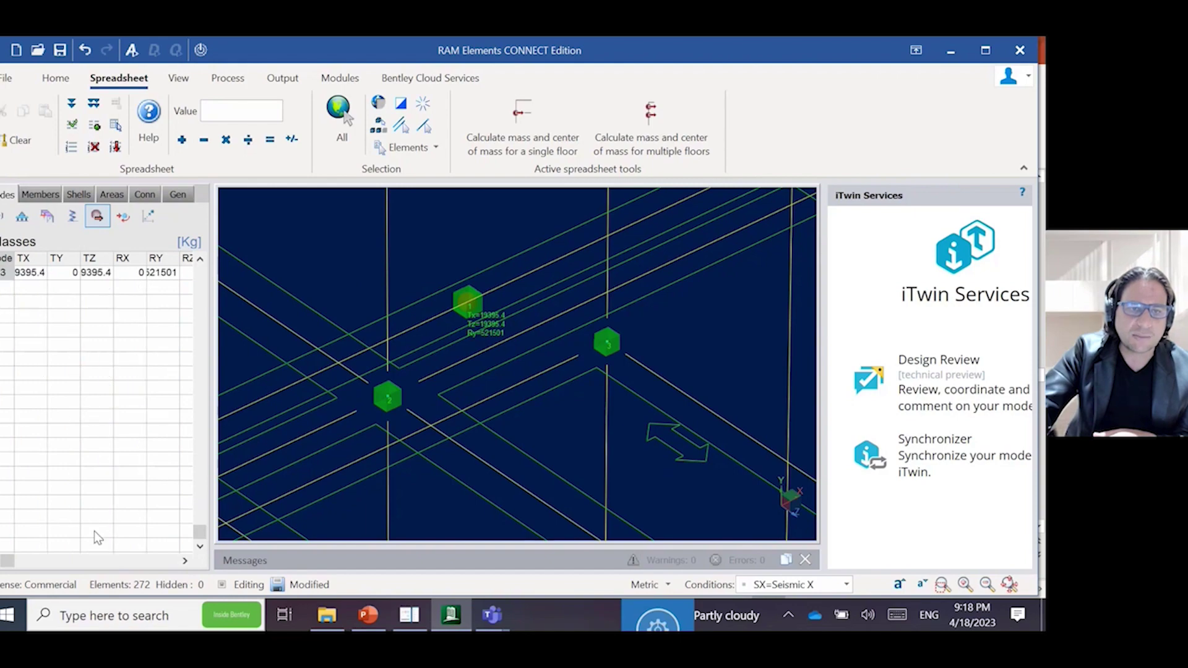
pyautogui.scroll(-5, 594, 413)
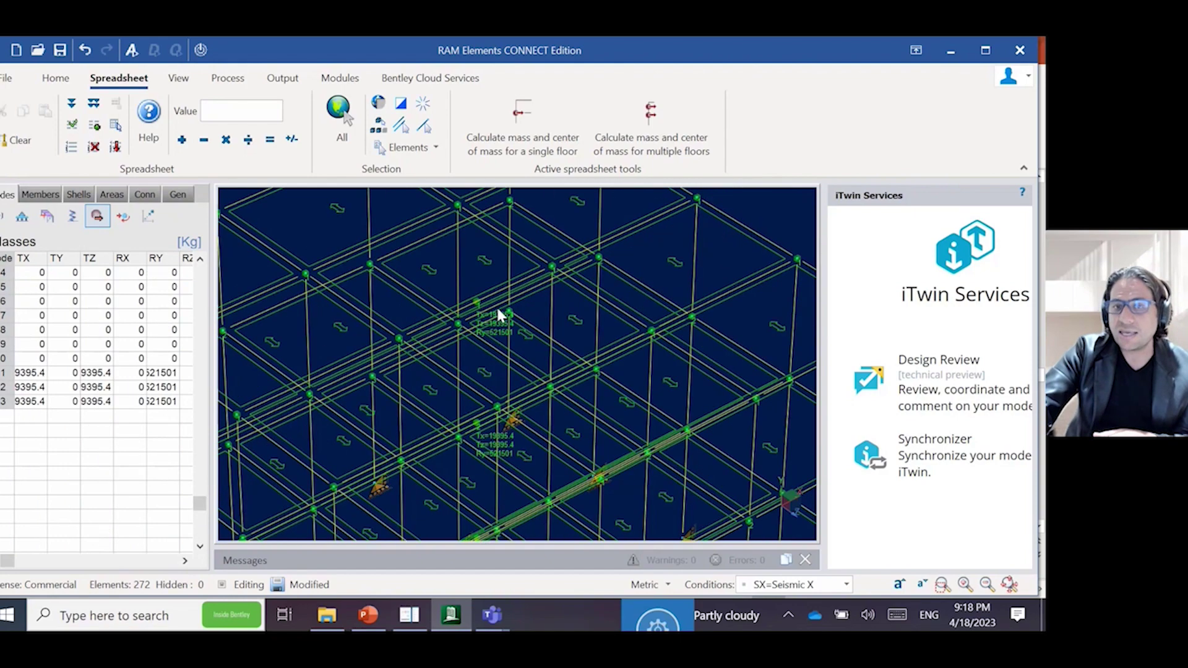
pyautogui.moveTo(543, 472); pyautogui.dragTo(626, 456, button='middle')
pyautogui.scroll(3, 608, 425)
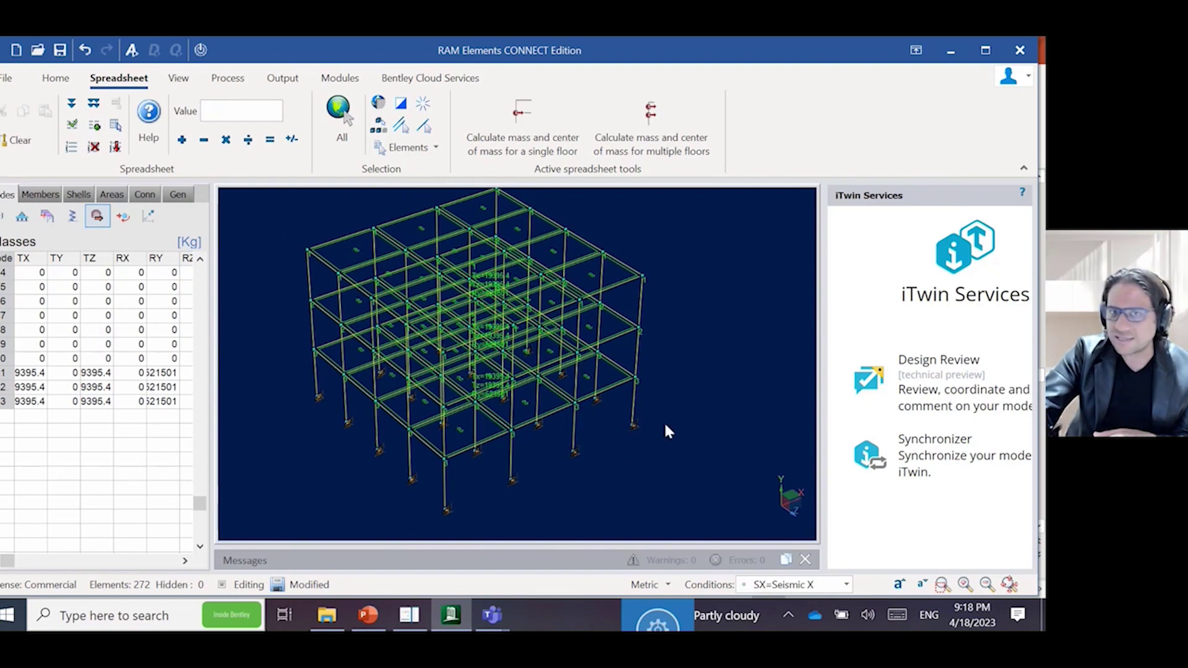
pyautogui.scroll(-2, 685, 400)
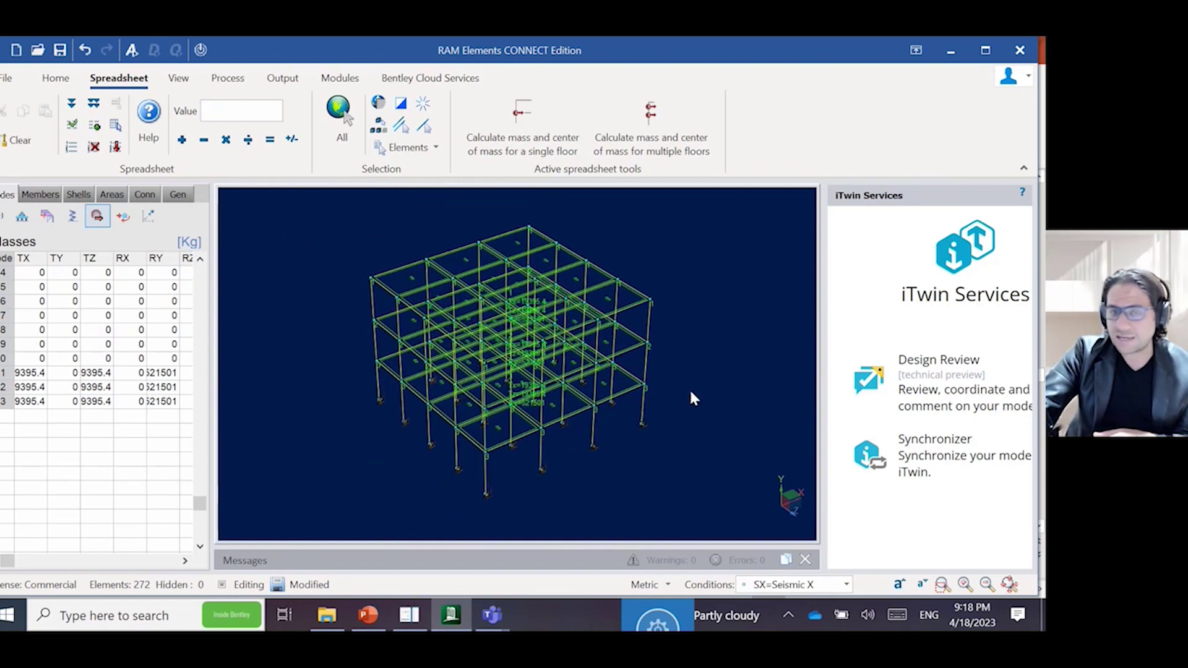
pyautogui.click(692, 389)
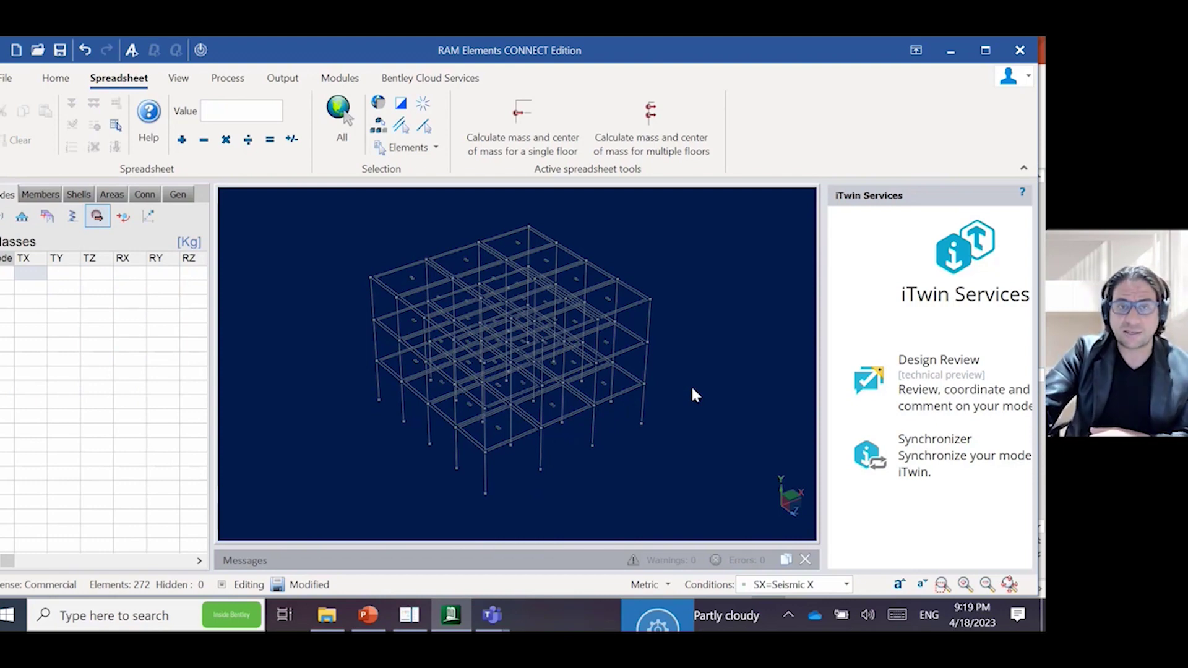
# Display the response spectrum table of the Seismic X condition.
pyautogui.click(183, 200)
pyautogui.click(24, 218)
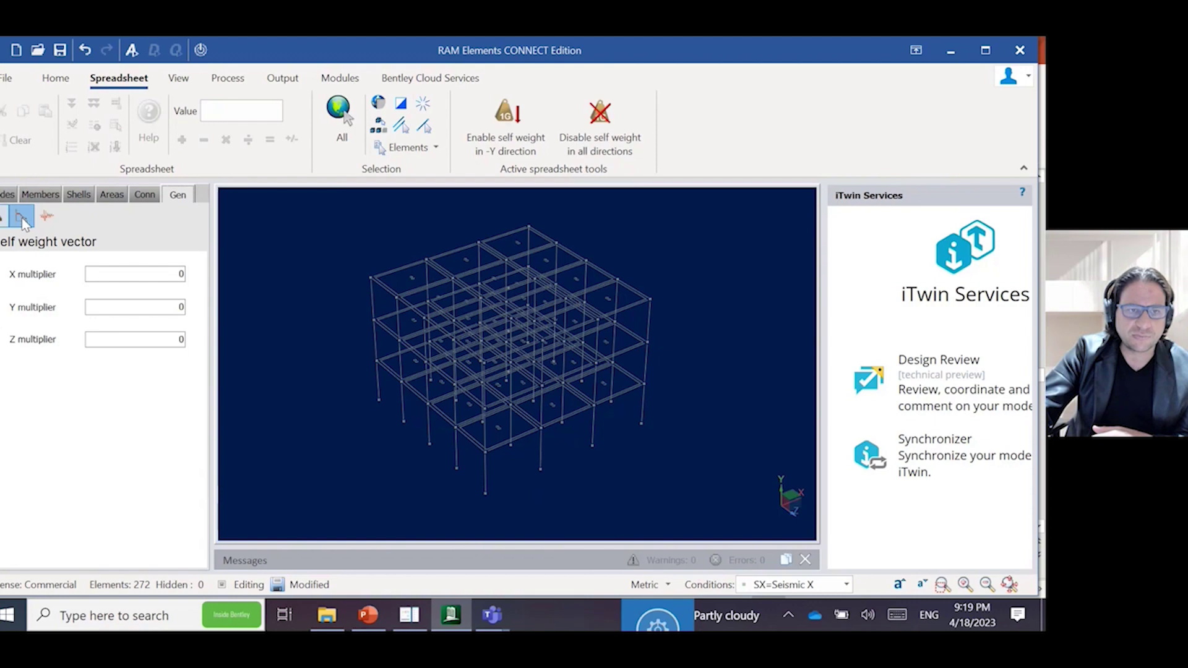
pyautogui.click(47, 218)
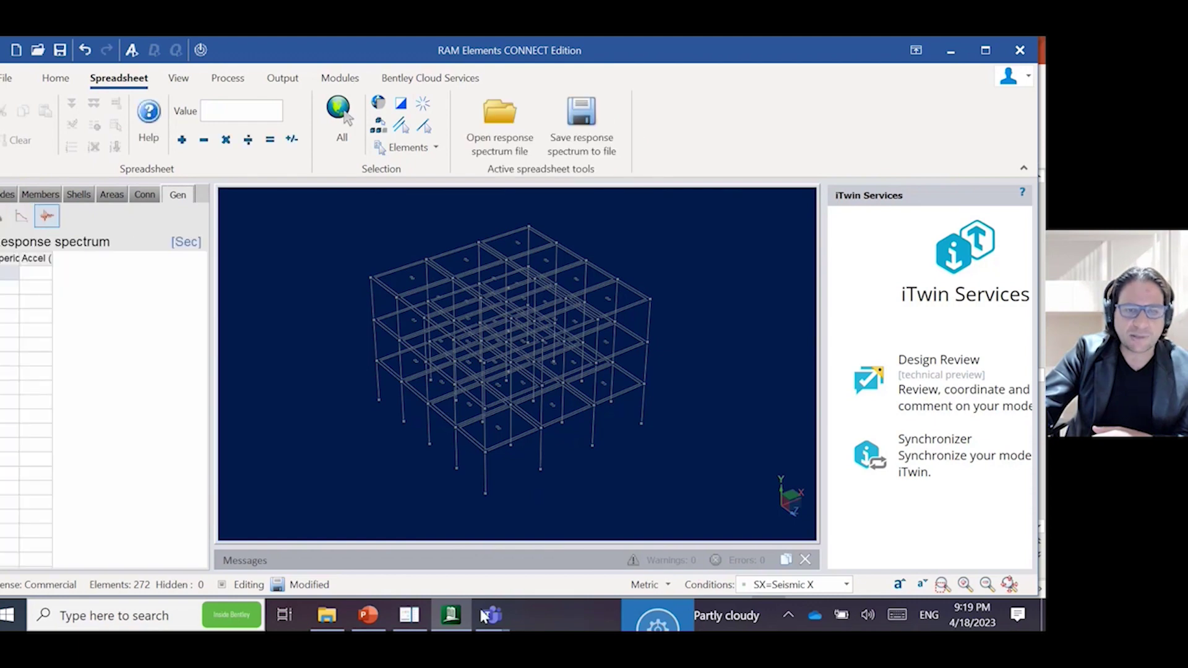
# Open the workbook Espectro Sismo.xlsx from folder d and review its period and acceleration columns.
pyautogui.click(326, 614)
pyautogui.doubleClick(182, 276)
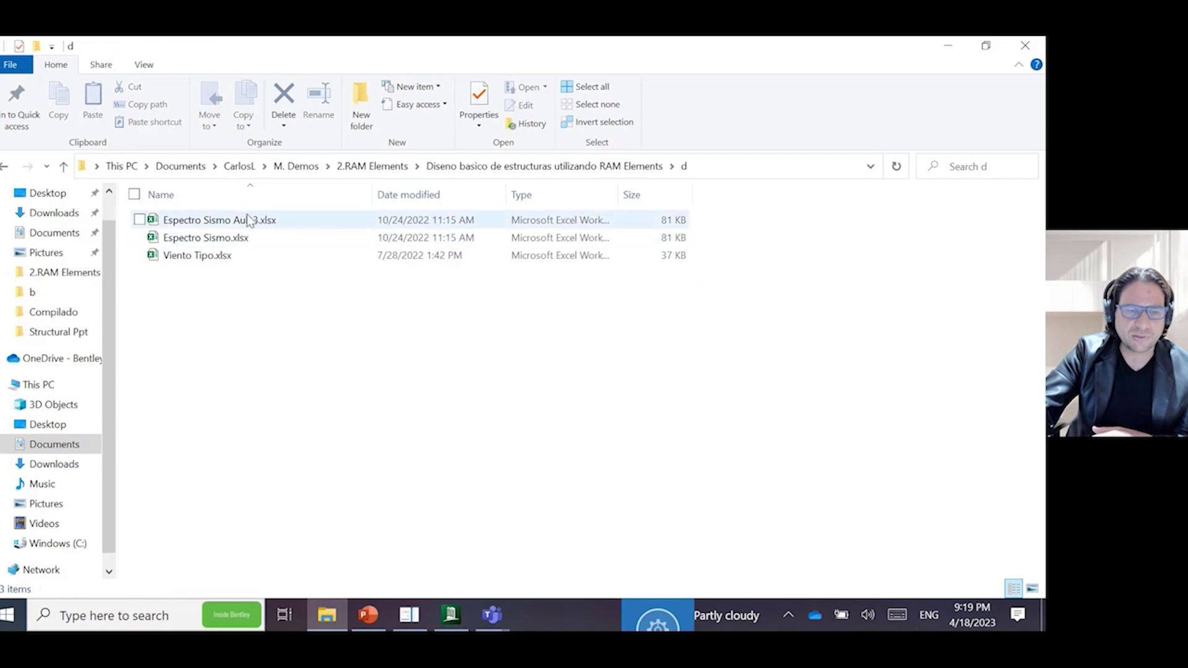
pyautogui.doubleClick(235, 238)
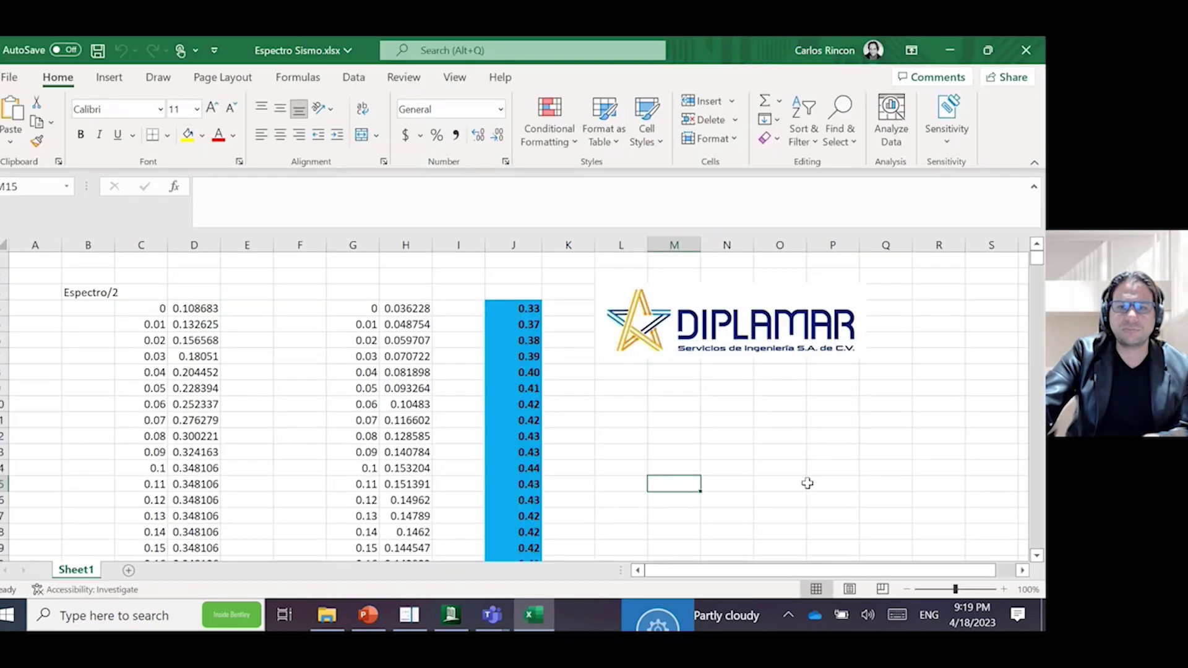
pyautogui.click(798, 489)
pyautogui.scroll(-3, 798, 503)
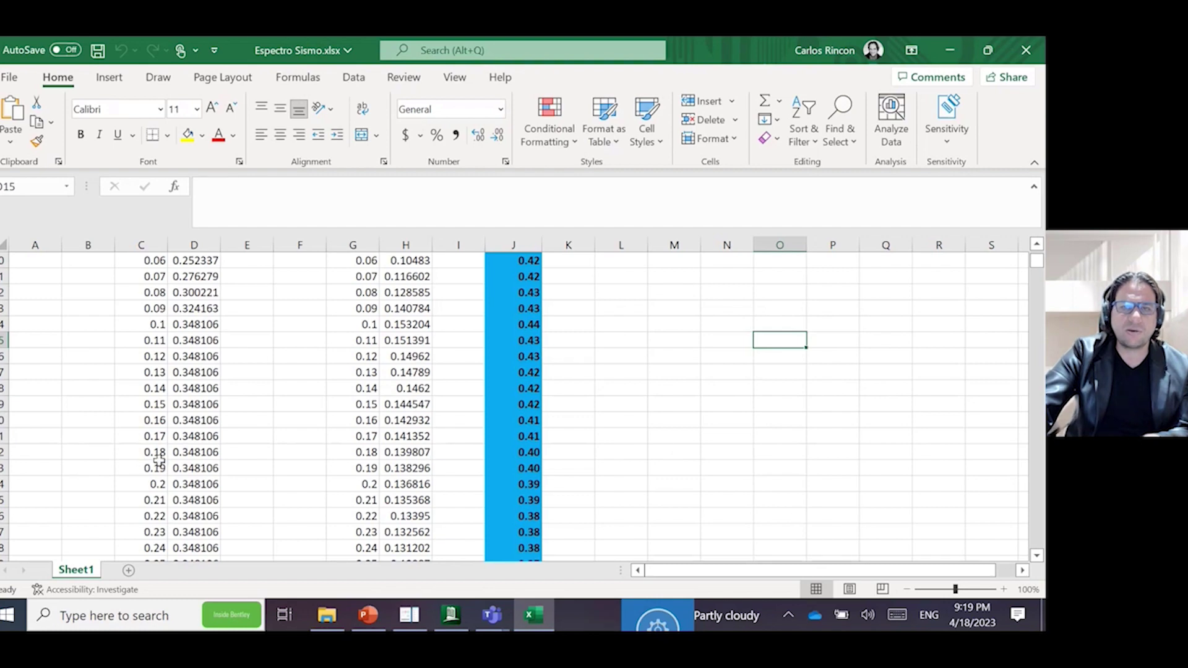
pyautogui.scroll(3, 249, 463)
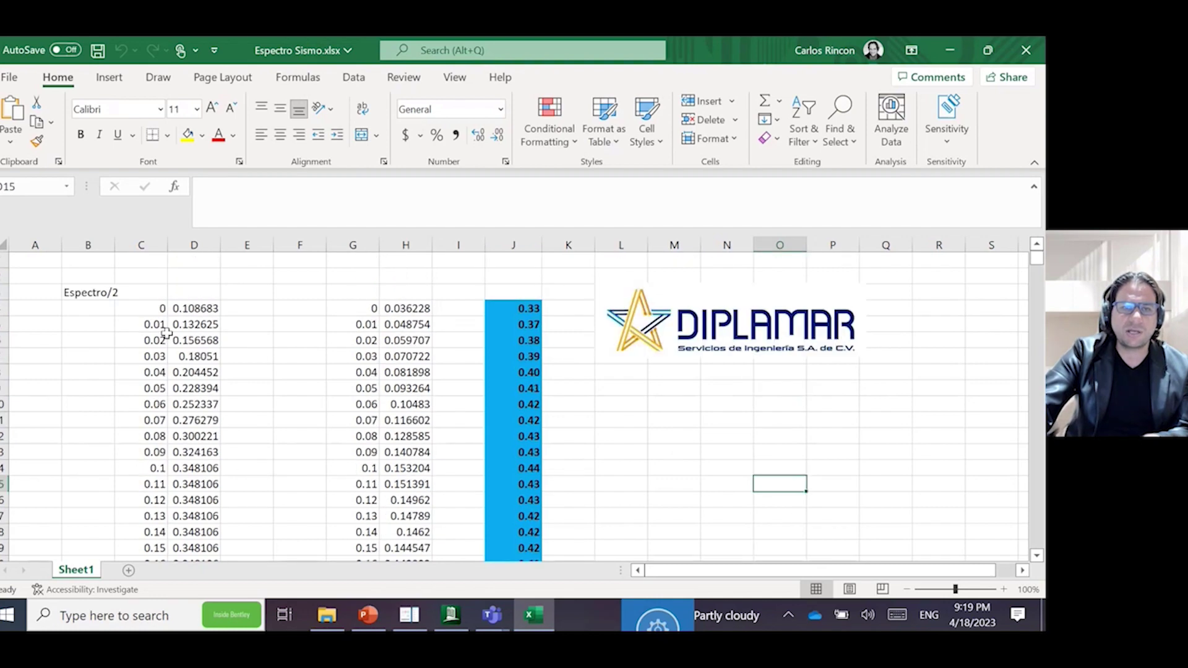
pyautogui.scroll(-2, 124, 312)
pyautogui.scroll(1, 159, 364)
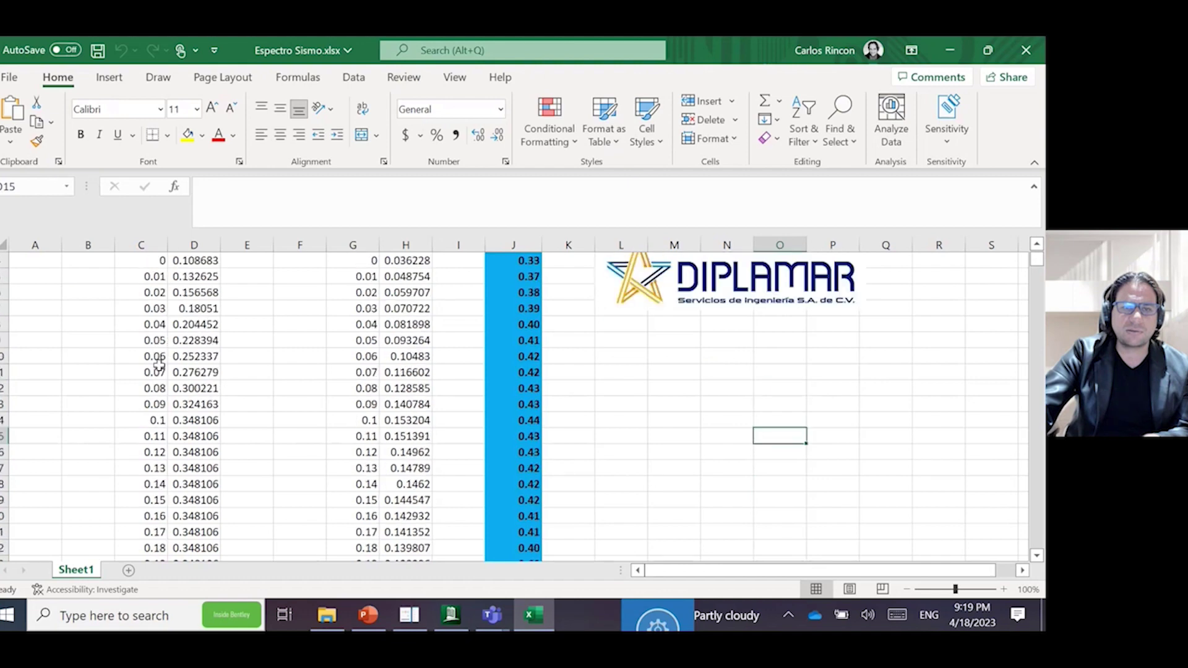
# Copy the spectrum data for periods 0 to 10 from columns C and D into RAM Elements' Seismic X response spectrum table.
pyautogui.moveTo(154, 260); pyautogui.dragTo(188, 537)
pyautogui.hotkey('ctrl', 'c')
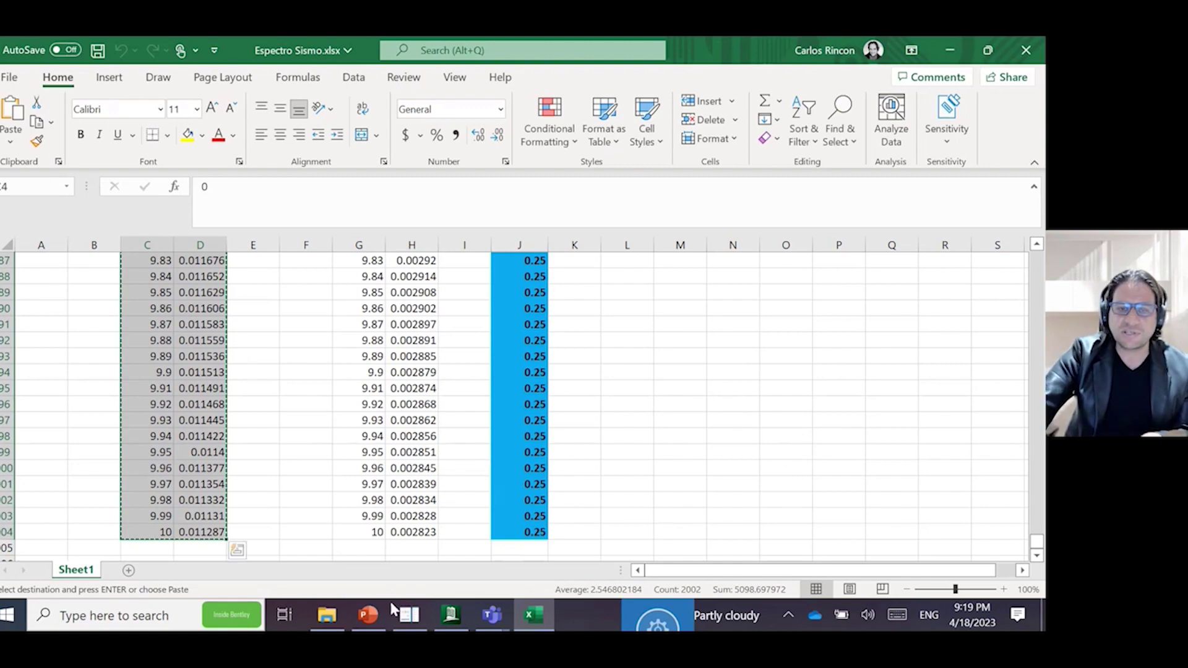
pyautogui.click(451, 614)
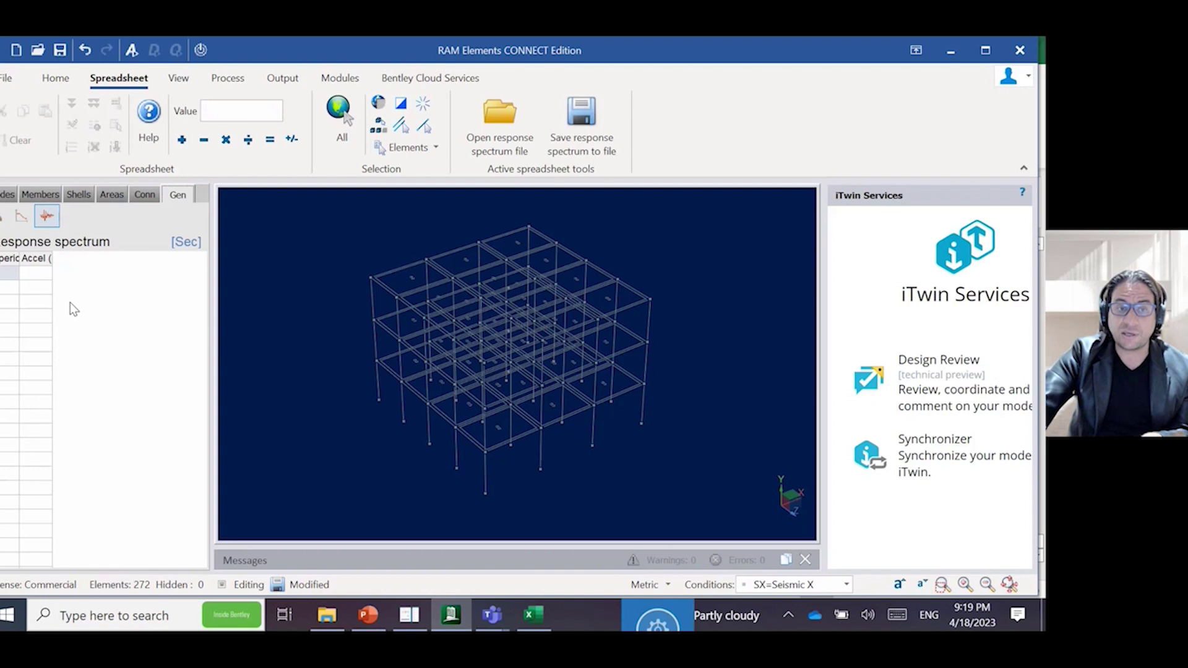
pyautogui.click(9, 273)
pyautogui.hotkey('ctrl', 'v')
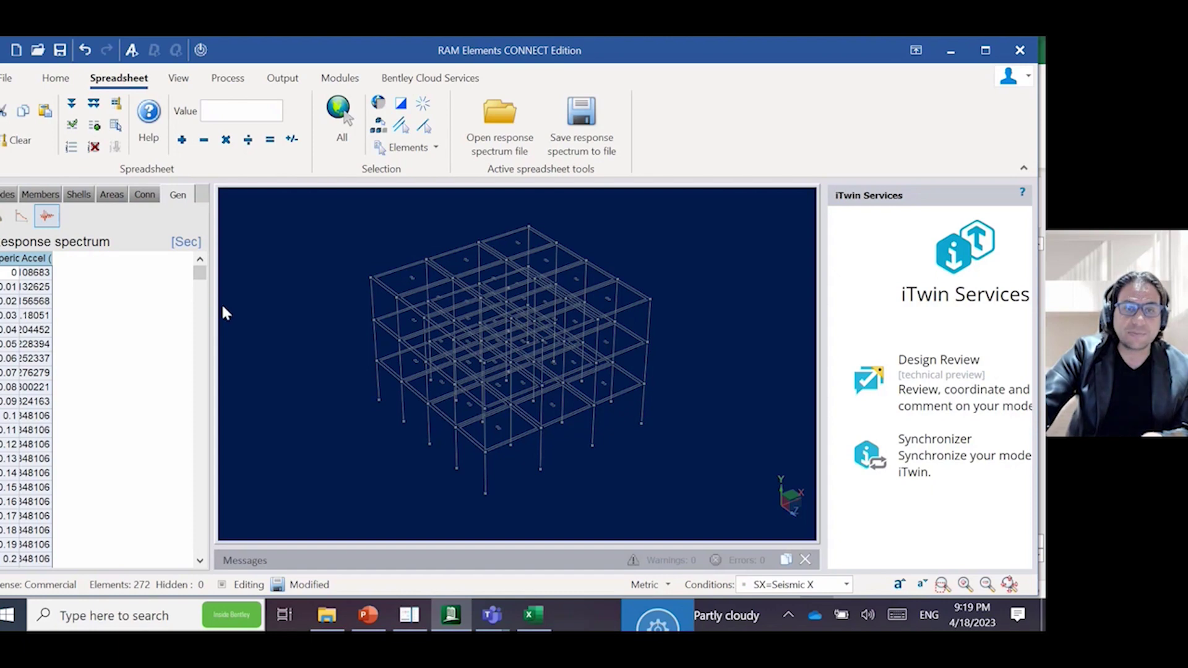
pyautogui.moveTo(209, 313); pyautogui.dragTo(238, 315)
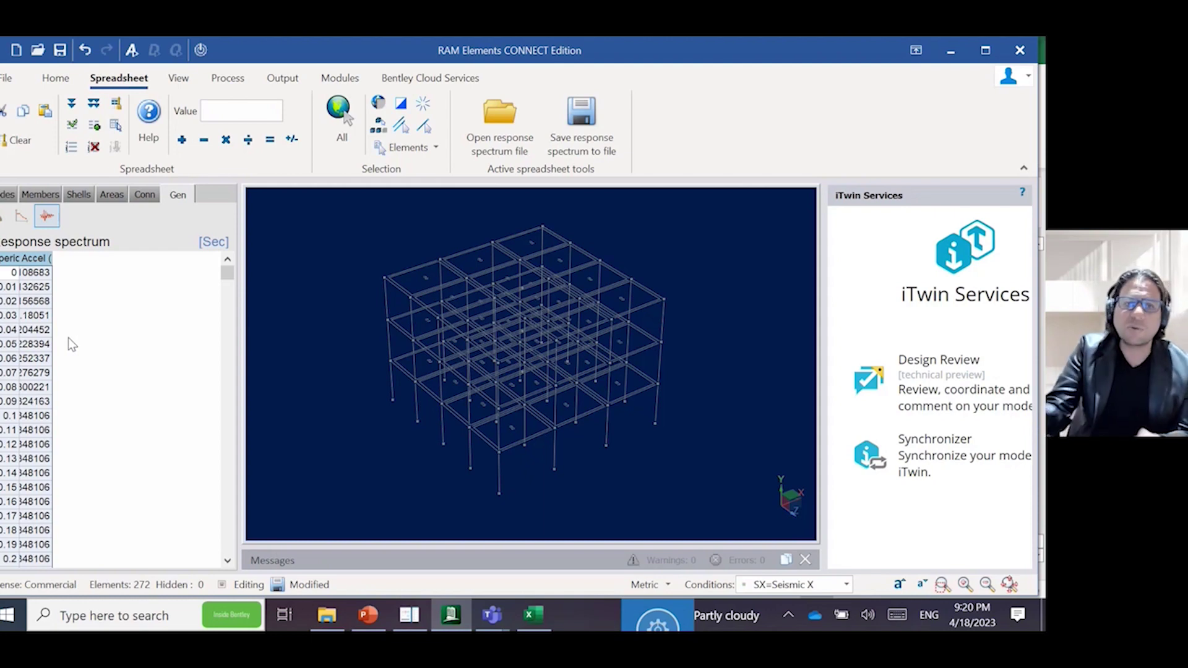
# Set the Seismic X earthquake acceleration's scale factor to 1 and damping to 5 %.
pyautogui.click(22, 218)
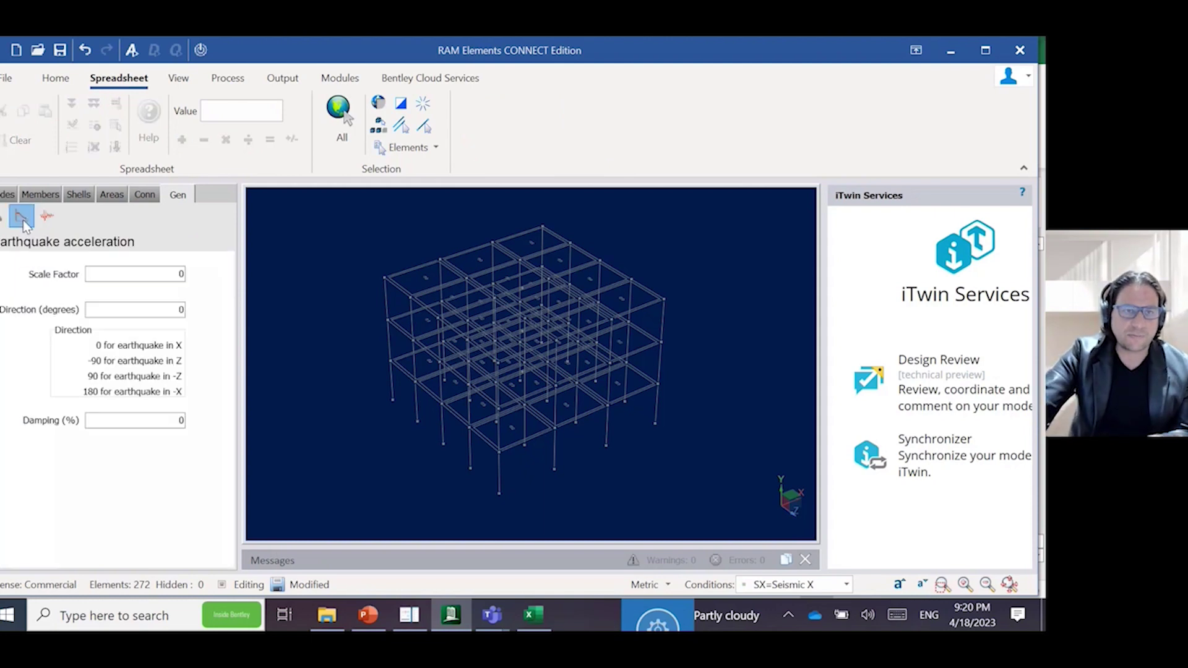
pyautogui.click(183, 275)
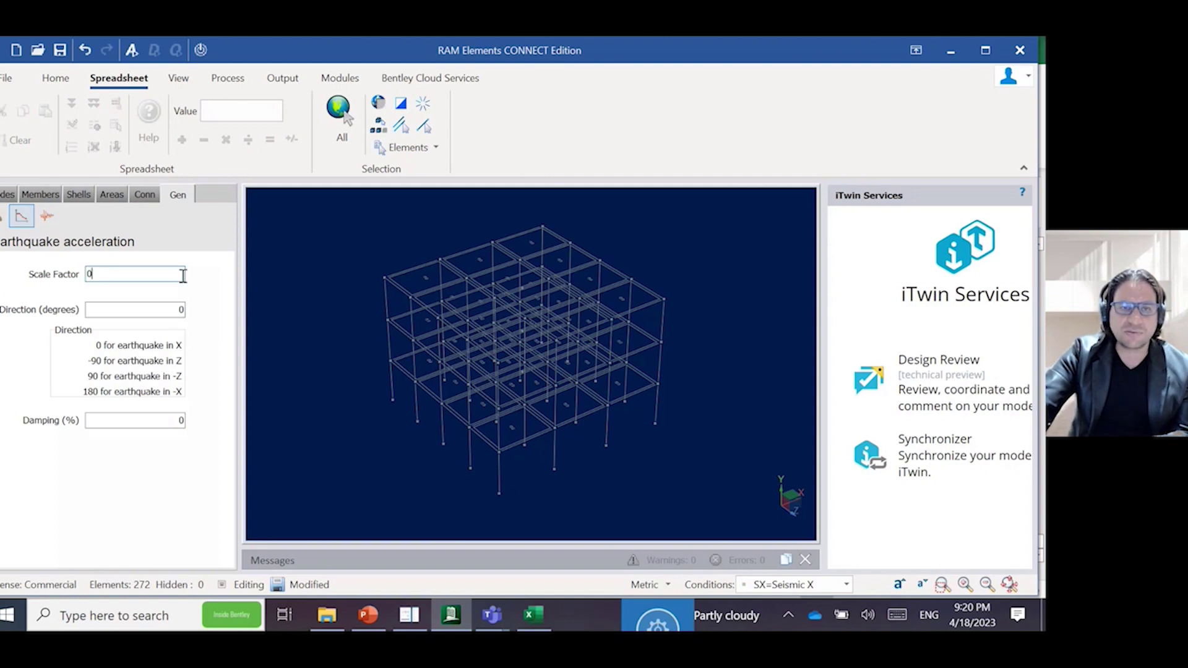
pyautogui.press('BackSpace')
pyautogui.write('1')
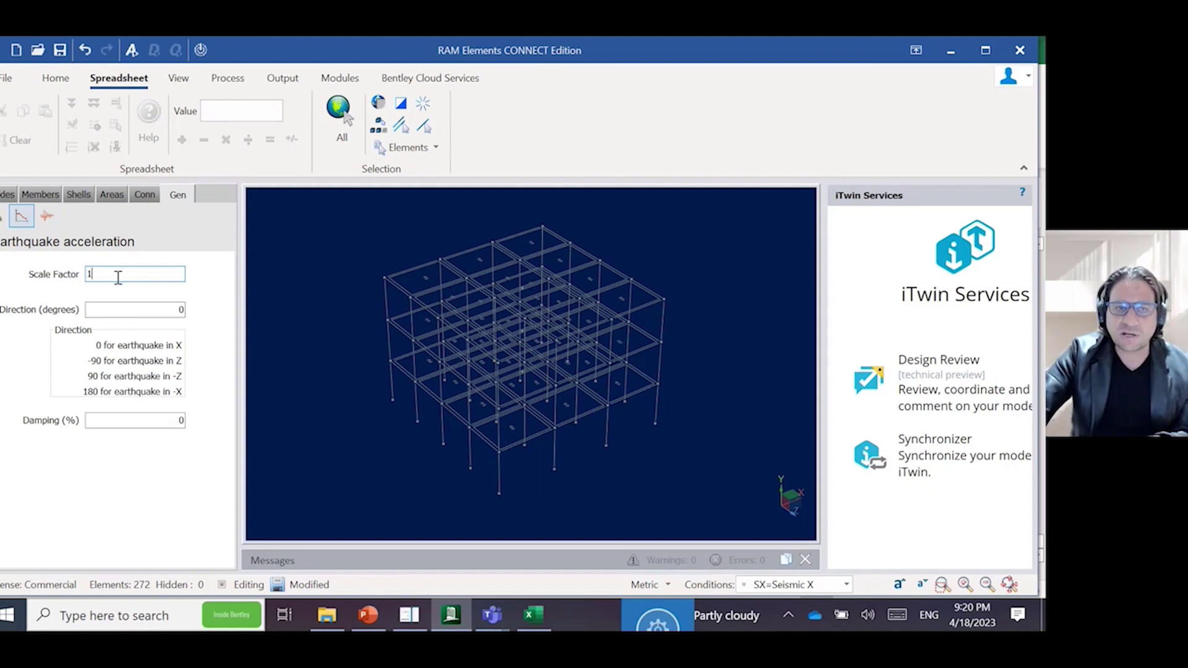
pyautogui.click(169, 312)
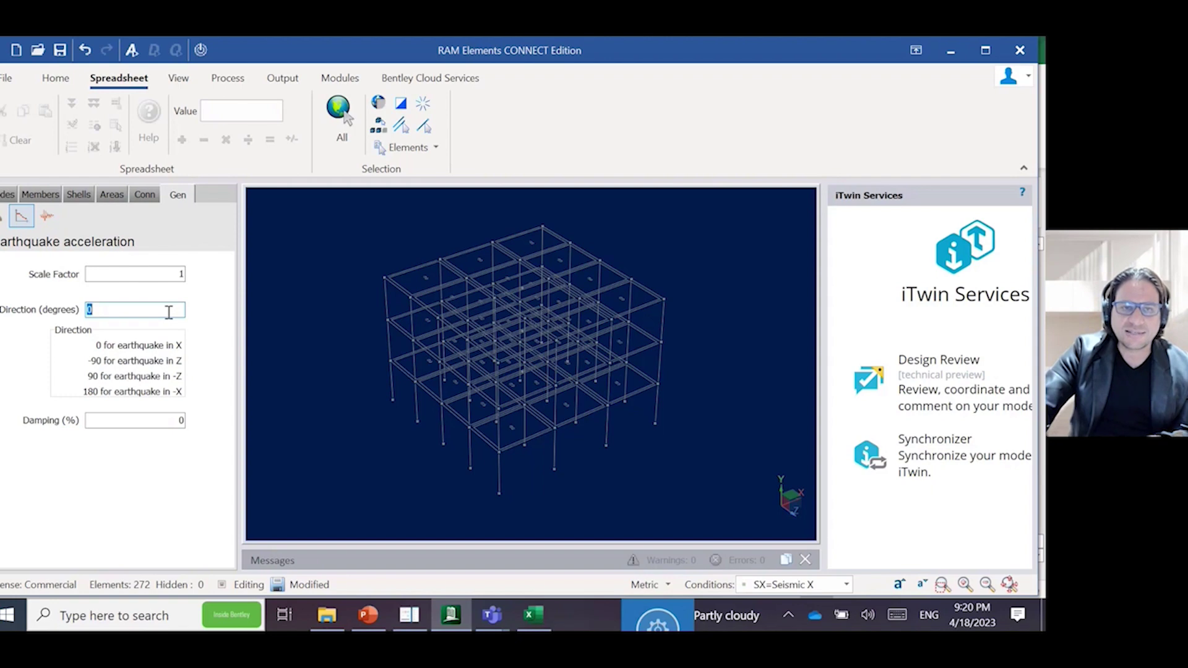
pyautogui.click(180, 424)
pyautogui.write('5')
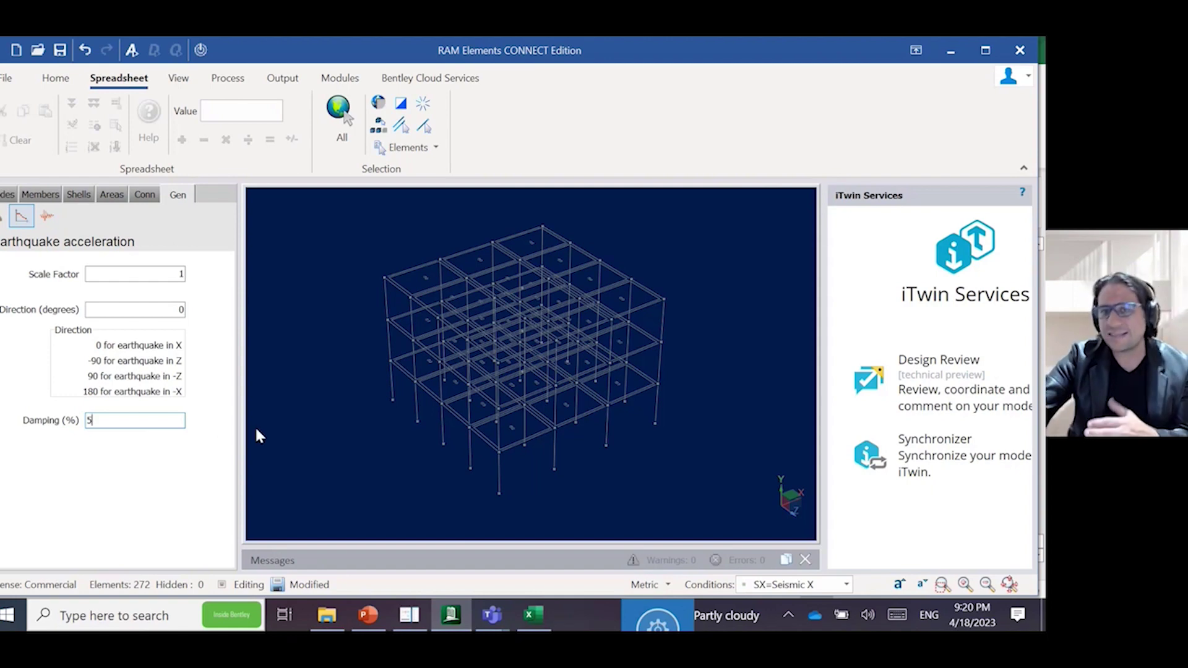
pyautogui.click(358, 452)
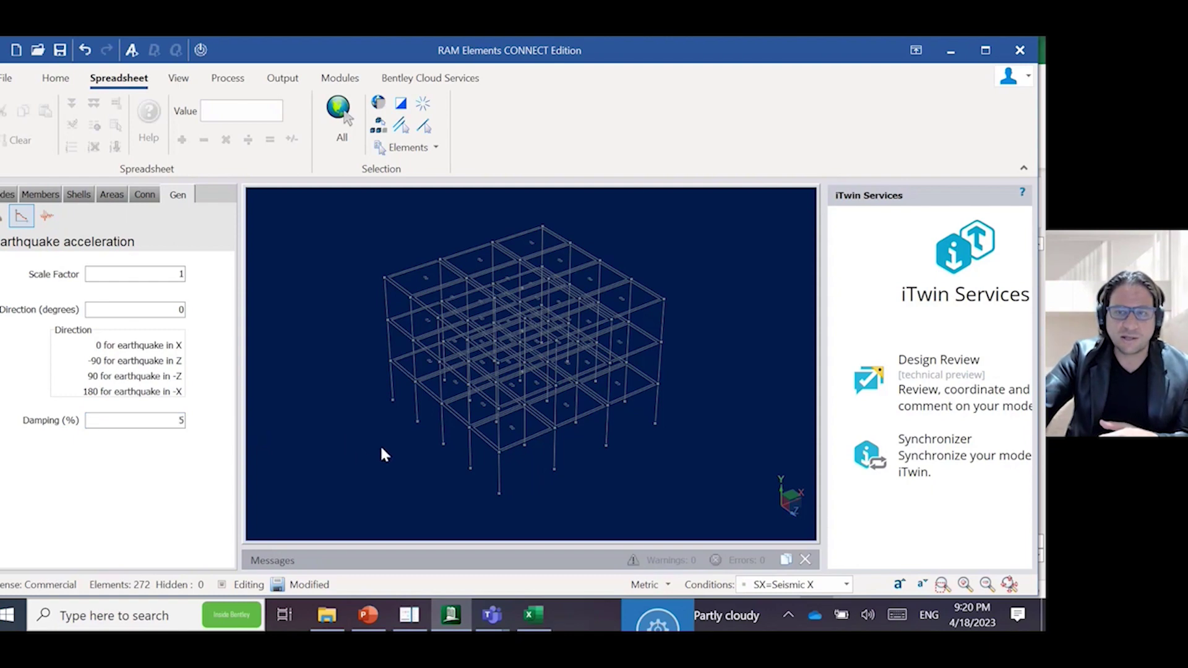
# Make Seismic Z the active condition and set its earthquake acceleration to scale factor 1, direction -90 degrees and damping 5 %.
pyautogui.click(789, 587)
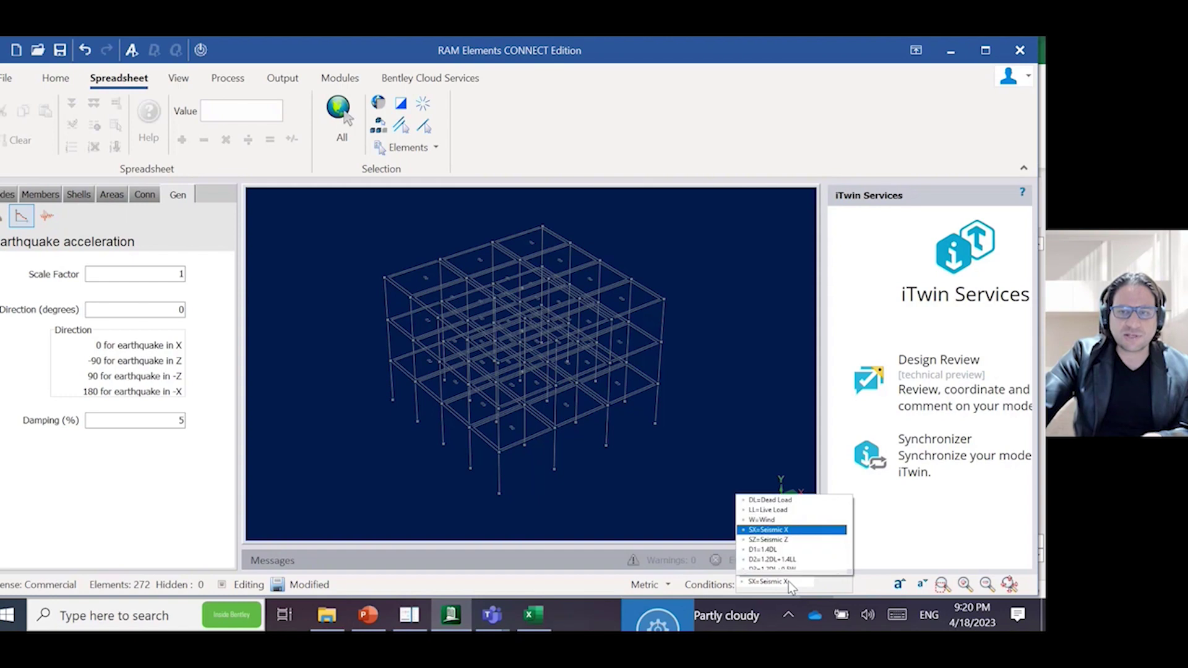
pyautogui.click(791, 530)
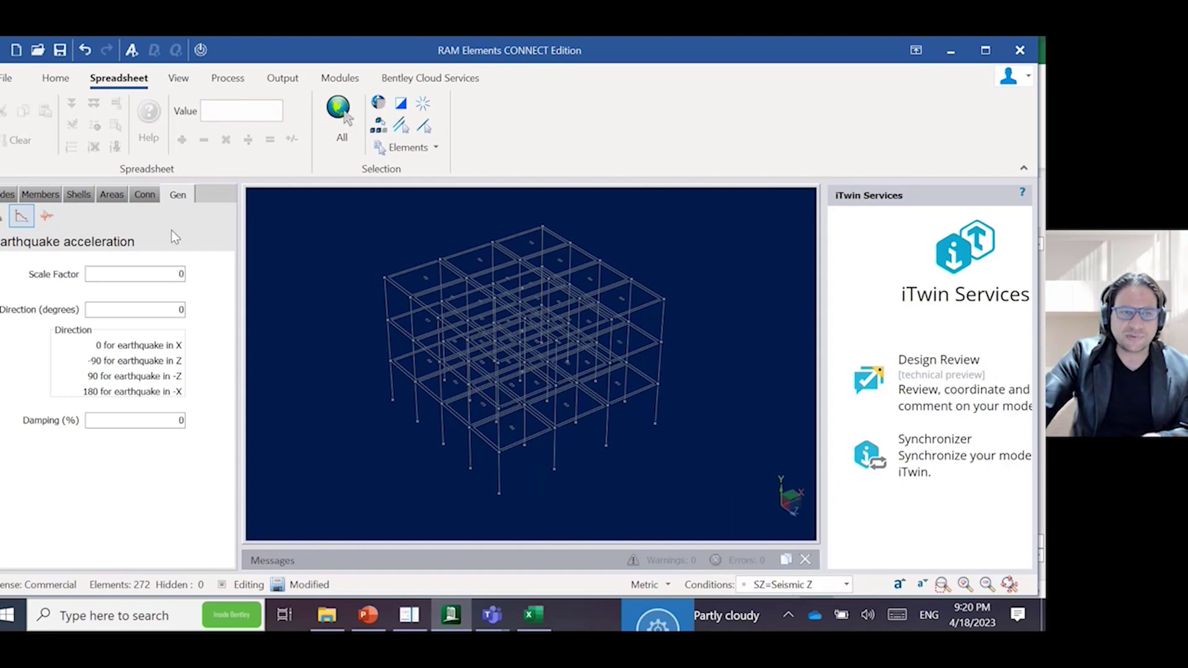
pyautogui.click(28, 218)
pyautogui.click(27, 217)
pyautogui.click(167, 274)
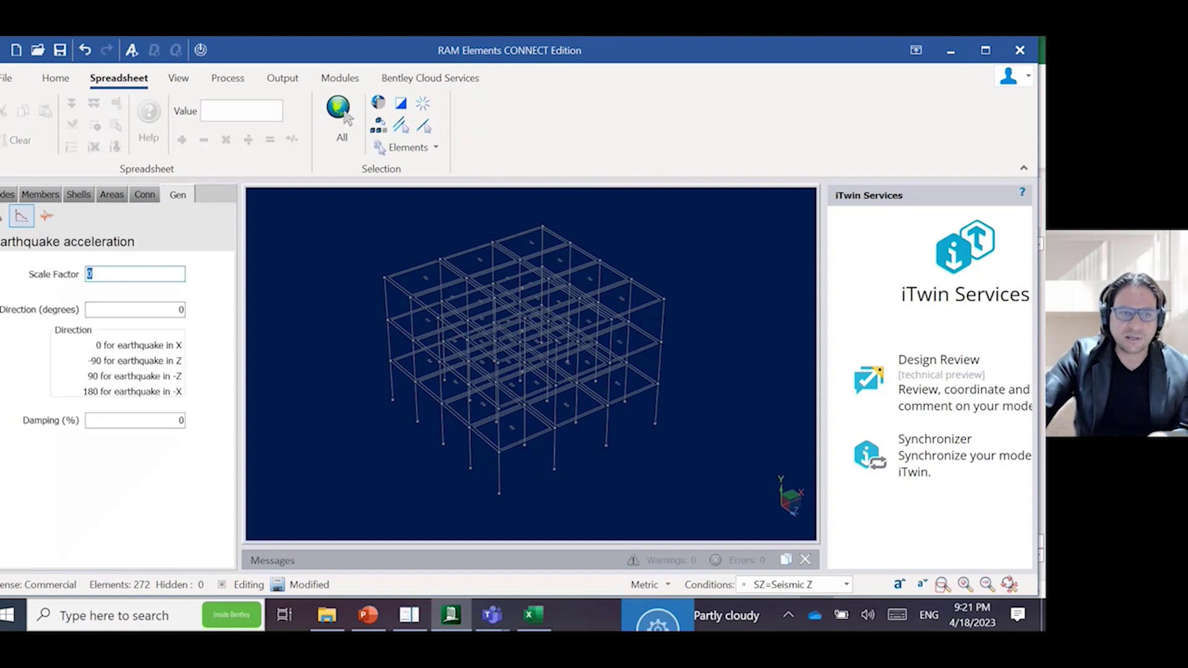
pyautogui.press('BackSpace')
pyautogui.write('1')
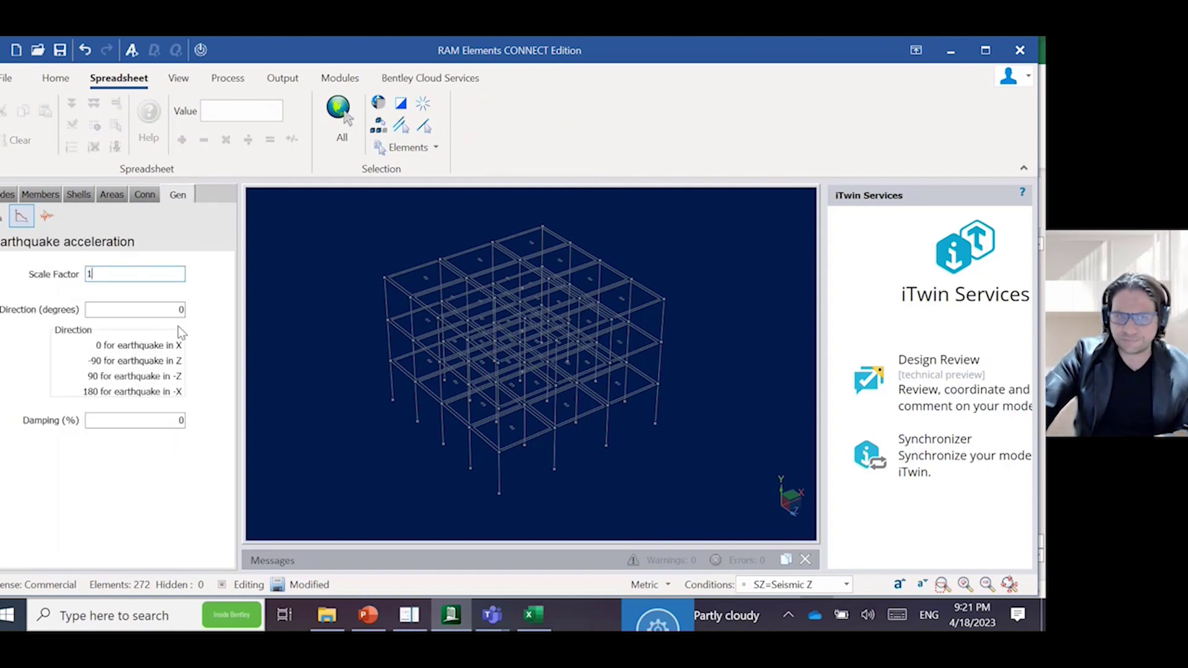
pyautogui.click(179, 309)
pyautogui.press('BackSpace')
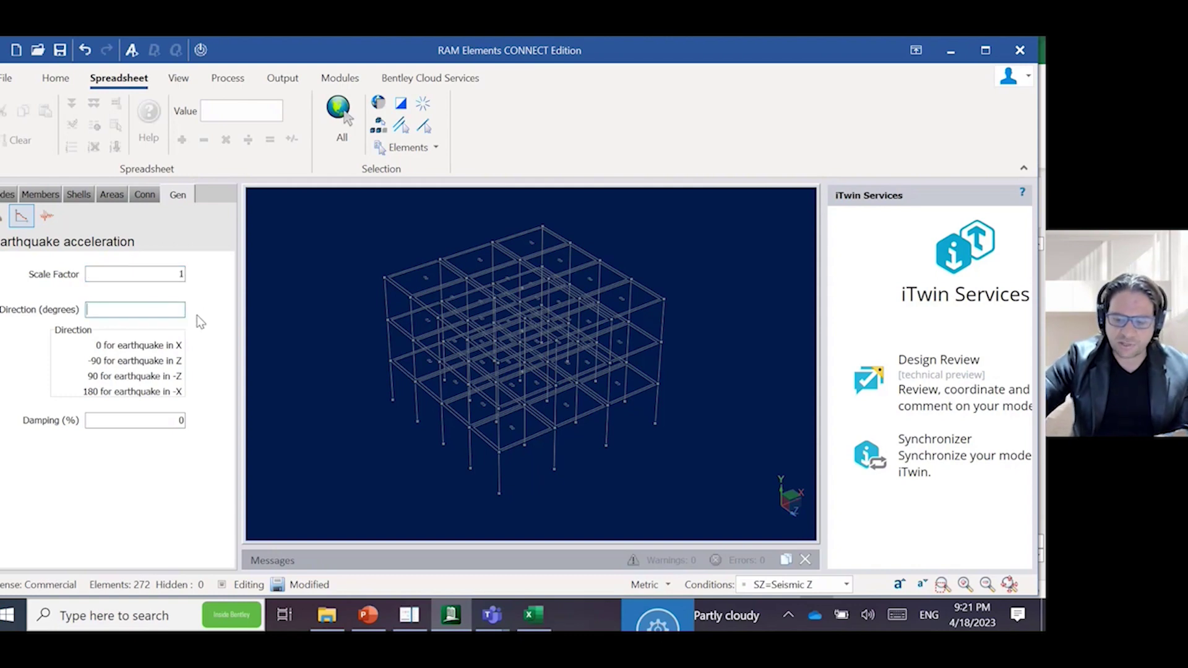
pyautogui.write('-90')
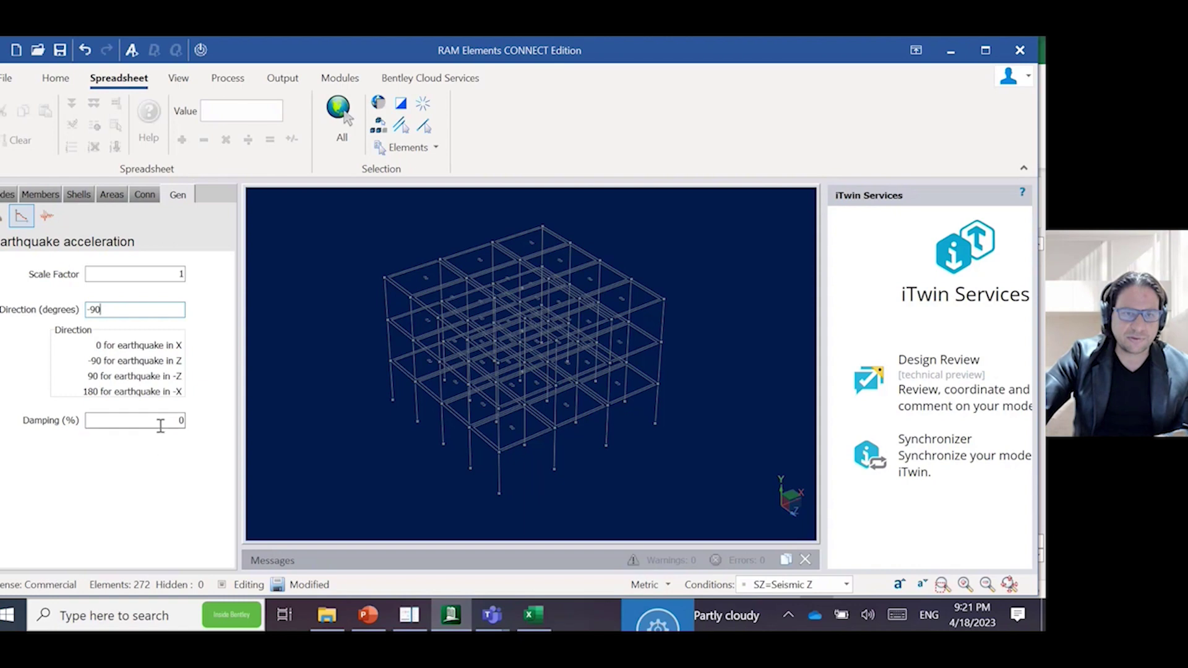
pyautogui.click(170, 421)
pyautogui.write('5')
pyautogui.press('Return')
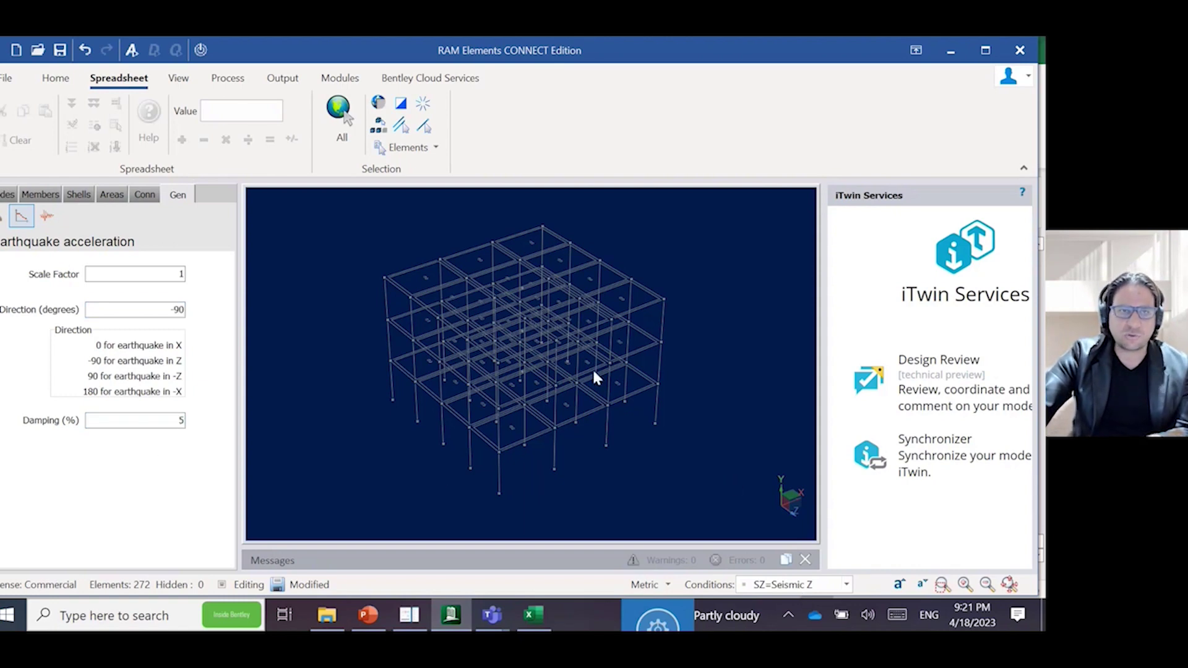
# Save the model as "Webinar AD RAM Elements" in the folder reached through the desktop shortcut "Diseno basico de estructuras utilizando RAM Elements".
pyautogui.click(60, 49)
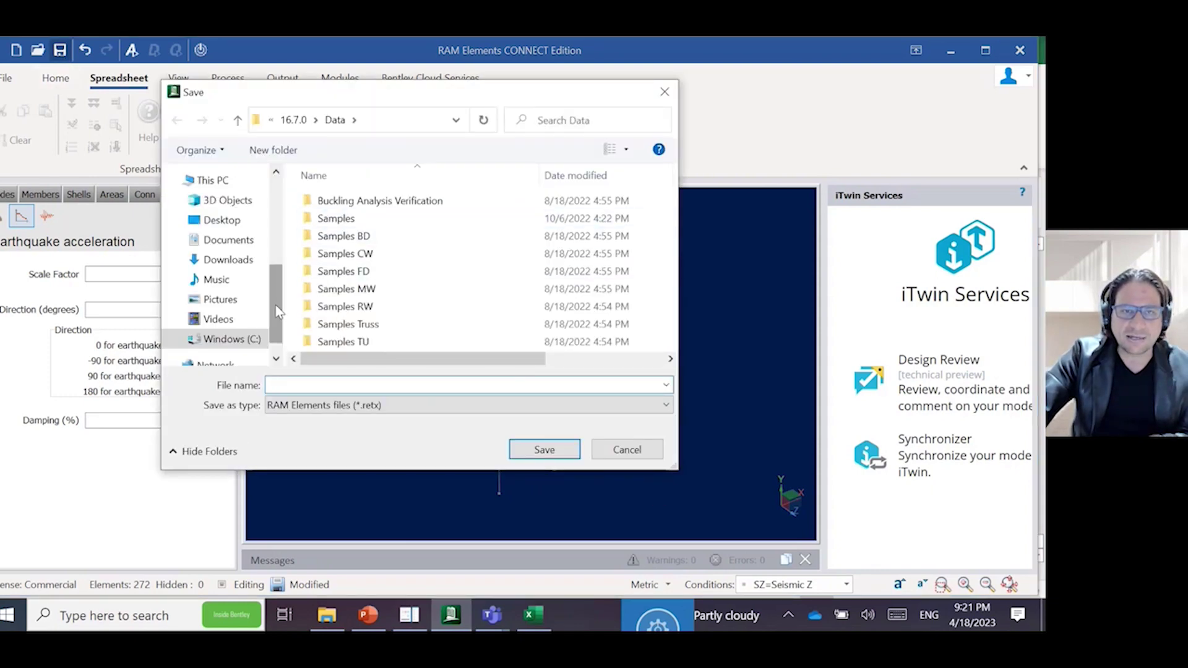
pyautogui.click(222, 219)
pyautogui.scroll(-2, 467, 297)
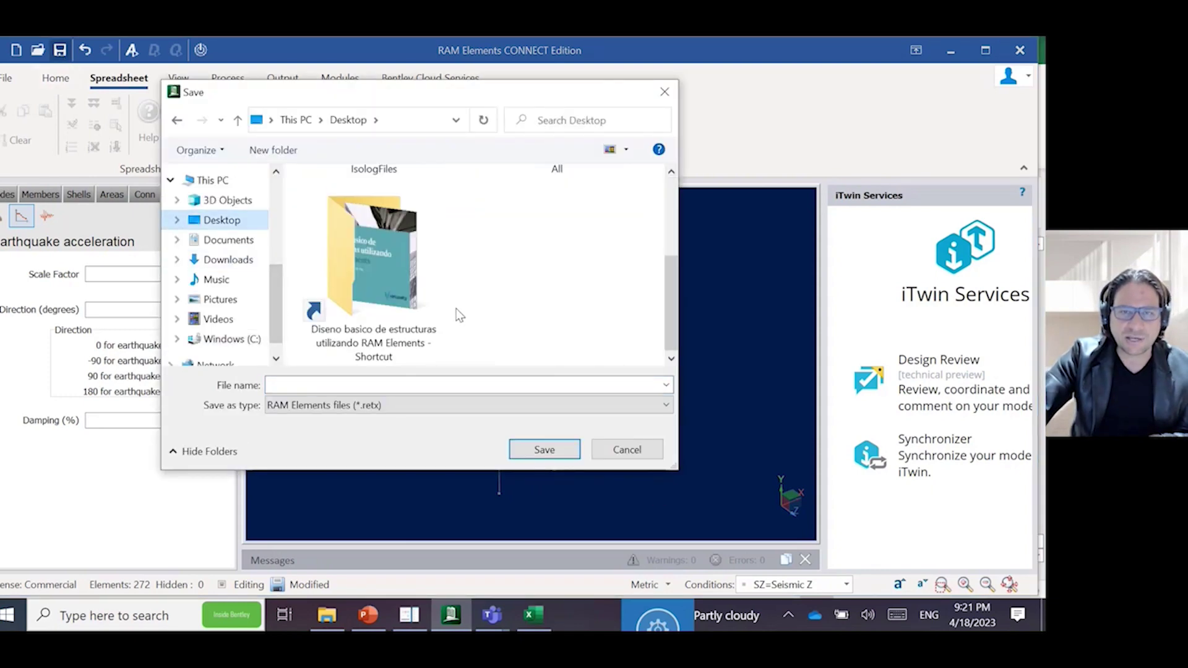
pyautogui.doubleClick(370, 276)
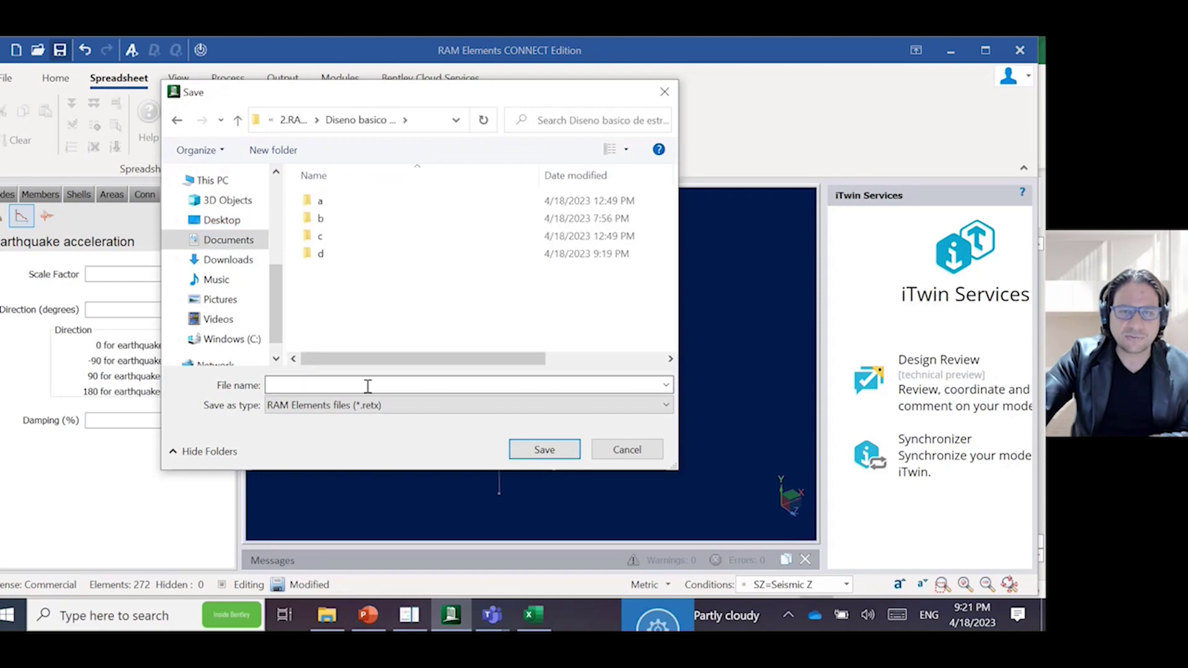
pyautogui.write('Webinar ')
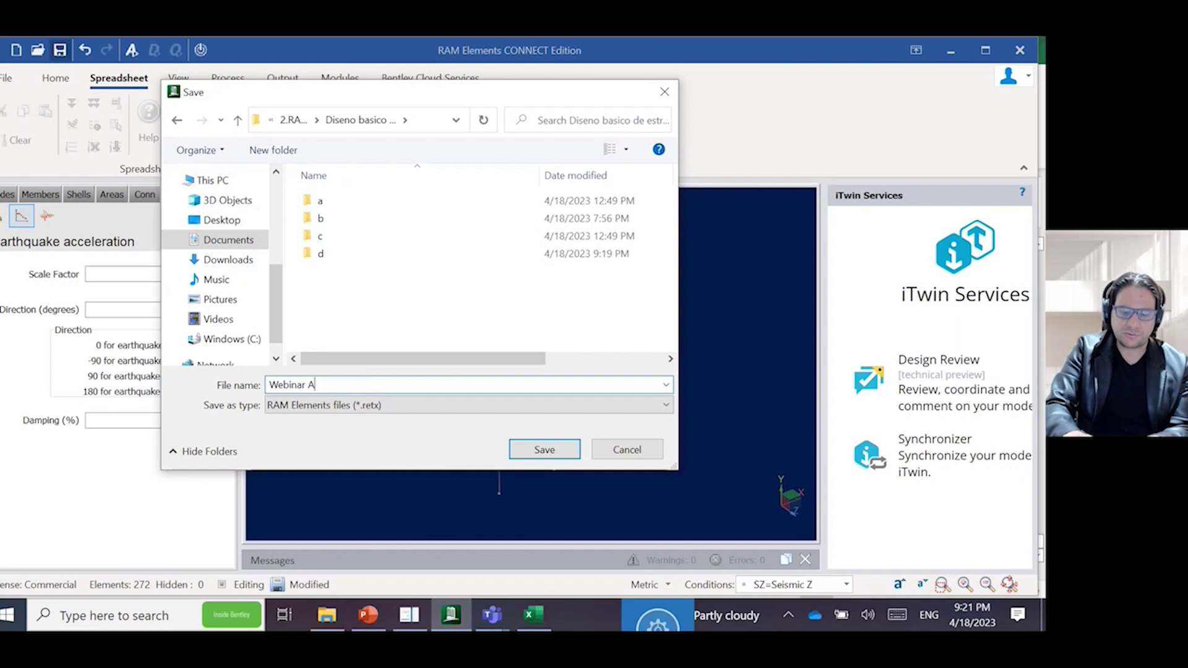
pyautogui.write('AD RAM Elements')
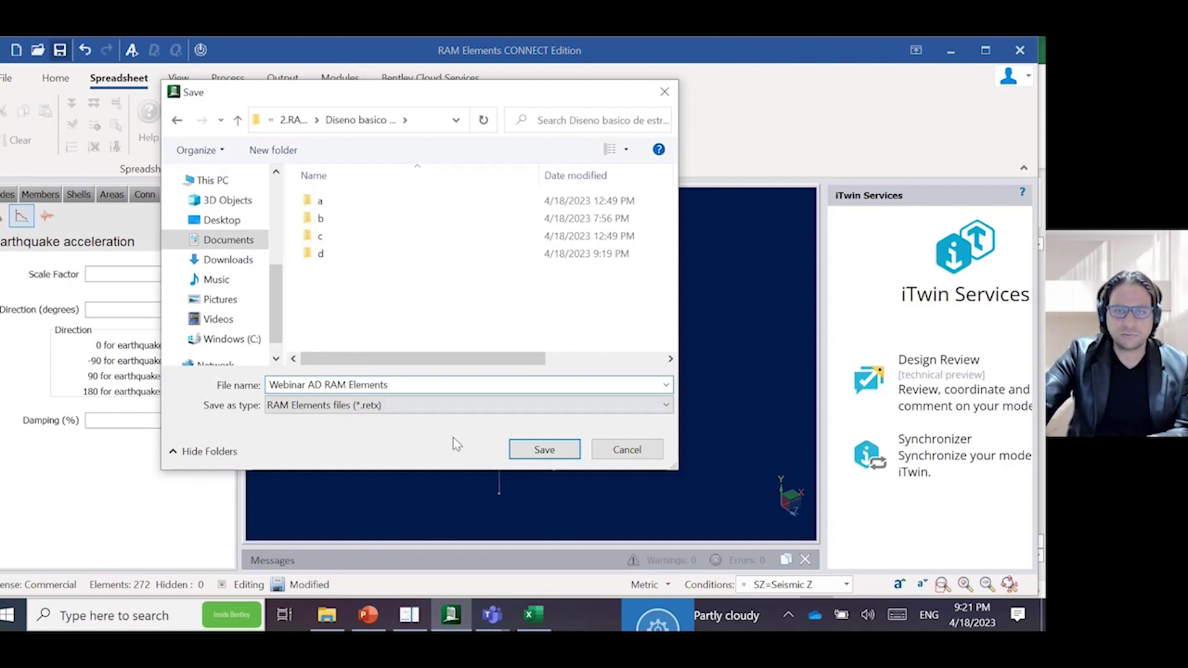
pyautogui.click(543, 449)
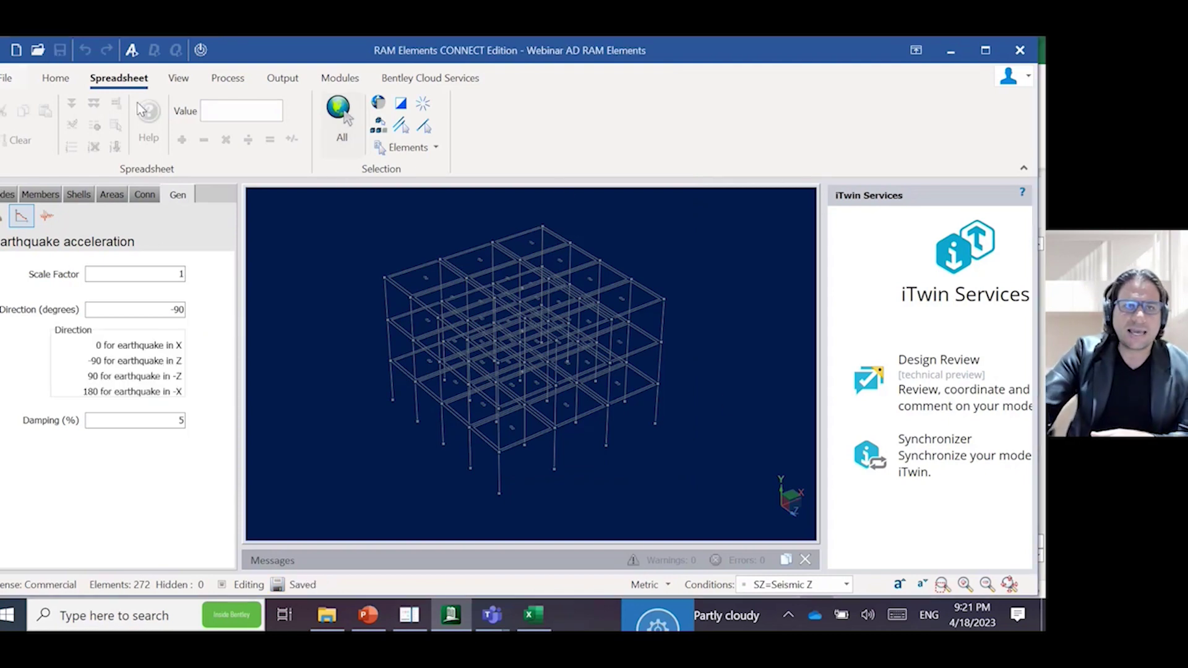
# Display the three-storey frame rendered with its real sections and examine it.
pyautogui.click(178, 77)
pyautogui.scroll(-1, 501, 309)
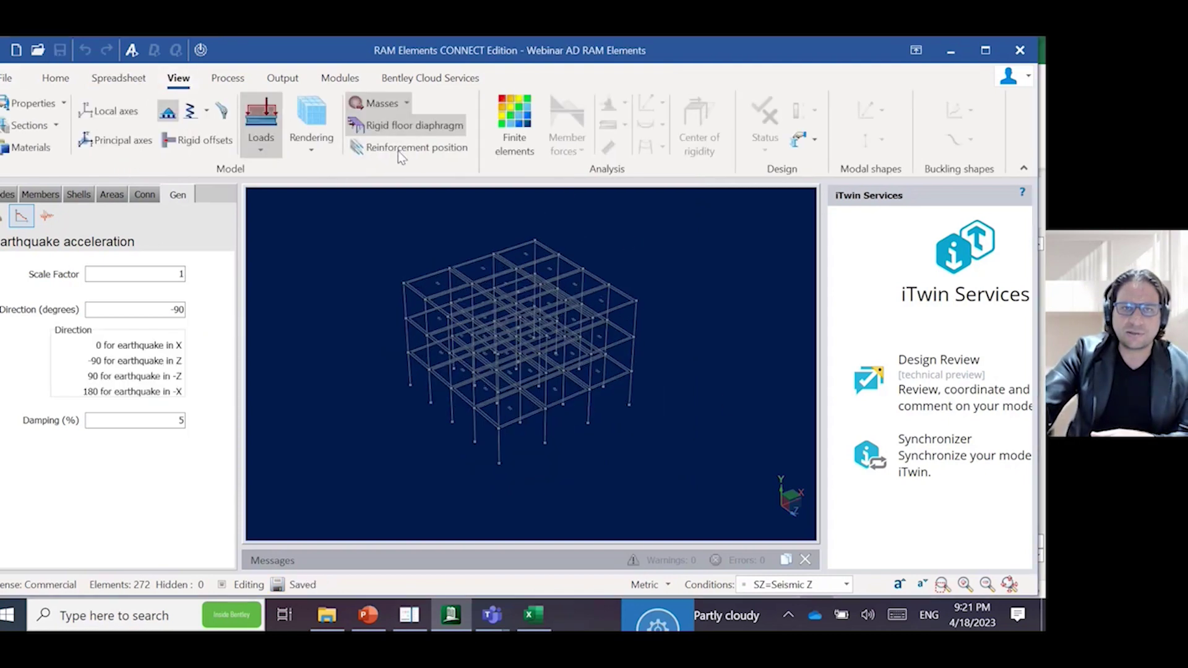
pyautogui.click(316, 121)
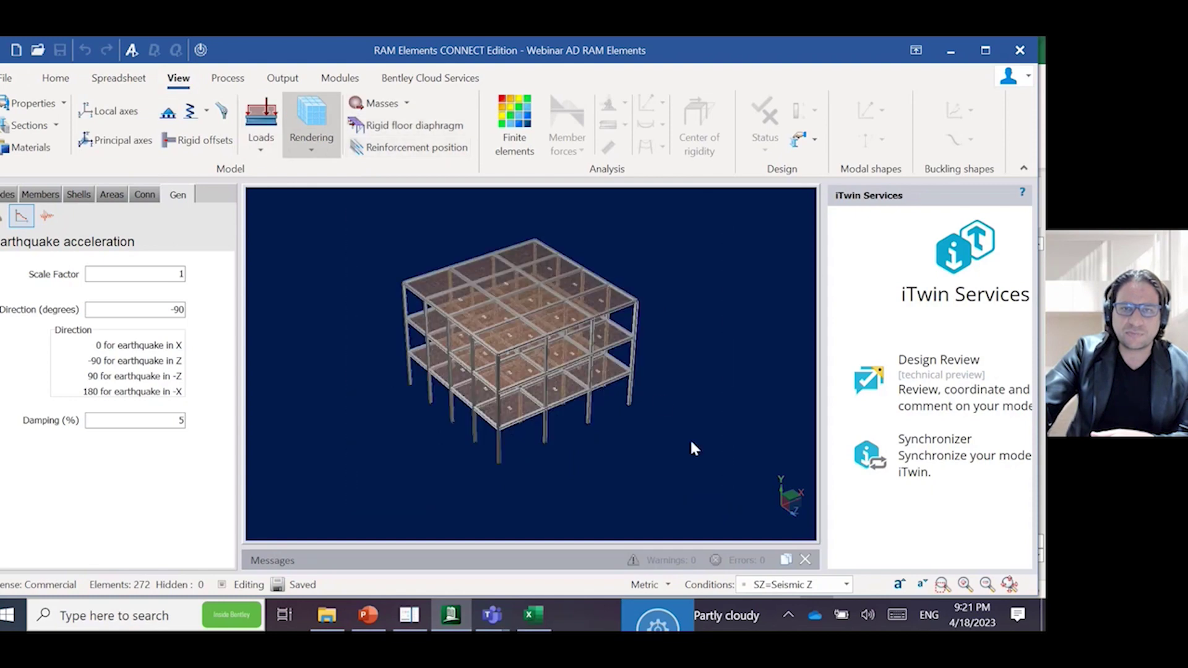
pyautogui.scroll(3, 681, 396)
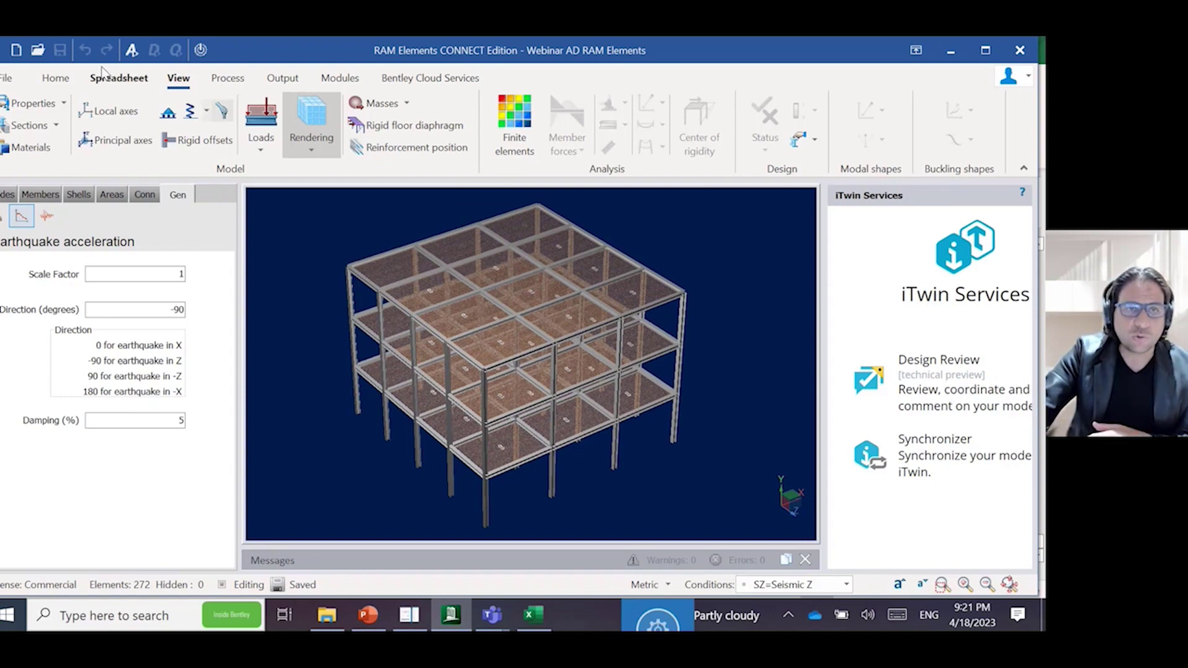
# Display the node masses spreadsheet and select the node at the far corner of the frame's roof.
pyautogui.click(60, 79)
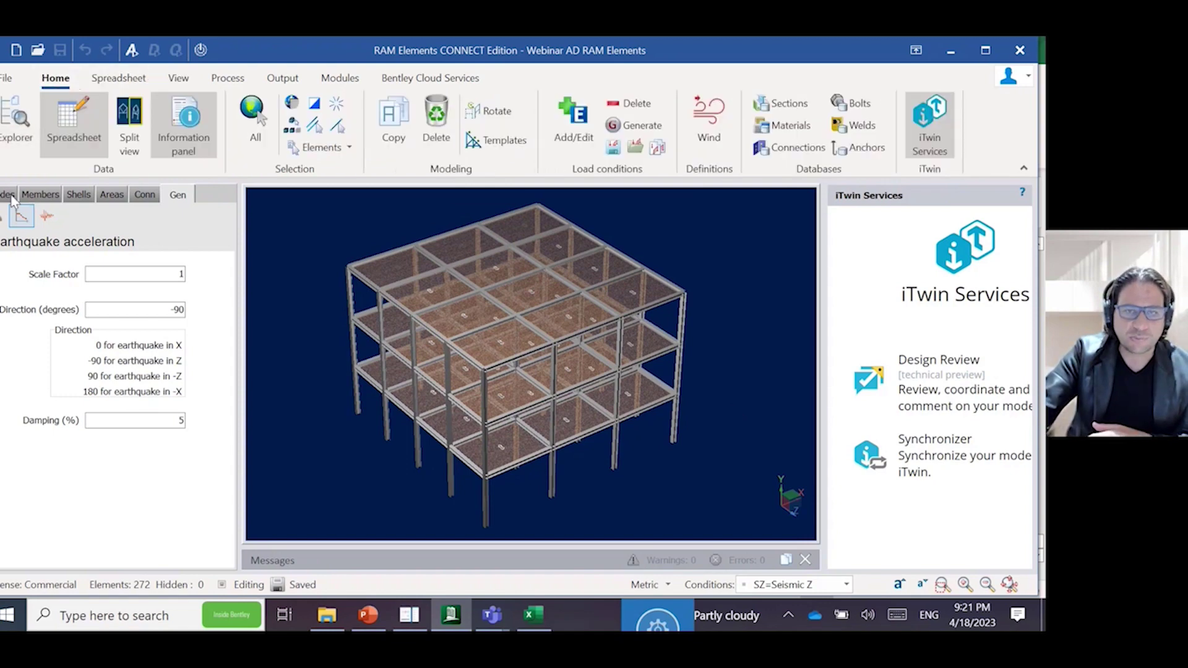
pyautogui.click(74, 123)
pyautogui.scroll(3, 575, 295)
pyautogui.scroll(1, 576, 291)
pyautogui.click(576, 291)
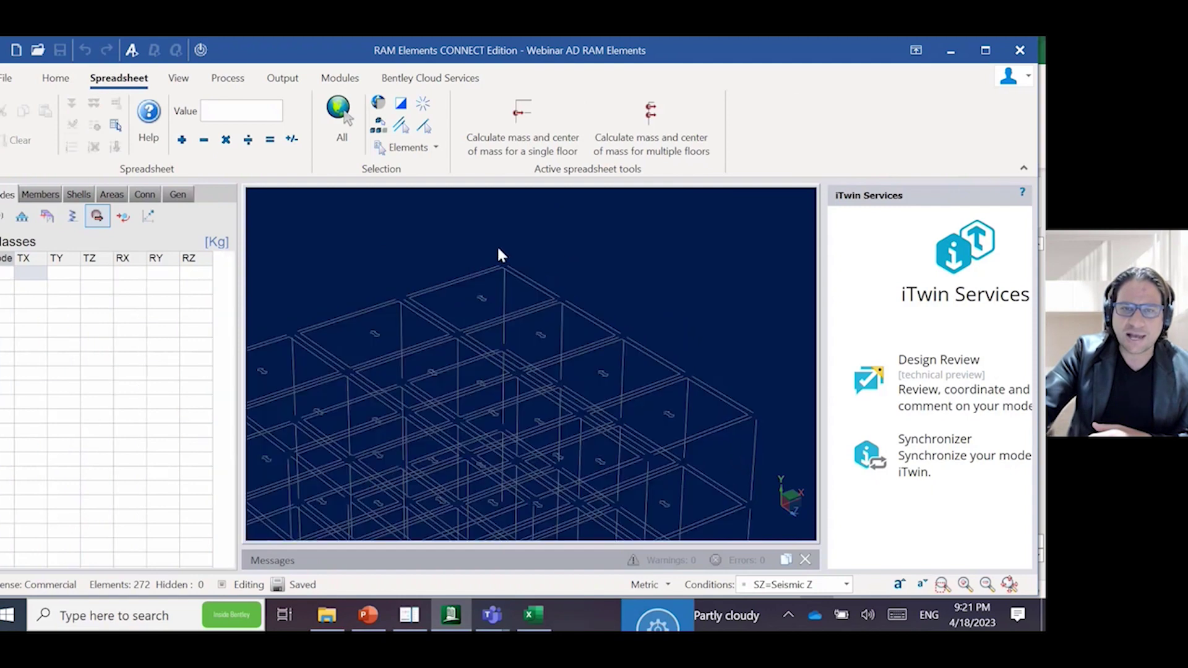
pyautogui.click(517, 278)
# Review the Circular copy options for the selected roof corner node, close them without copying and clear the selection.
pyautogui.click(178, 78)
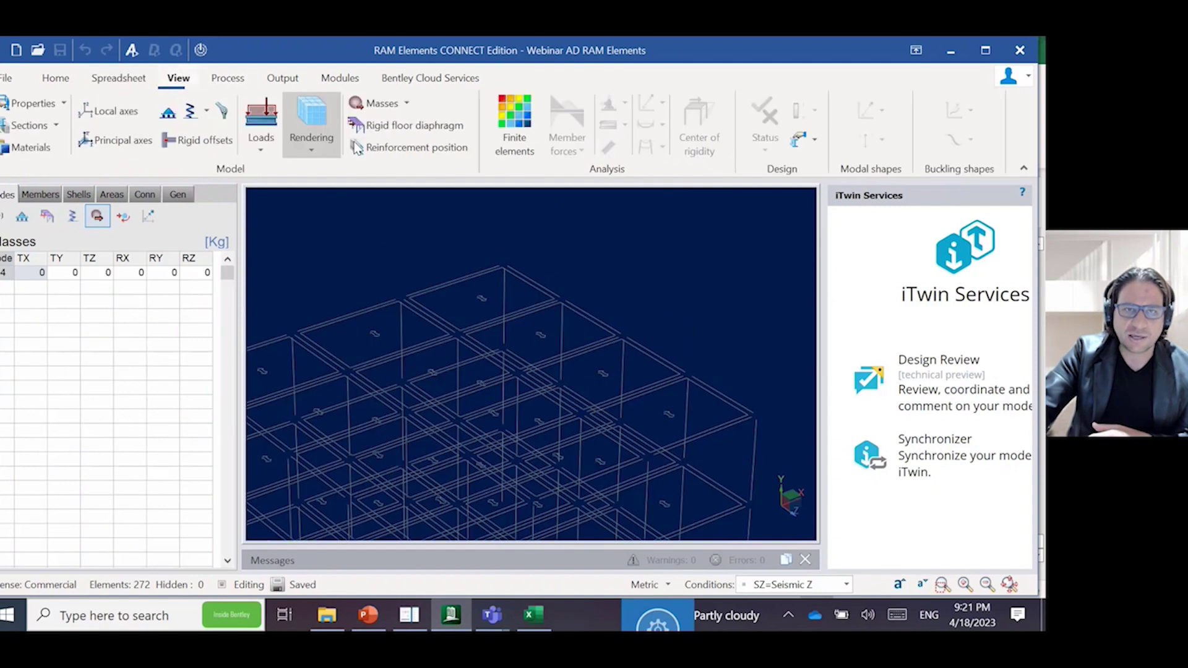
pyautogui.rightClick(537, 260)
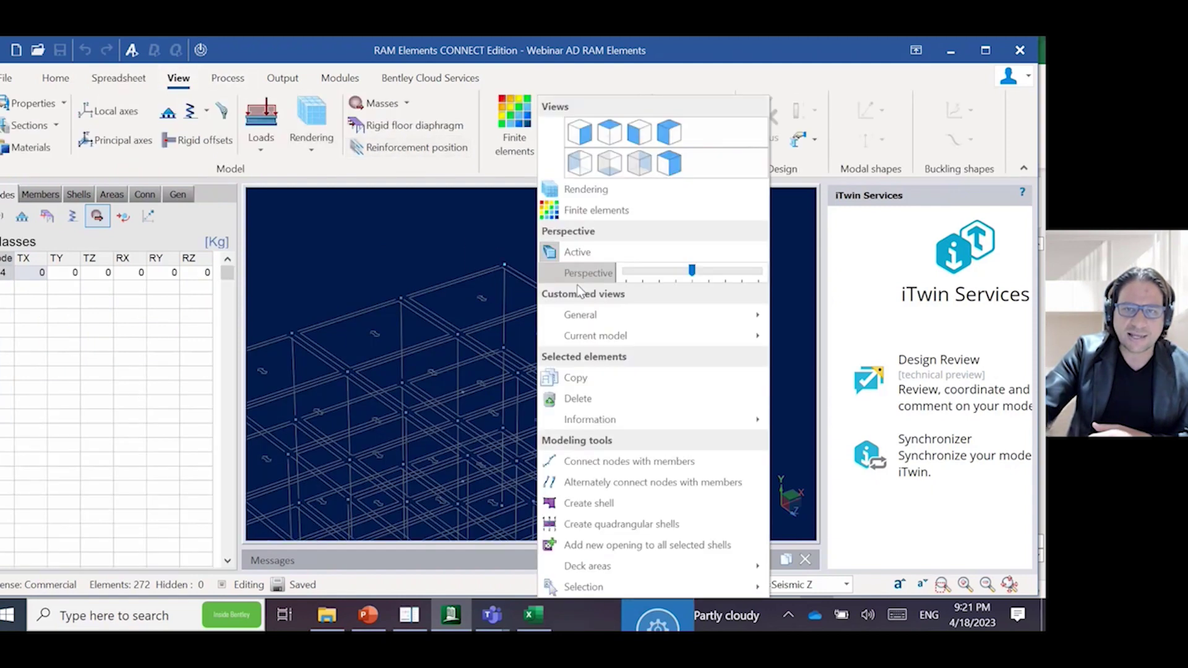
pyautogui.click(592, 378)
pyautogui.click(447, 141)
pyautogui.click(441, 180)
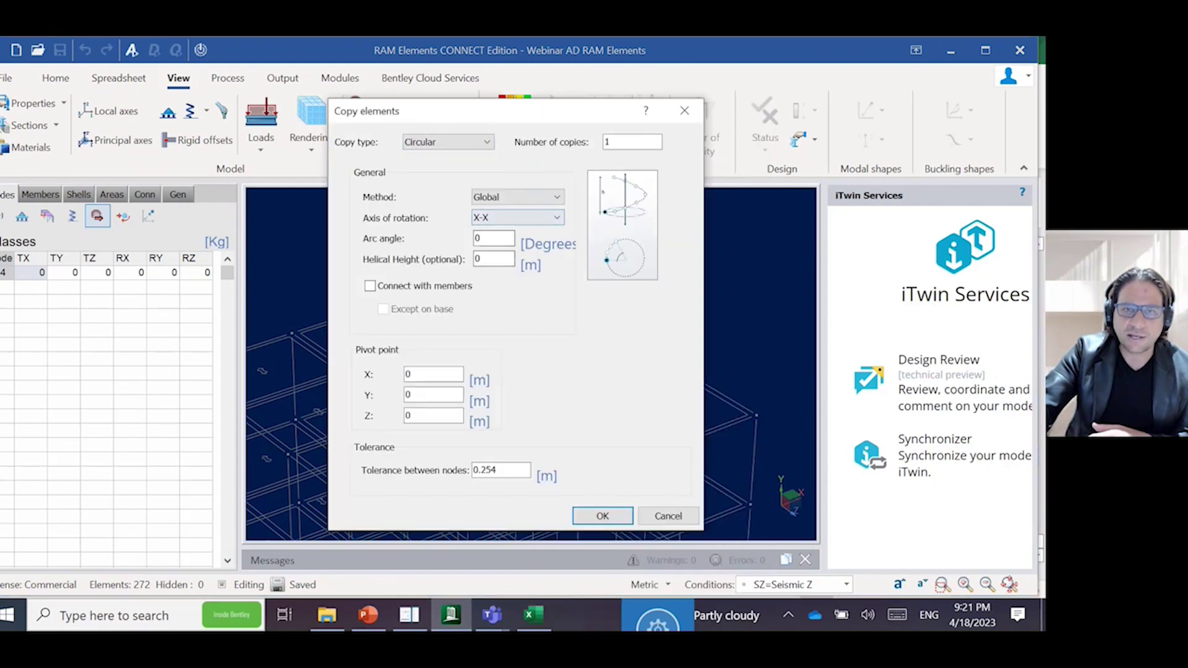
pyautogui.moveTo(528, 113); pyautogui.dragTo(839, 51)
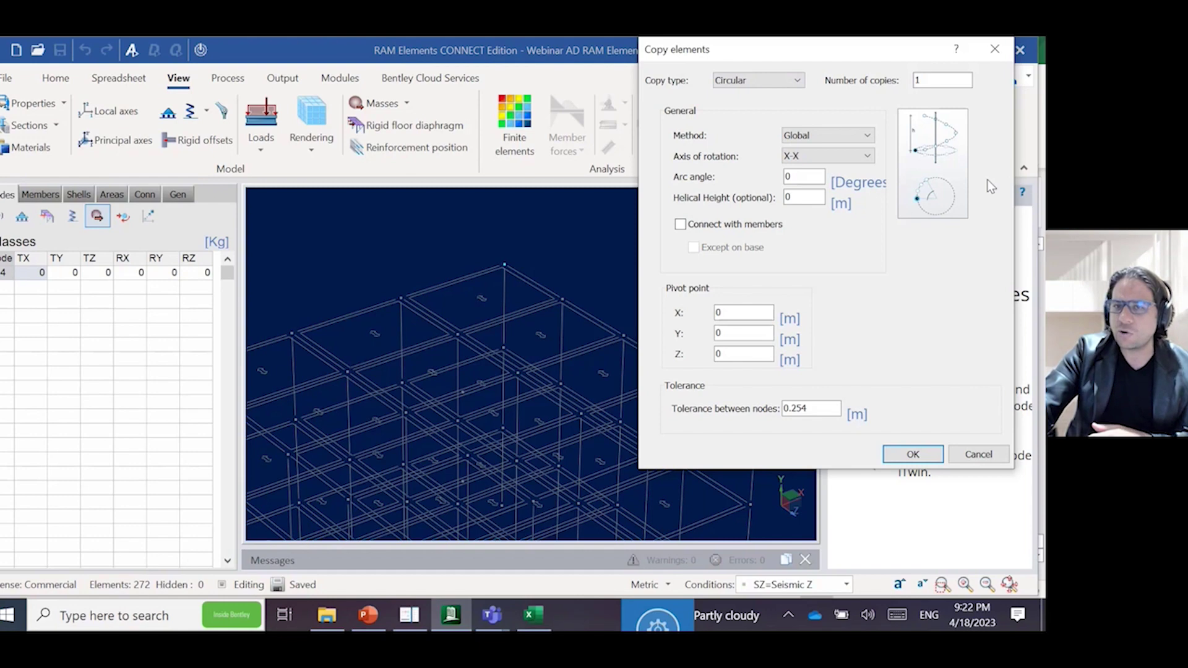
pyautogui.click(994, 49)
pyautogui.click(629, 287)
pyautogui.scroll(-3, 643, 275)
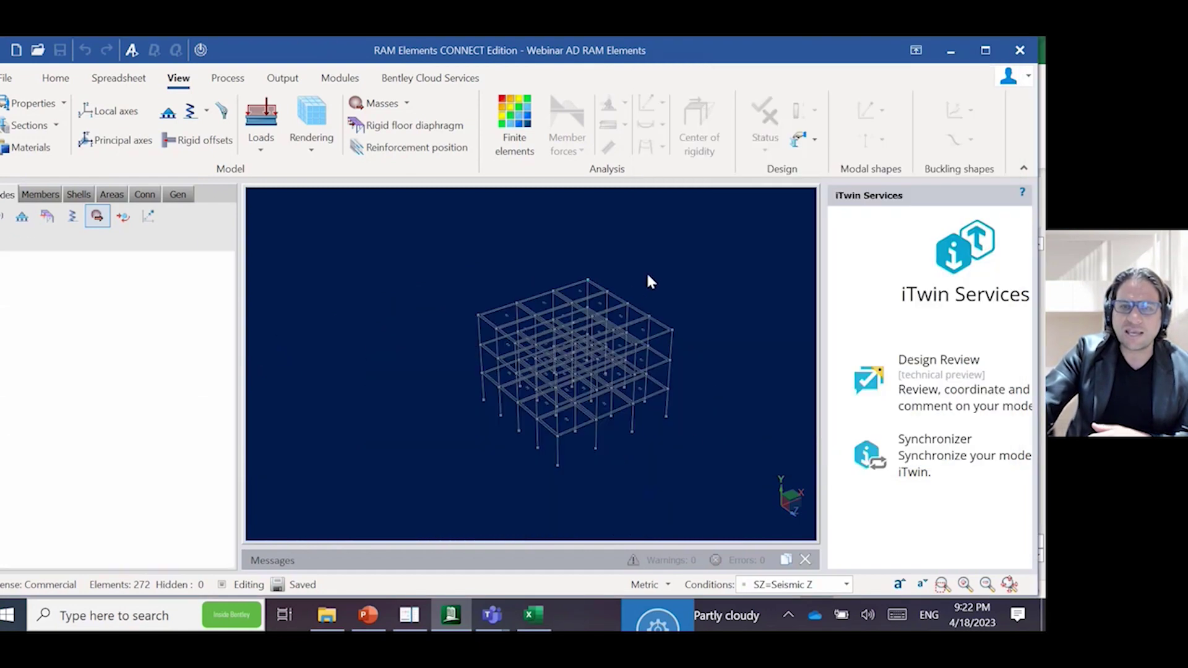
pyautogui.scroll(2, 661, 432)
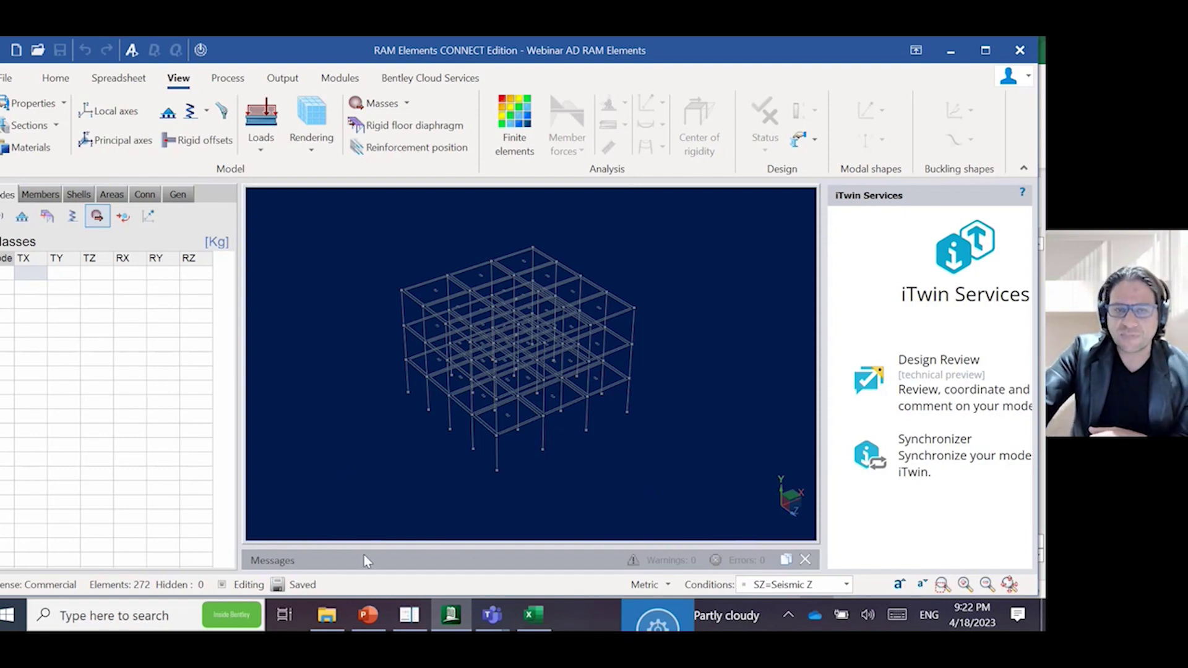
# Switch to the PowerPoint presentation, go back to the Geometry slide in the slide show and end the show.
pyautogui.click(368, 614)
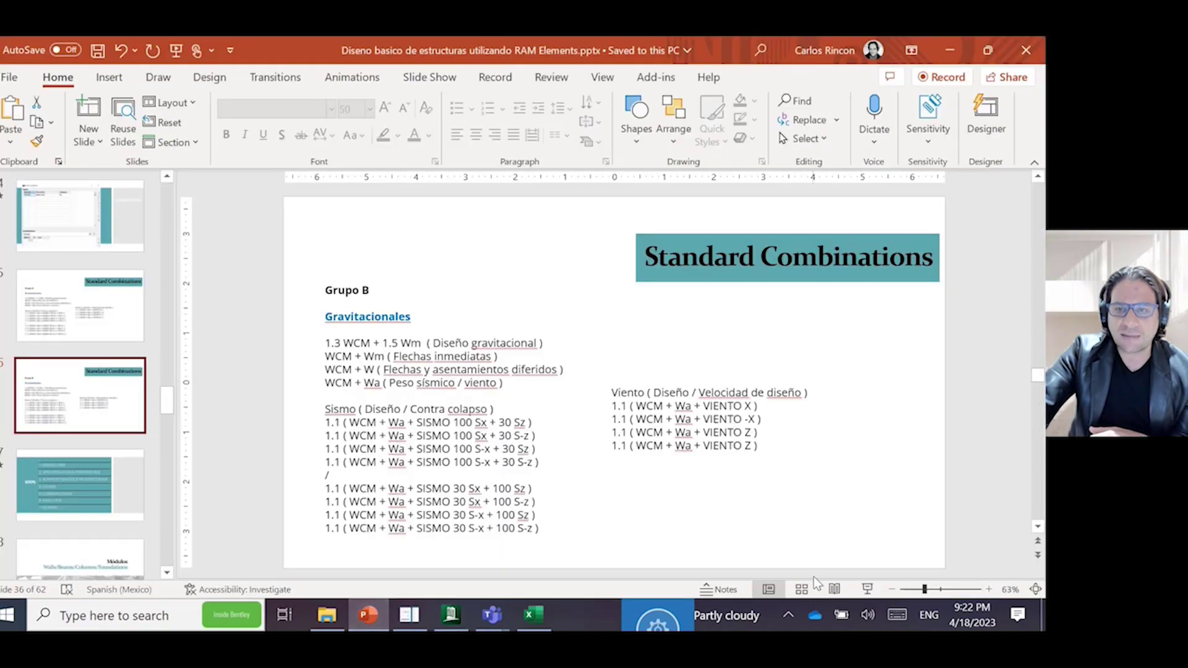
pyautogui.click(867, 589)
pyautogui.click(867, 589)
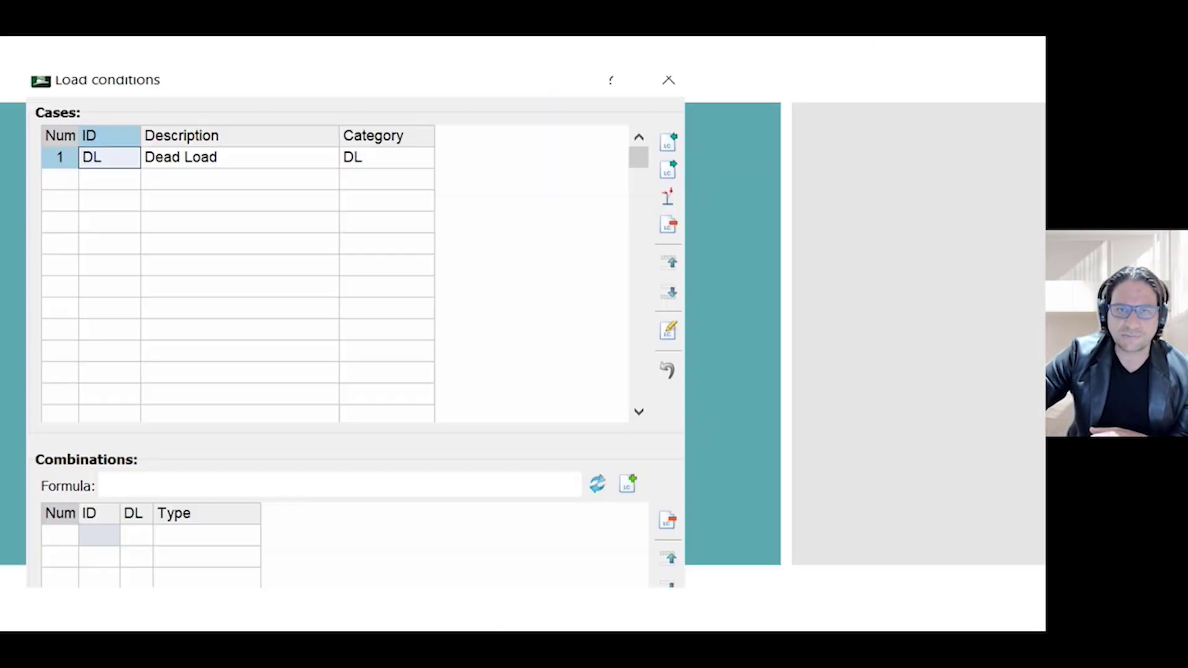
pyautogui.press('Left')
pyautogui.press('Left')
pyautogui.press('Left')
pyautogui.press('Left')
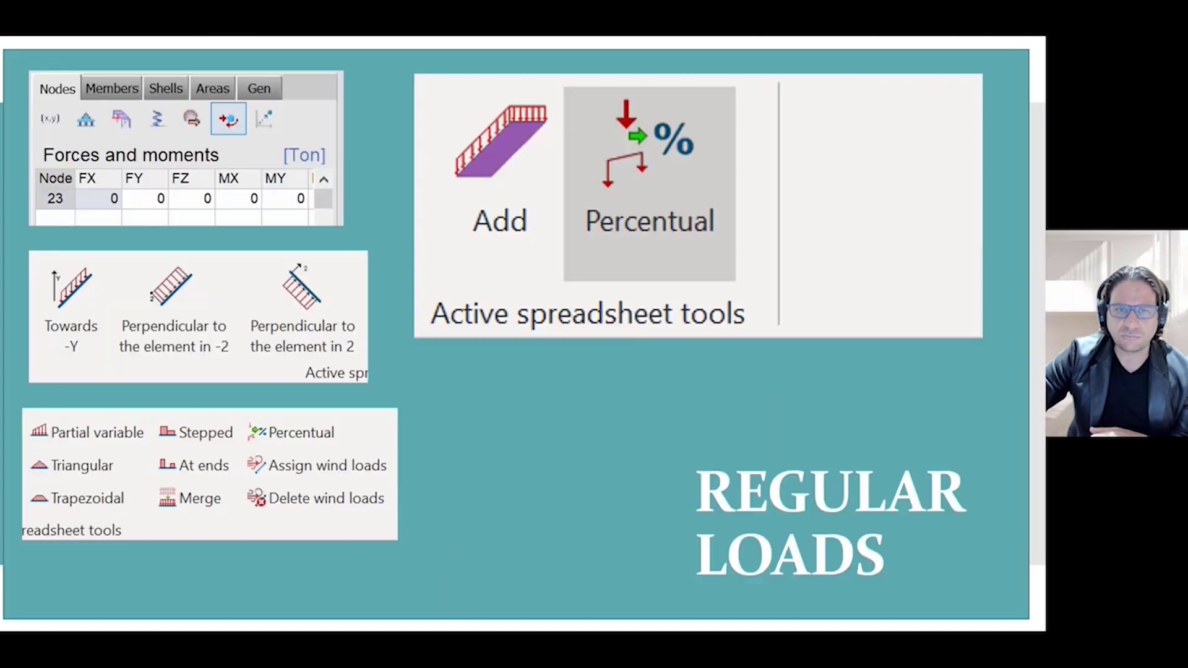
pyautogui.press('Left')
pyautogui.press('Left')
pyautogui.press('Right')
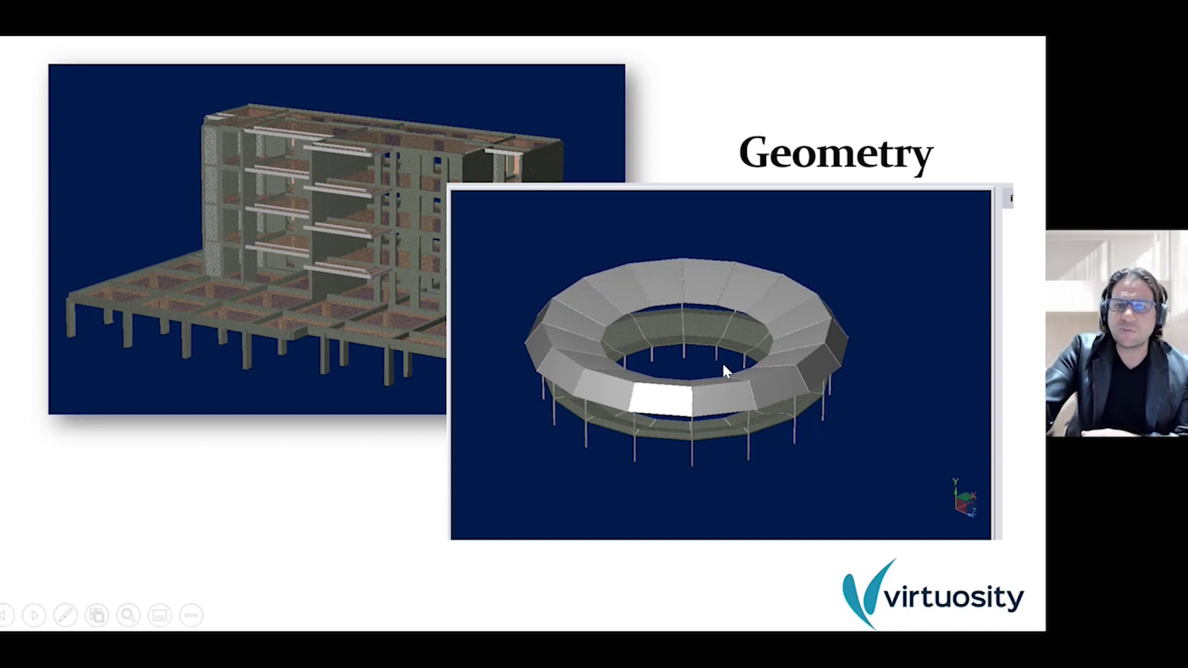
pyautogui.rightClick(658, 422)
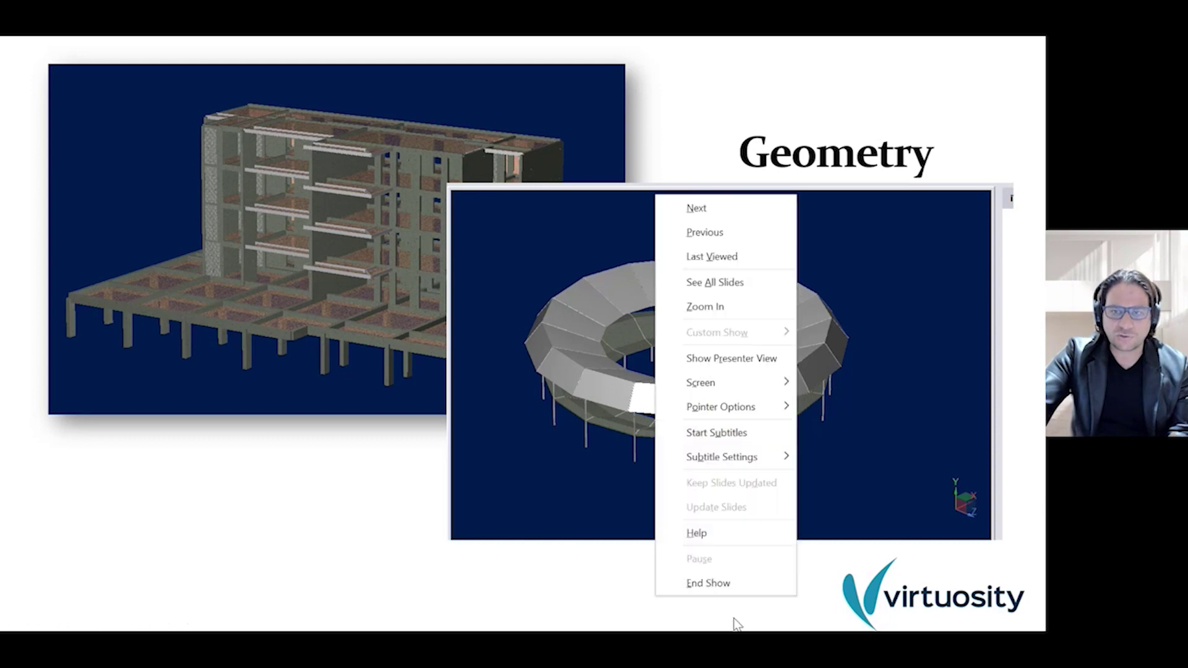
pyautogui.click(736, 588)
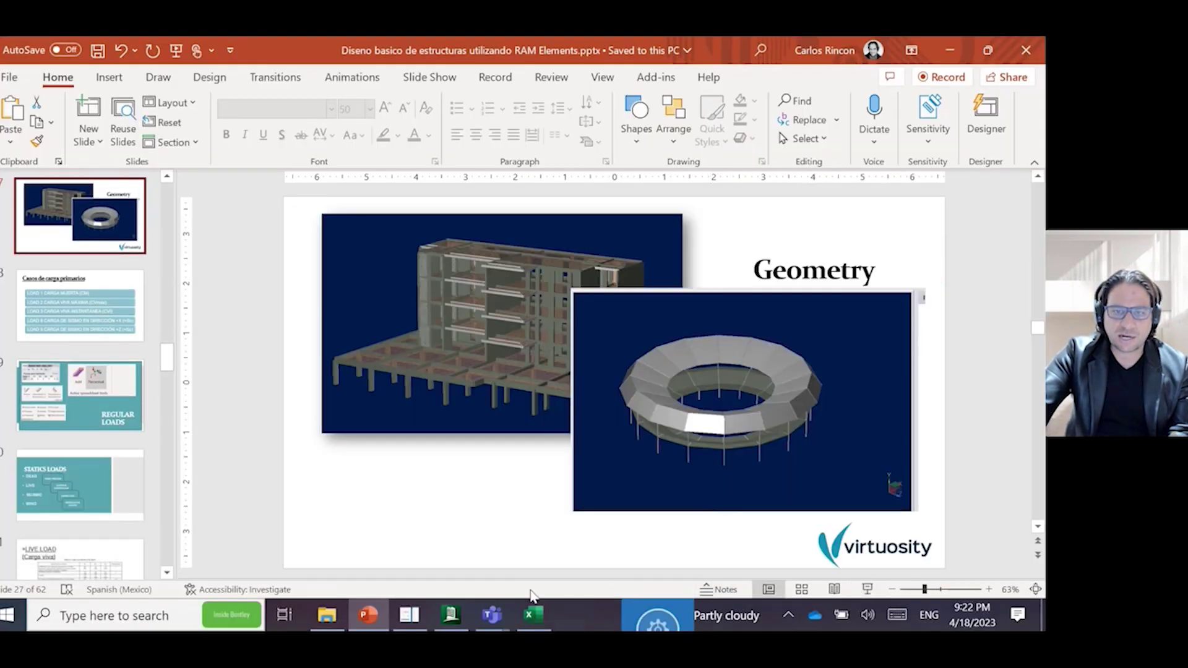
# Switch back to RAM Elements and open the model EX 2.retx from folder b.
pyautogui.click(459, 623)
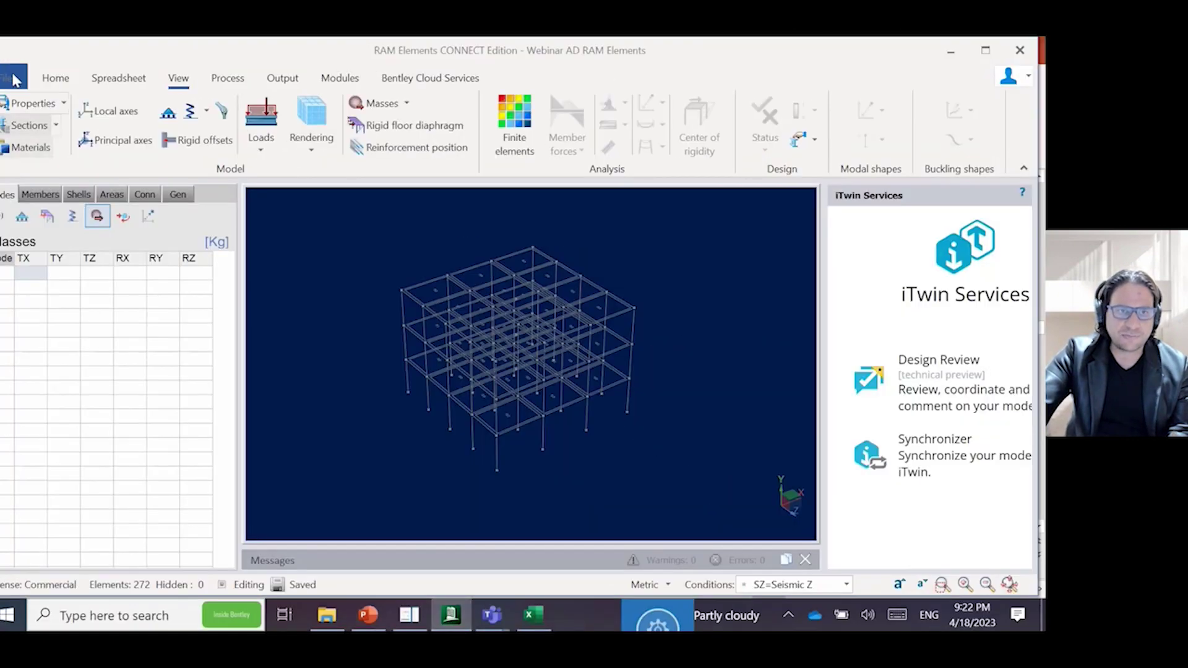
pyautogui.click(6, 78)
pyautogui.scroll(-3, 741, 467)
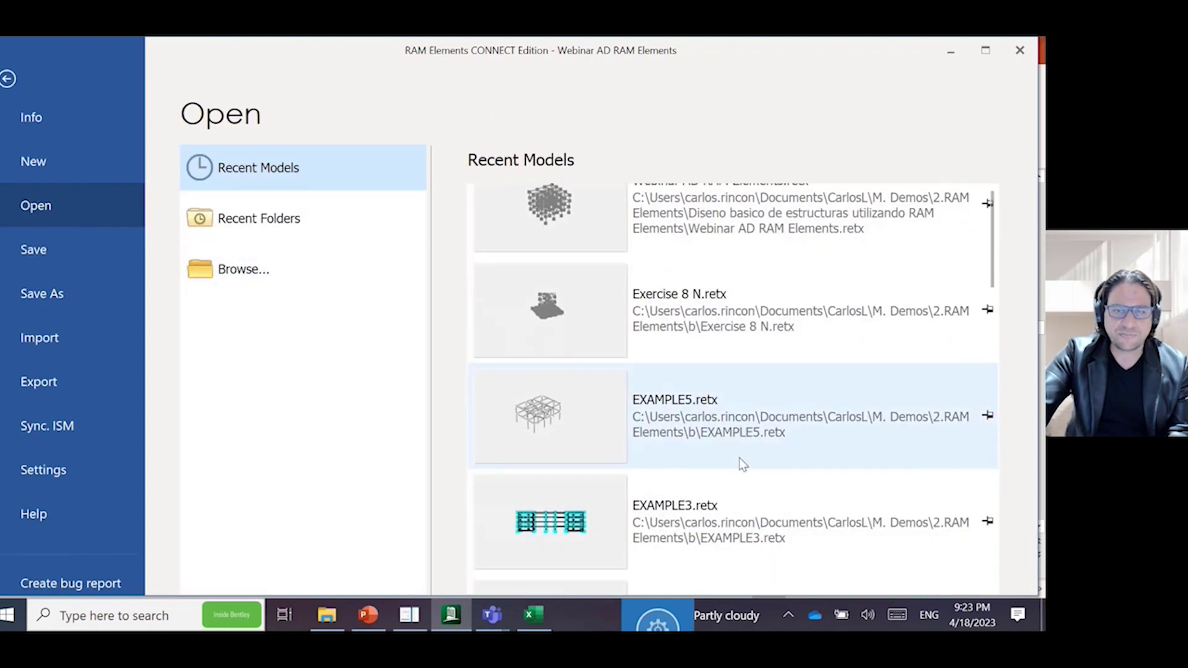
pyautogui.scroll(-5, 745, 479)
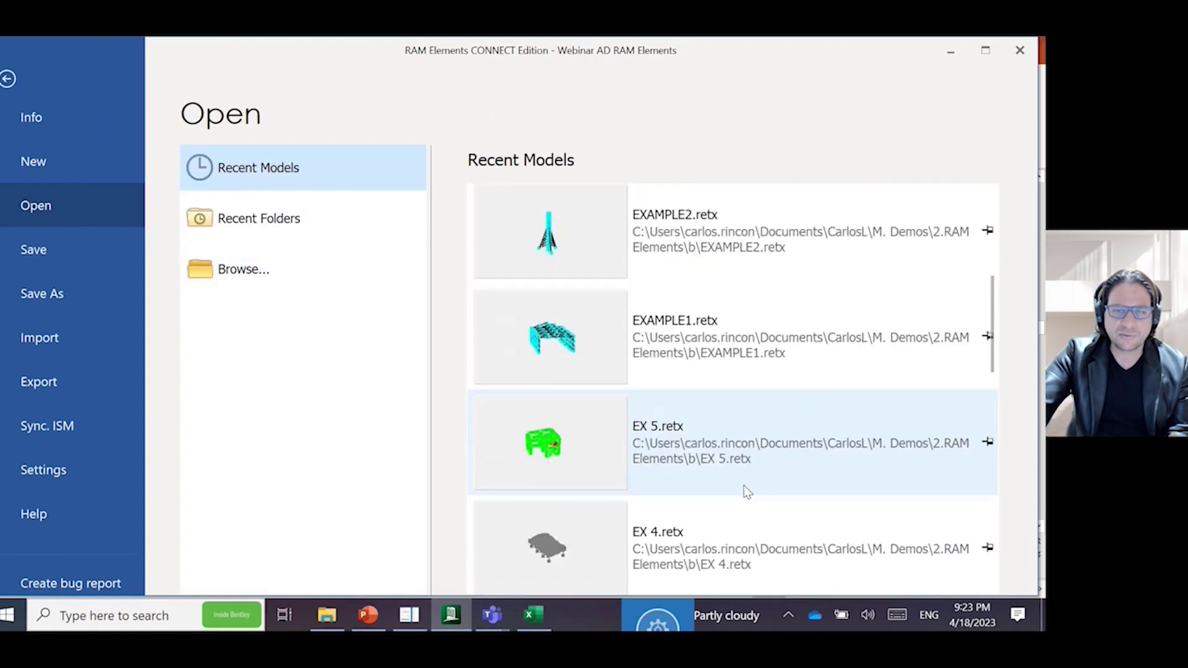
pyautogui.scroll(-3, 751, 486)
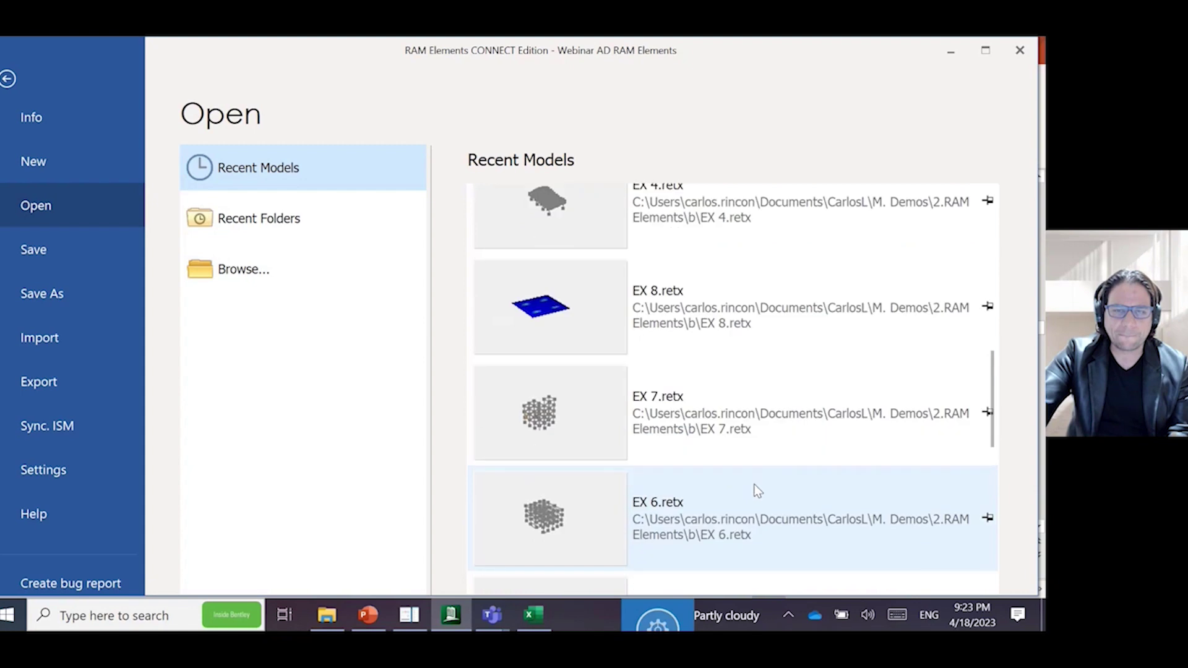
pyautogui.click(321, 282)
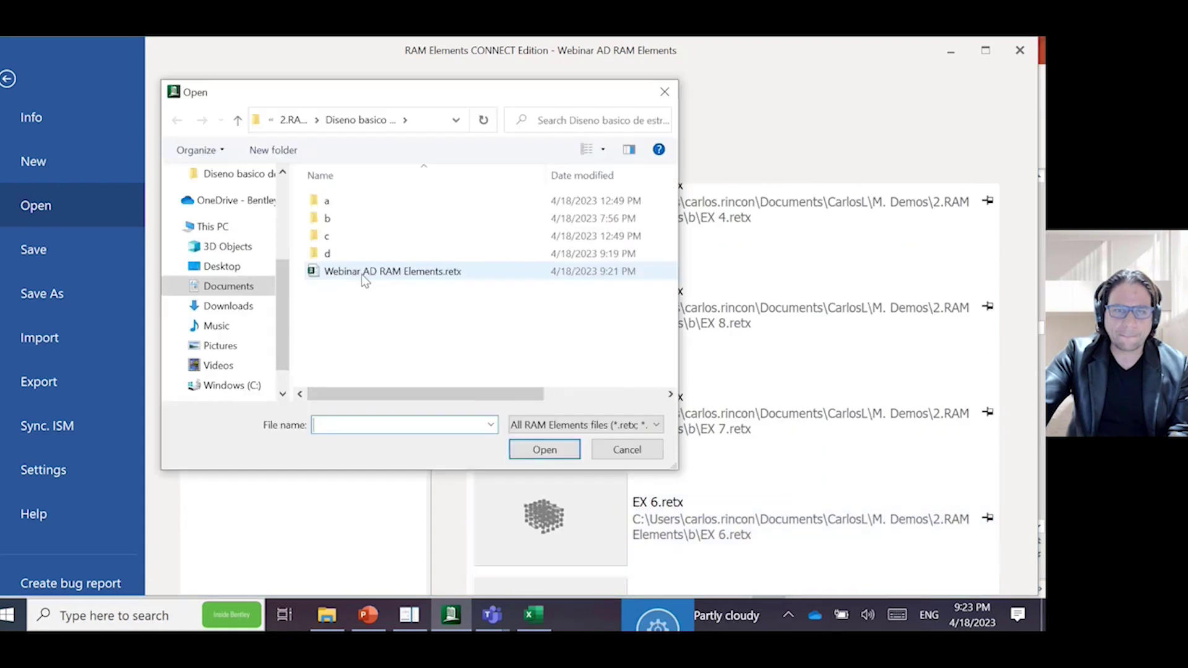
pyautogui.doubleClick(349, 229)
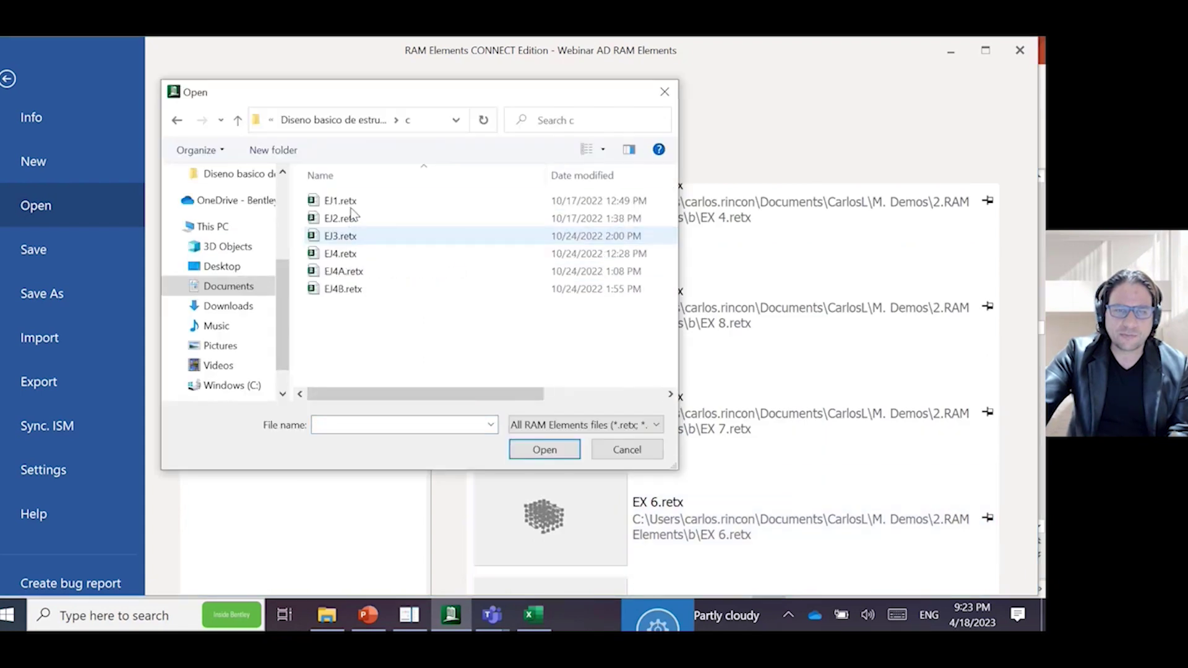
pyautogui.click(180, 122)
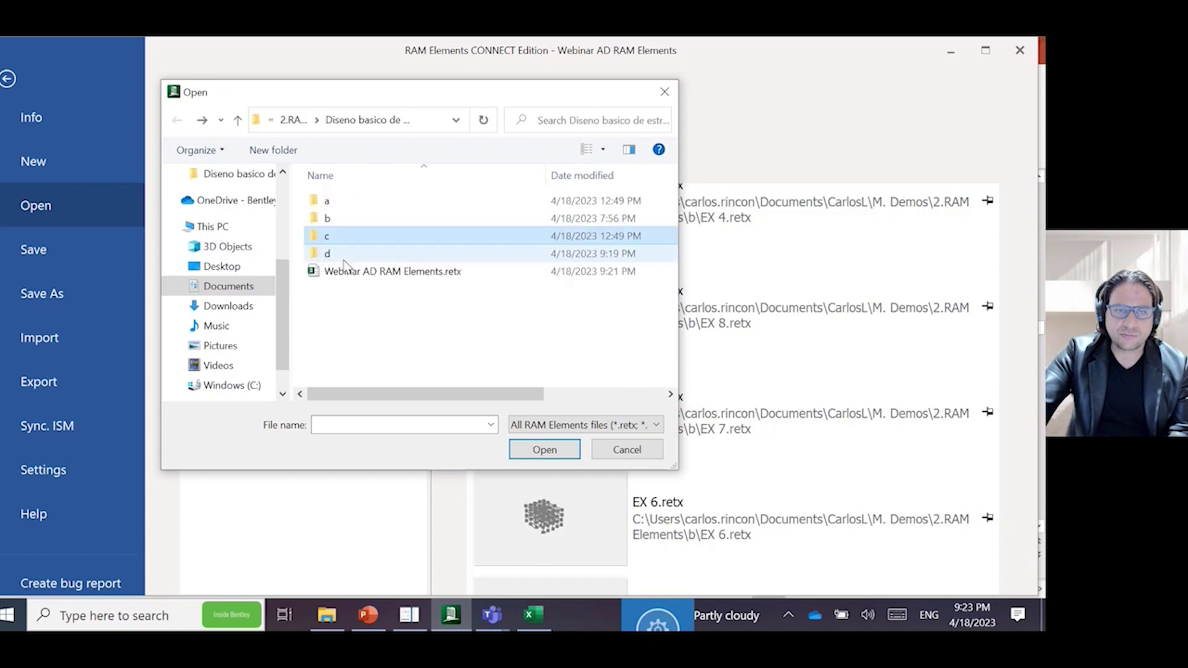
pyautogui.doubleClick(333, 221)
pyautogui.scroll(-3, 414, 317)
pyautogui.scroll(3, 414, 317)
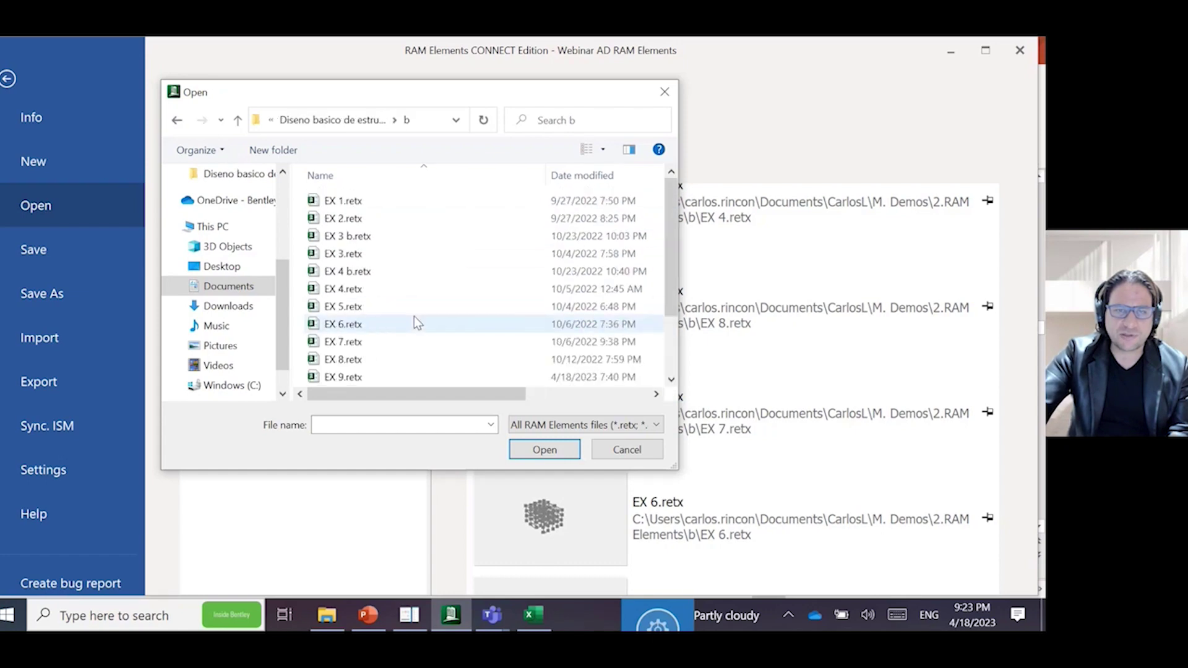
pyautogui.click(365, 218)
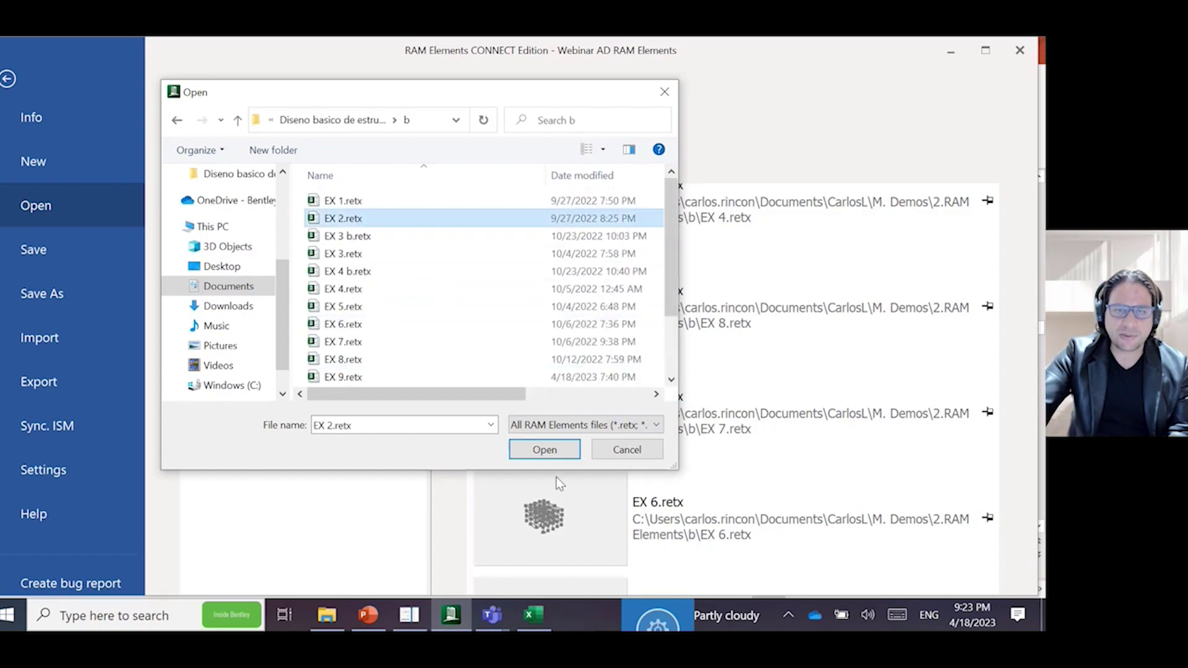
pyautogui.click(545, 450)
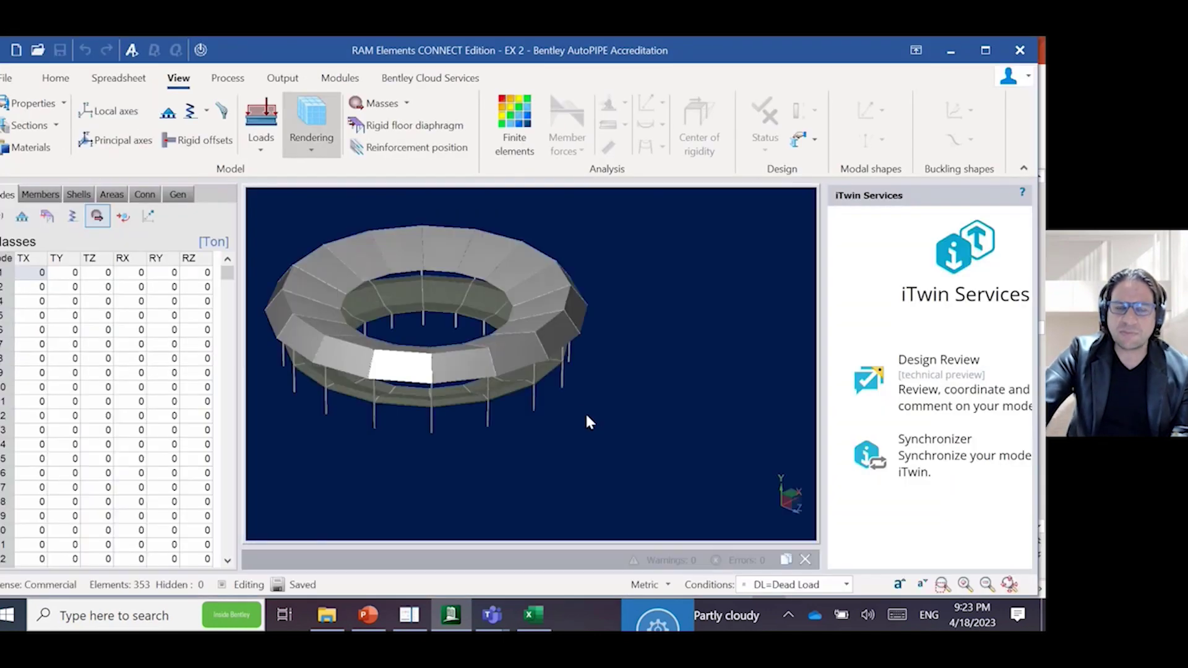
# Examine the ring-shaped structure's front columns and select a slab panel on its lower ring.
pyautogui.moveTo(559, 410); pyautogui.dragTo(712, 467)
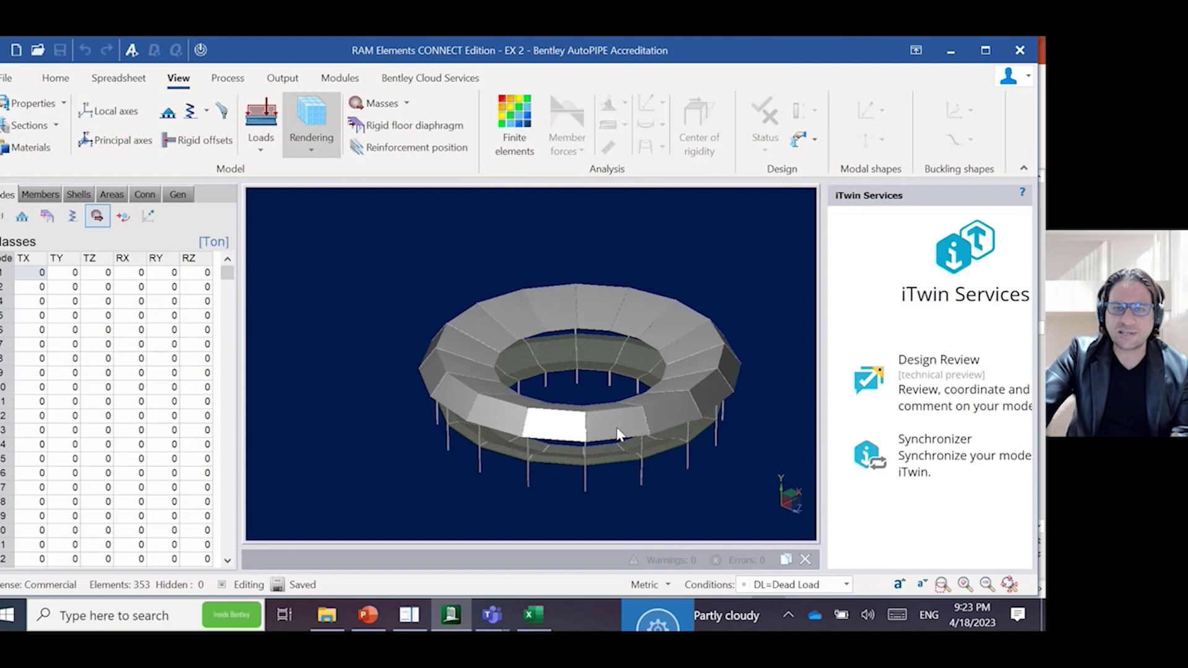
pyautogui.moveTo(618, 477); pyautogui.dragTo(583, 472)
pyautogui.scroll(5, 604, 473)
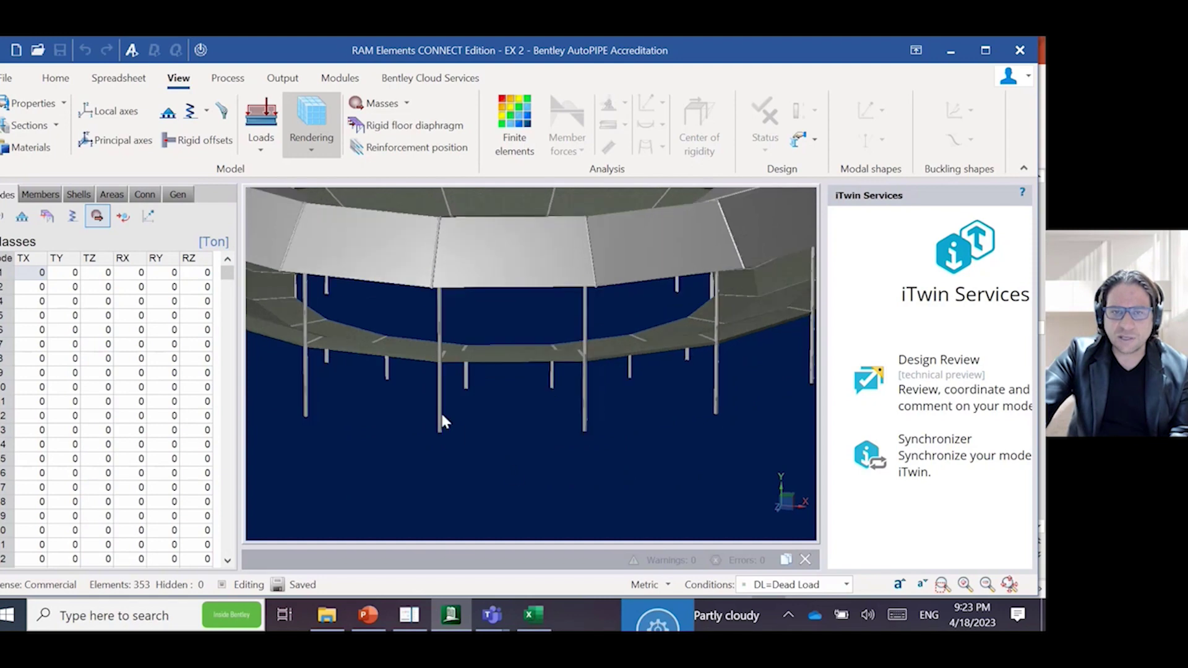
pyautogui.scroll(5, 493, 340)
pyautogui.moveTo(563, 391); pyautogui.dragTo(561, 397)
pyautogui.click(549, 390)
pyautogui.click(535, 328)
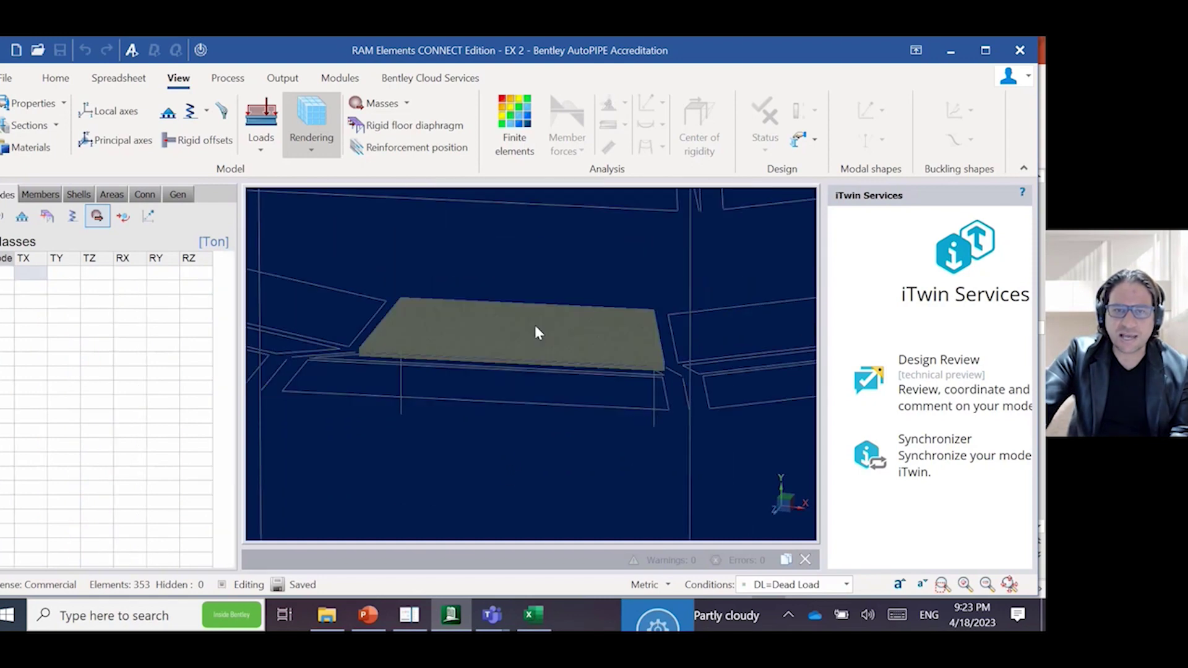
pyautogui.scroll(-2, 563, 376)
pyautogui.moveTo(504, 450); pyautogui.dragTo(554, 427, button='middle')
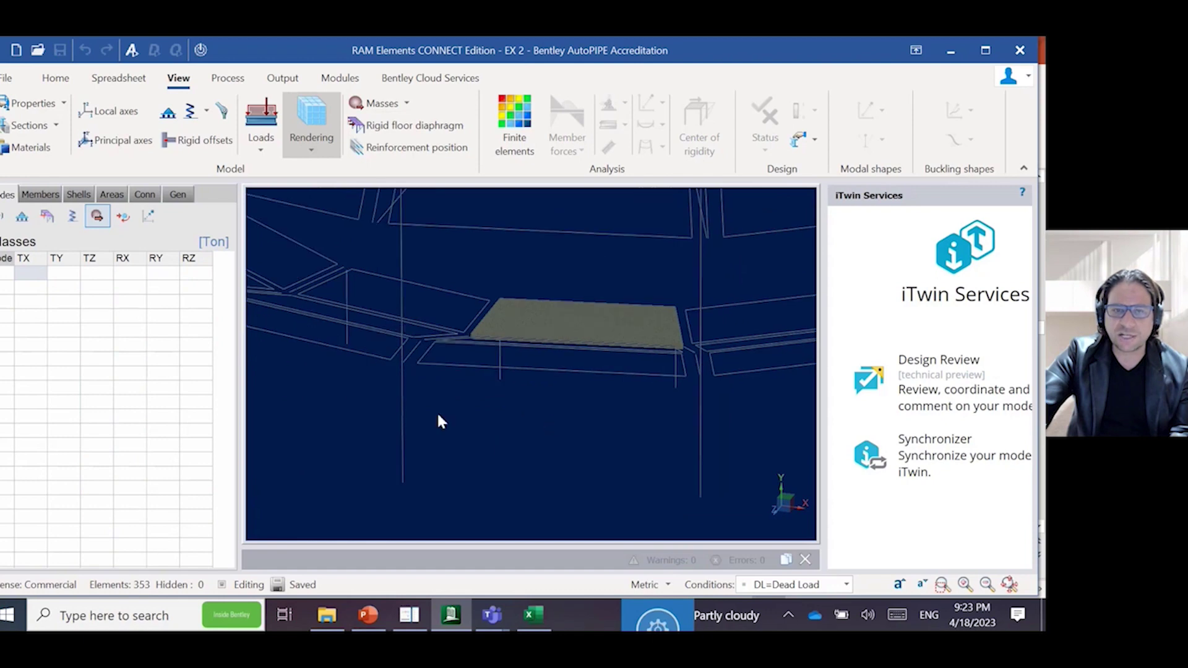
# Select a front column of the ring structure, check its wind load definitions and return to the node masses.
pyautogui.click(400, 413)
pyautogui.click(402, 413)
pyautogui.scroll(-4, 468, 430)
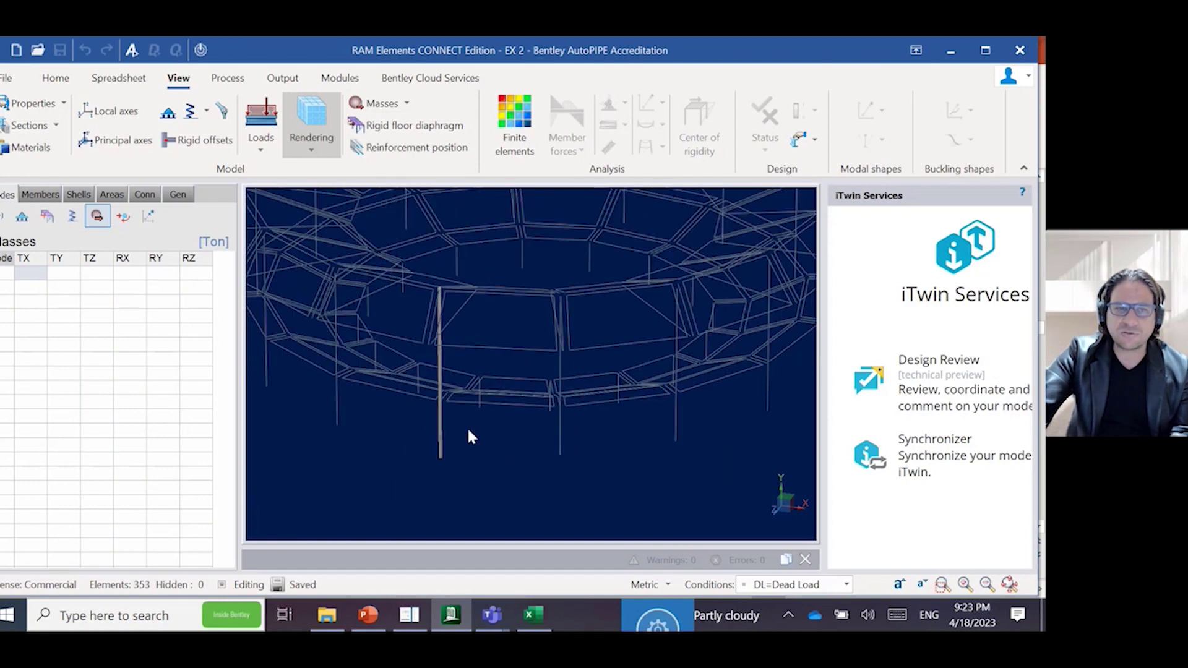
pyautogui.click(48, 198)
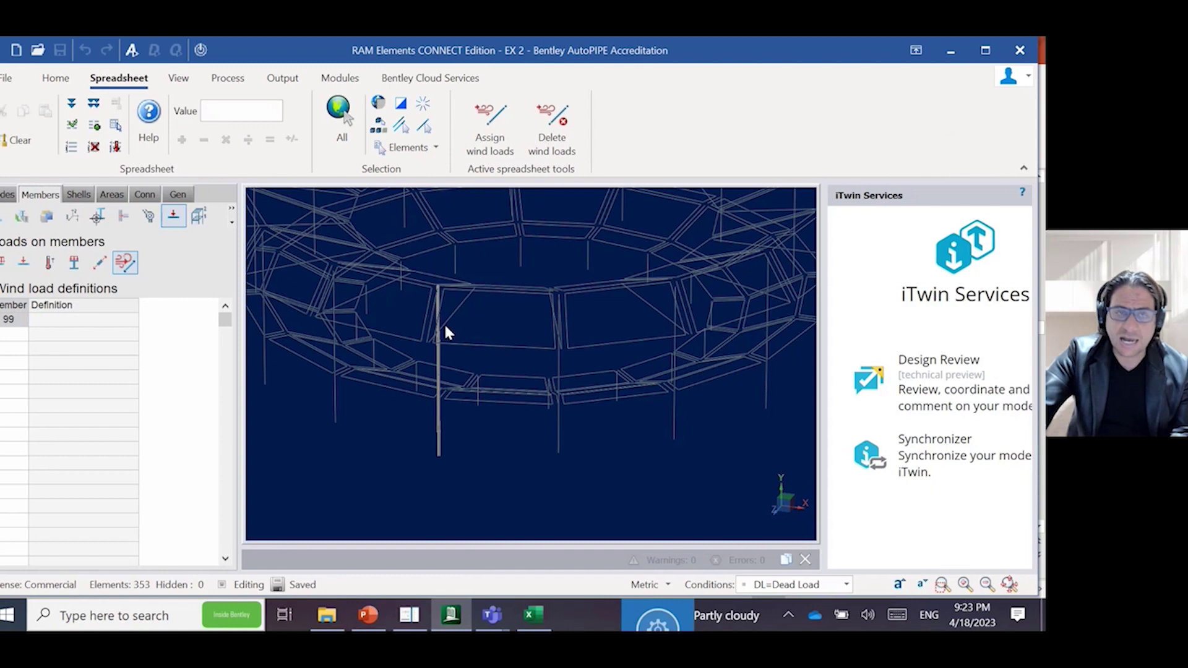
pyautogui.scroll(-5, 578, 451)
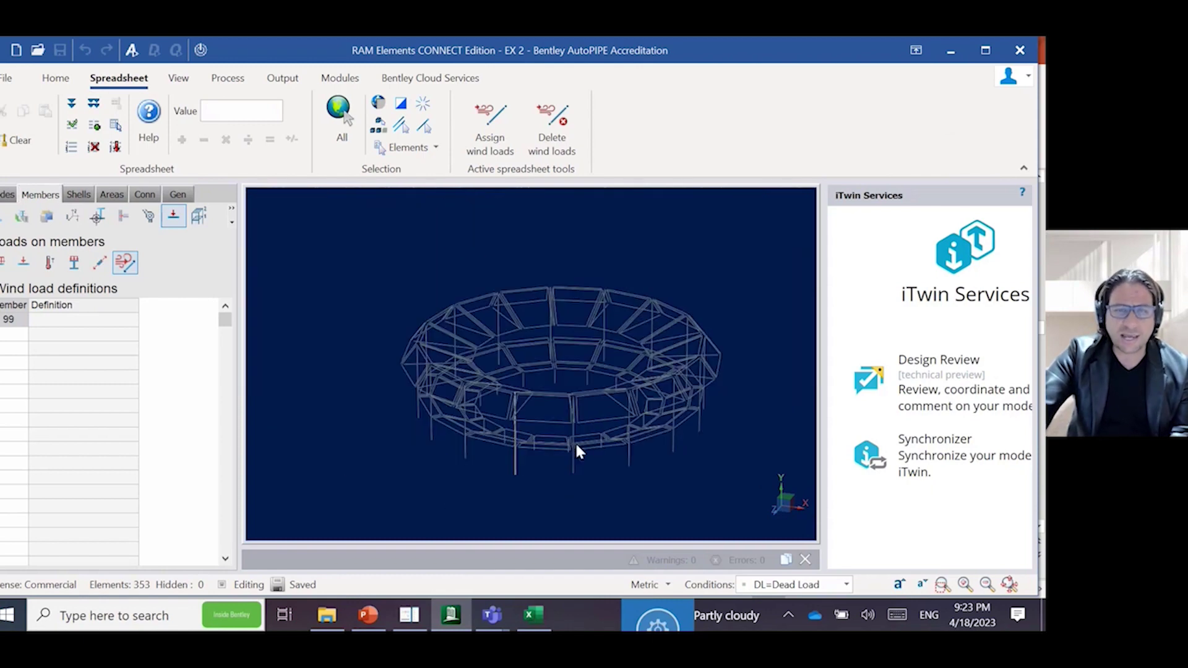
pyautogui.click(7, 196)
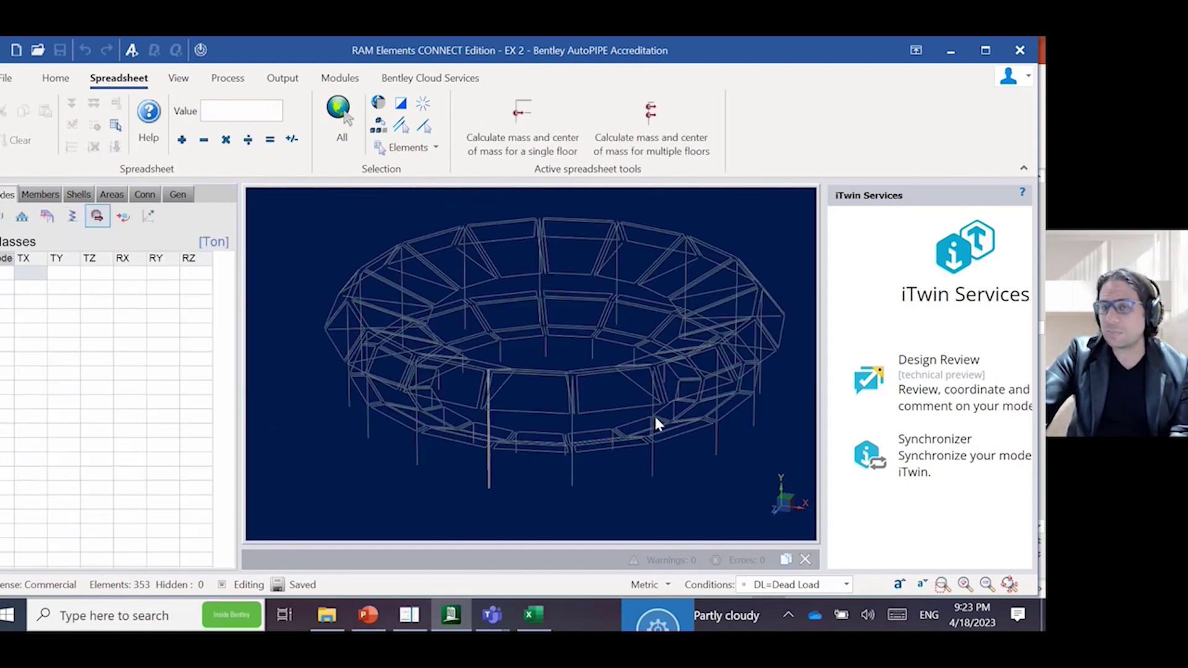
pyautogui.moveTo(655, 419); pyautogui.dragTo(629, 400, button='middle')
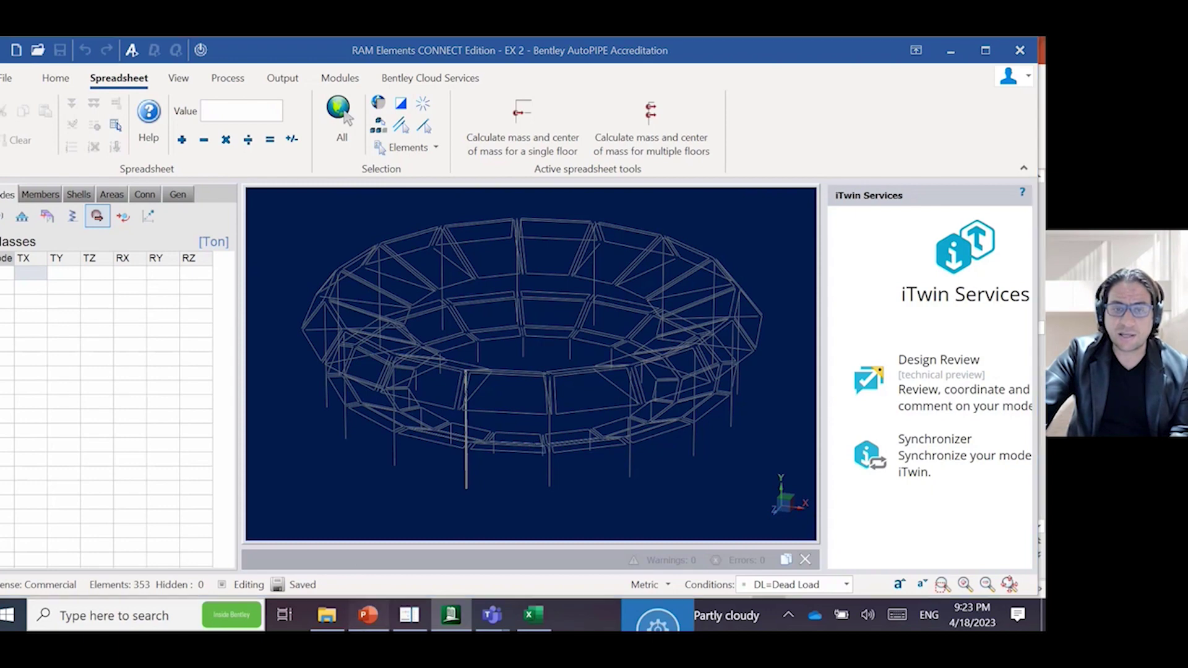
# Switch to the PowerPoint presentation and advance the slide show from Geometry to the "Casos de carga primarios" slide.
pyautogui.click(368, 614)
pyautogui.click(868, 590)
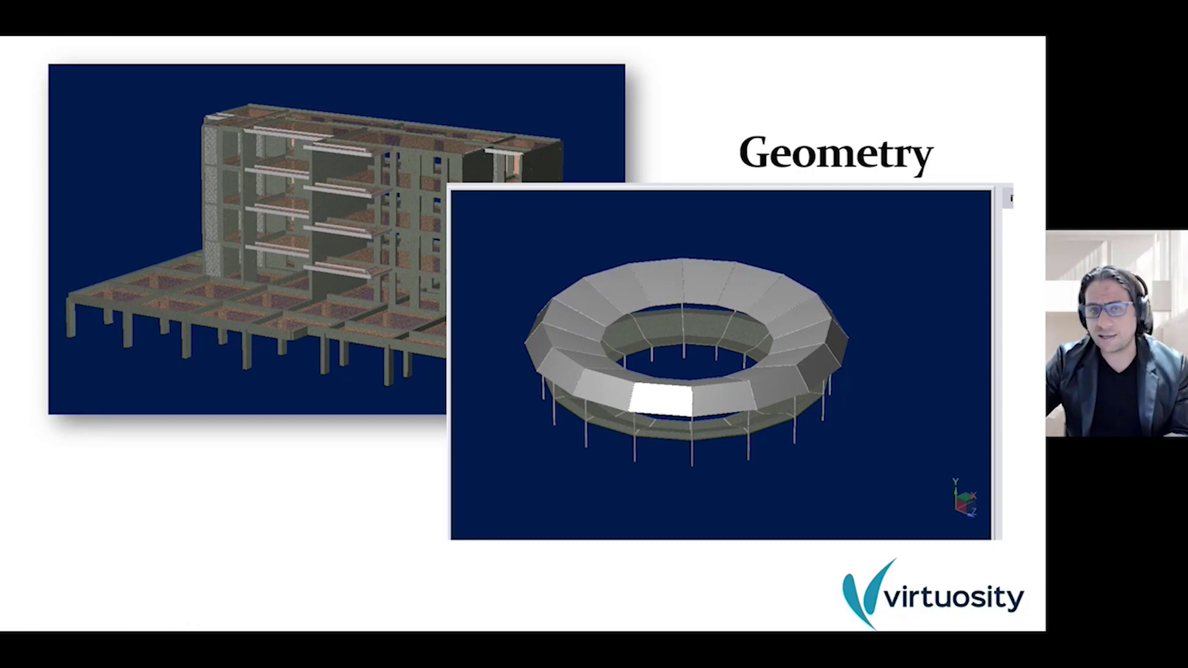
pyautogui.press('Right')
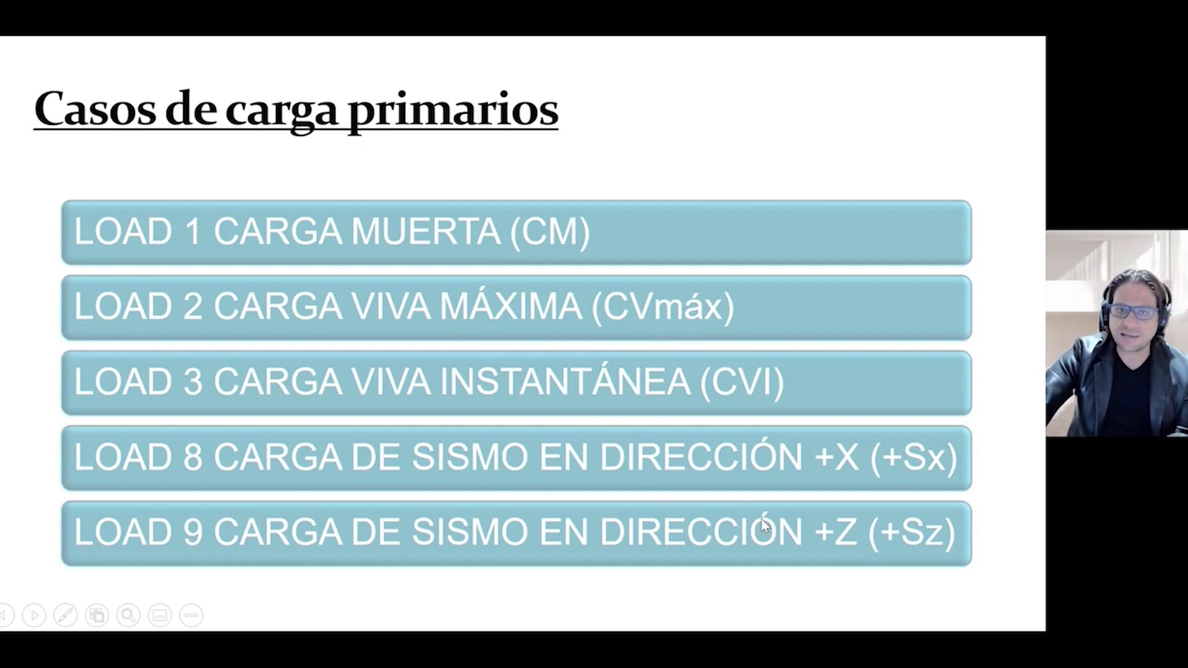
# Switch from the slide show to RAM Elements and open the load conditions of the ring-shaped model.
pyautogui.rightClick(692, 442)
pyautogui.click(744, 429)
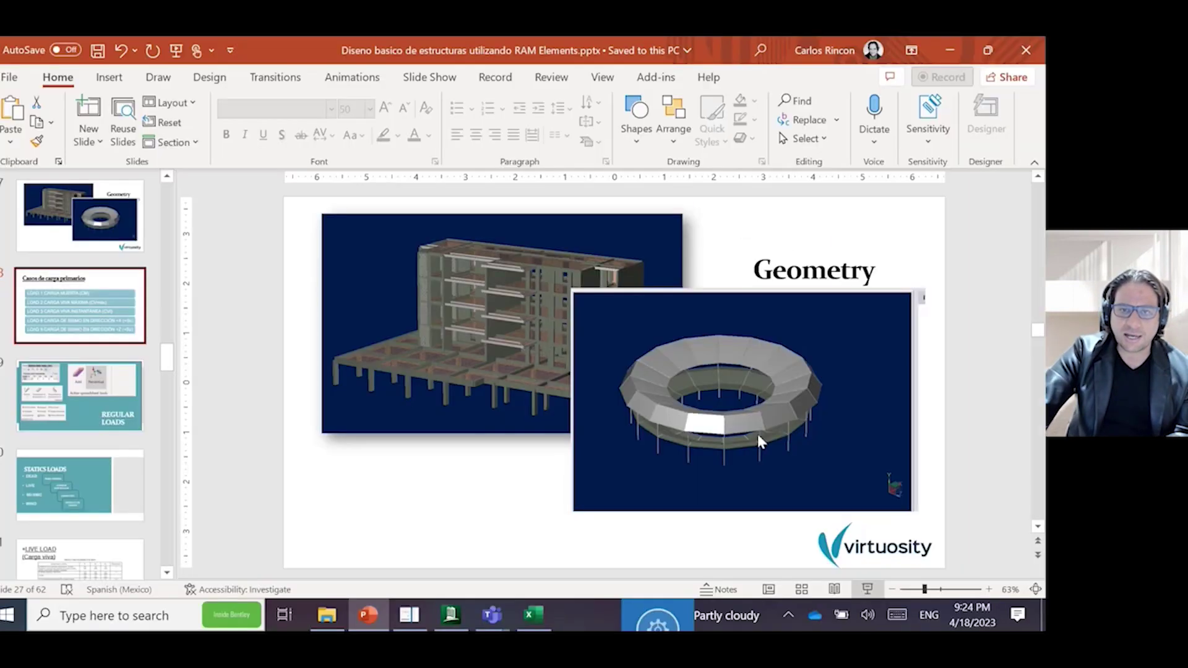
pyautogui.click(451, 614)
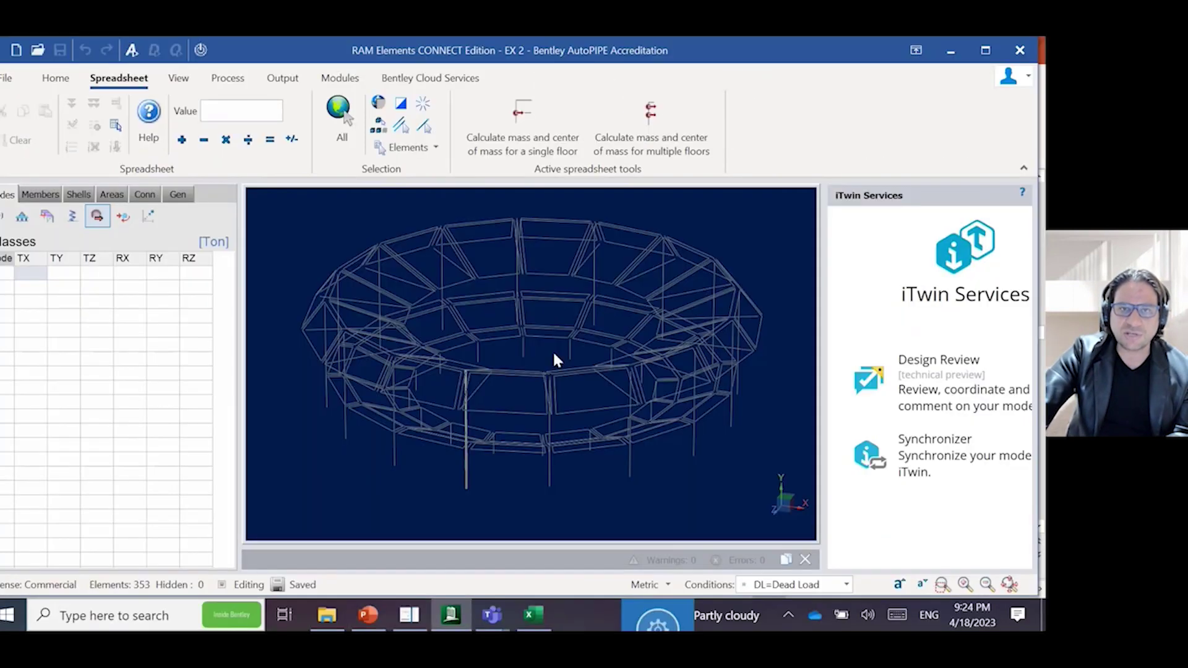
pyautogui.click(56, 78)
pyautogui.click(563, 133)
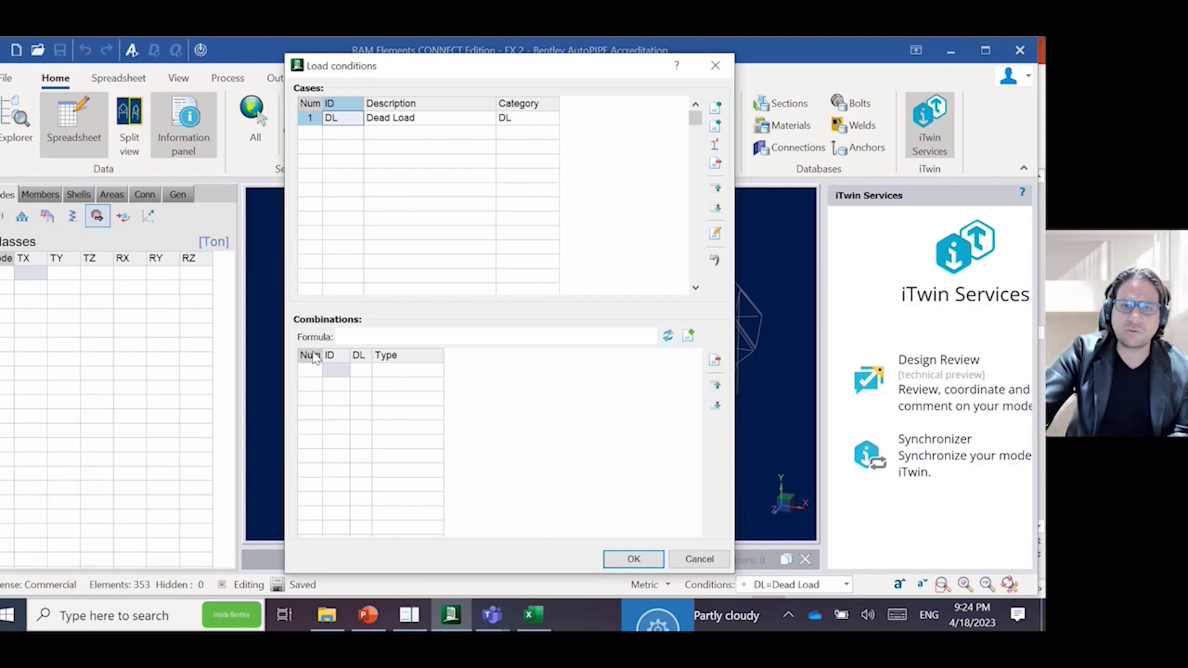
# Add a load combination with the ID 1 in the load conditions.
pyautogui.click(377, 339)
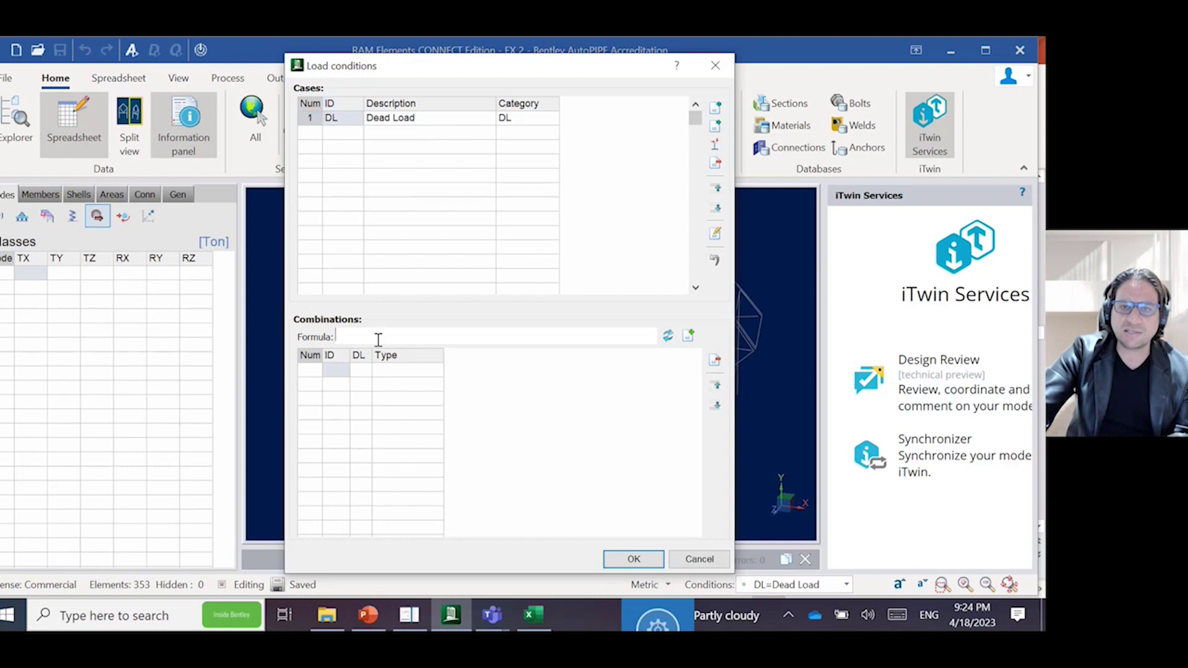
pyautogui.click(689, 339)
pyautogui.click(624, 348)
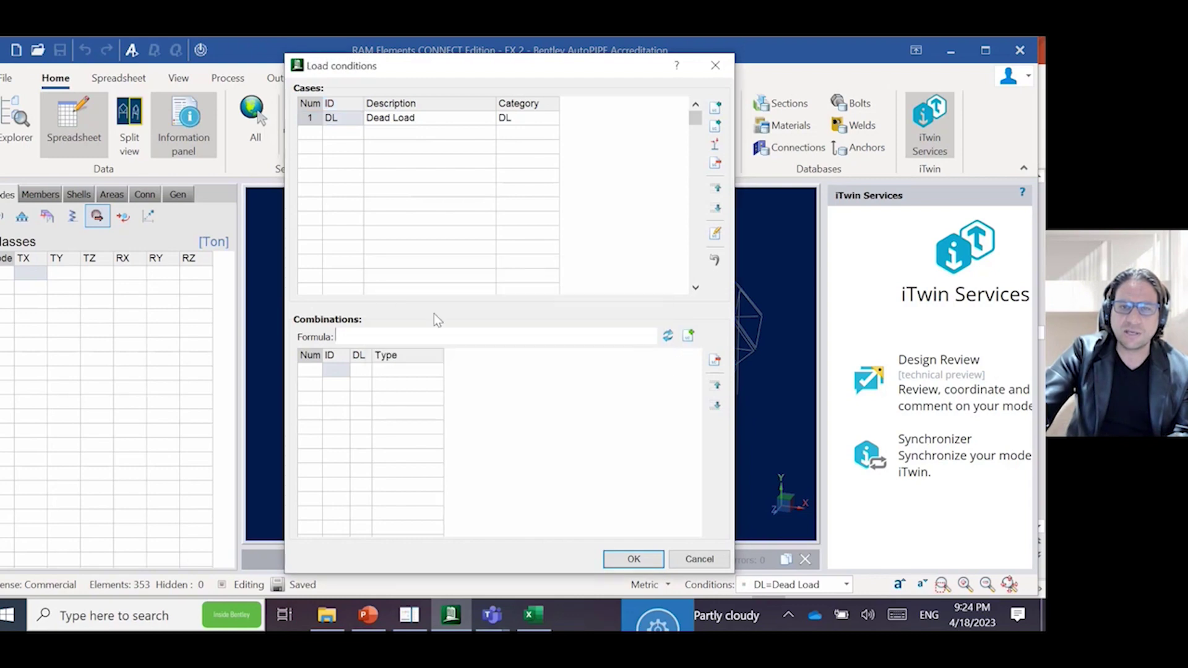
pyautogui.click(334, 372)
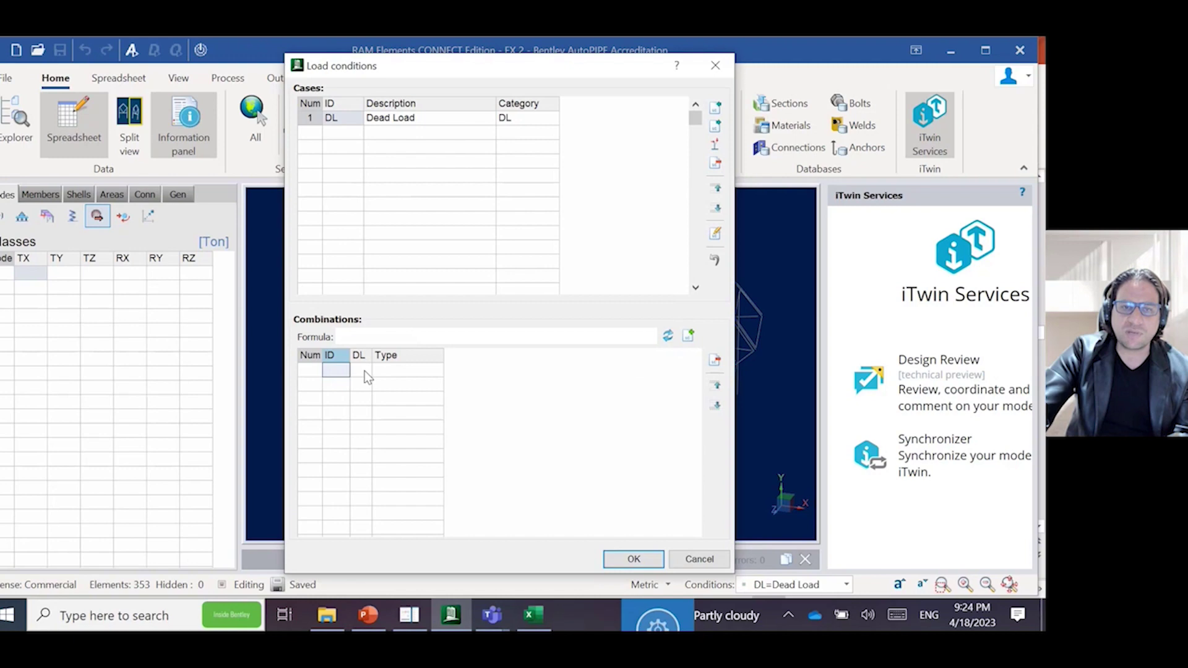
pyautogui.write('1')
pyautogui.press('Return')
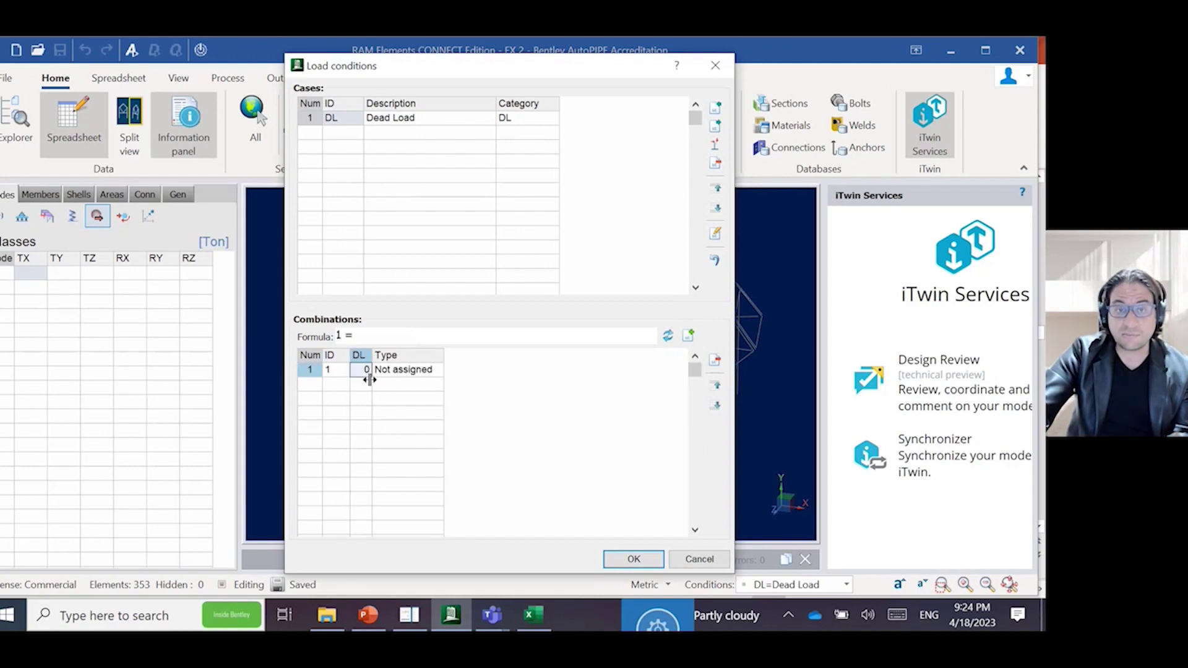
pyautogui.click(334, 369)
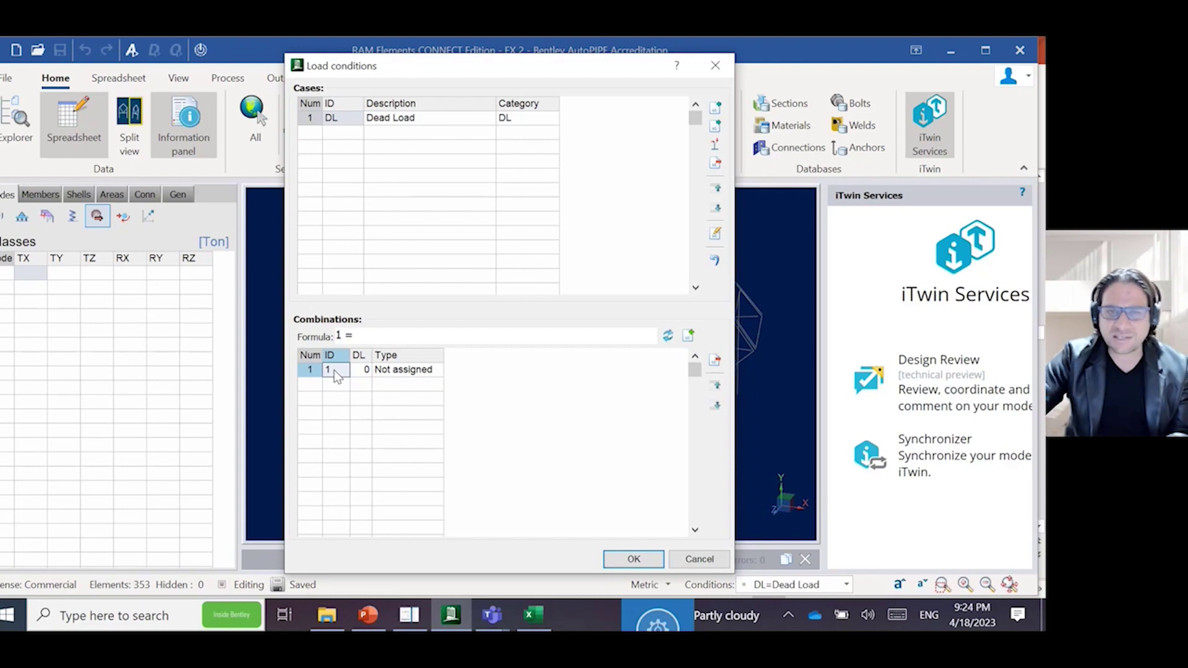
# Add a second load case with the ID LL and the description Live Load.
pyautogui.click(341, 140)
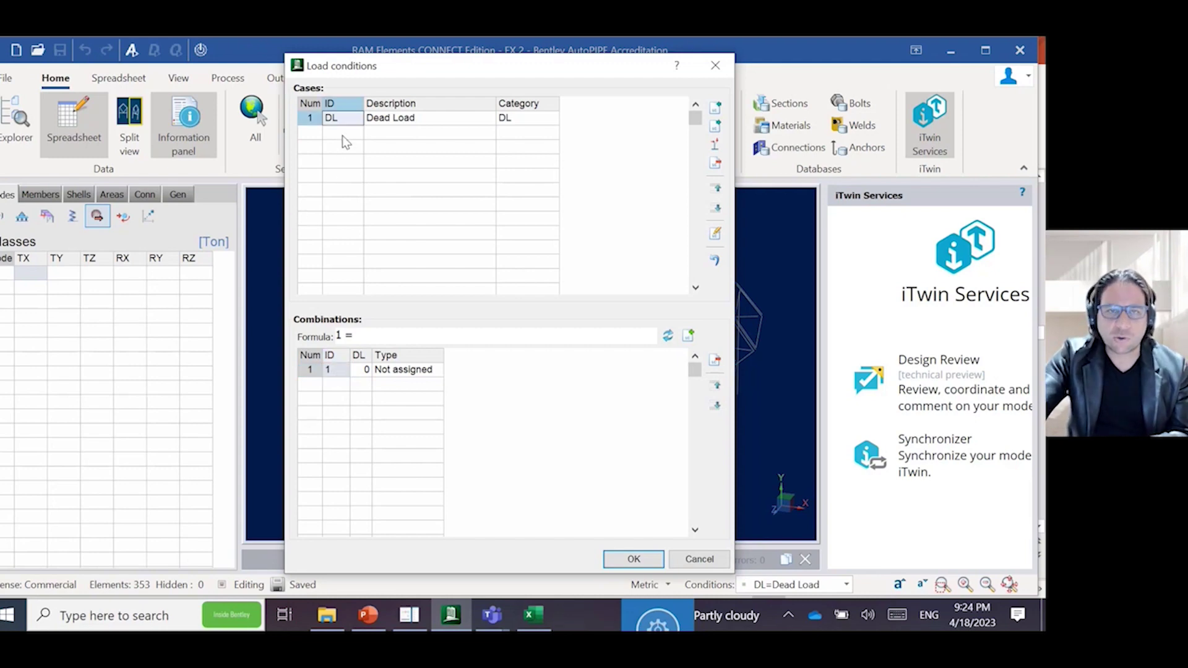
pyautogui.click(343, 136)
pyautogui.write('LL')
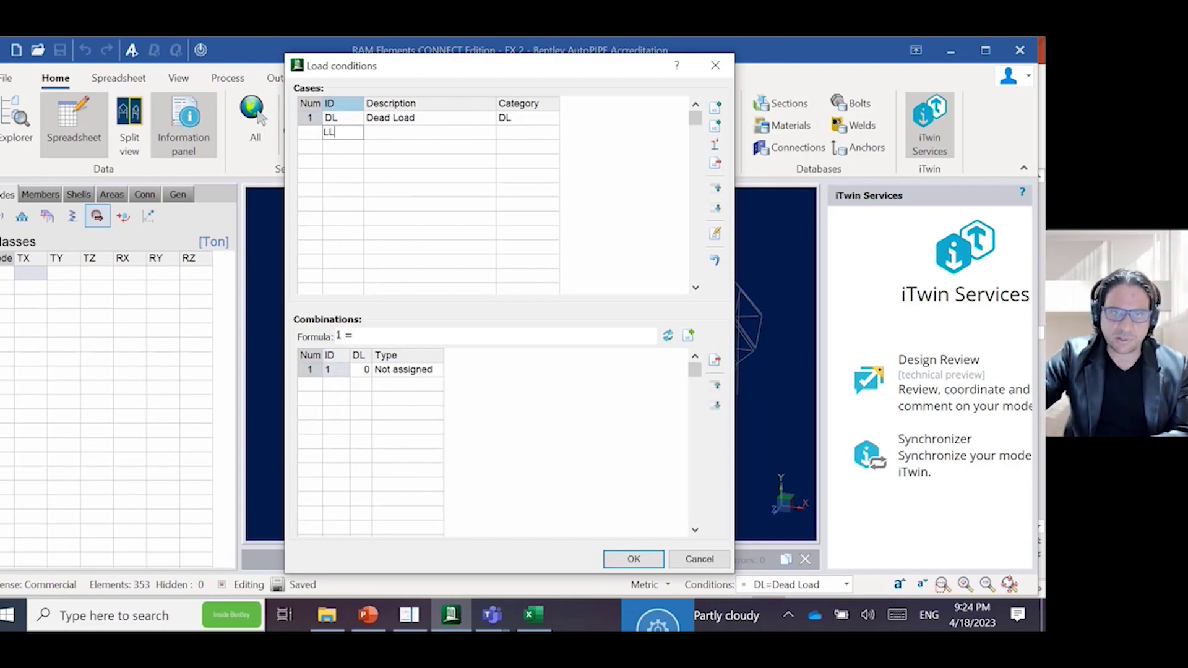
pyautogui.click(383, 134)
pyautogui.write('L')
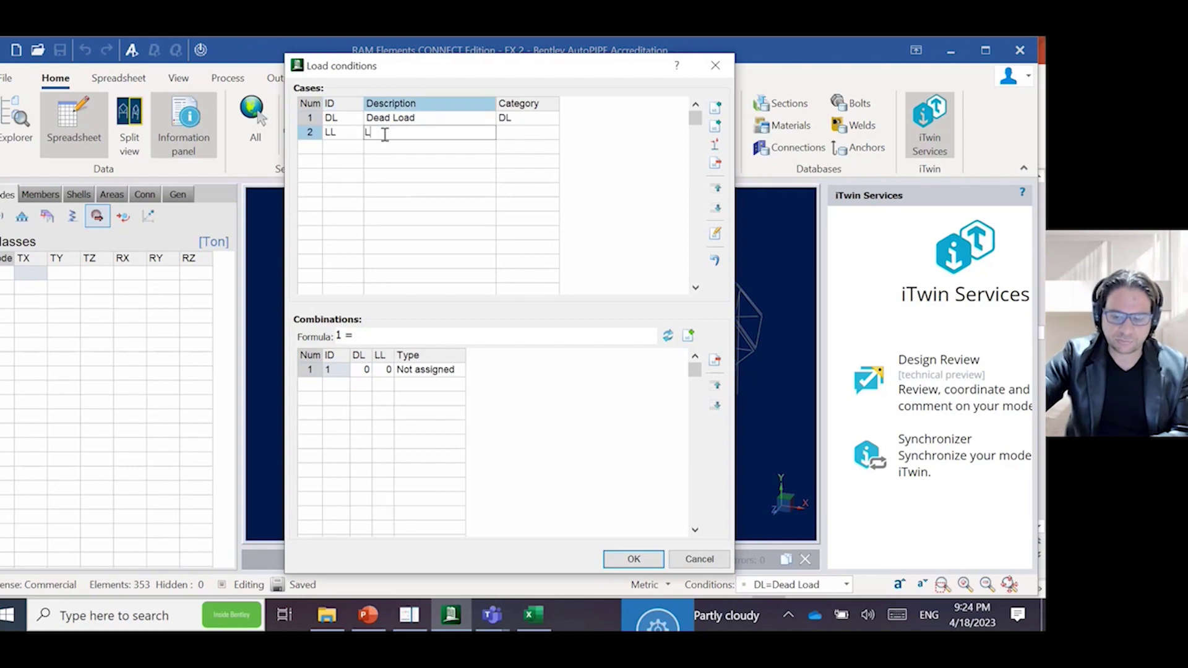
pyautogui.write('ive oad')
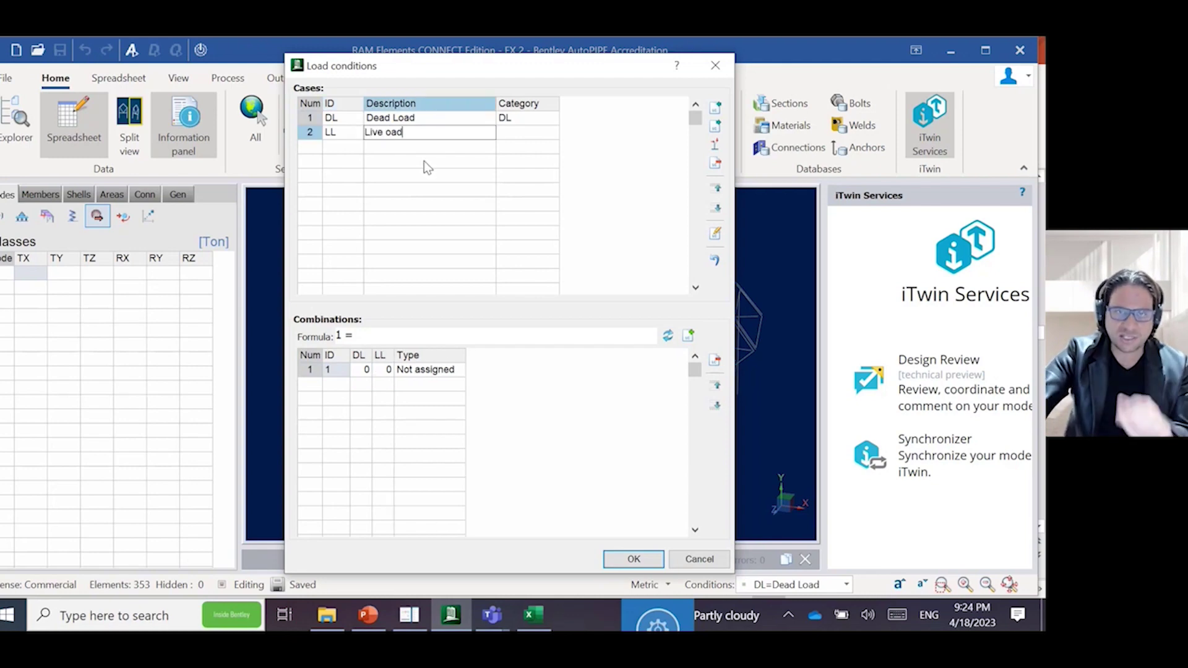
pyautogui.press('BackSpace')
pyautogui.press('BackSpace')
pyautogui.press('BackSpace')
pyautogui.write('LoaD')
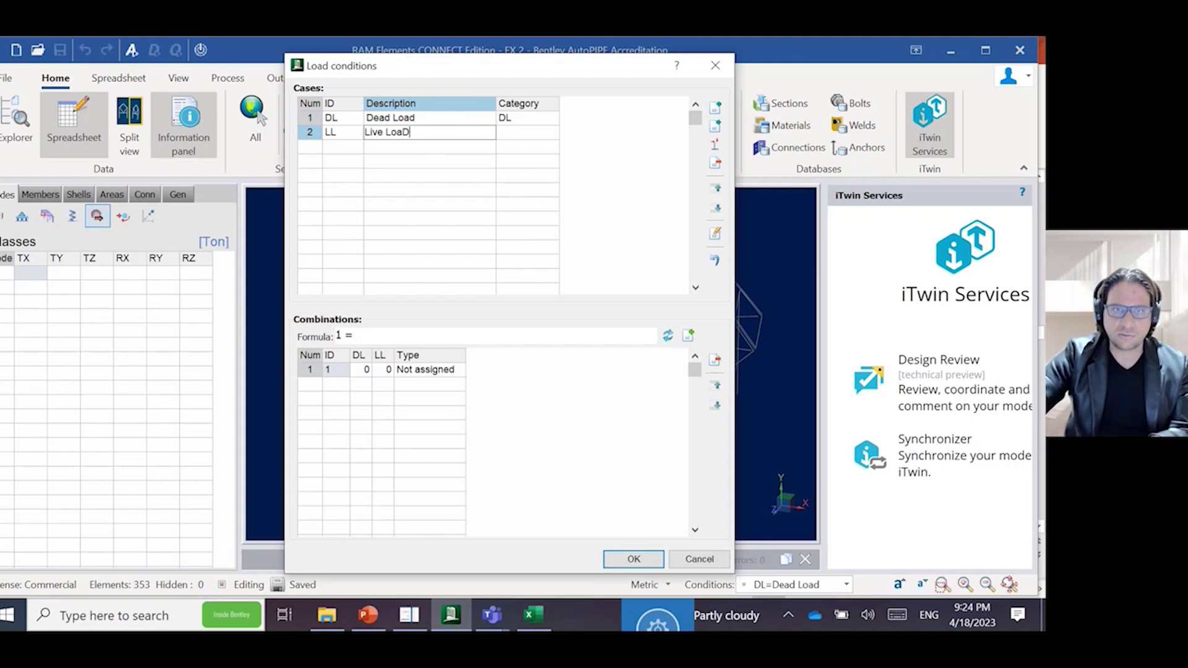
pyautogui.press('BackSpace')
pyautogui.write('d')
# Assign the LL category to the Live Load case.
pyautogui.click(542, 123)
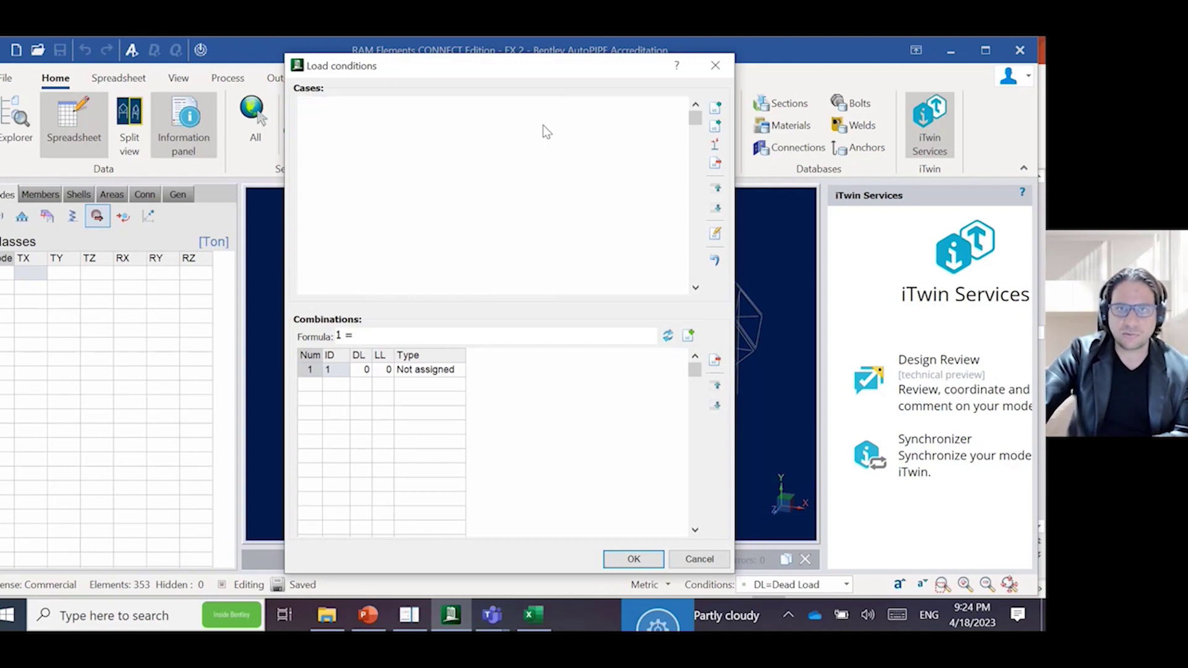
pyautogui.click(549, 133)
pyautogui.click(551, 132)
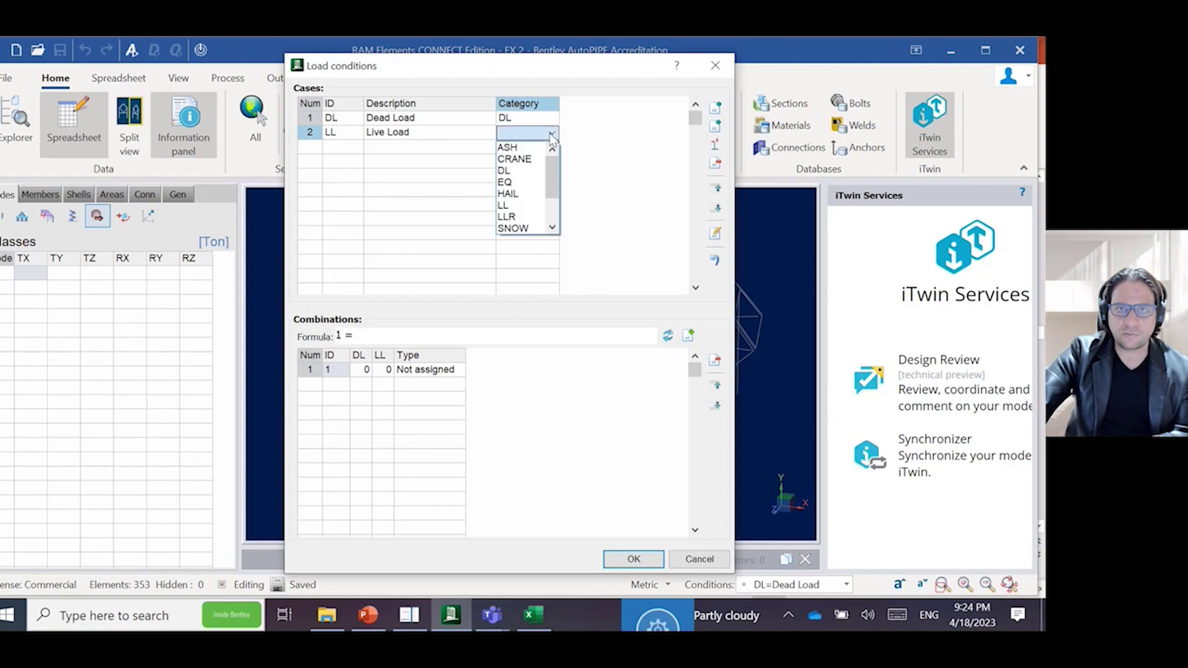
pyautogui.click(520, 204)
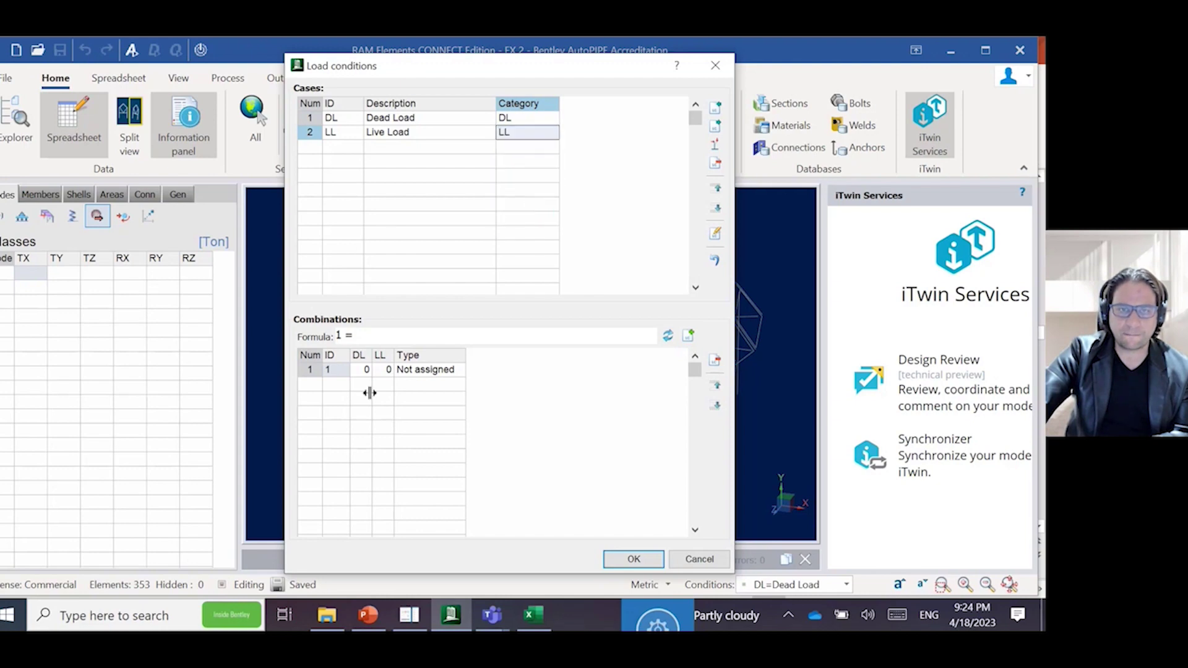
# Set the factors of combination 1 to 1.3 for DL and 1.5 for LL.
pyautogui.click(347, 385)
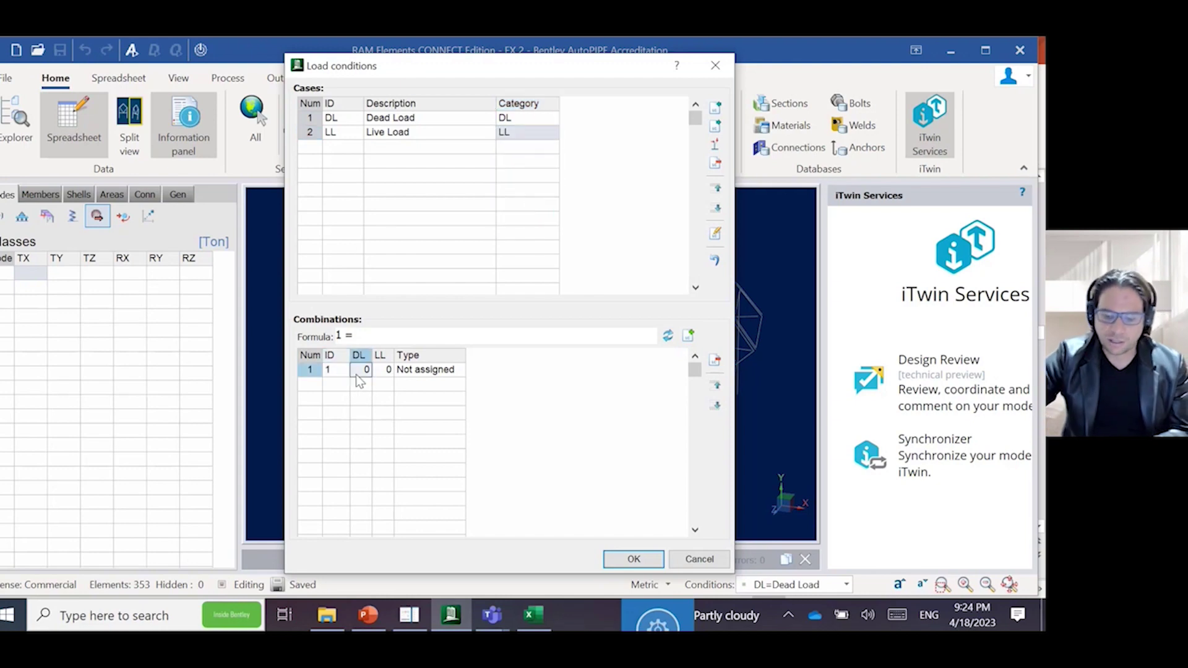
pyautogui.write('1.3')
pyautogui.click(385, 370)
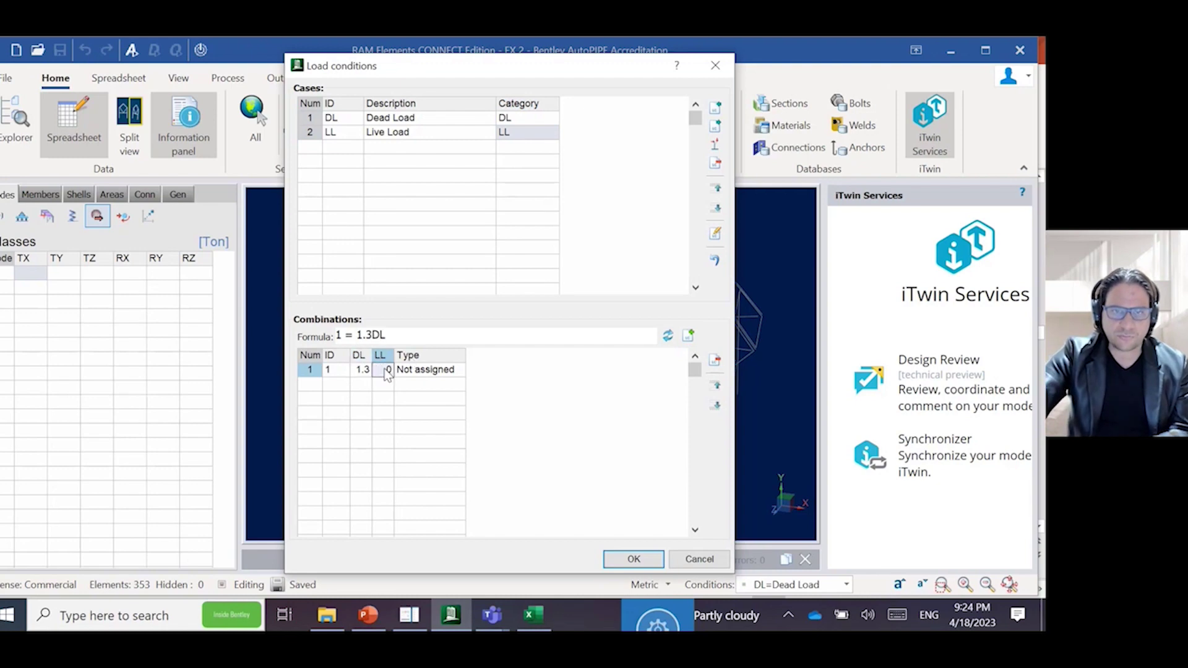
pyautogui.write('1.5')
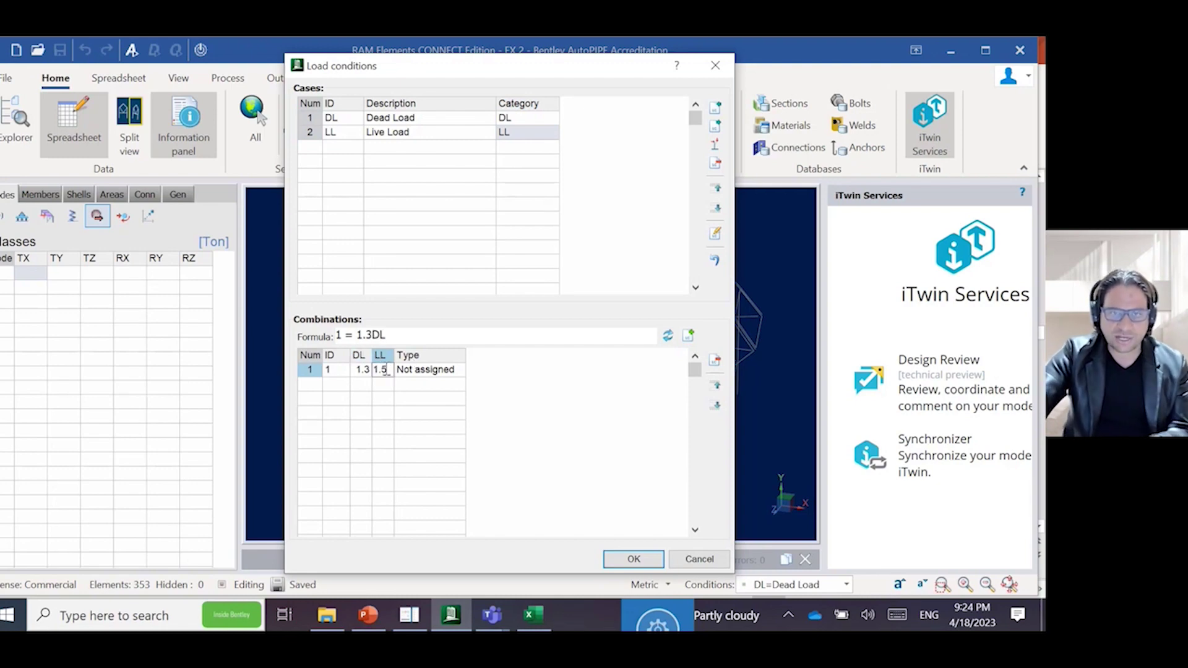
pyautogui.click(410, 398)
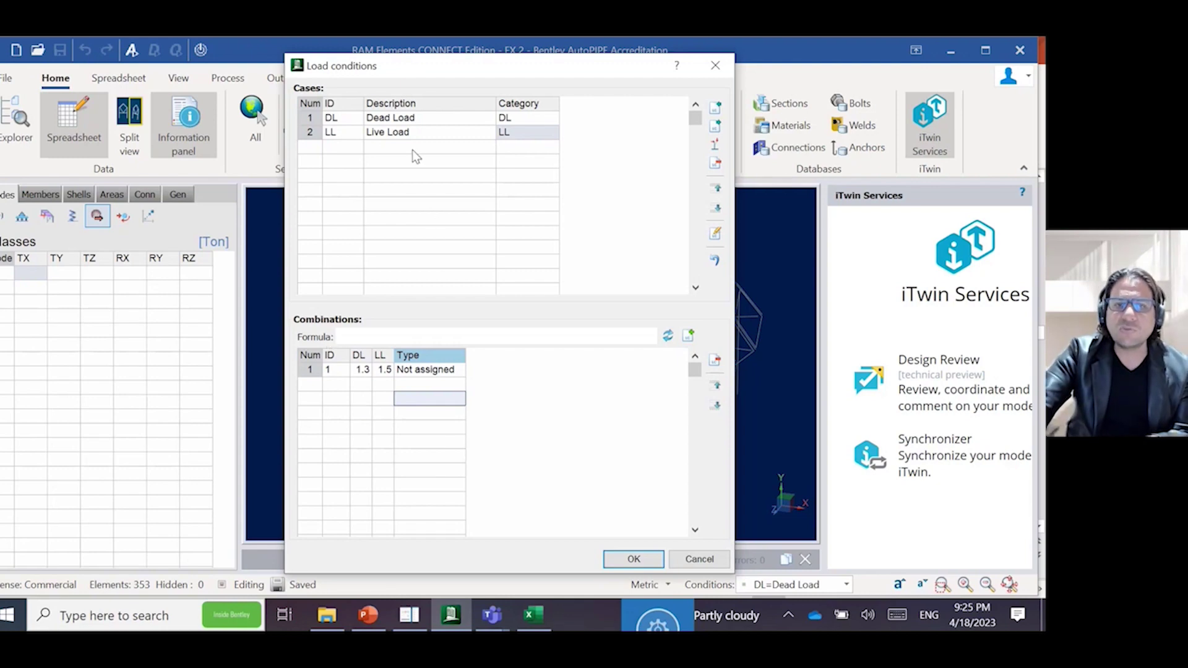
pyautogui.click(423, 134)
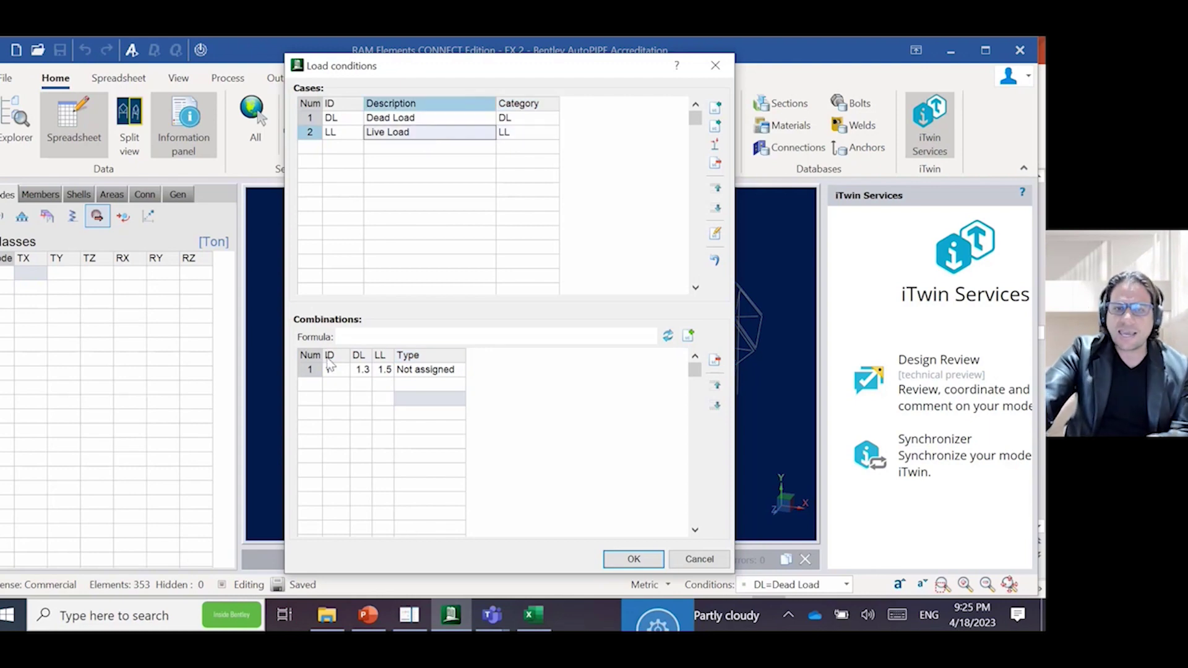
# Switch to the PowerPoint presentation and resume the slide show, advancing to the "Regular Loads" slide.
pyautogui.click(372, 617)
pyautogui.click(868, 590)
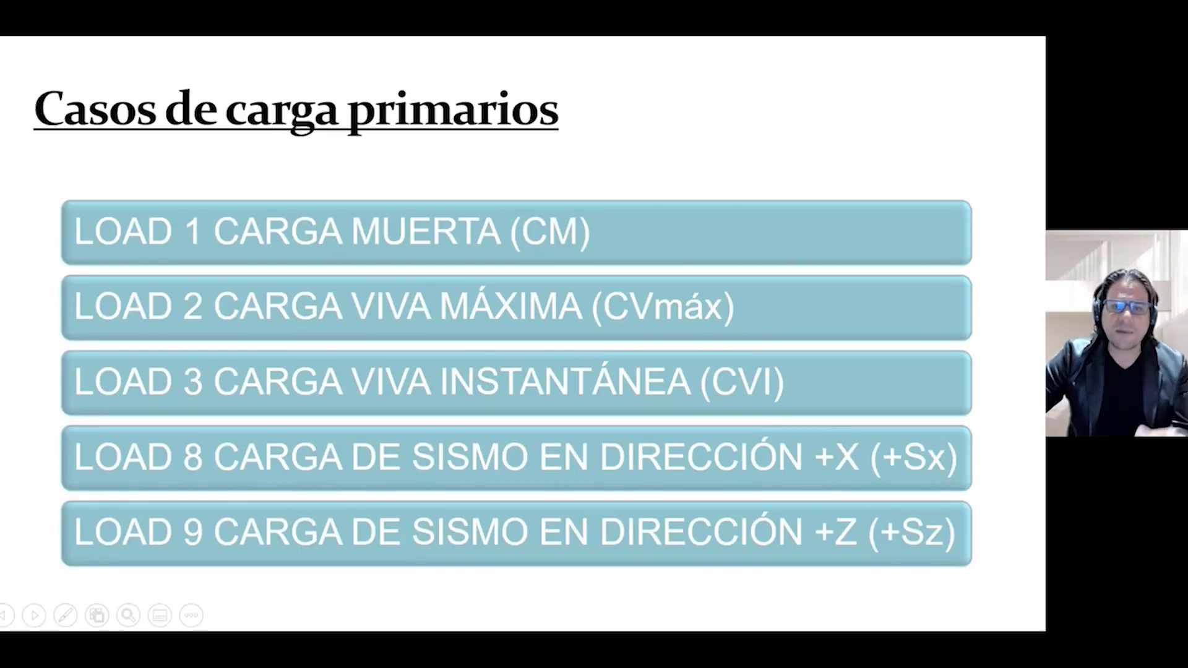
pyautogui.press('Right')
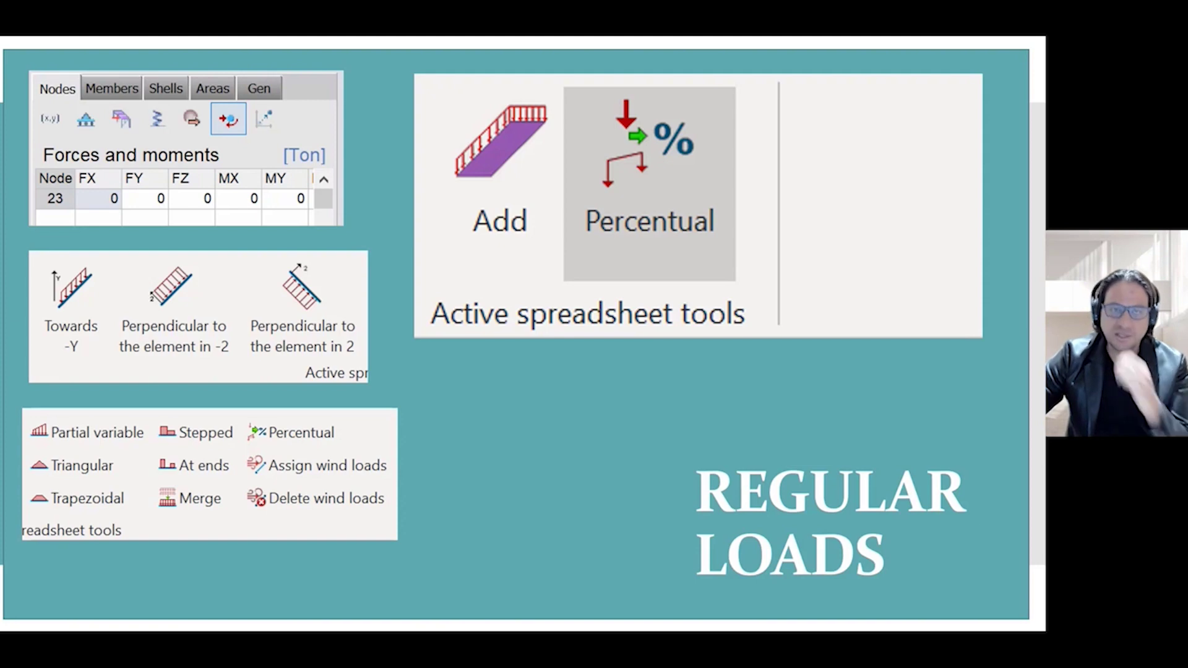